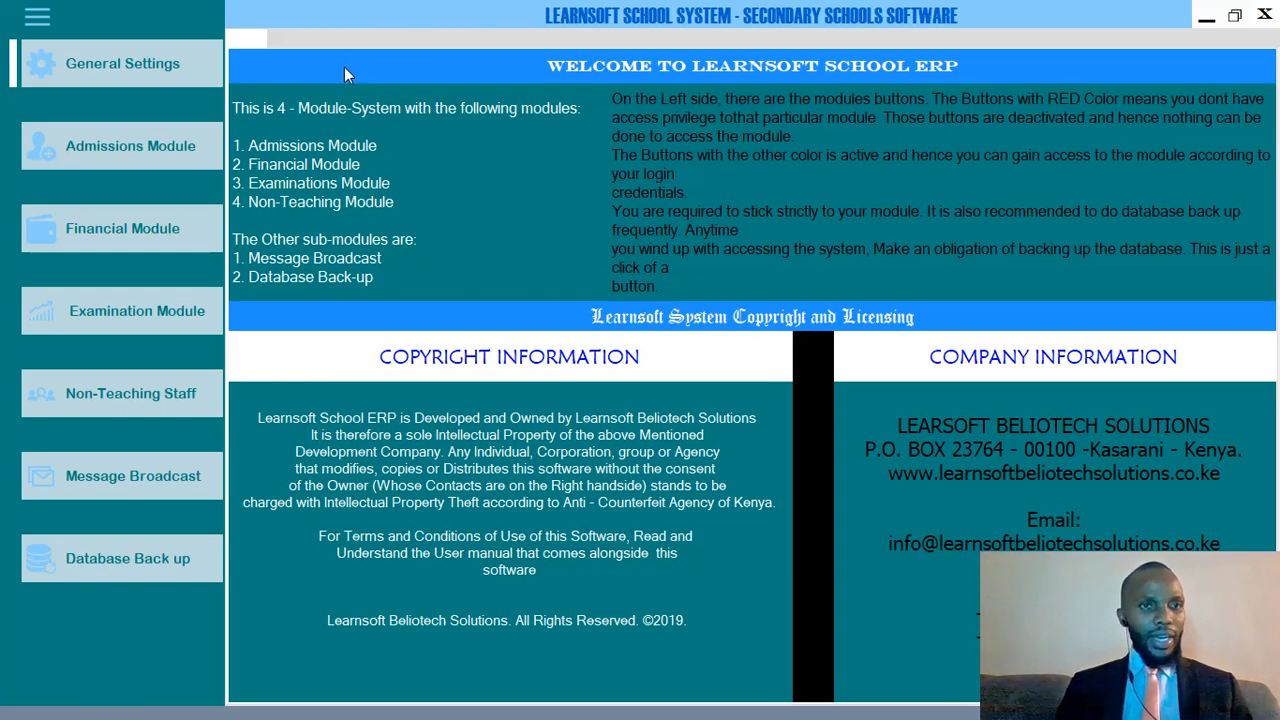
Open General Settings to show the User Accounts Settings page.
{"action": "left_click", "coordinate": [117, 73]}
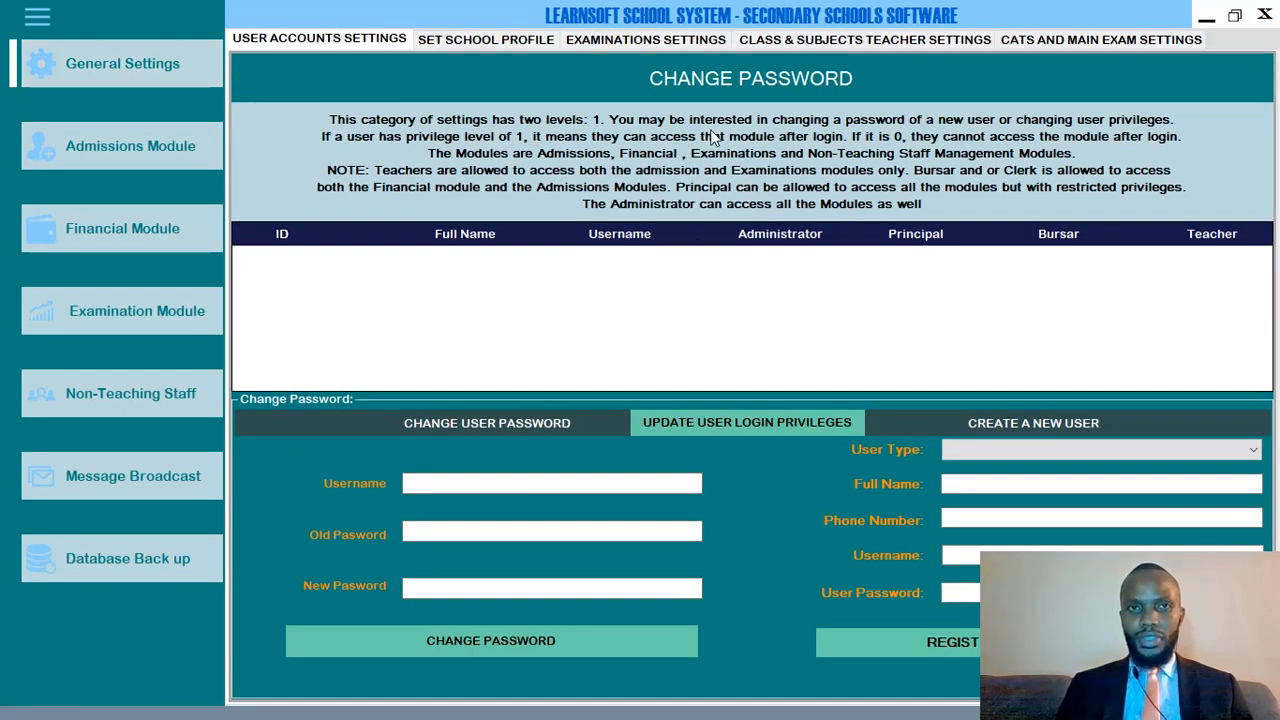
Browse the School Profile, Examinations, Class & Subject Teacher and CAT/Main Exam settings tabs.
{"action": "left_click", "coordinate": [474, 44]}
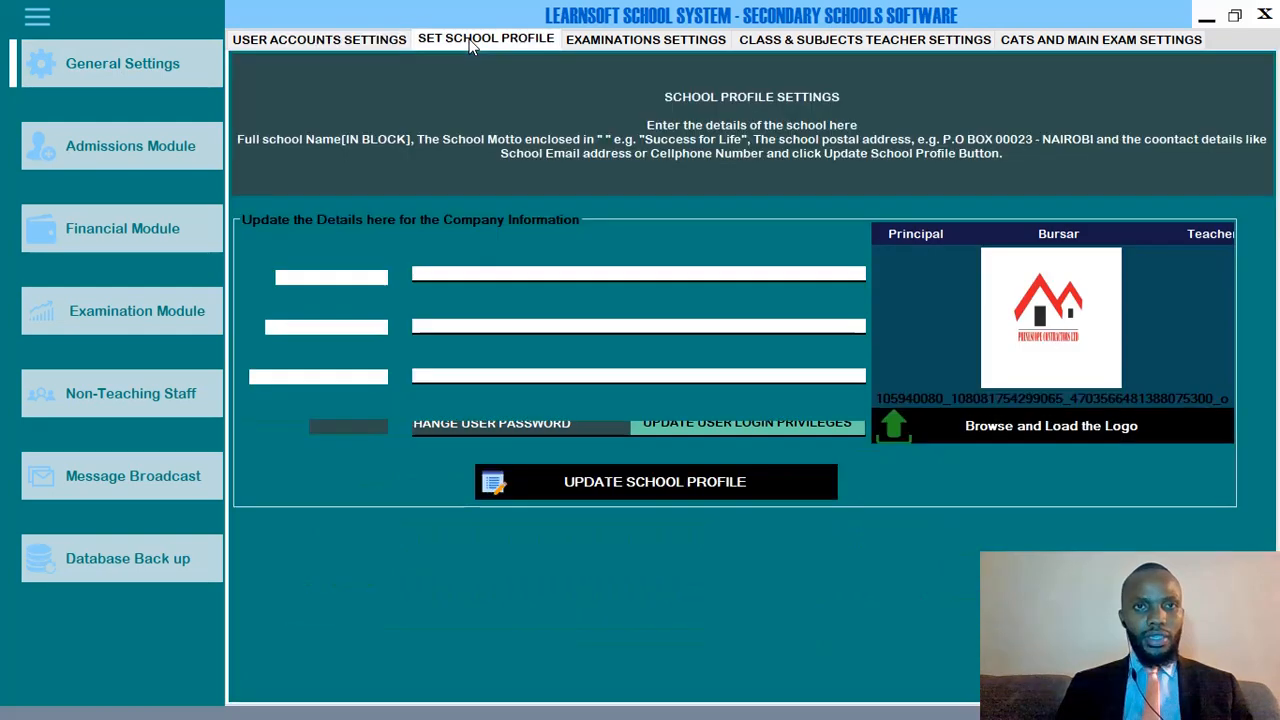
{"action": "left_click", "coordinate": [618, 44]}
{"action": "left_click", "coordinate": [798, 42]}
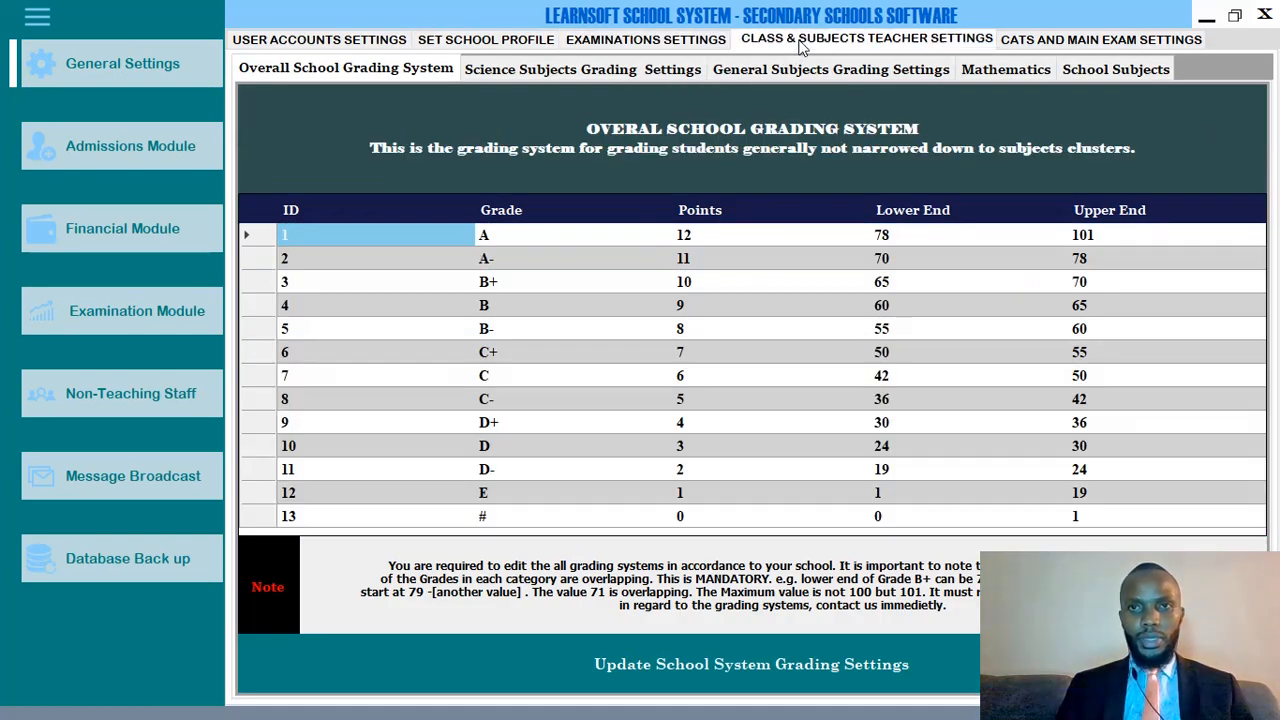
{"action": "left_click", "coordinate": [1038, 42]}
{"action": "left_click", "coordinate": [915, 42]}
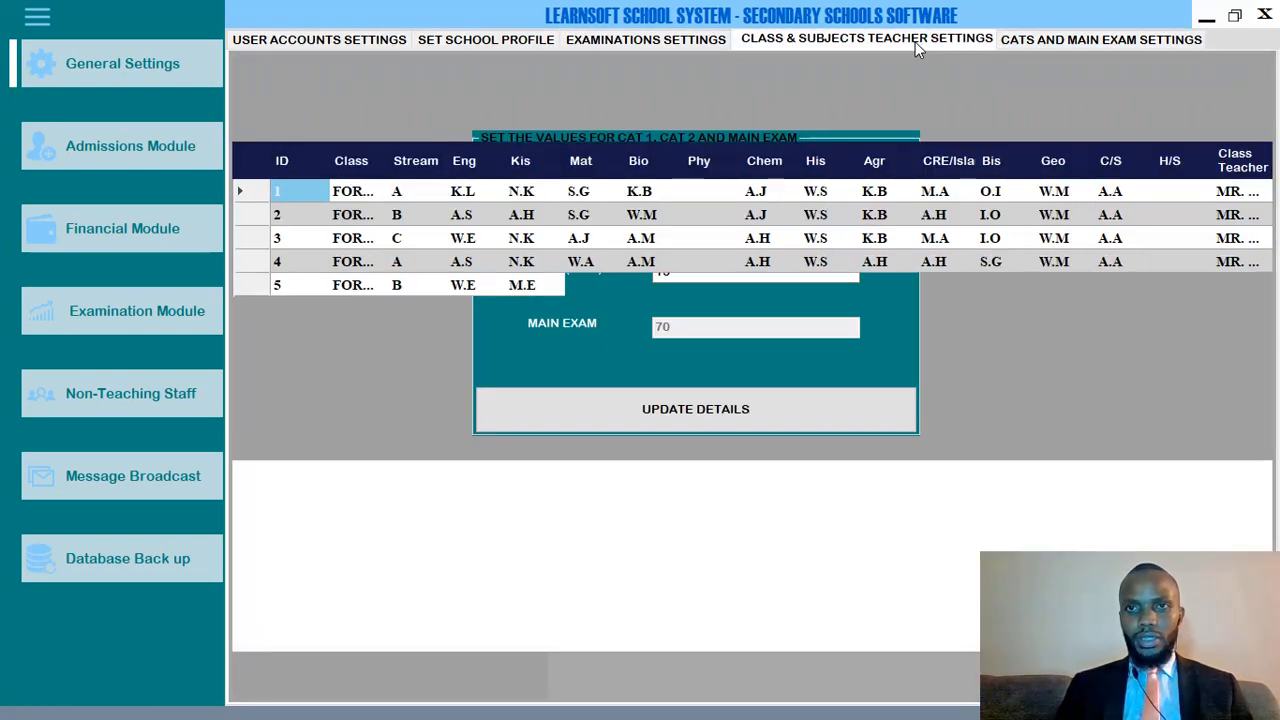
{"action": "left_click", "coordinate": [670, 45]}
{"action": "left_click", "coordinate": [520, 45]}
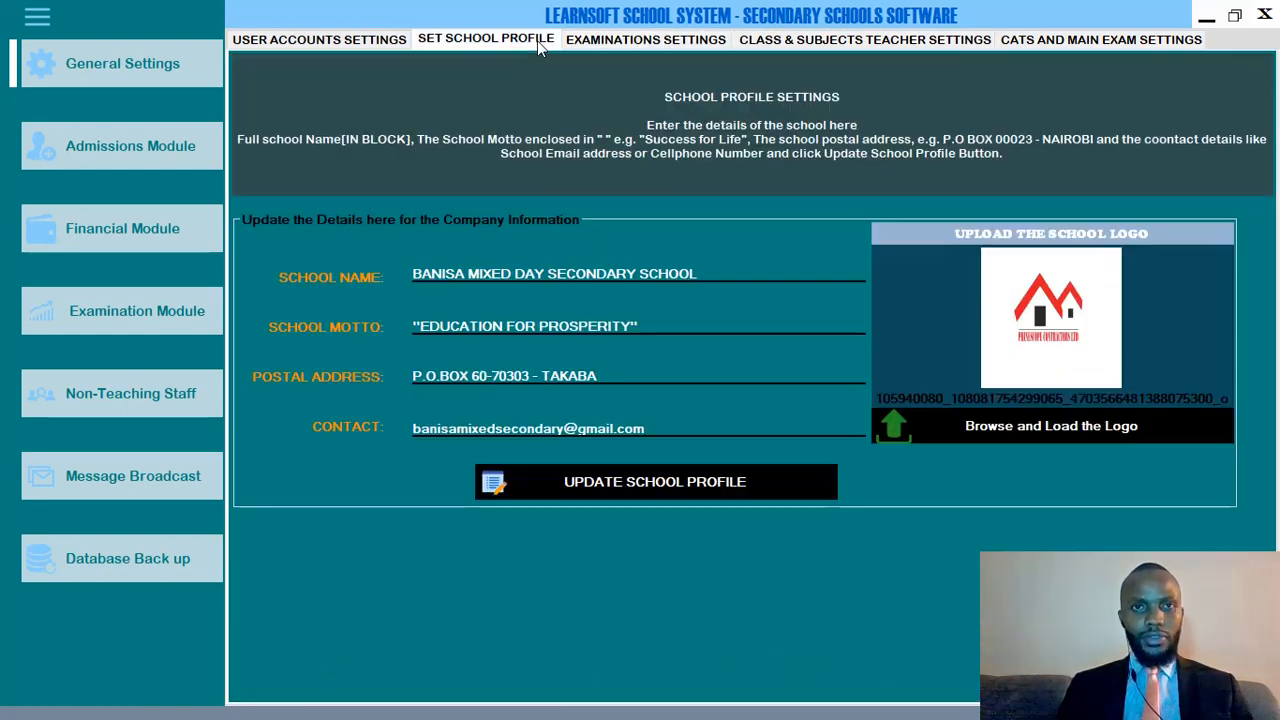
{"action": "left_click", "coordinate": [348, 38]}
{"action": "left_click", "coordinate": [480, 38]}
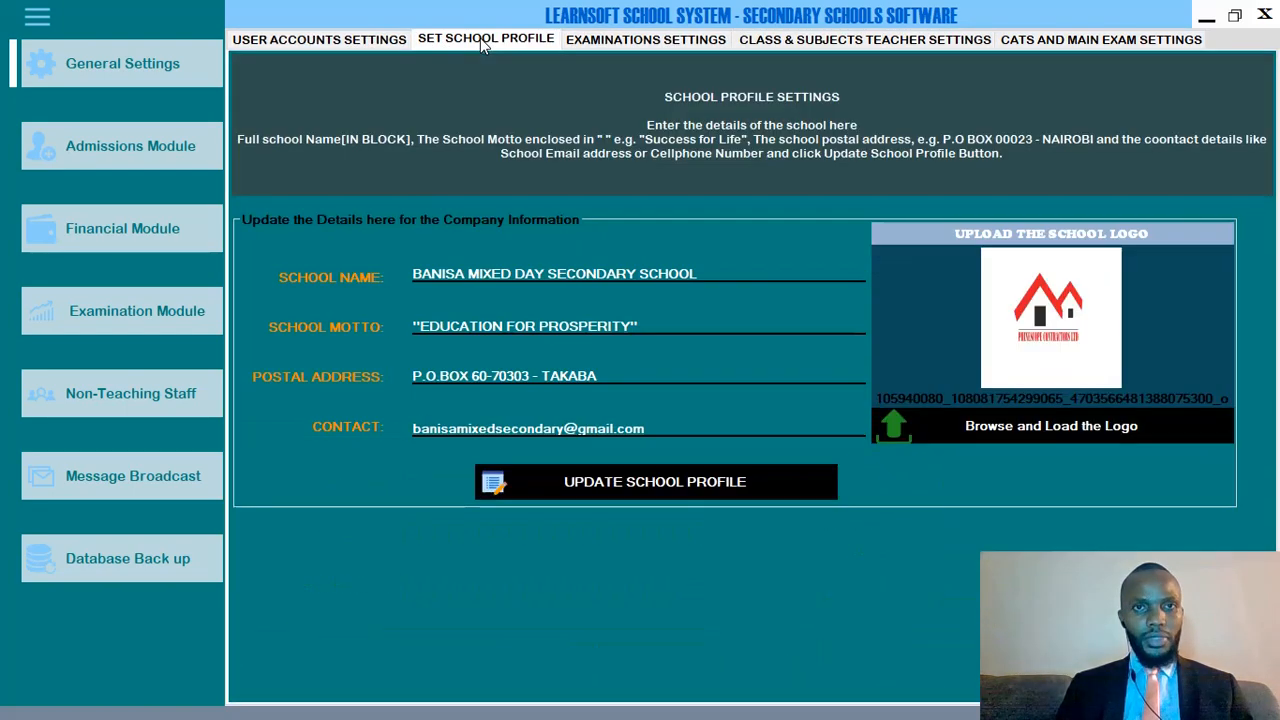
{"action": "left_click", "coordinate": [638, 42]}
Review the Sciences, General Subjects and Mathematics grading tables and the school subjects list.
{"action": "left_click", "coordinate": [620, 70]}
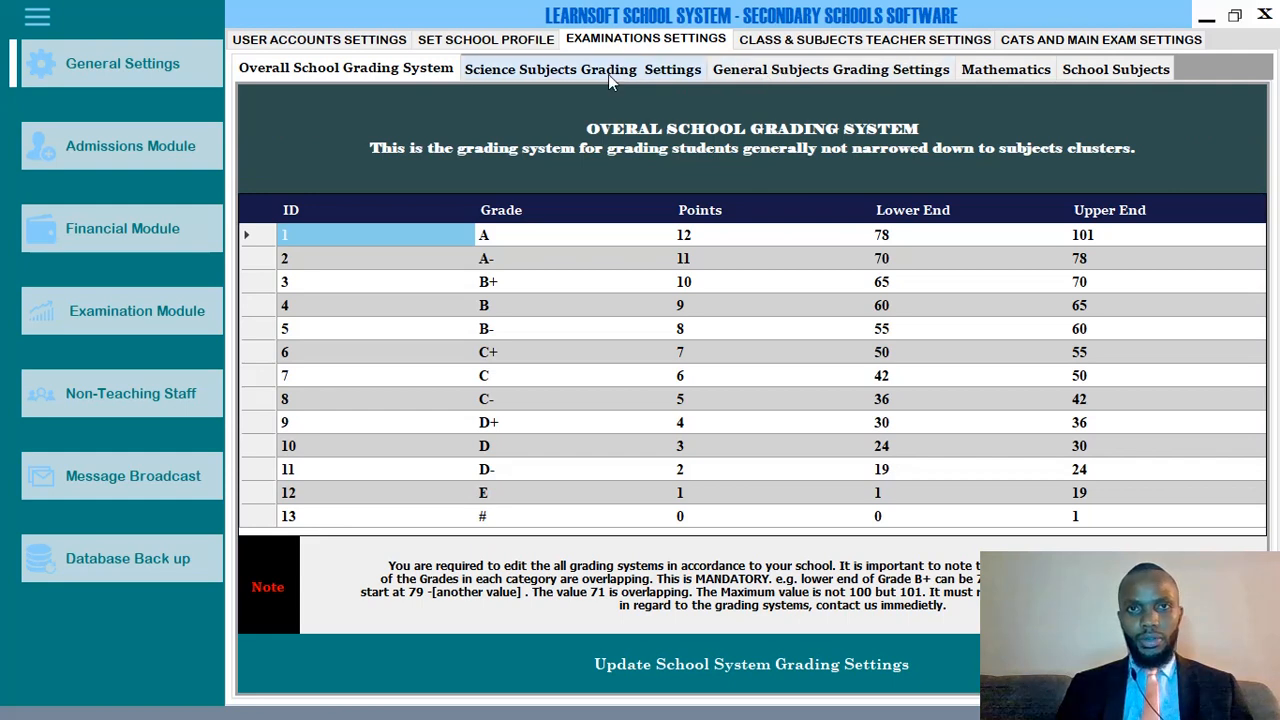
{"action": "left_click", "coordinate": [798, 73]}
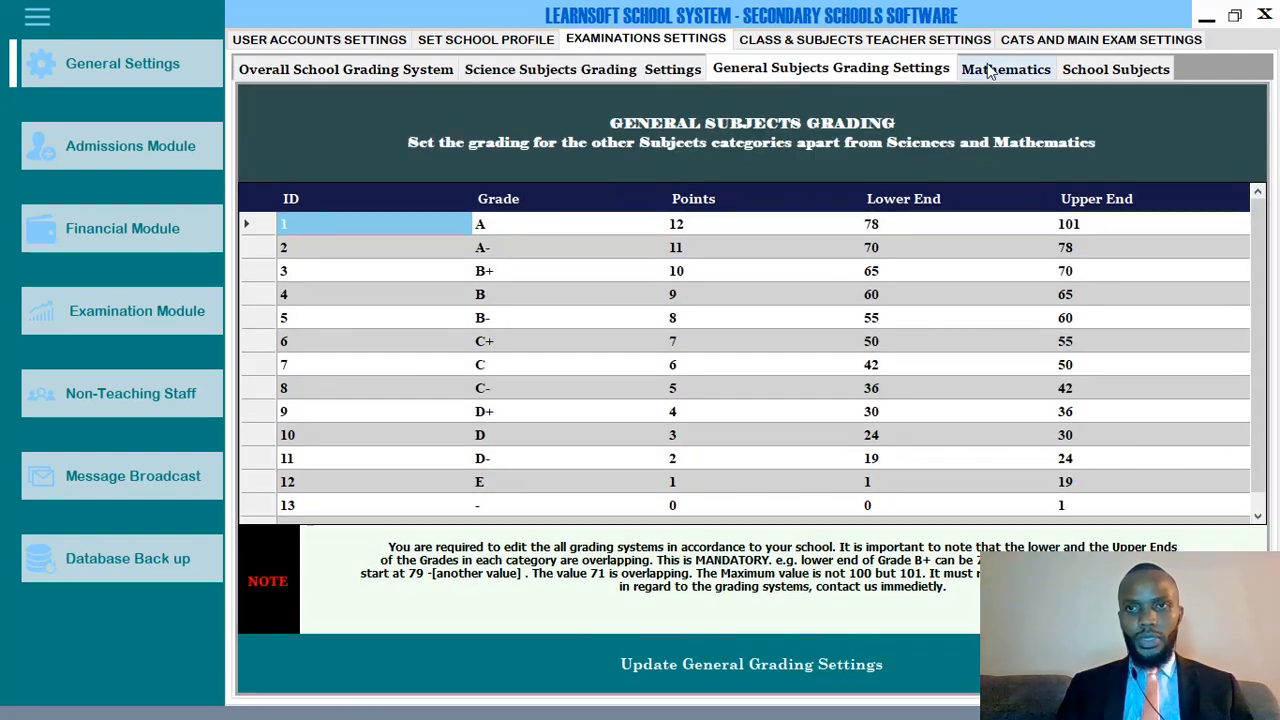
{"action": "left_click", "coordinate": [1020, 70]}
{"action": "left_click", "coordinate": [1128, 72]}
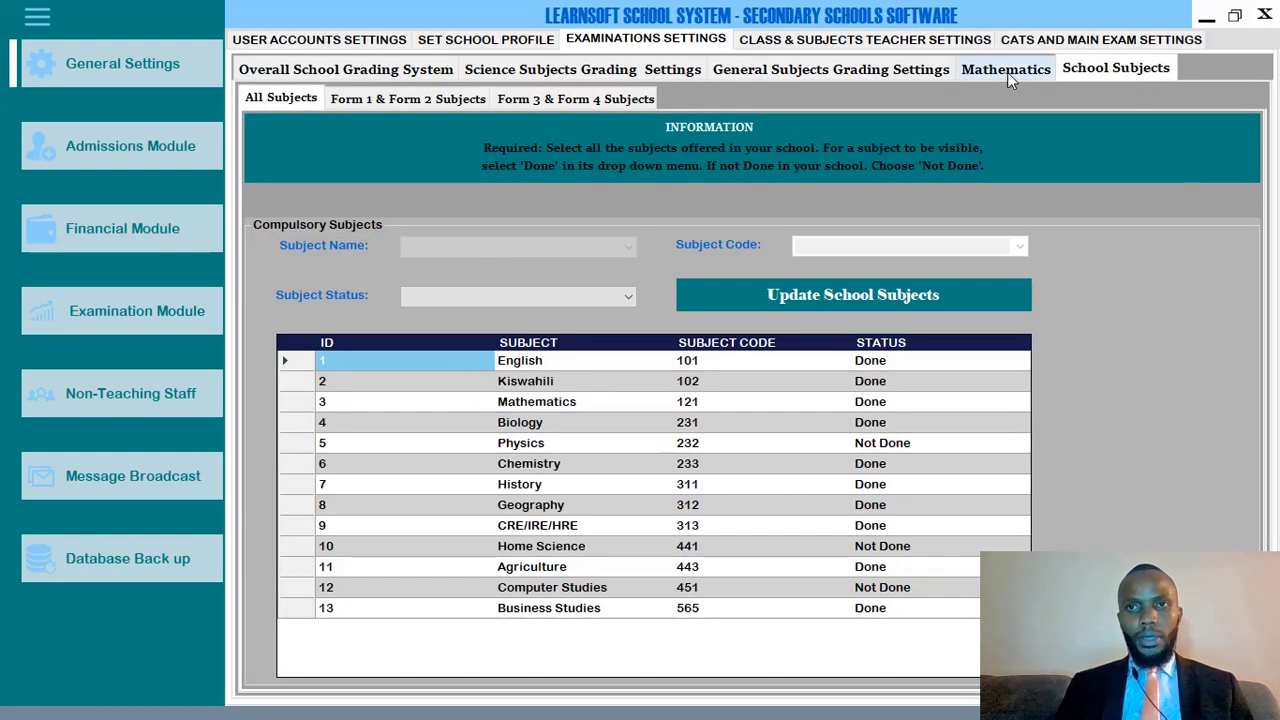
{"action": "left_click", "coordinate": [919, 68]}
{"action": "left_click", "coordinate": [540, 72]}
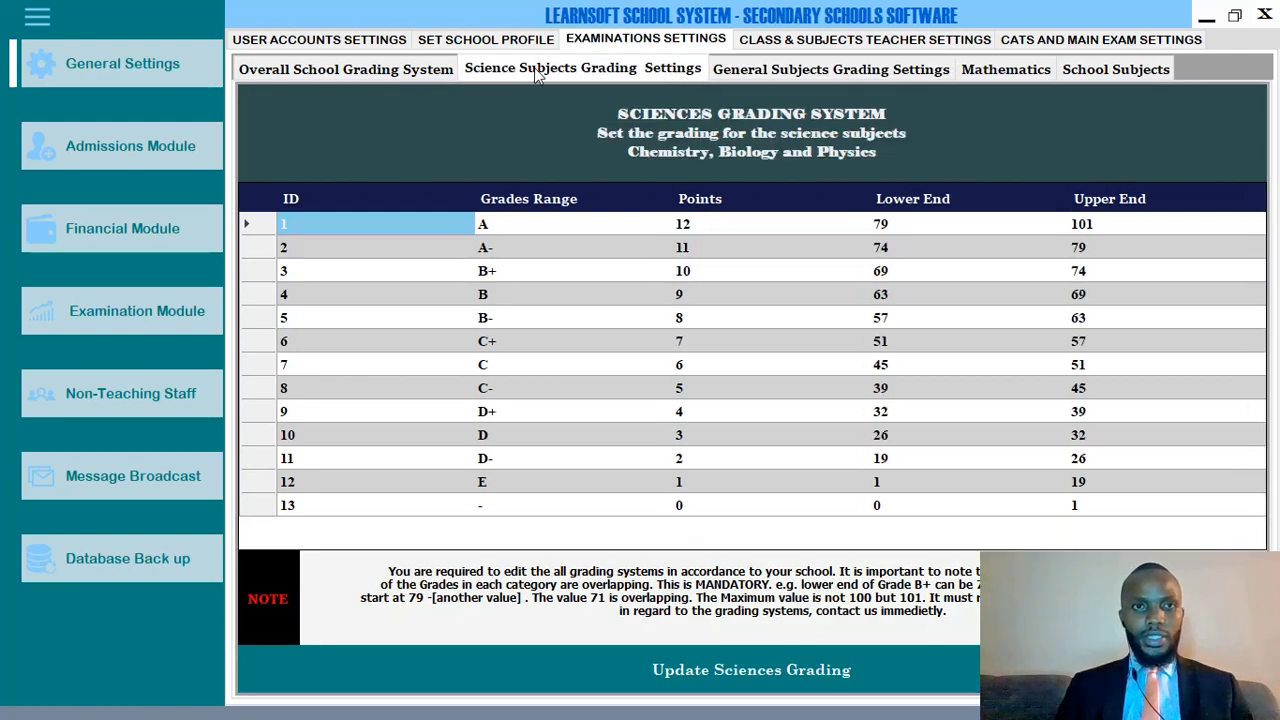
{"action": "left_click", "coordinate": [400, 70]}
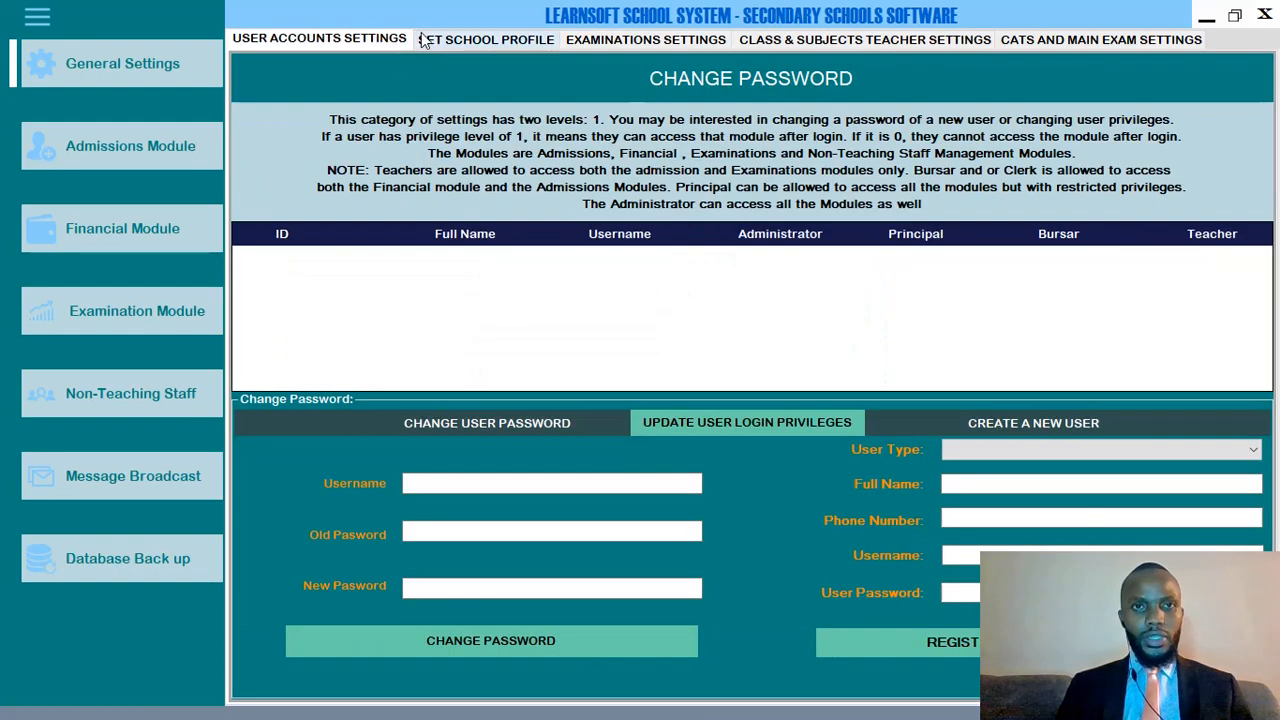
Cycle through User Accounts, School Profile and Grading, ending on Classes, Streams & Teachers.
{"action": "left_click", "coordinate": [396, 42]}
{"action": "left_click", "coordinate": [478, 42]}
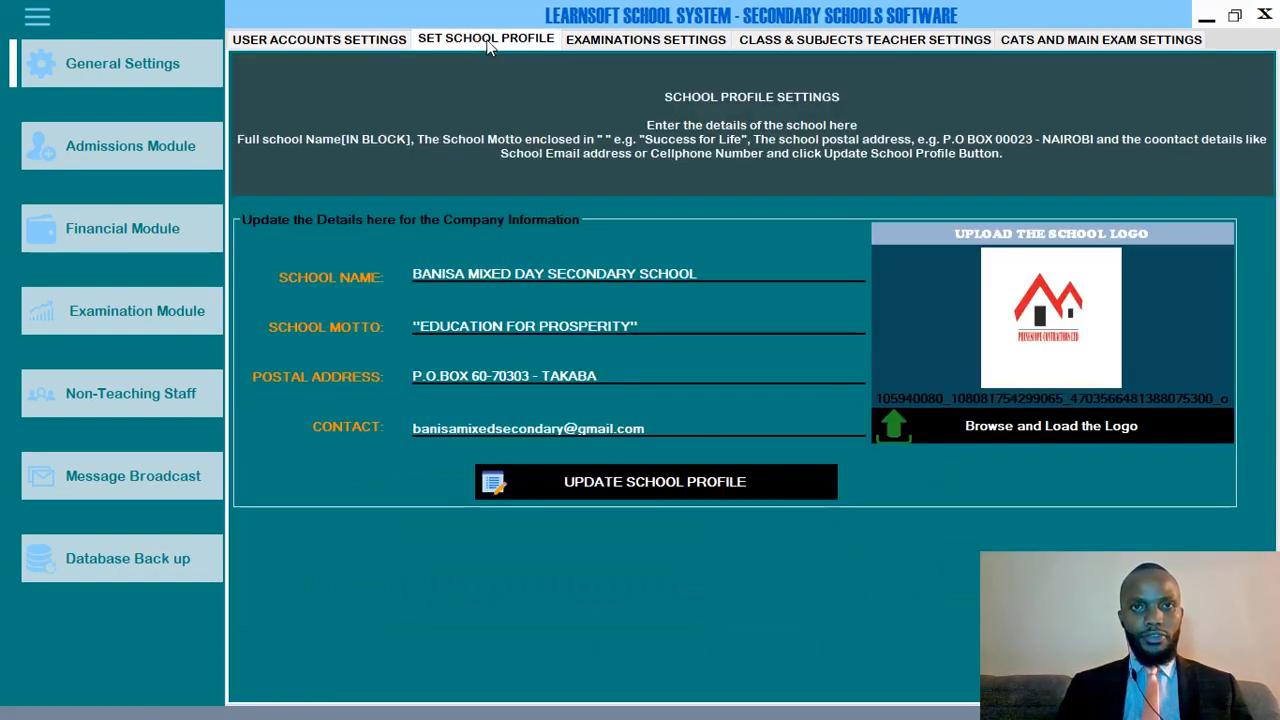
{"action": "left_click", "coordinate": [630, 42]}
{"action": "left_click", "coordinate": [797, 42]}
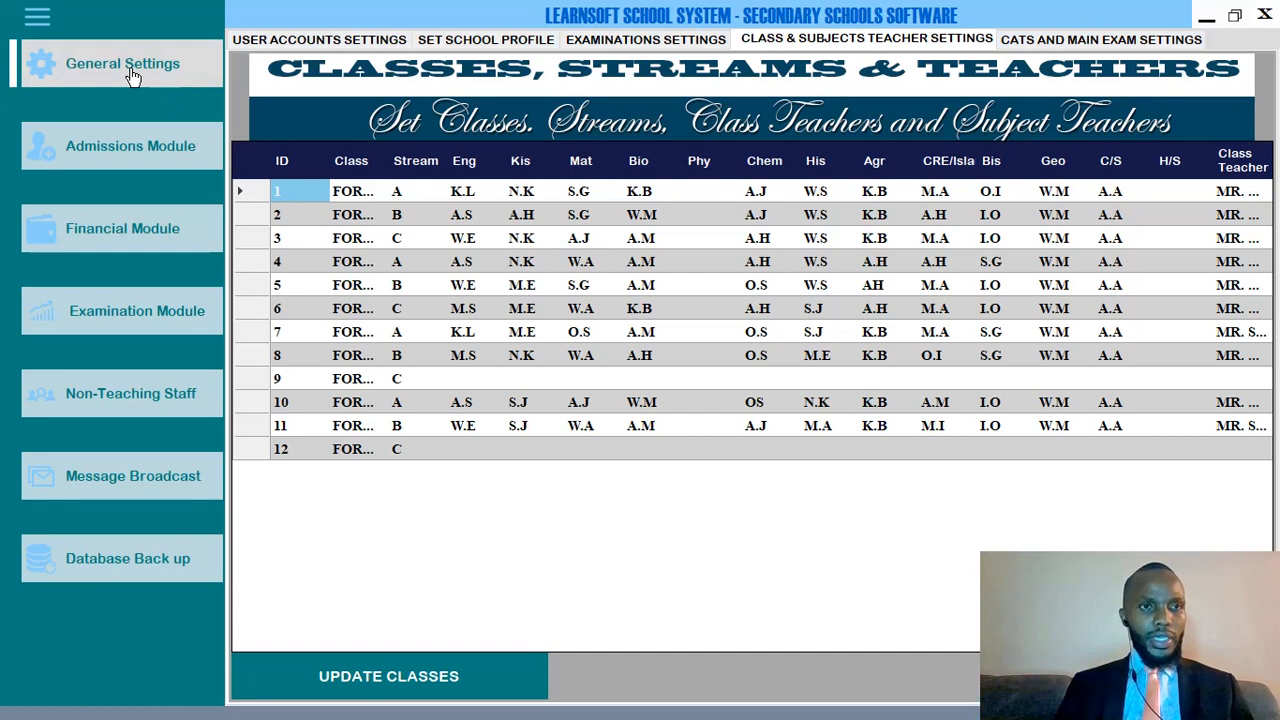
Open the Admissions Module to show the New Student Admission form.
{"action": "left_click", "coordinate": [125, 160]}
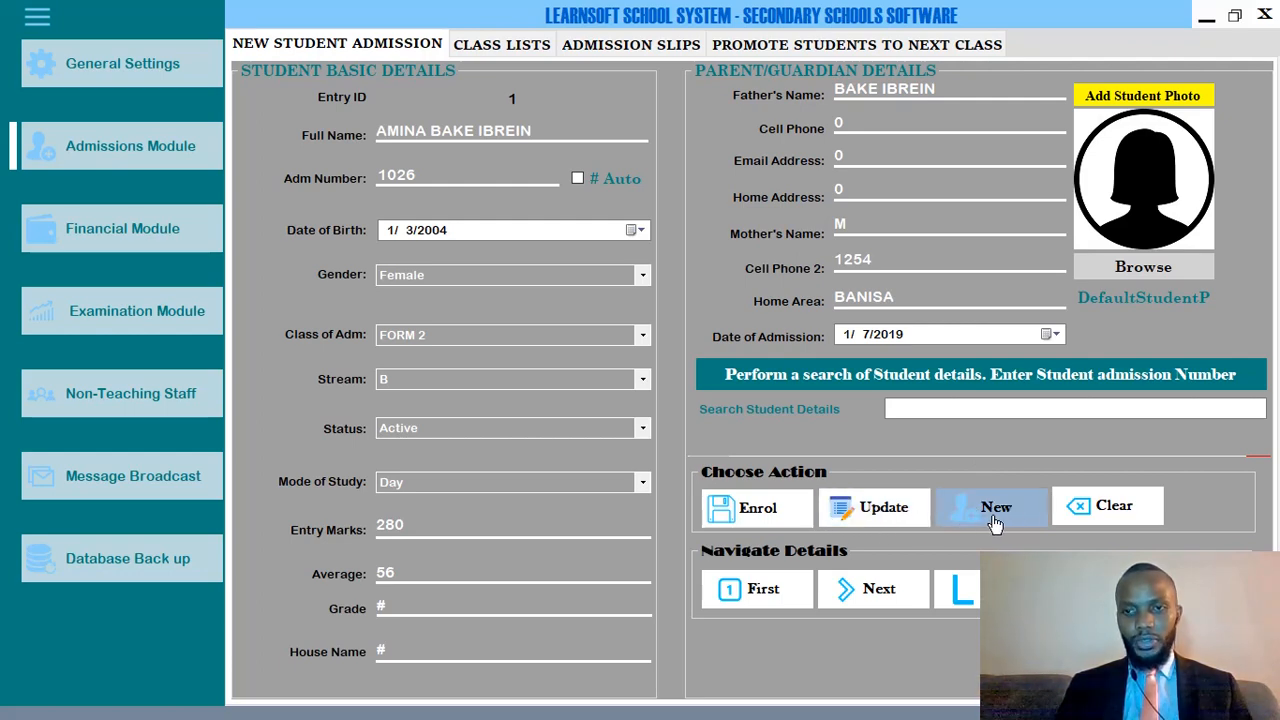
Step forward two student records to Entry ID 3.
{"action": "left_click", "coordinate": [884, 589]}
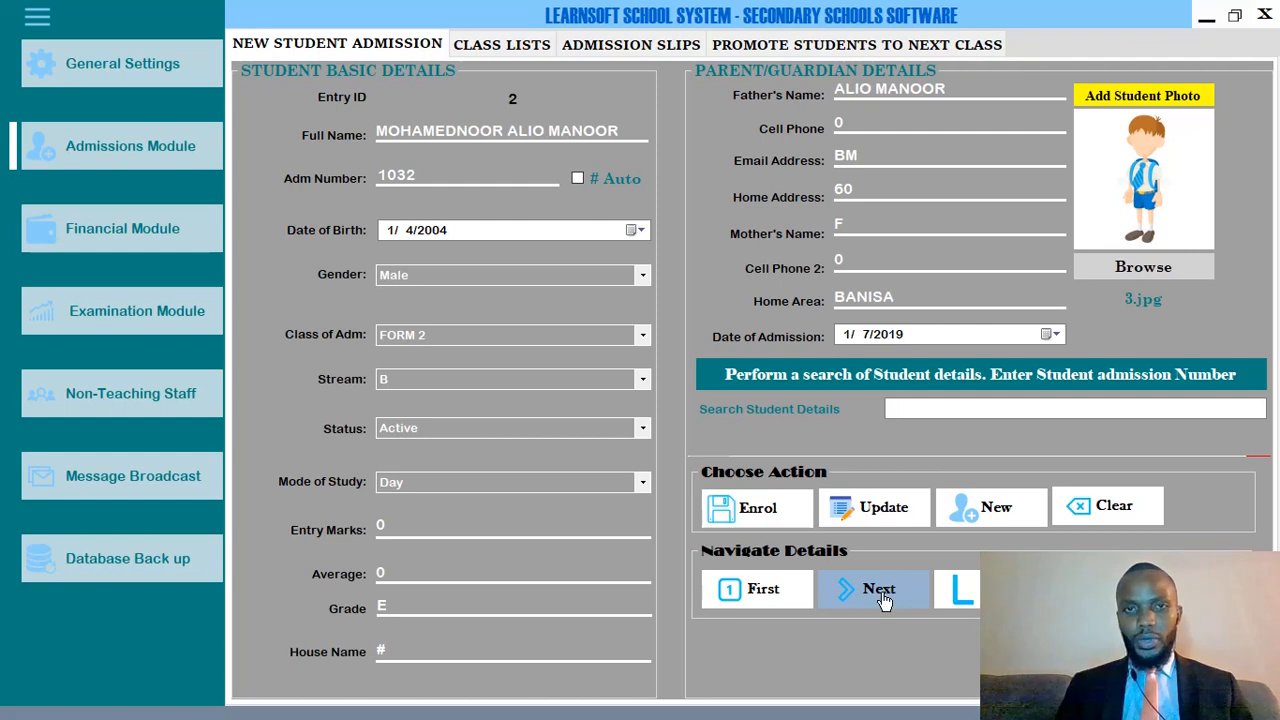
{"action": "left_click", "coordinate": [897, 588]}
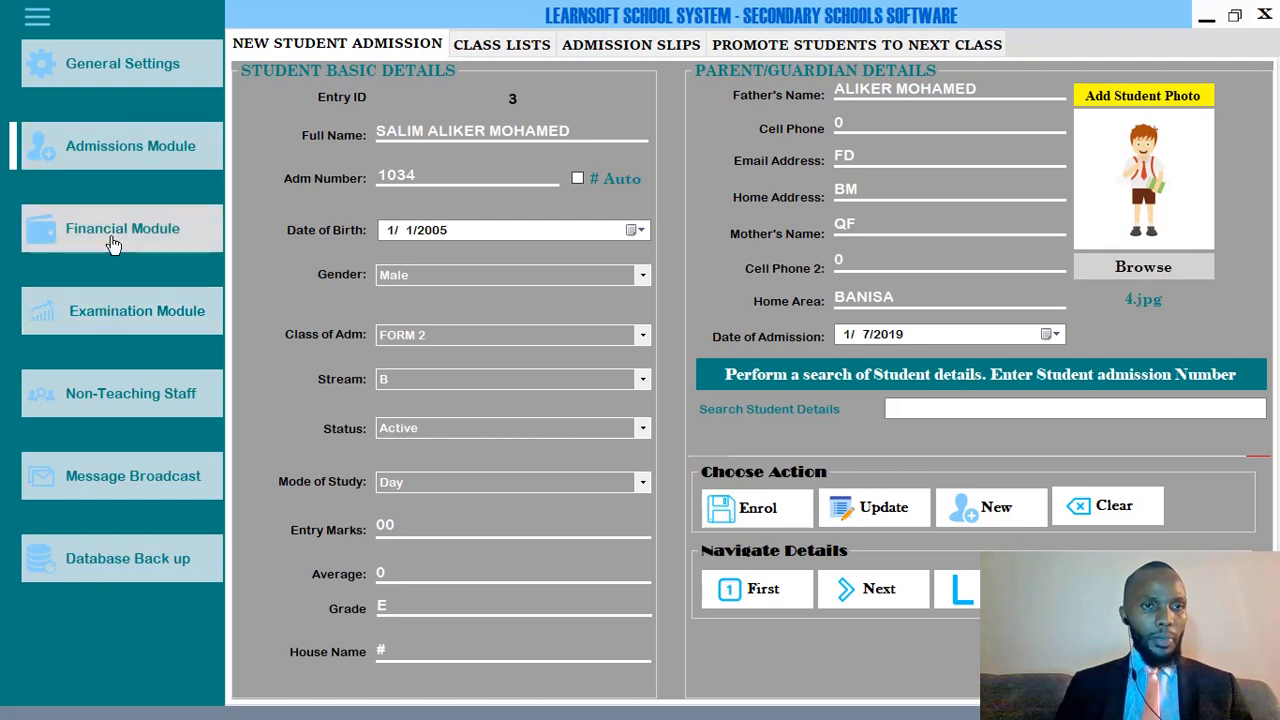
Open the Examination Module on the Opener Exam Marks Entry page.
{"action": "left_click", "coordinate": [140, 318]}
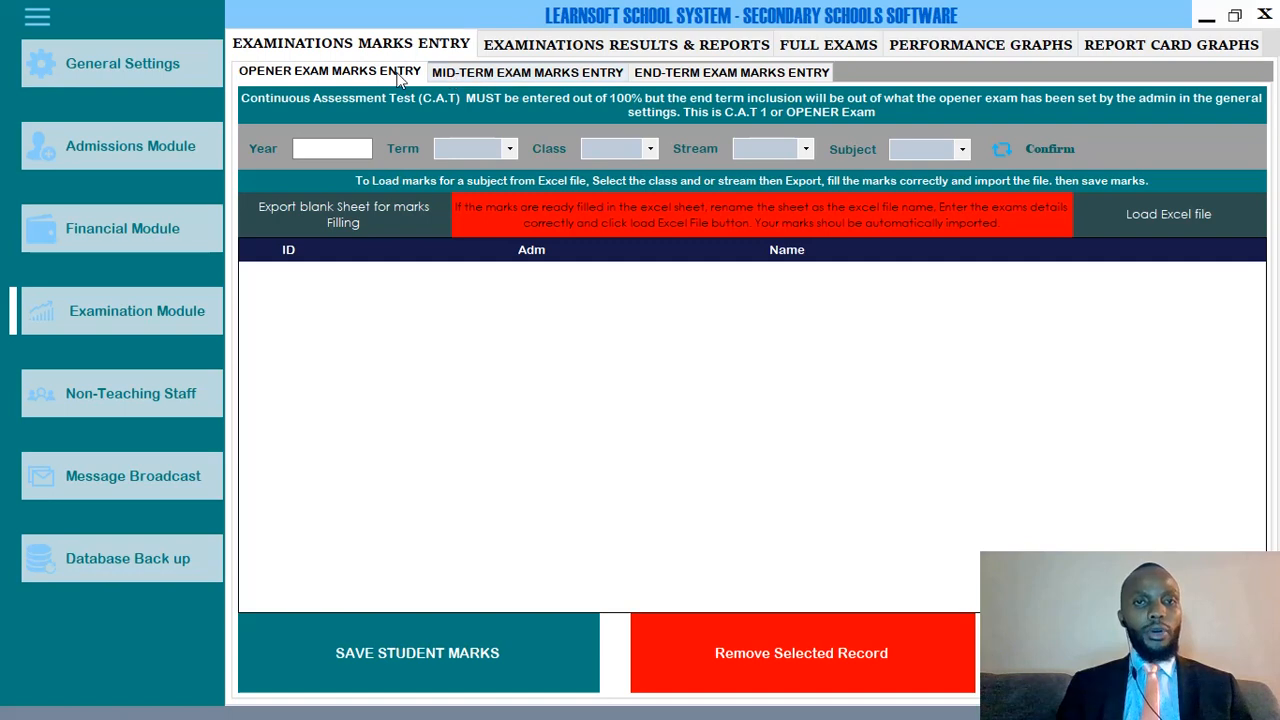
{"action": "left_click", "coordinate": [509, 73]}
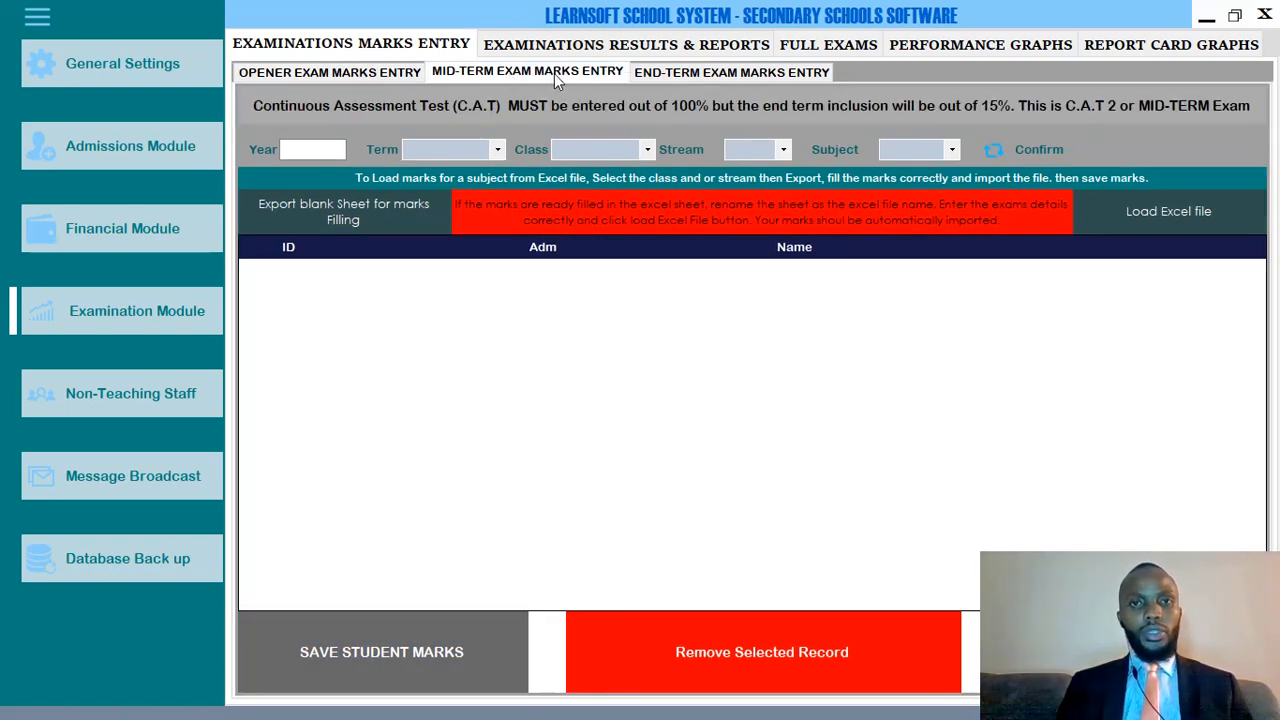
{"action": "left_click", "coordinate": [683, 76]}
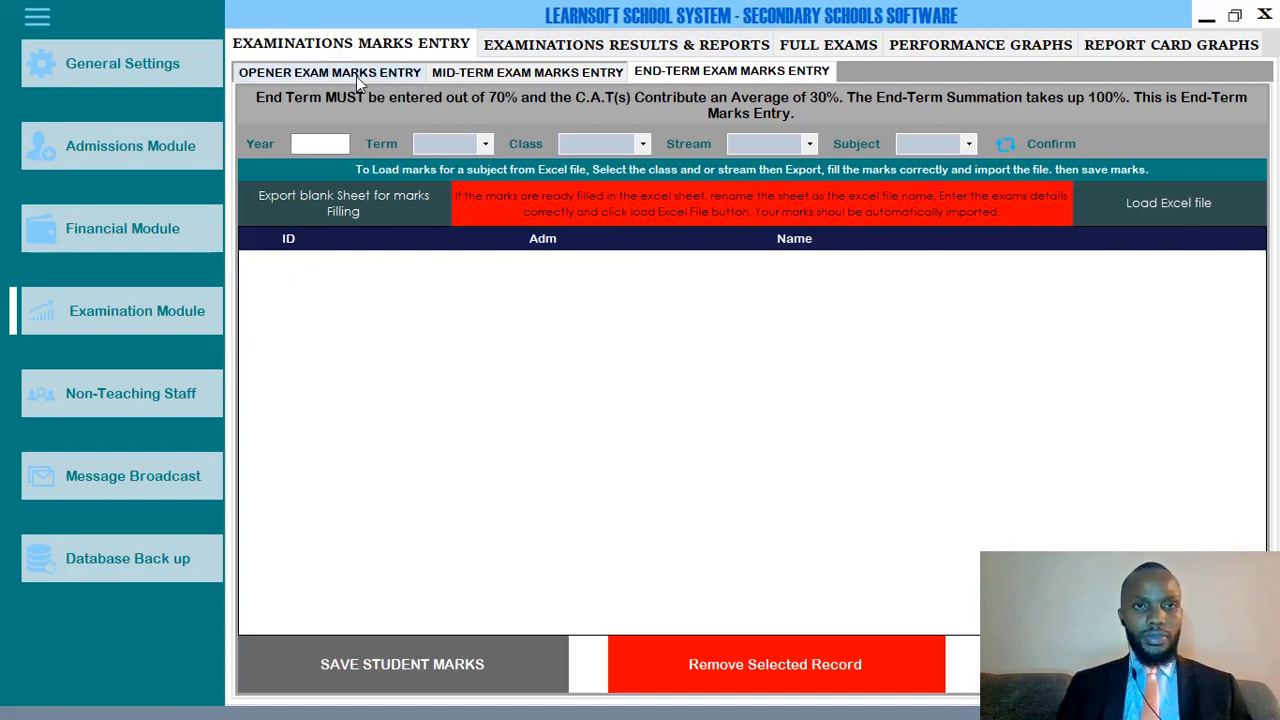
{"action": "left_click", "coordinate": [297, 75]}
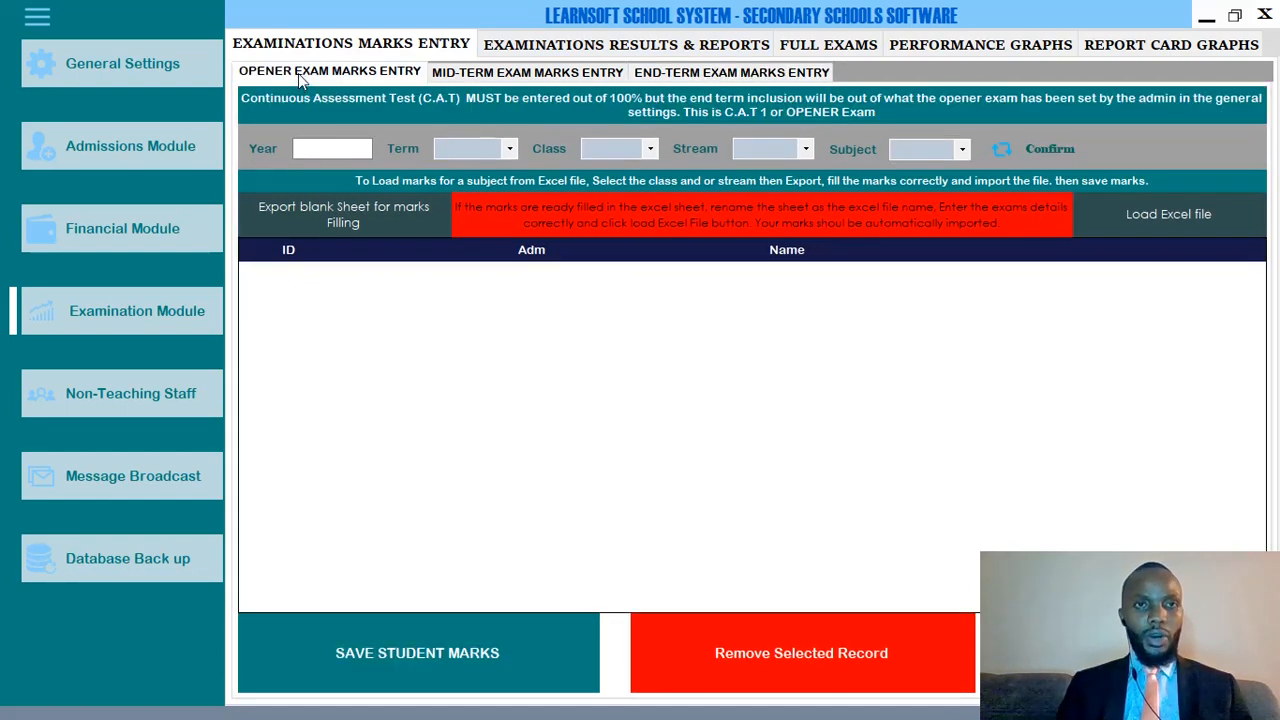
{"action": "left_click", "coordinate": [524, 72]}
{"action": "left_click", "coordinate": [669, 71]}
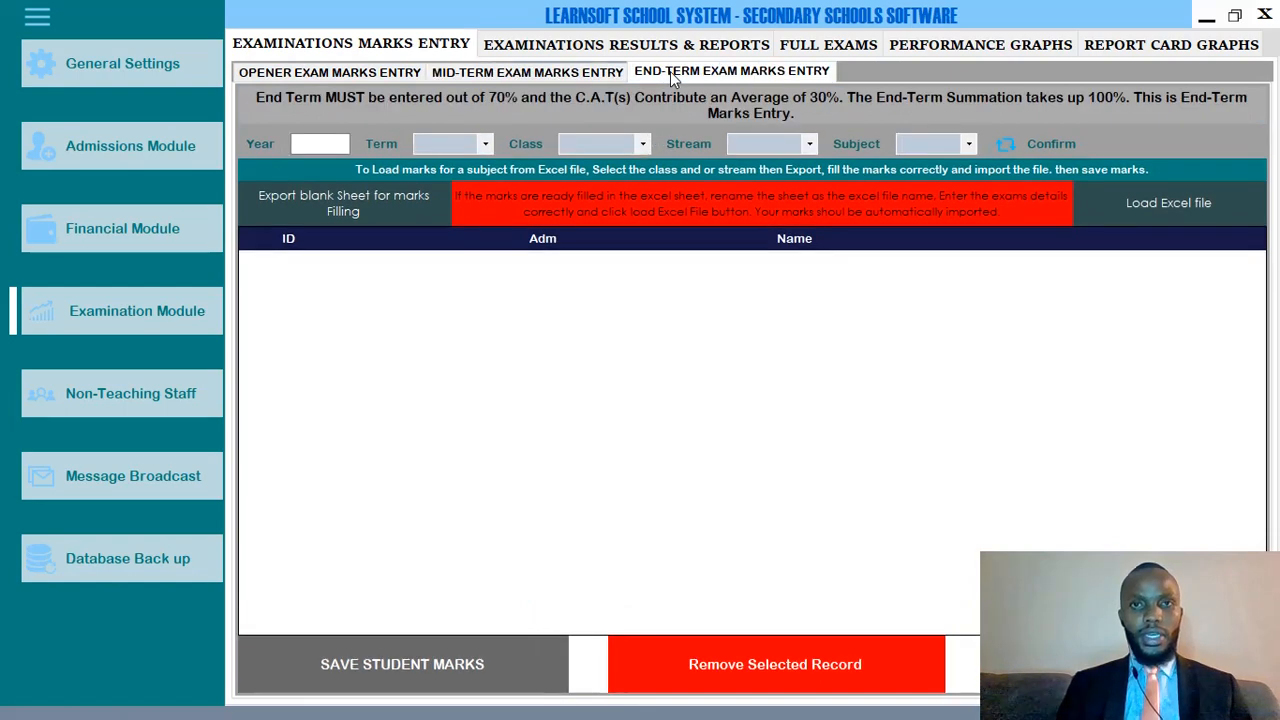
{"action": "left_click", "coordinate": [300, 74]}
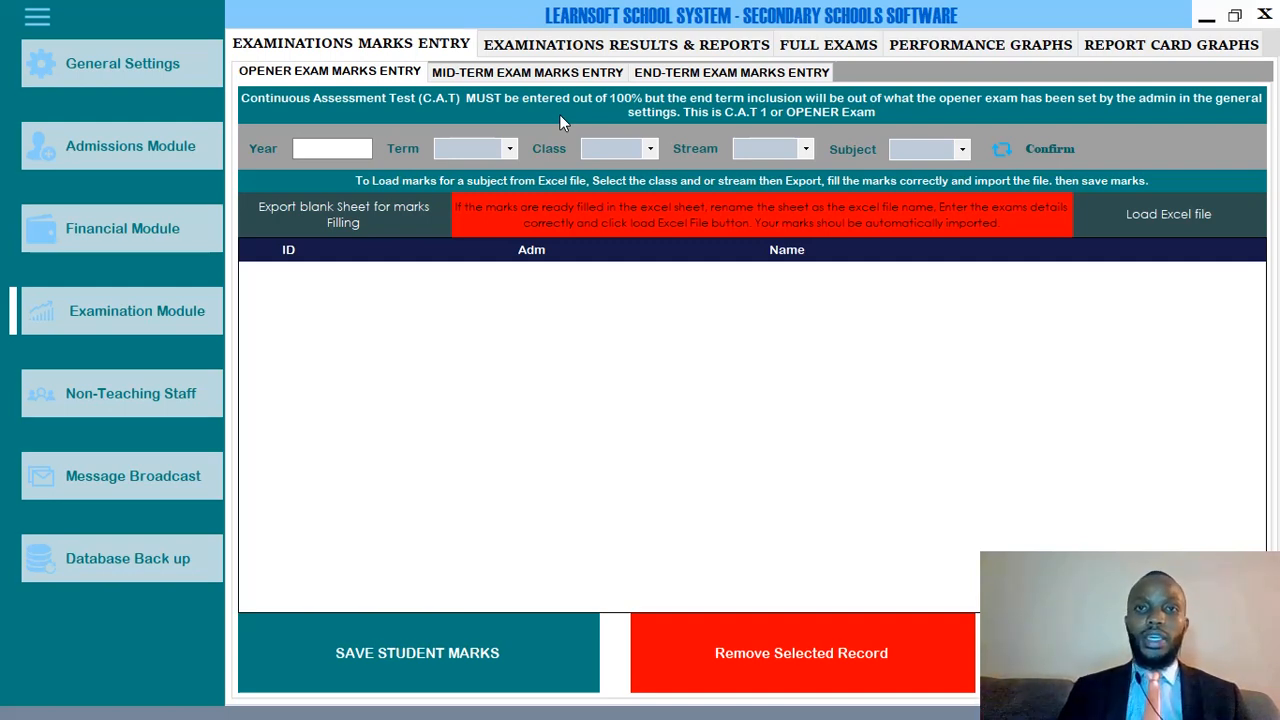
Compare the opener, mid-term and end-term marks entry pages, then open Examinations Results & Reports.
{"action": "left_click", "coordinate": [736, 73]}
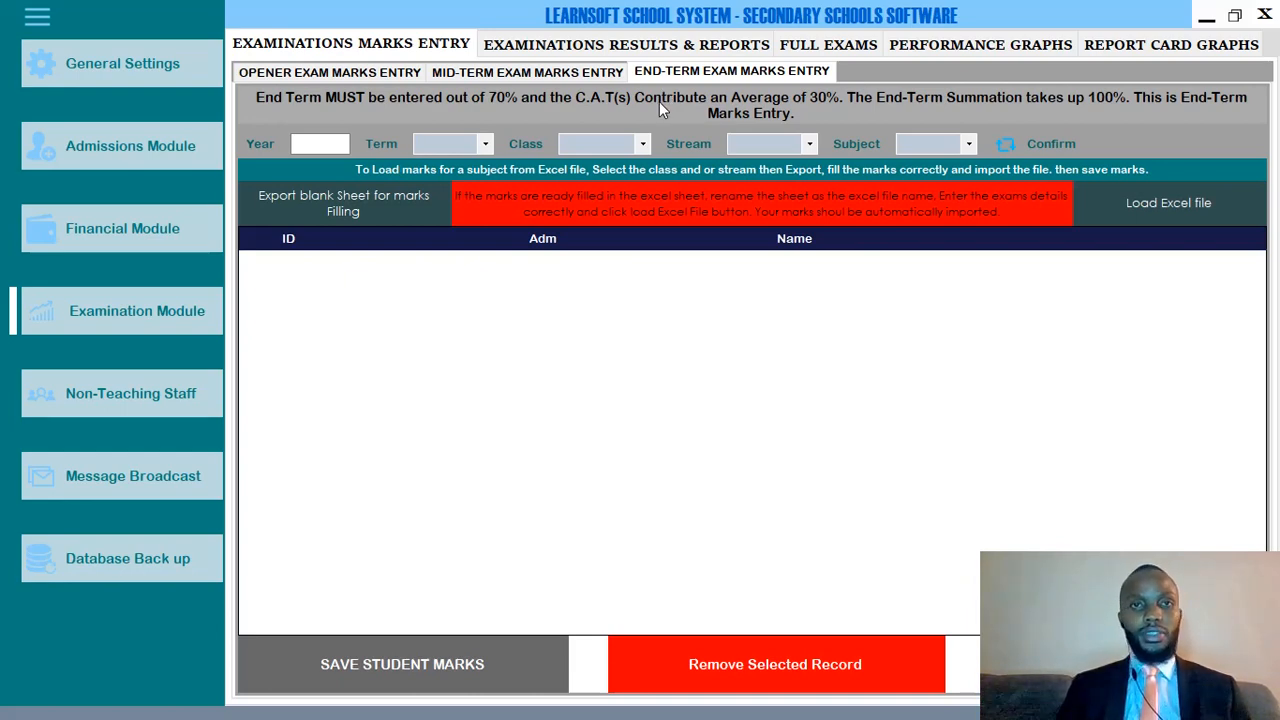
{"action": "left_click", "coordinate": [461, 72]}
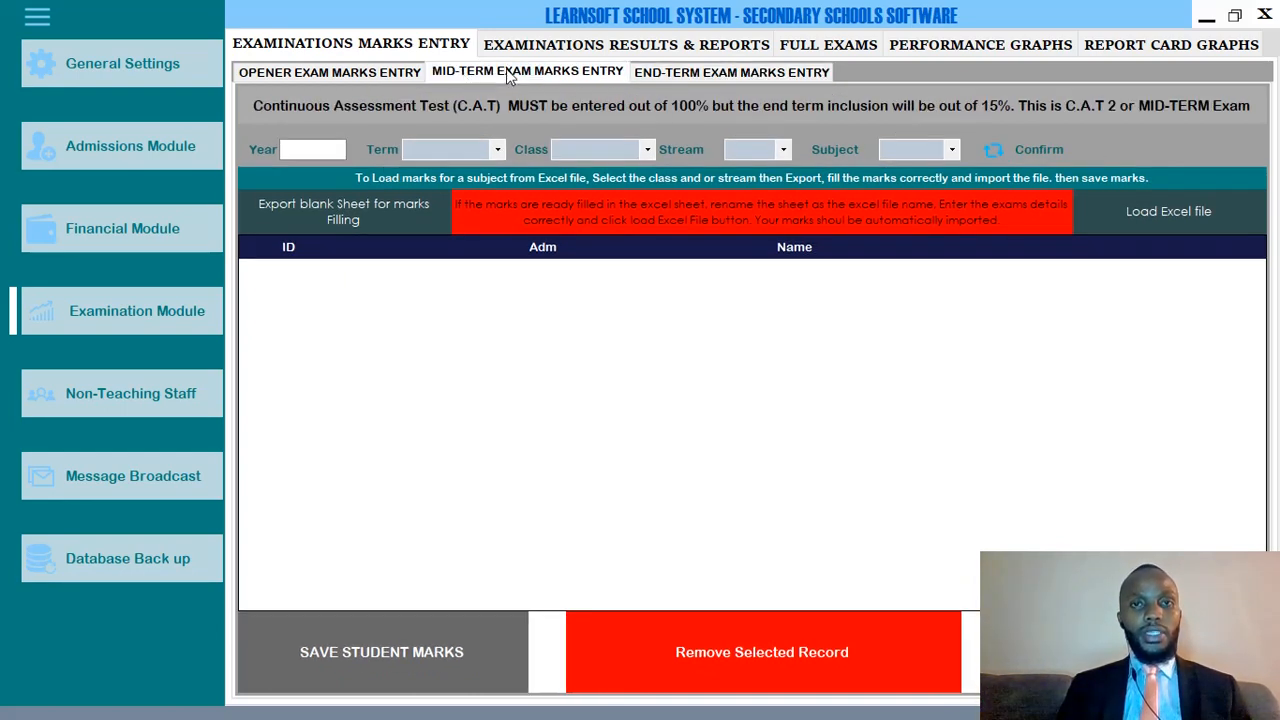
{"action": "left_click", "coordinate": [330, 76]}
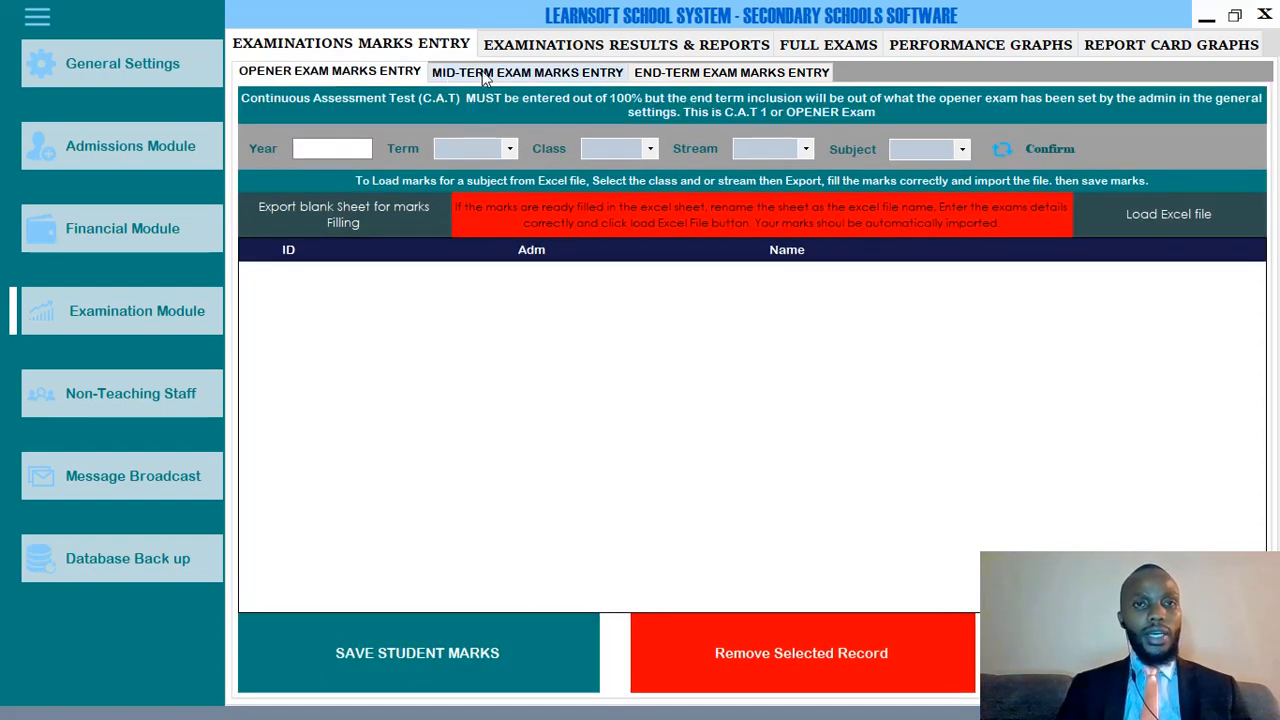
{"action": "left_click", "coordinate": [468, 72]}
{"action": "left_click", "coordinate": [378, 72]}
{"action": "left_click", "coordinate": [503, 70]}
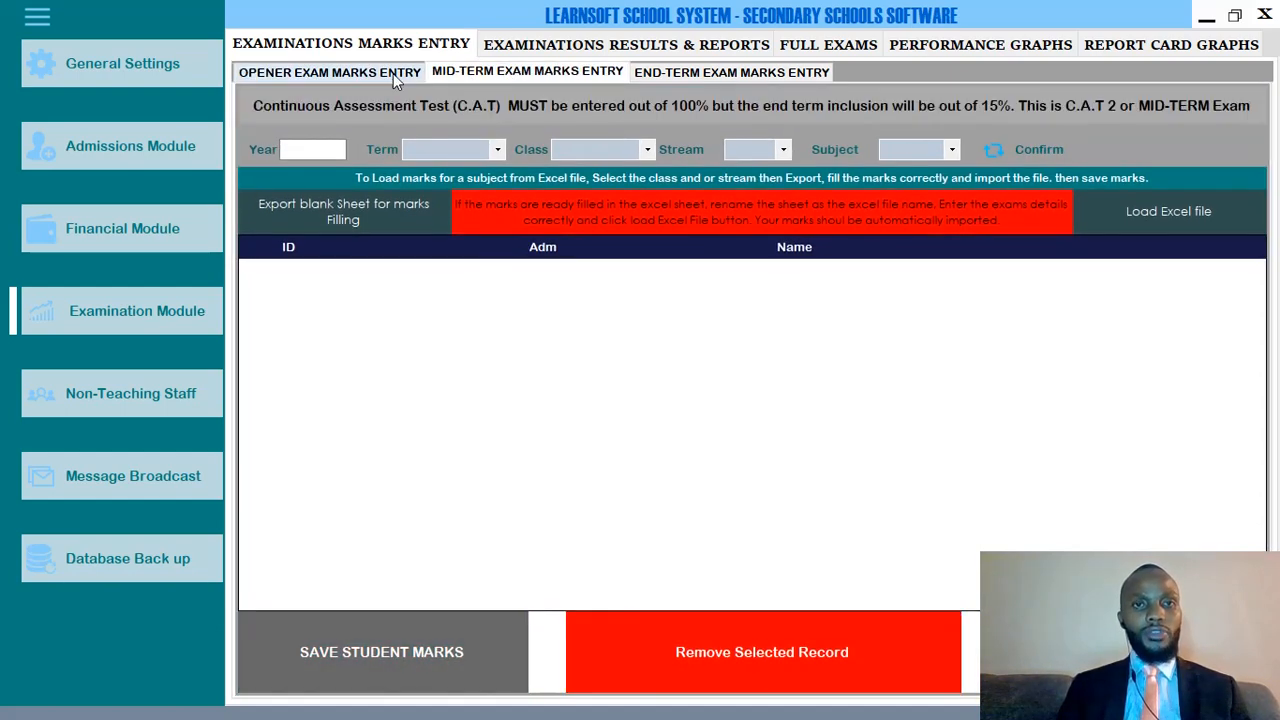
{"action": "left_click", "coordinate": [389, 72]}
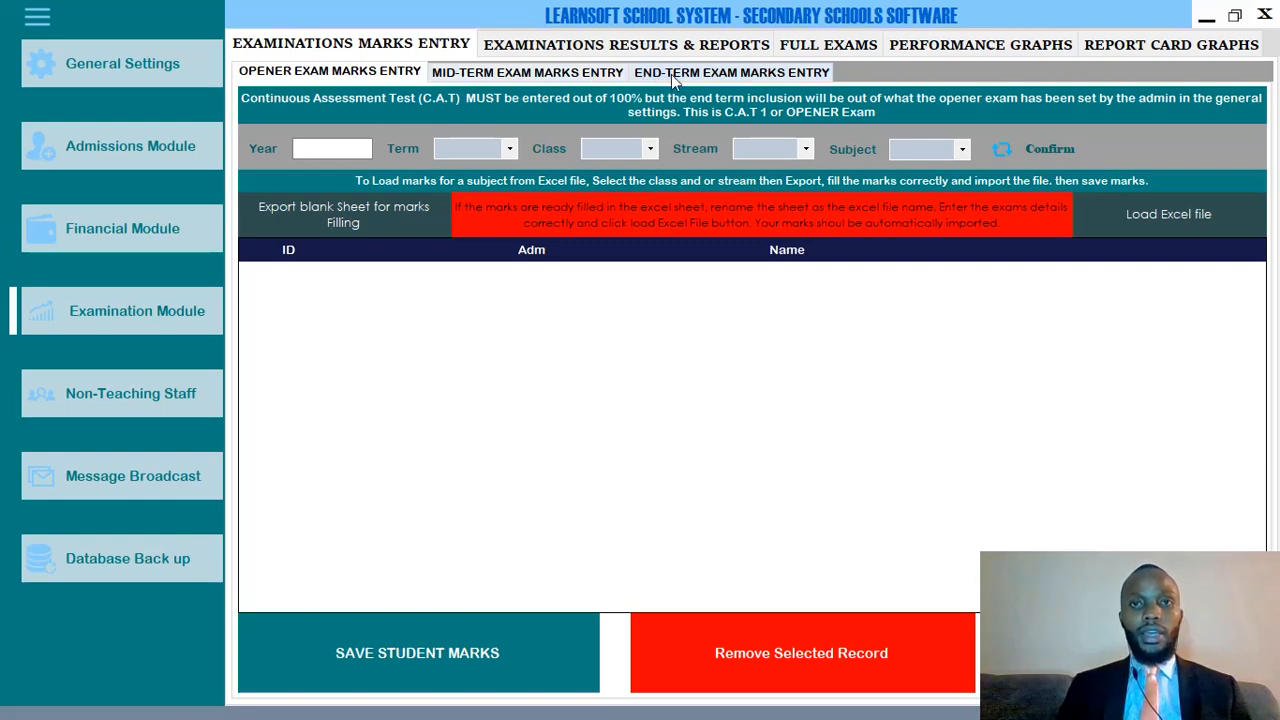
{"action": "left_click", "coordinate": [699, 73]}
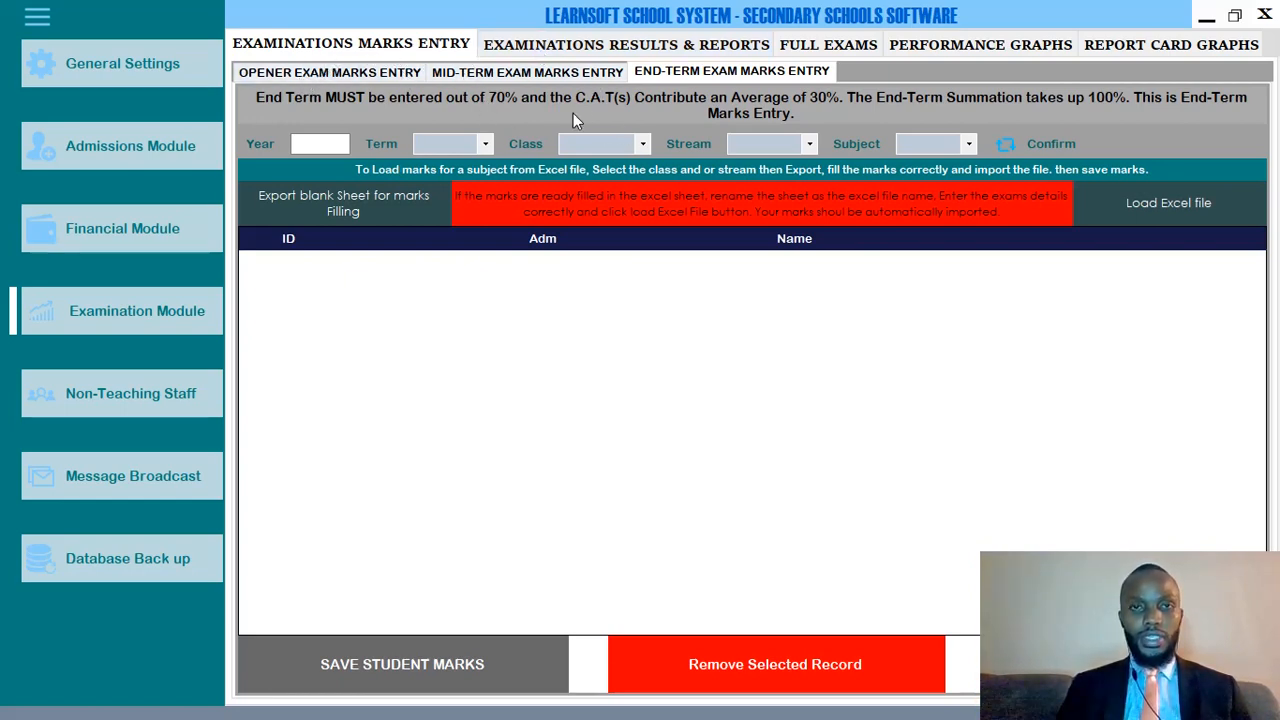
{"action": "left_click", "coordinate": [525, 46]}
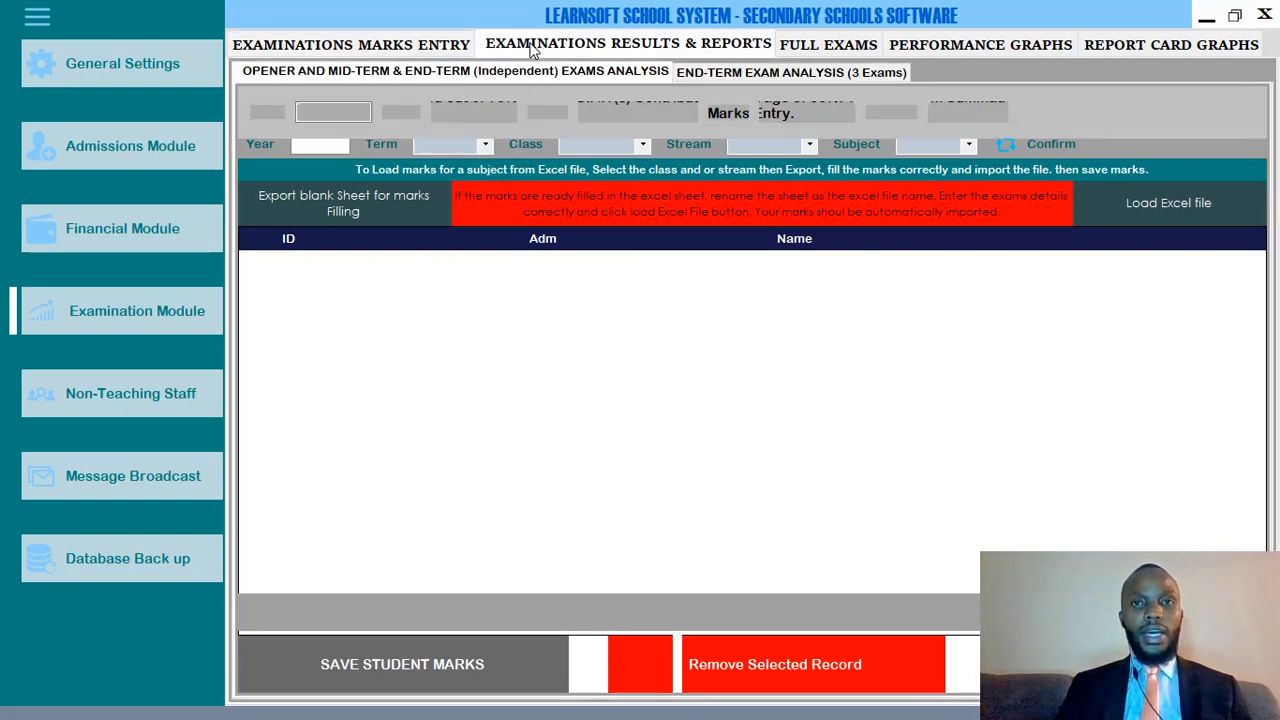
Check the Year, Term and Exam type filters, then show the Full Exams marks entry page.
{"action": "left_click", "coordinate": [345, 111]}
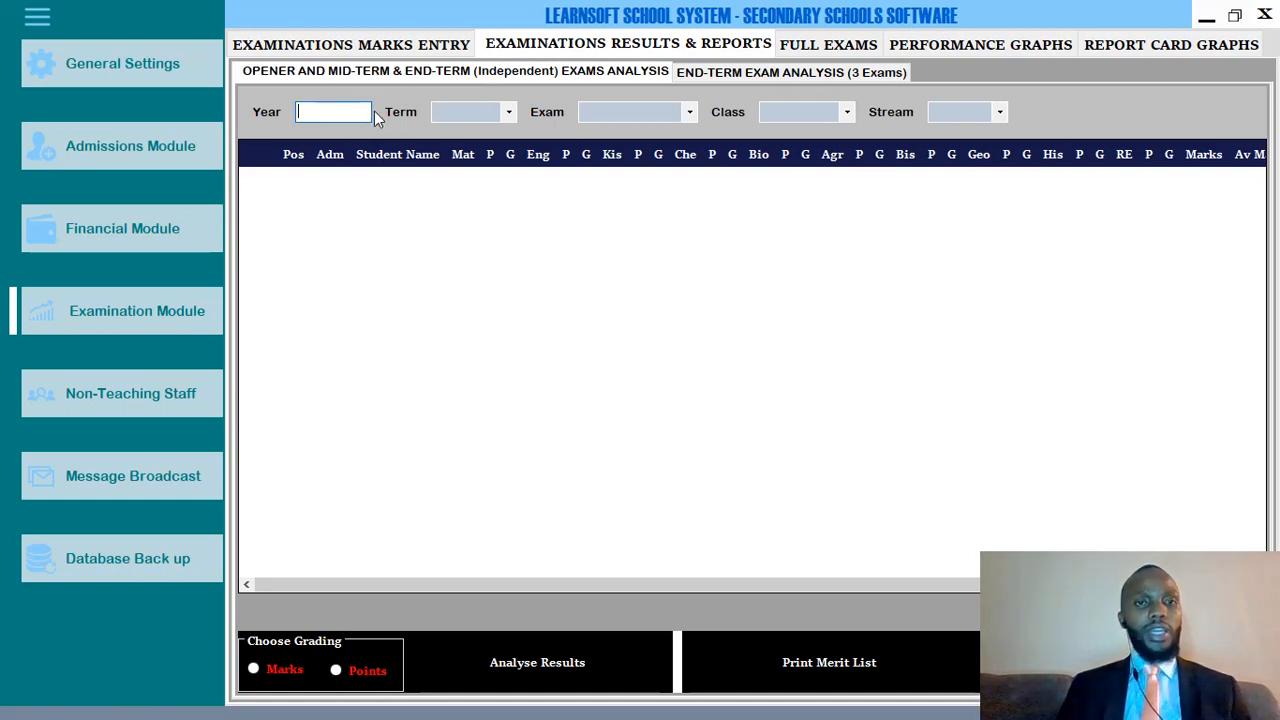
{"action": "left_click", "coordinate": [450, 116]}
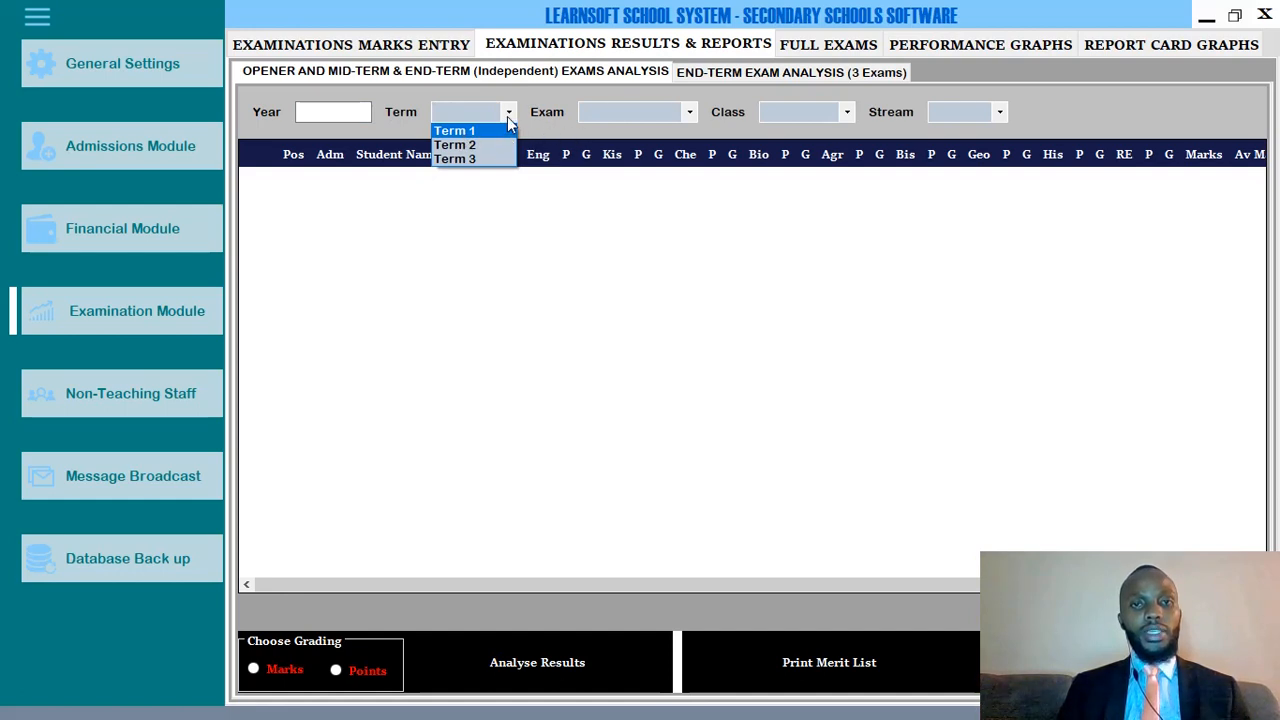
{"action": "left_click", "coordinate": [605, 117]}
{"action": "left_click", "coordinate": [606, 117]}
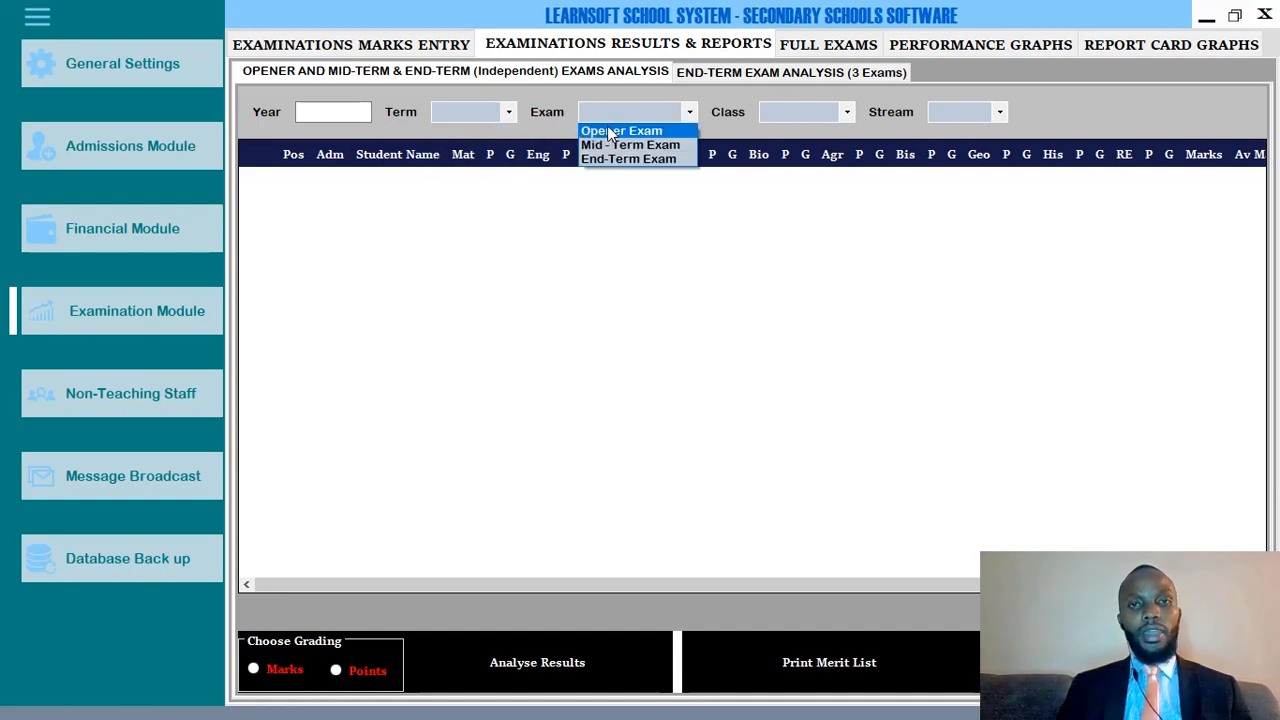
{"action": "left_click", "coordinate": [785, 121]}
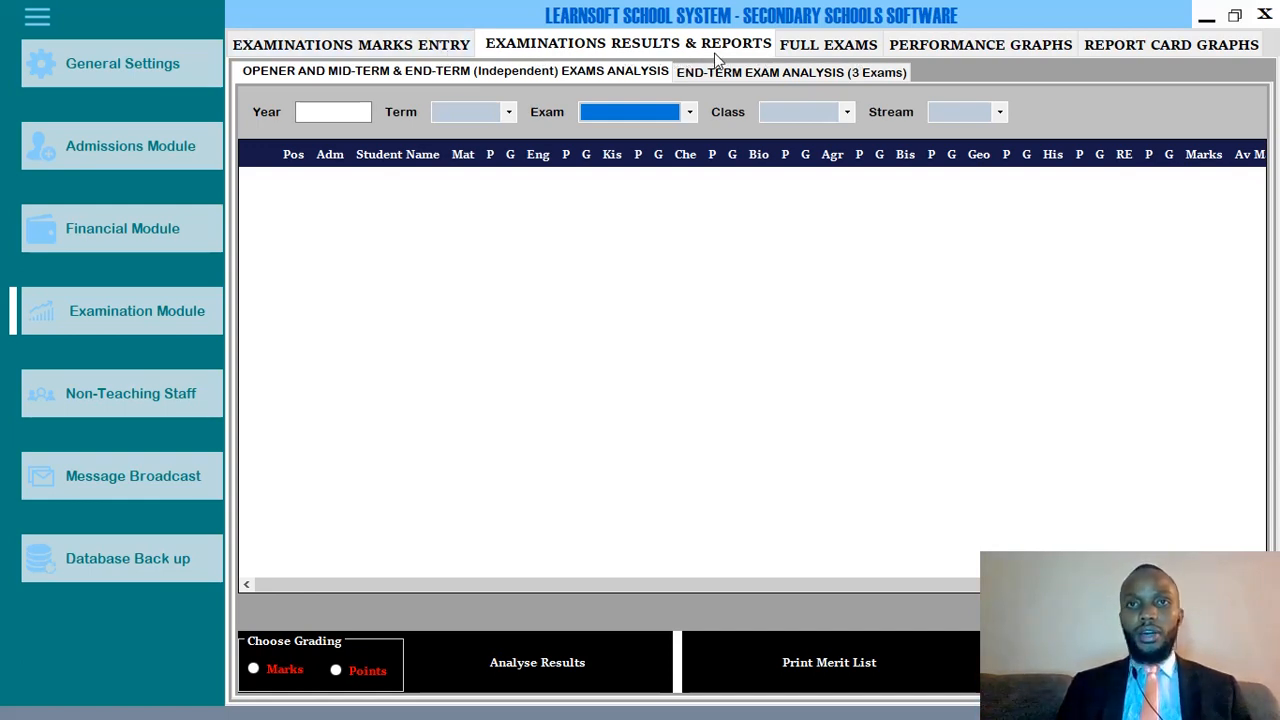
{"action": "left_click", "coordinate": [804, 47]}
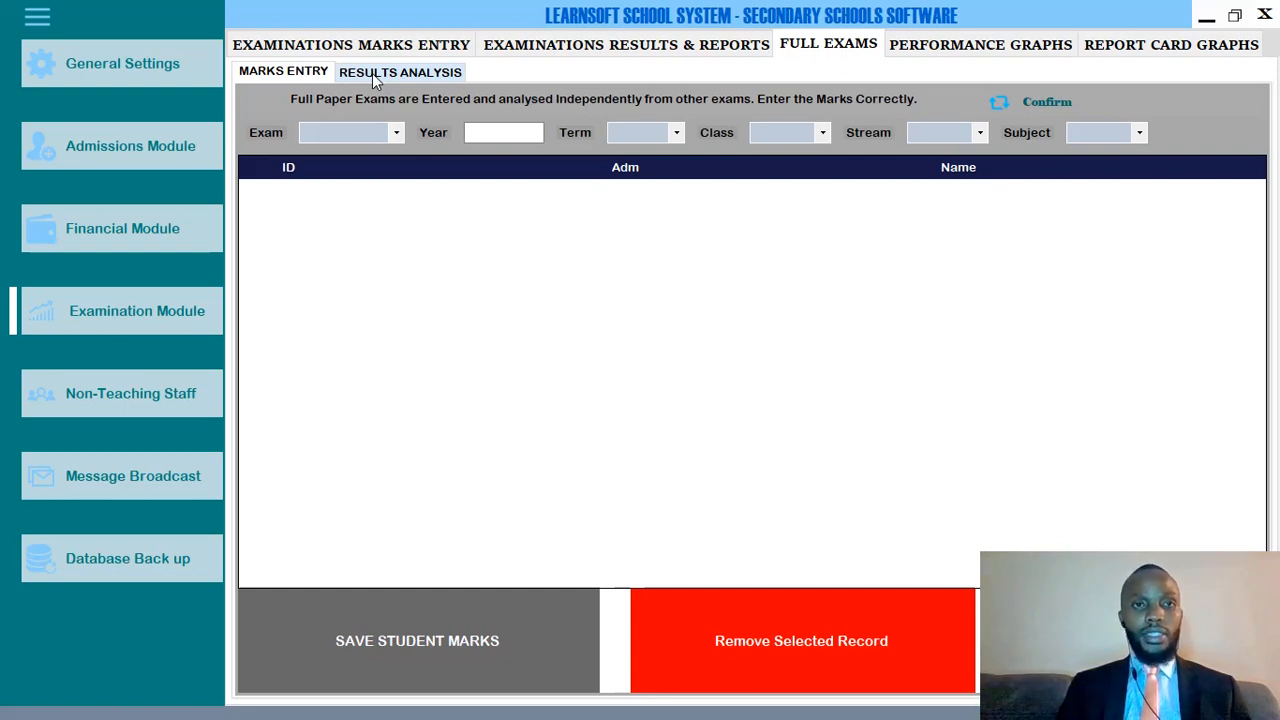
Inspect the full paper exam and term lists, then show the Full Exams Results Analysis grid.
{"action": "left_click", "coordinate": [308, 136]}
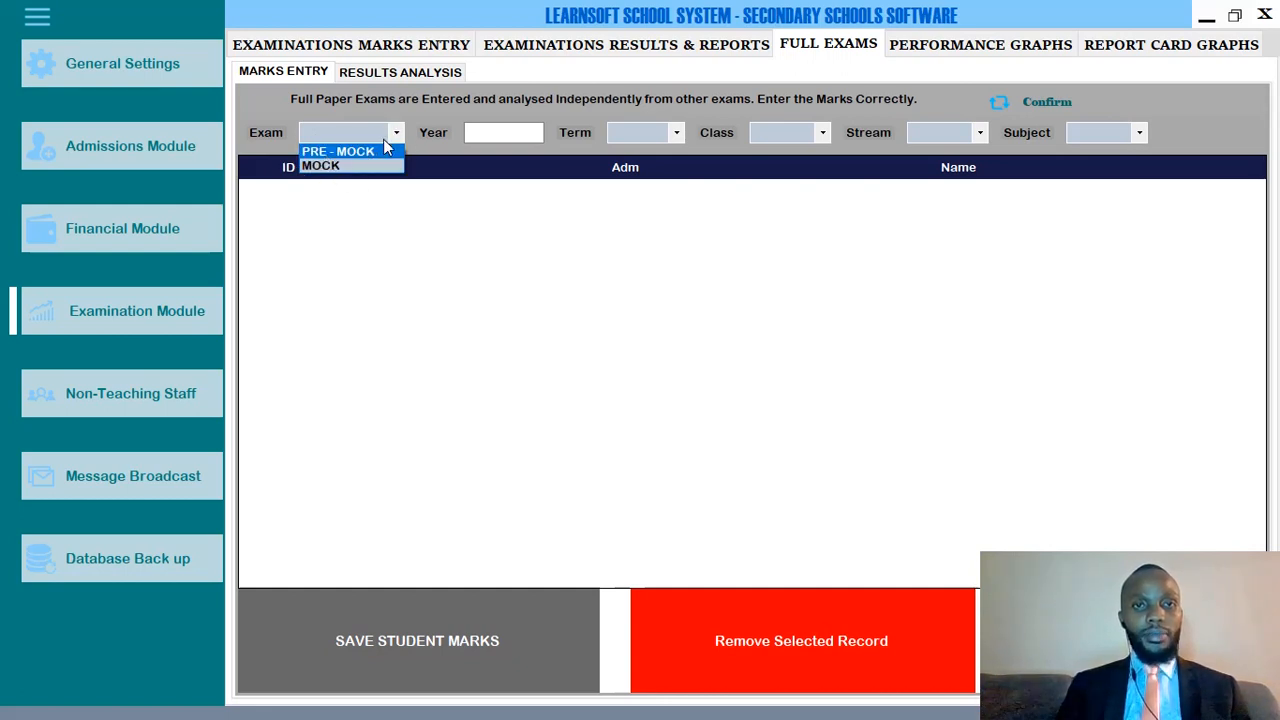
{"action": "left_click", "coordinate": [499, 133]}
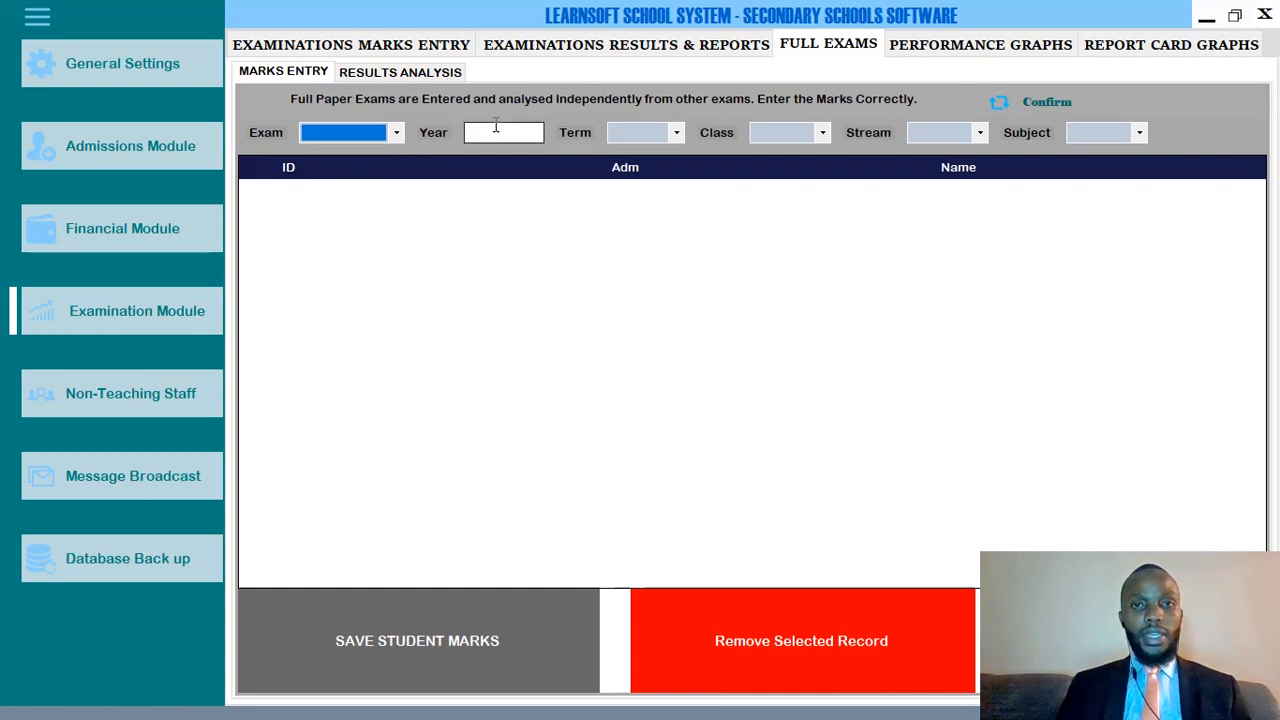
{"action": "left_click", "coordinate": [624, 137]}
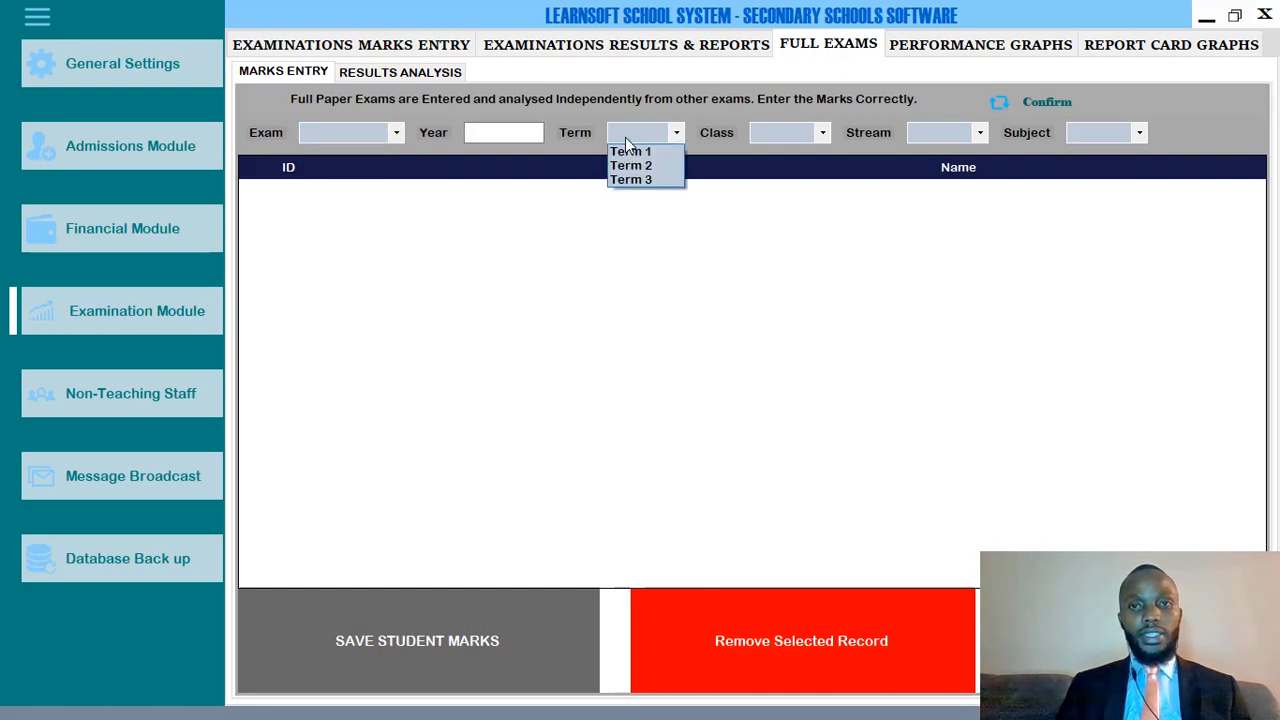
{"action": "left_click", "coordinate": [786, 136]}
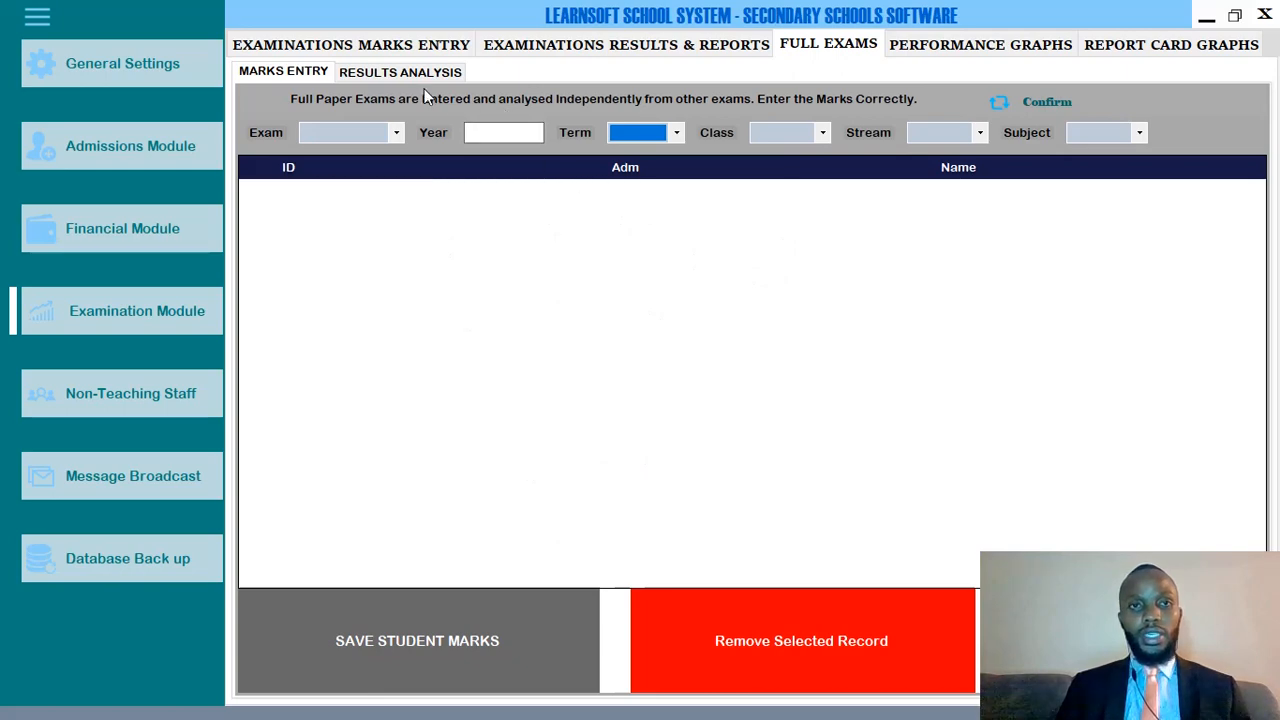
{"action": "left_click", "coordinate": [352, 78]}
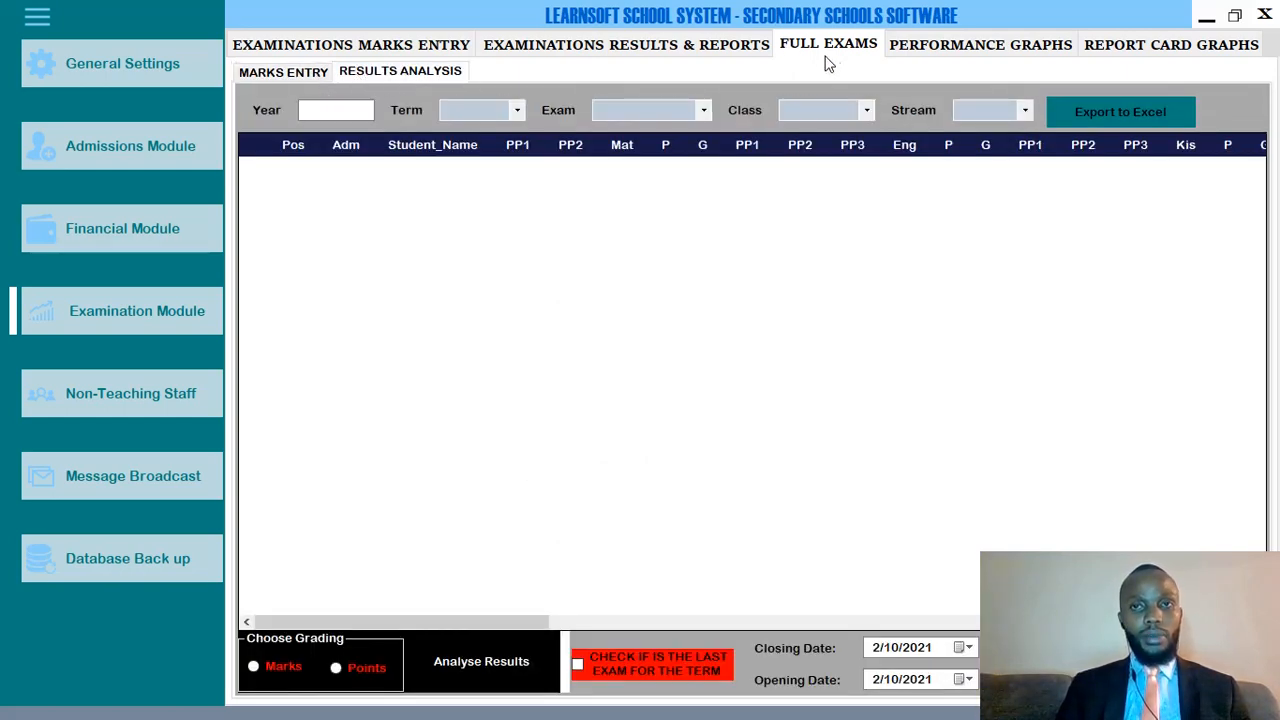
Scroll the results analysis grid sideways, then show the class subject Performance Graphs.
{"action": "left_click", "coordinate": [344, 110]}
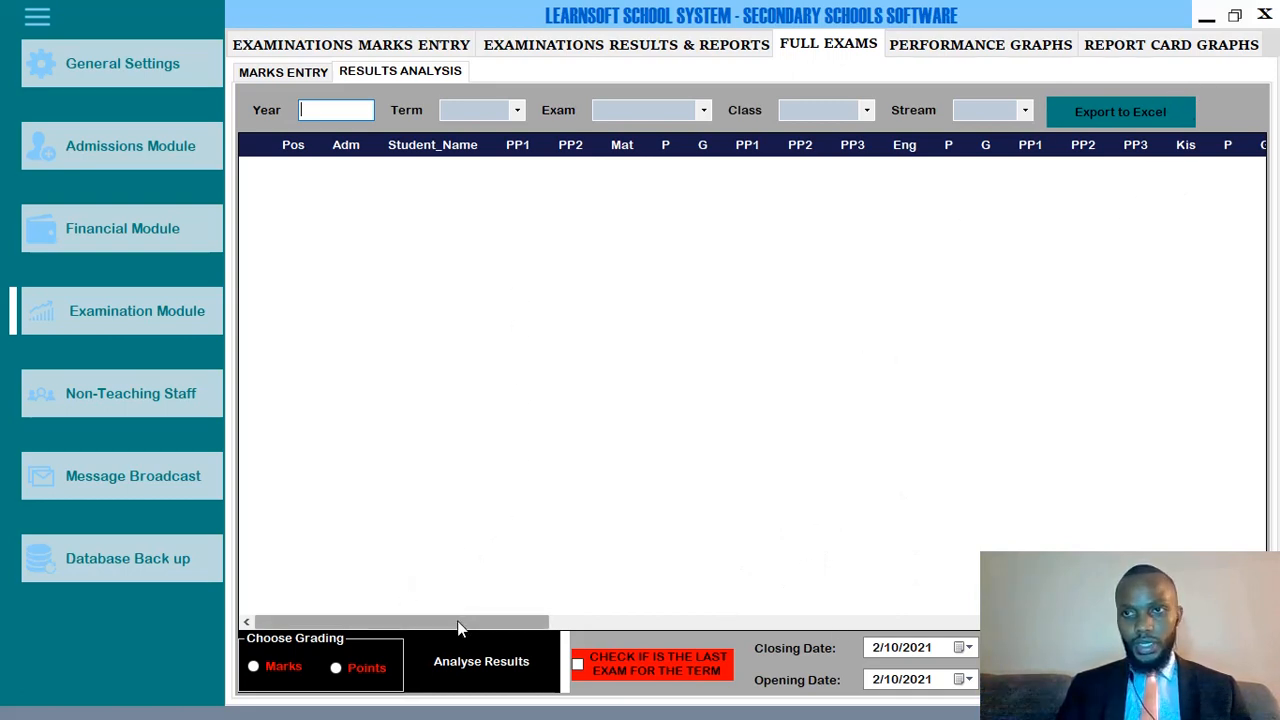
{"action": "left_click_drag", "start_coordinate": [459, 628], "coordinate": [1191, 514]}
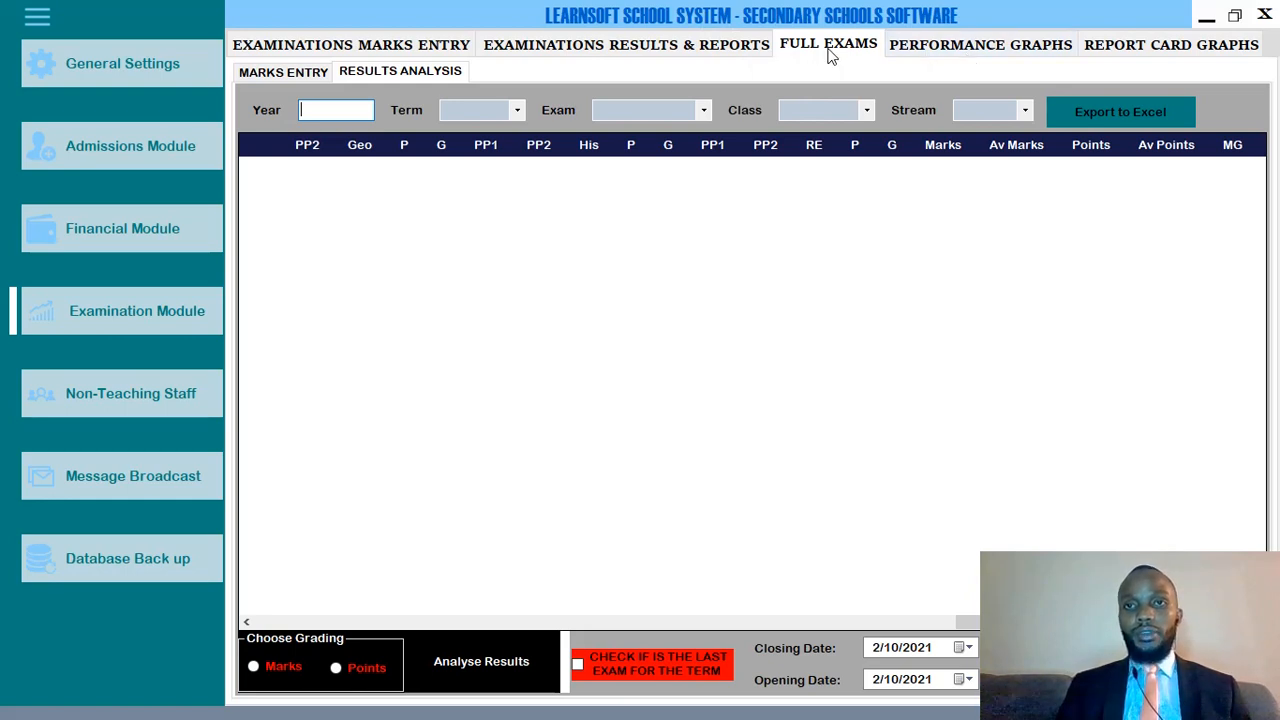
{"action": "left_click", "coordinate": [934, 48]}
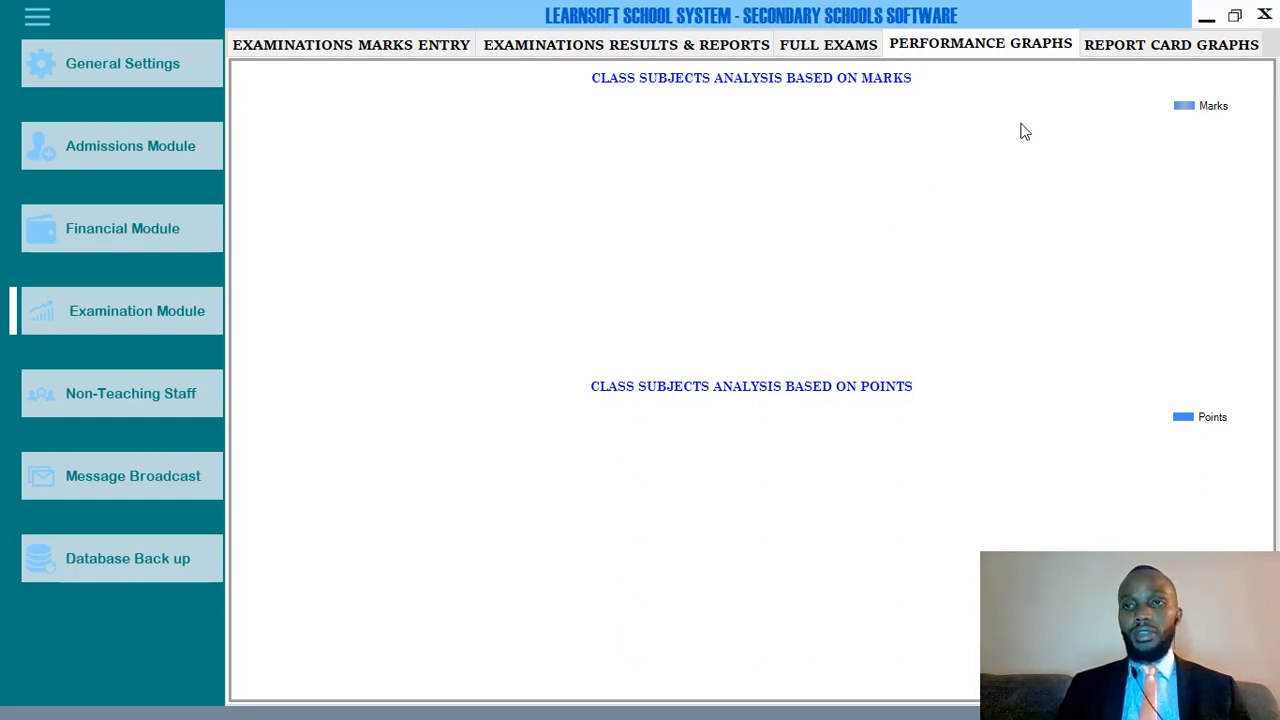
View the Report Card Graphs, then return to the End-Term Exam Marks Entry page.
{"action": "left_click", "coordinate": [1158, 50]}
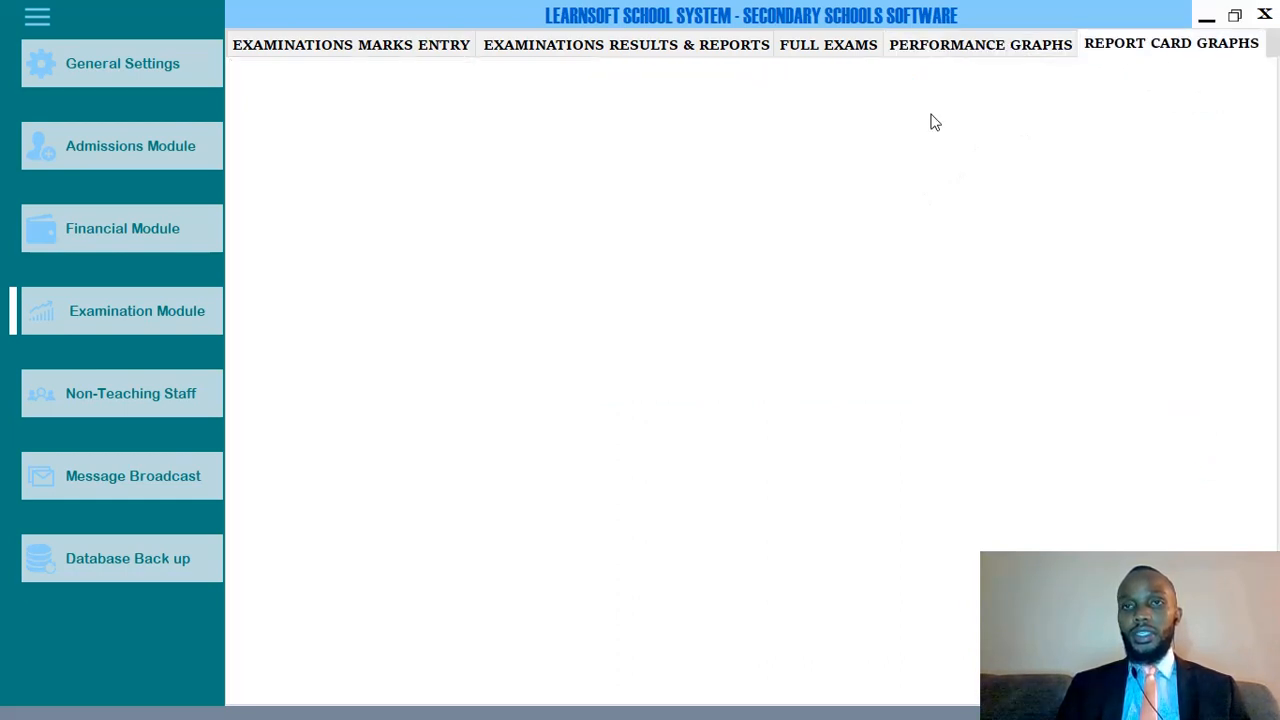
{"action": "left_click", "coordinate": [1212, 52]}
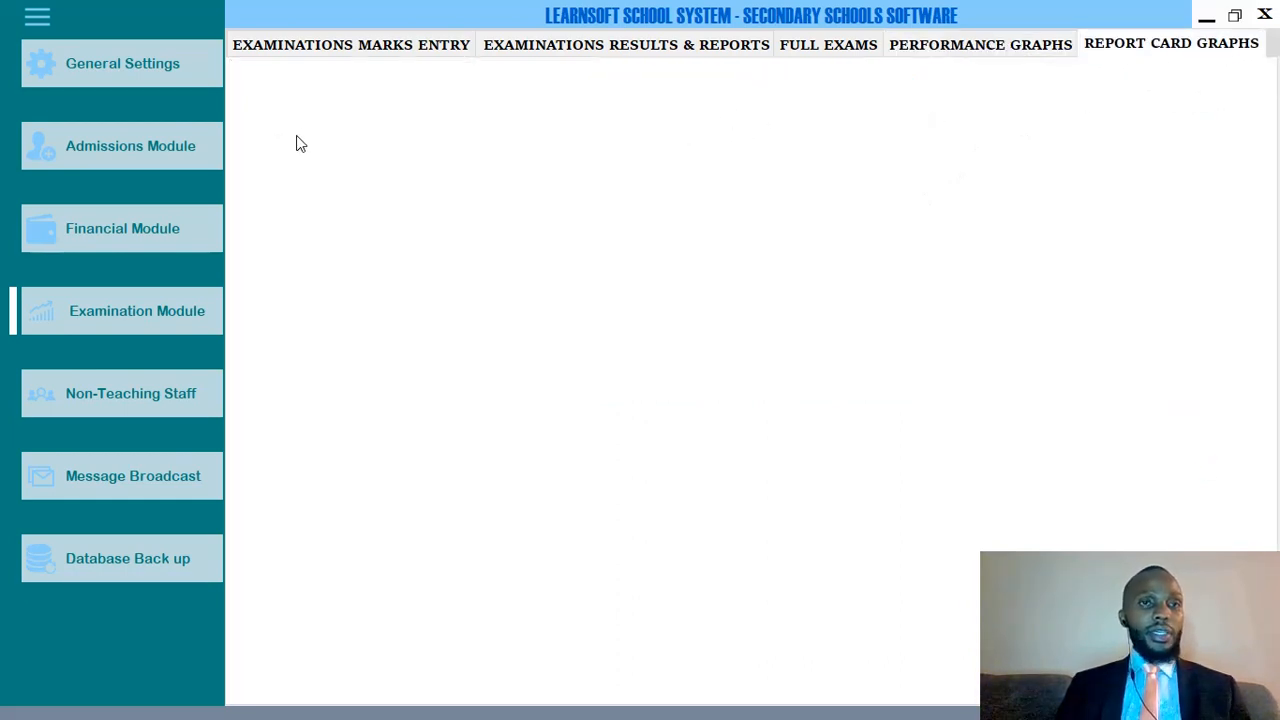
{"action": "left_click", "coordinate": [293, 48]}
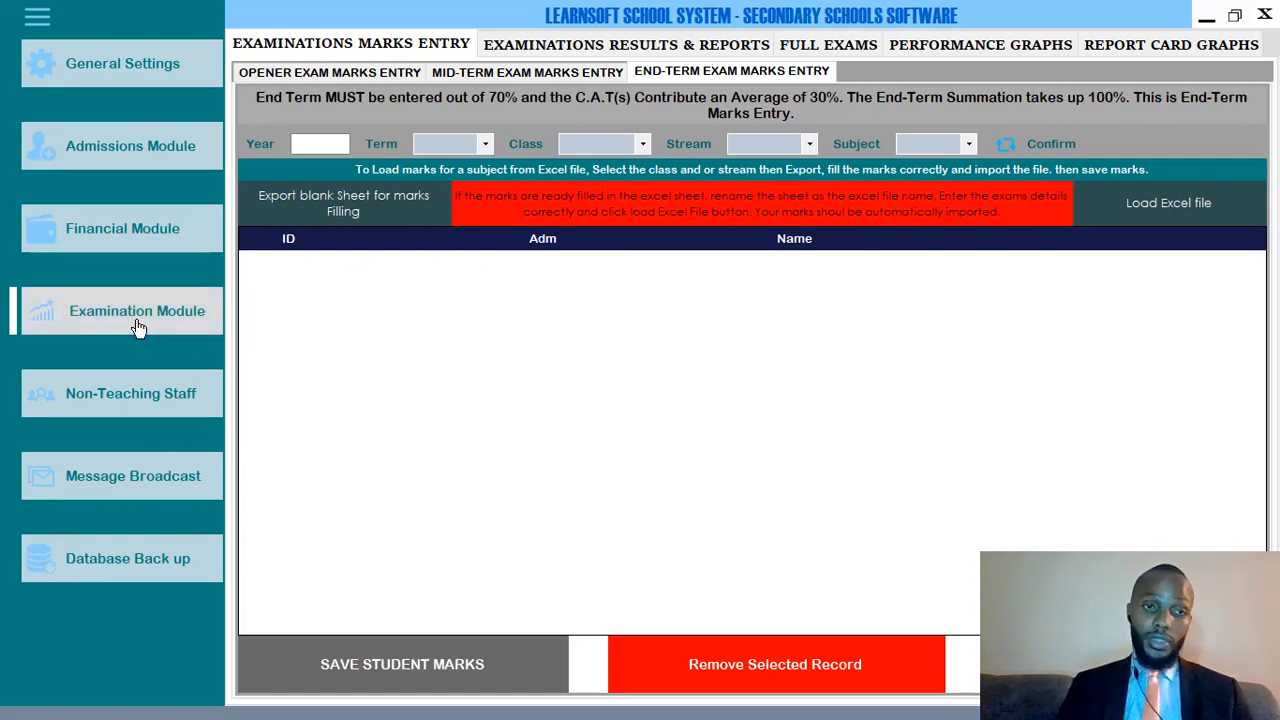
Set end-term marks entry to year 2021, Term 1, FORM 2 and browse the loaded student list.
{"action": "left_click", "coordinate": [306, 143]}
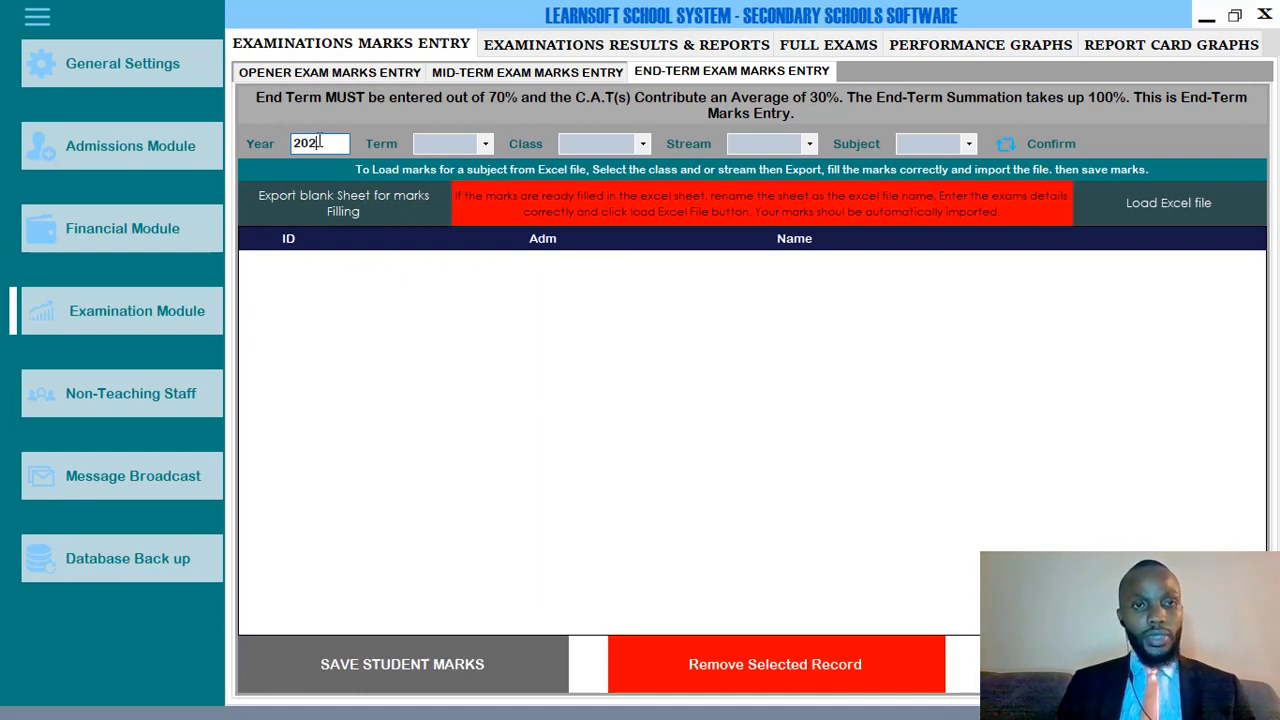
{"action": "type", "text": "1"}
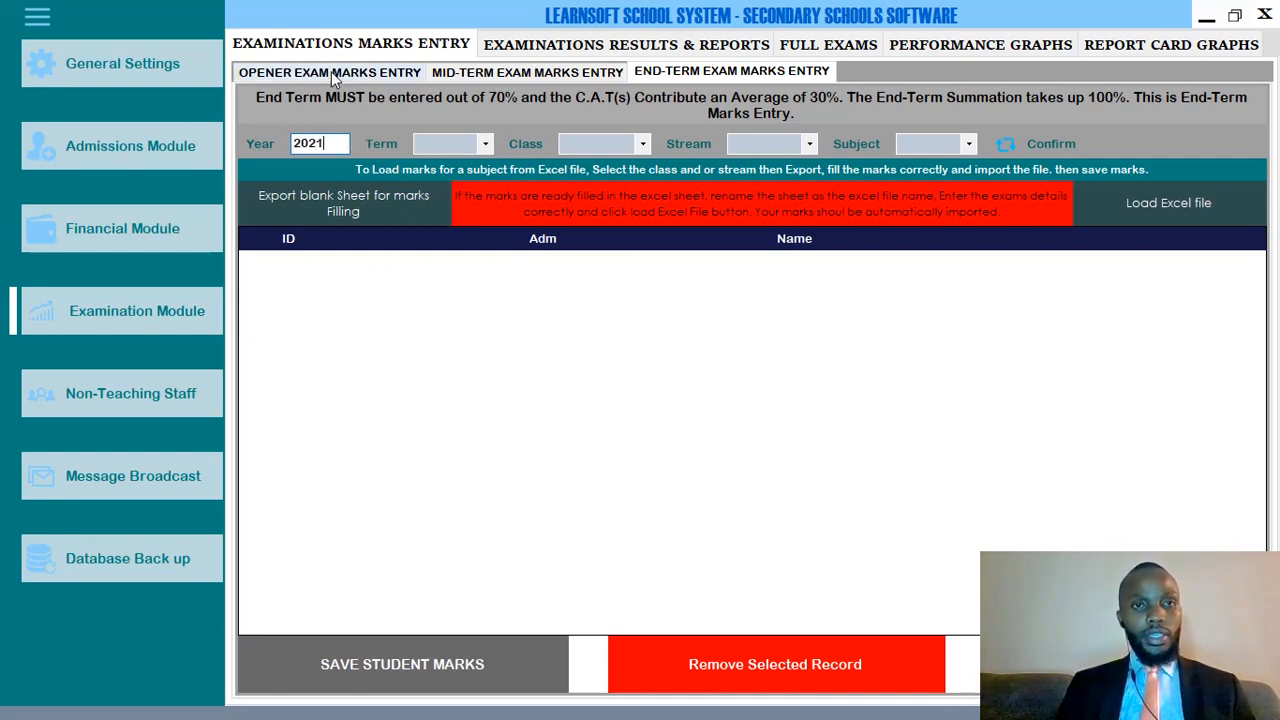
{"action": "left_click", "coordinate": [451, 148]}
{"action": "left_click", "coordinate": [450, 163]}
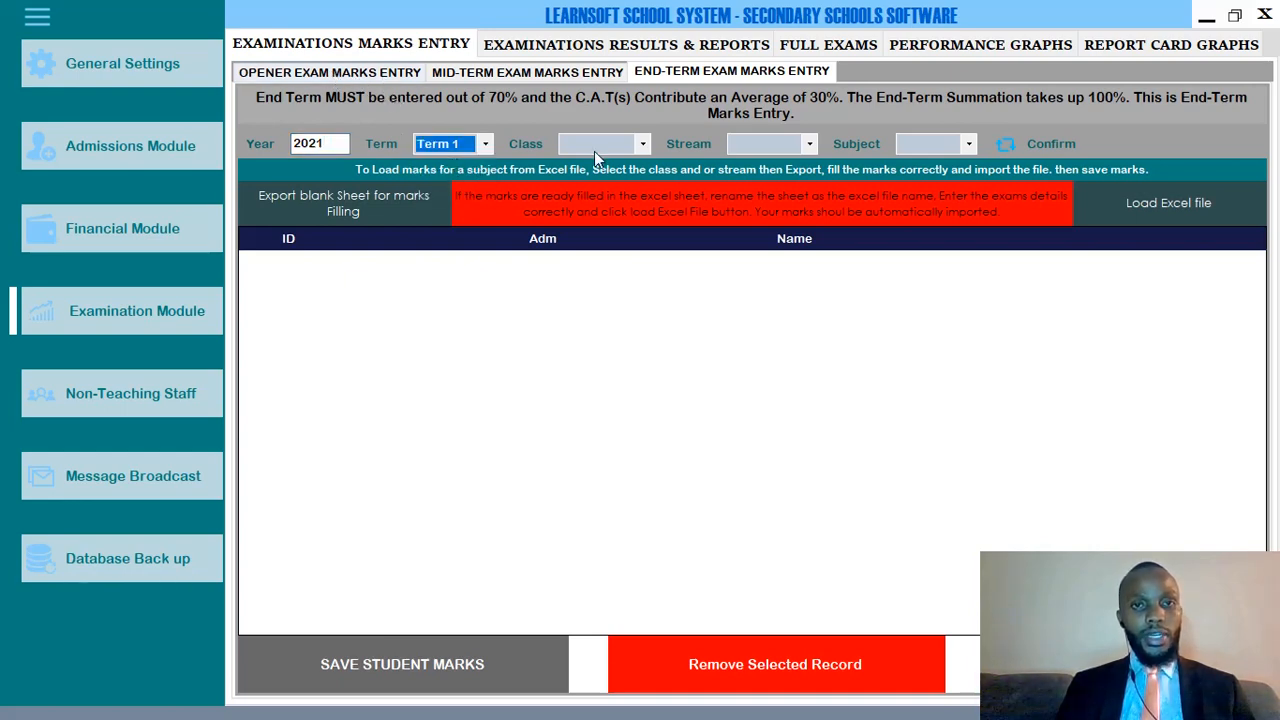
{"action": "left_click", "coordinate": [596, 148]}
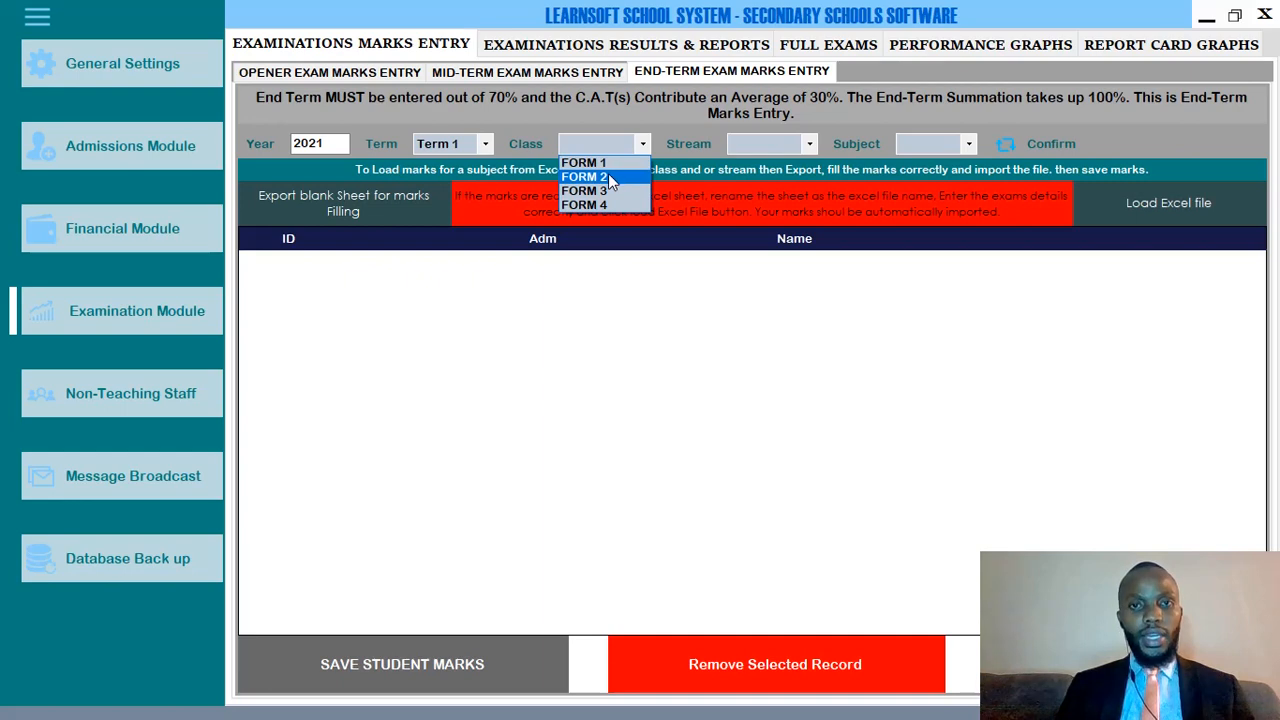
{"action": "left_click", "coordinate": [607, 176]}
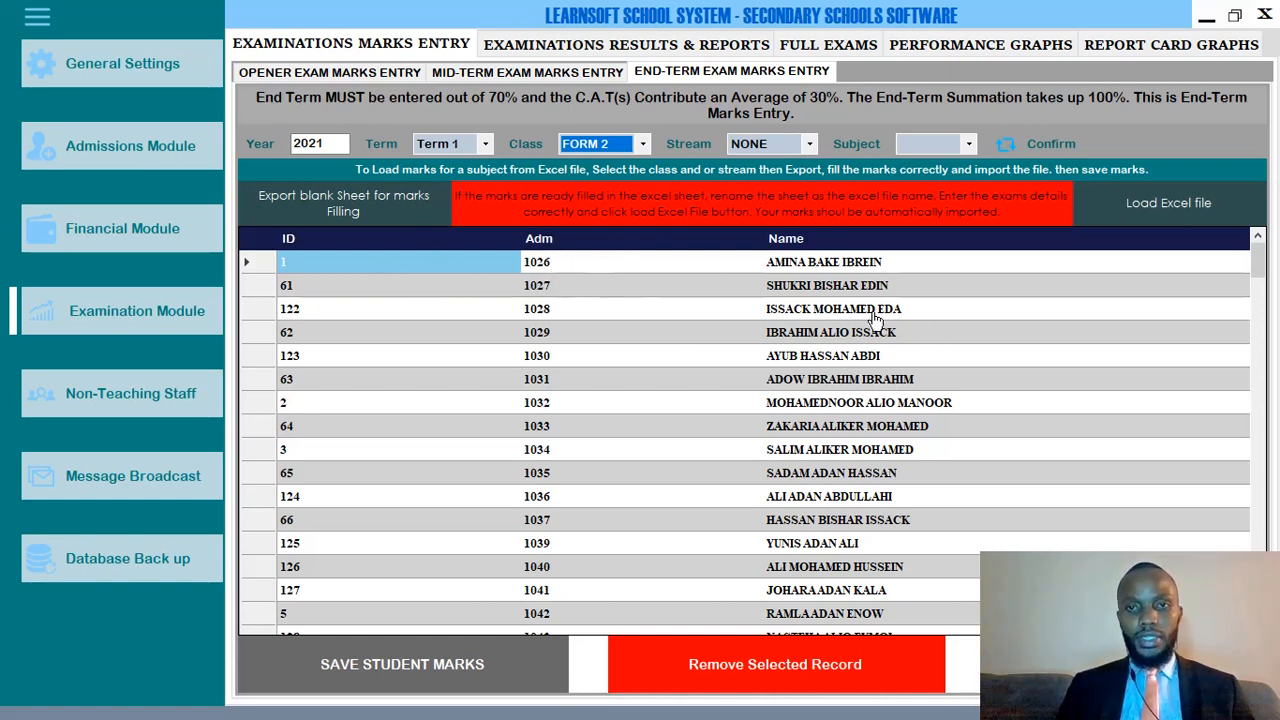
{"action": "scroll", "coordinate": [915, 430], "scroll_direction": "down", "scroll_amount": 20}
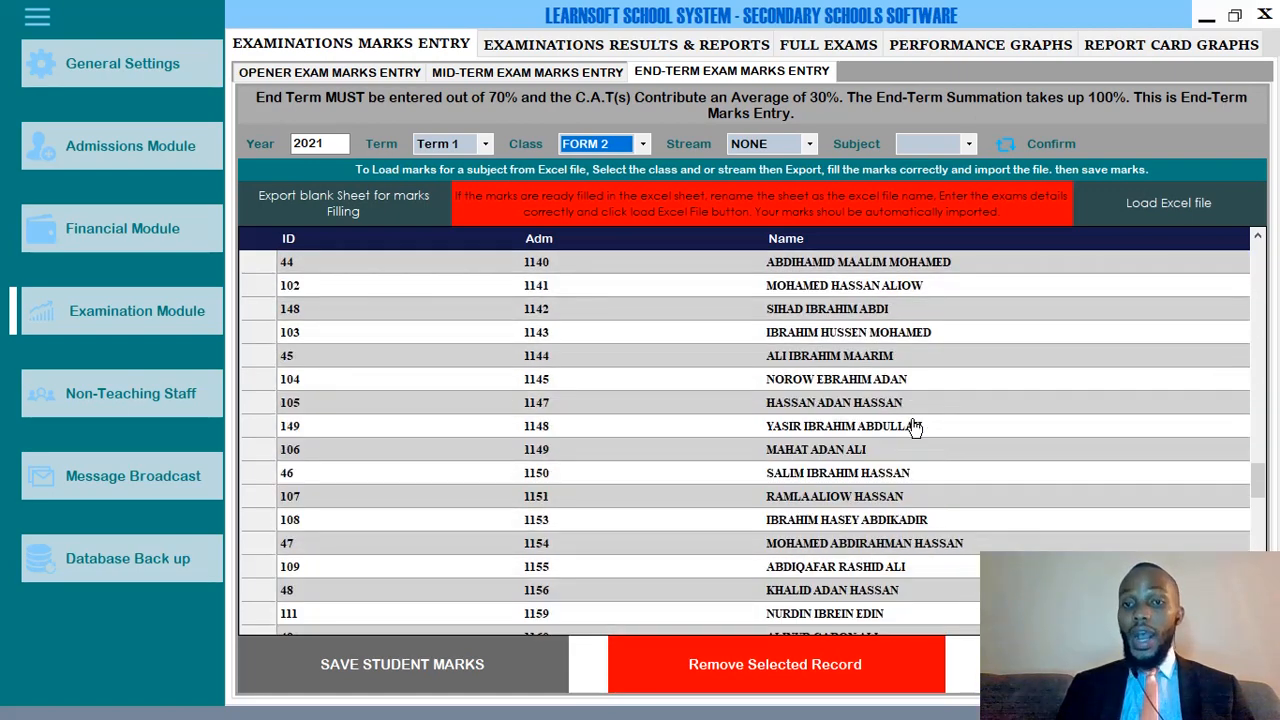
{"action": "scroll", "coordinate": [915, 428], "scroll_direction": "down", "scroll_amount": 6}
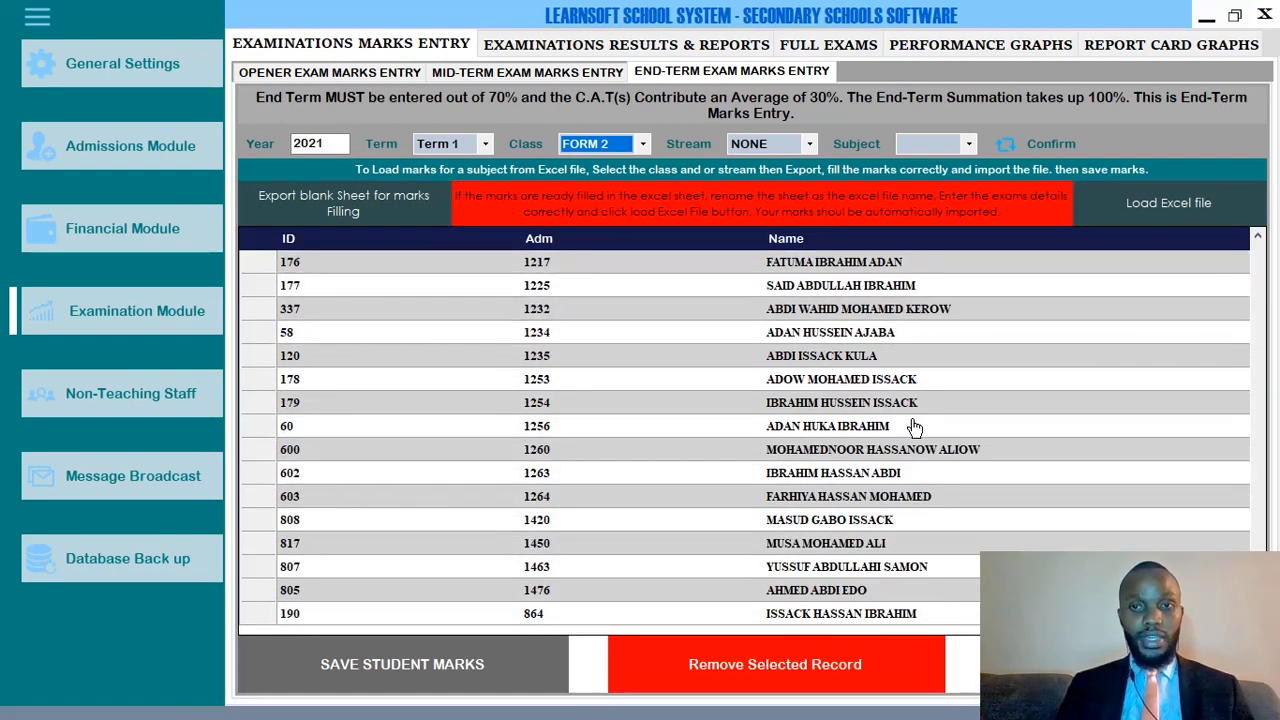
{"action": "scroll", "coordinate": [915, 428], "scroll_direction": "up", "scroll_amount": 20}
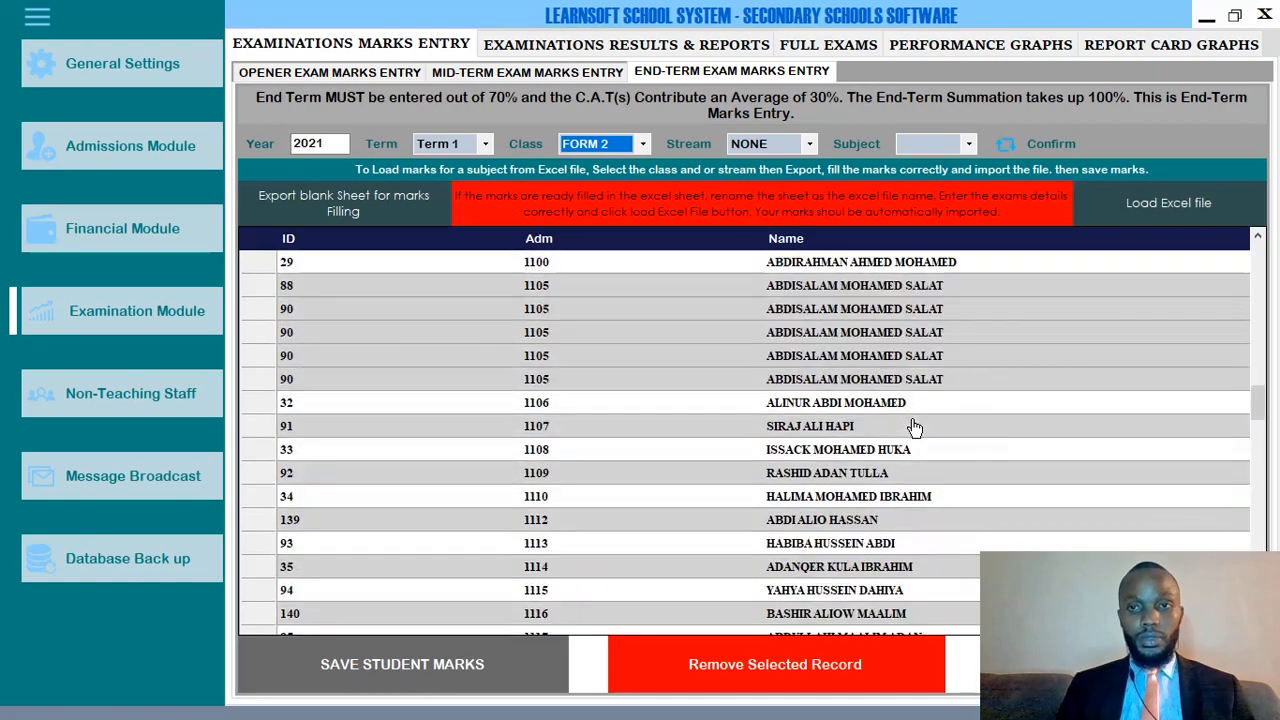
{"action": "scroll", "coordinate": [915, 428], "scroll_direction": "down", "scroll_amount": 20}
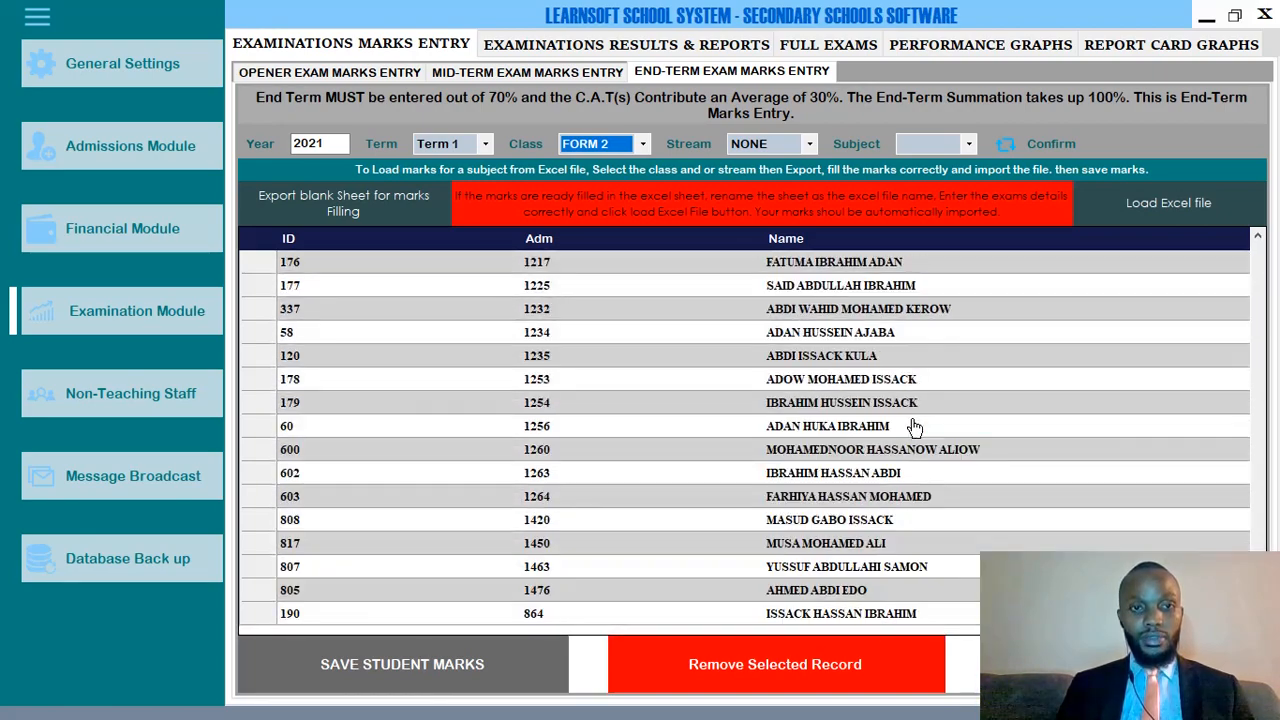
{"action": "scroll", "coordinate": [915, 428], "scroll_direction": "up", "scroll_amount": 20}
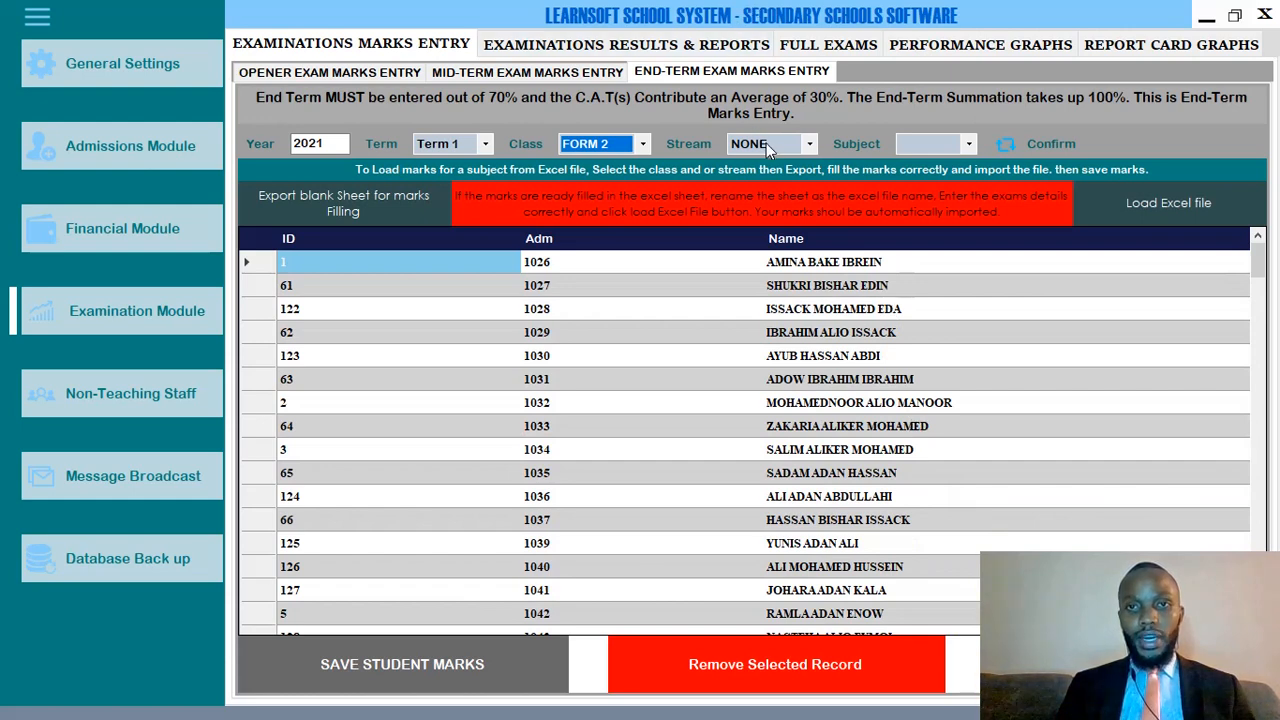
Filter the list to stream A, choose Biology as the subject, and select the first Biology cell.
{"action": "left_click", "coordinate": [766, 143]}
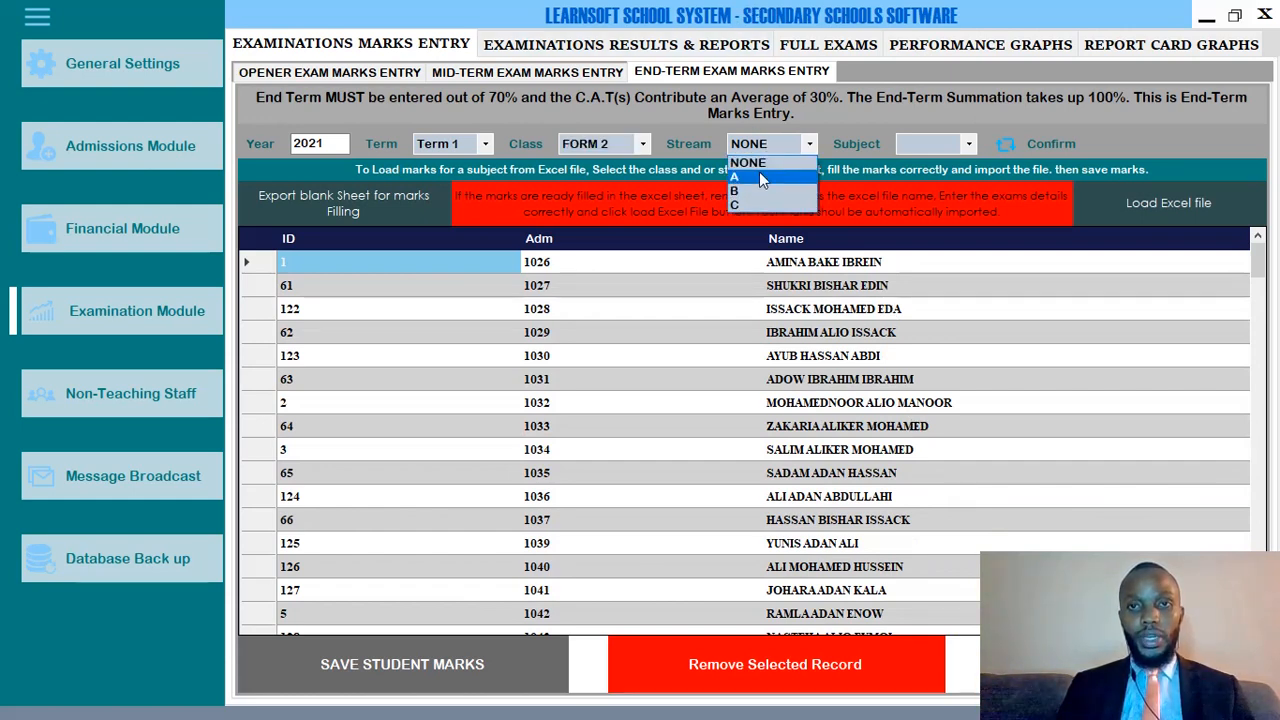
{"action": "left_click", "coordinate": [759, 177]}
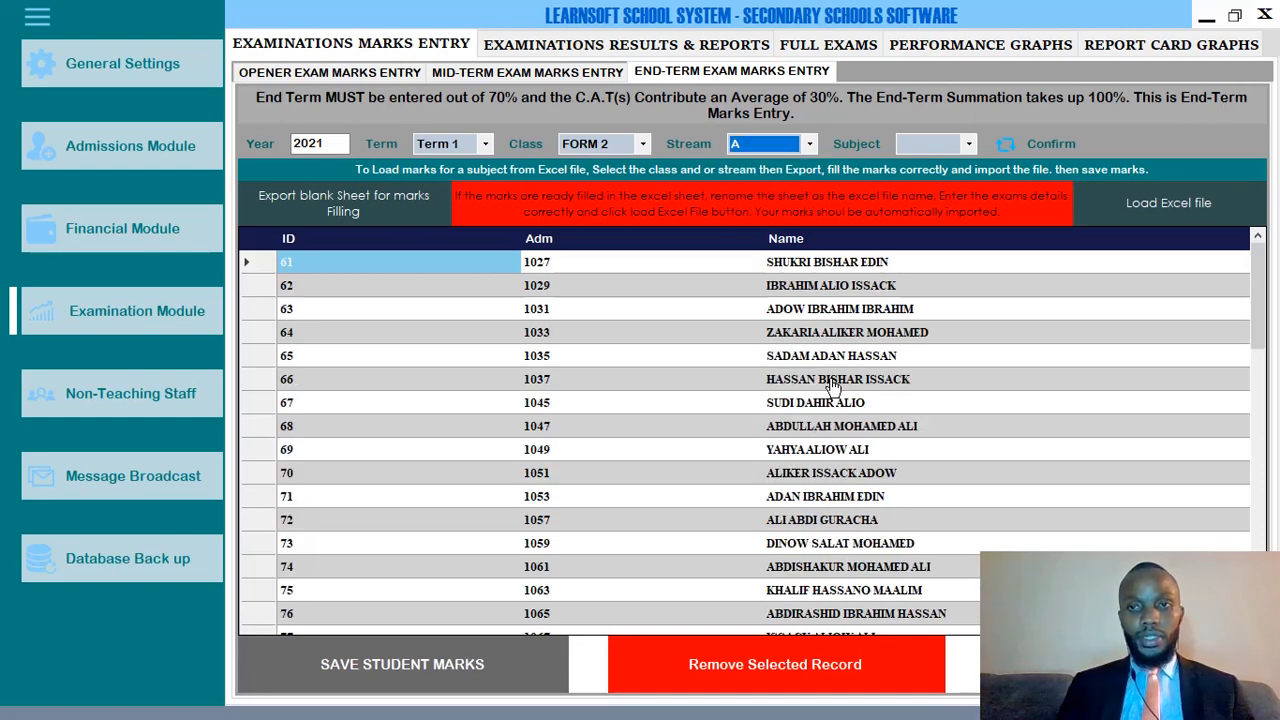
{"action": "scroll", "coordinate": [790, 385], "scroll_direction": "down", "scroll_amount": 10}
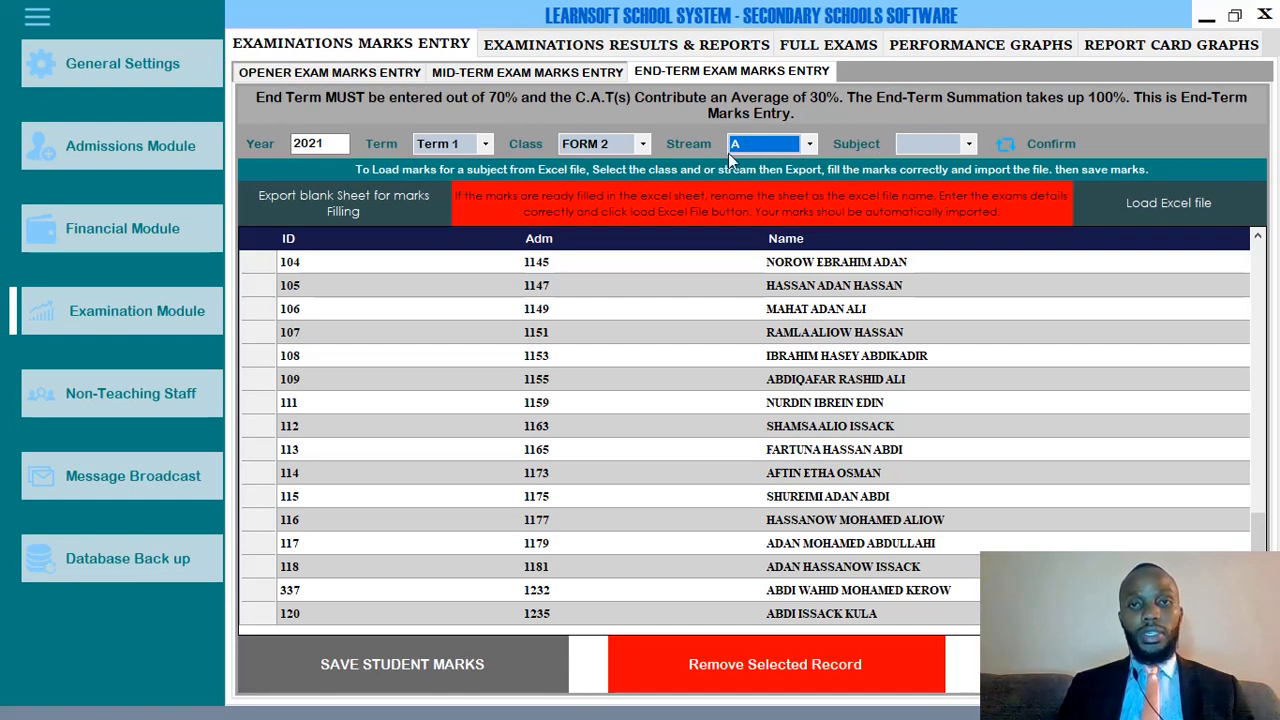
{"action": "left_click", "coordinate": [923, 143]}
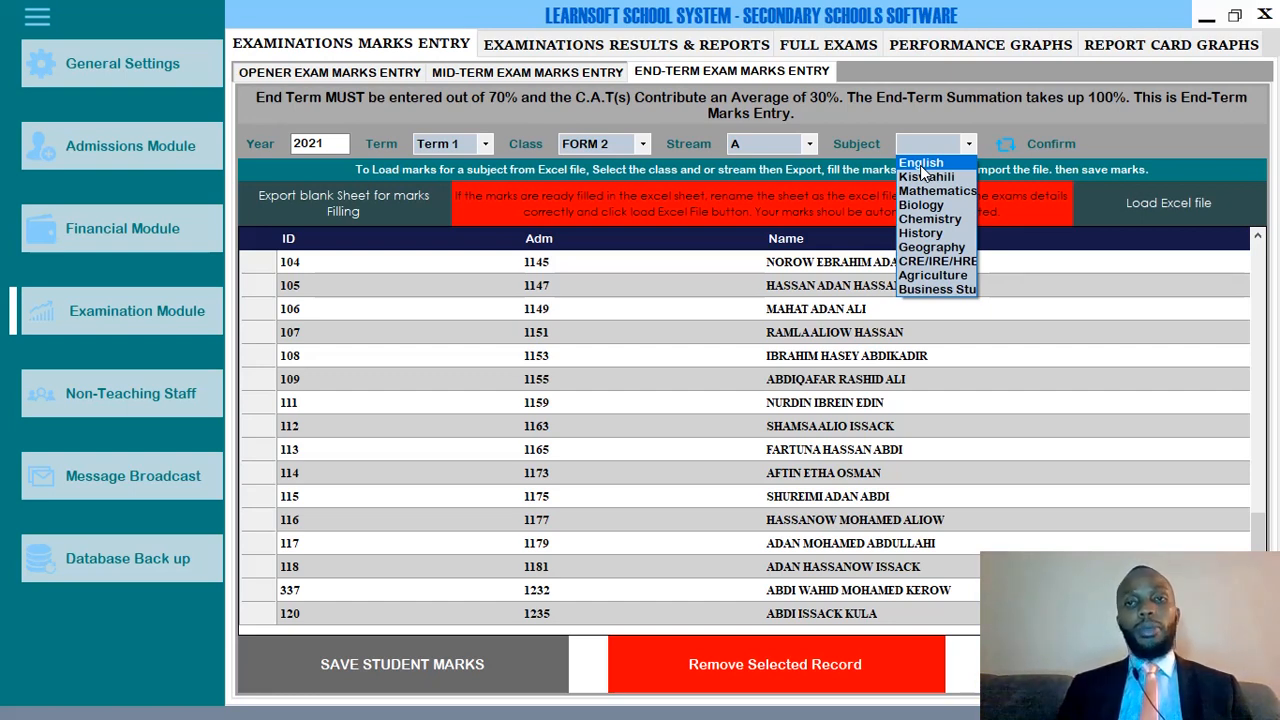
{"action": "left_click", "coordinate": [919, 204]}
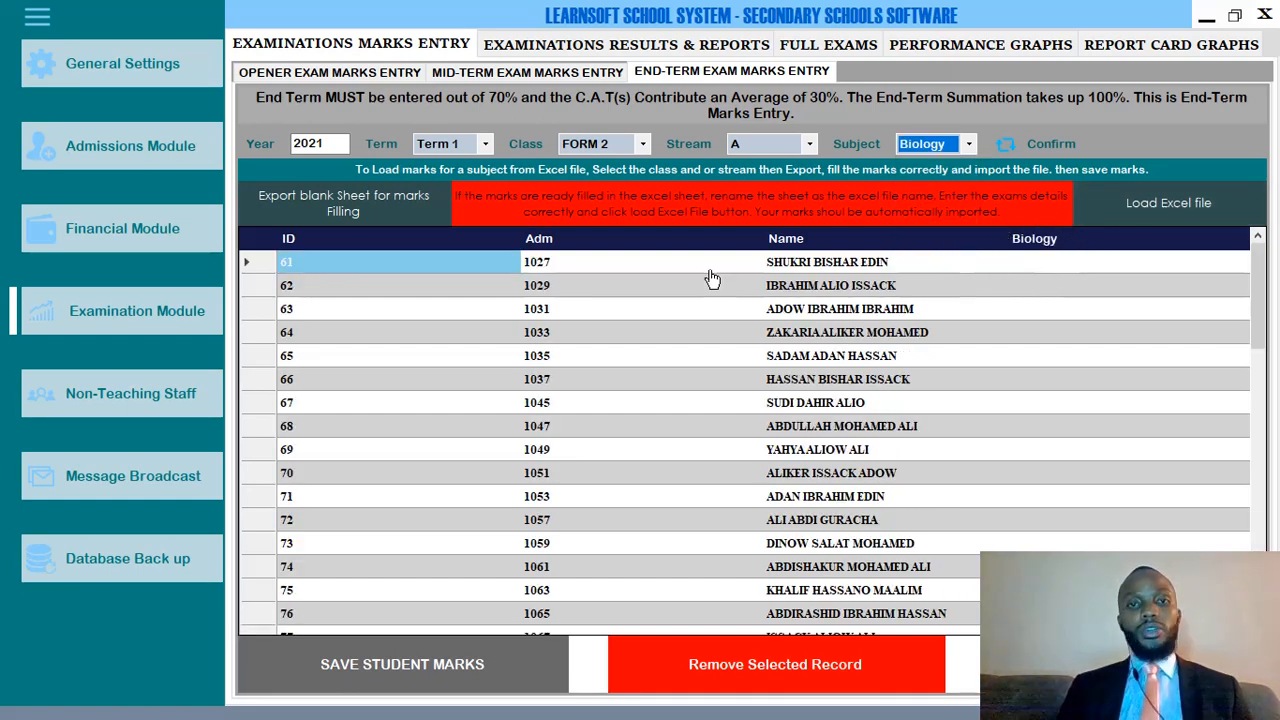
{"action": "left_click", "coordinate": [1074, 268]}
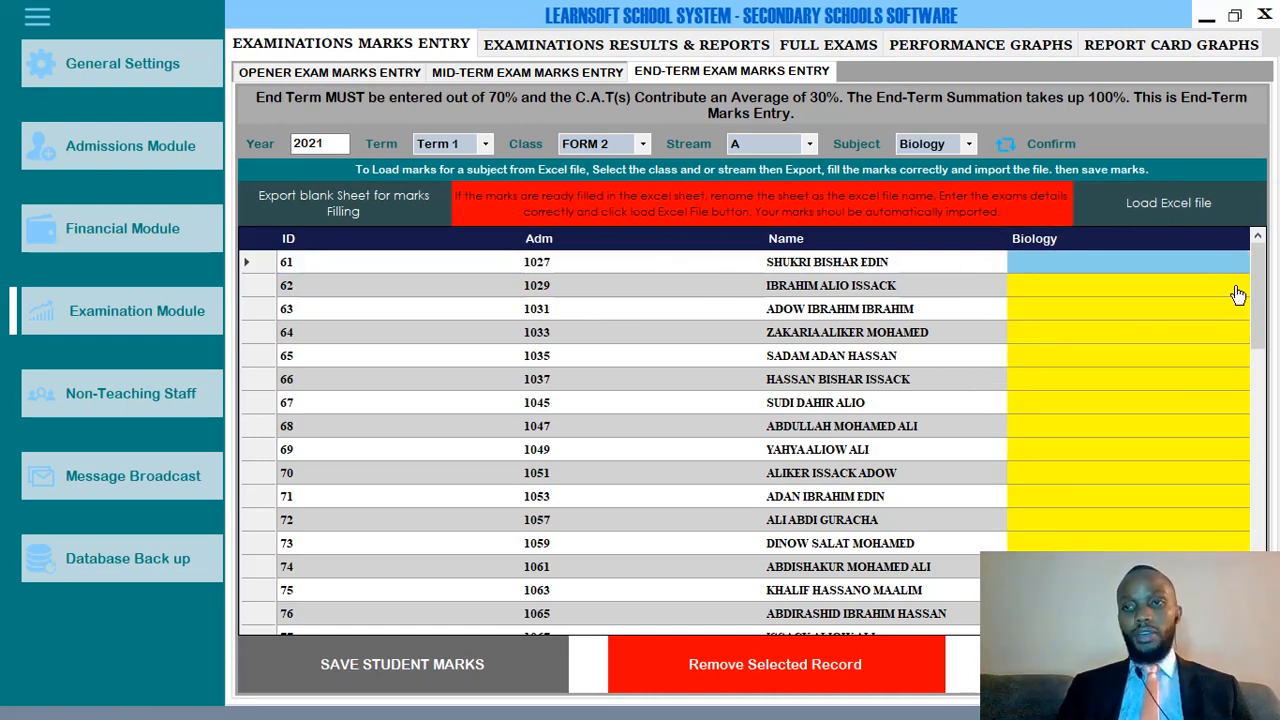
Enter the first Biology marks down the column: 45, 67, 54, 56, and onward through 76.
{"action": "left_click", "coordinate": [1060, 267]}
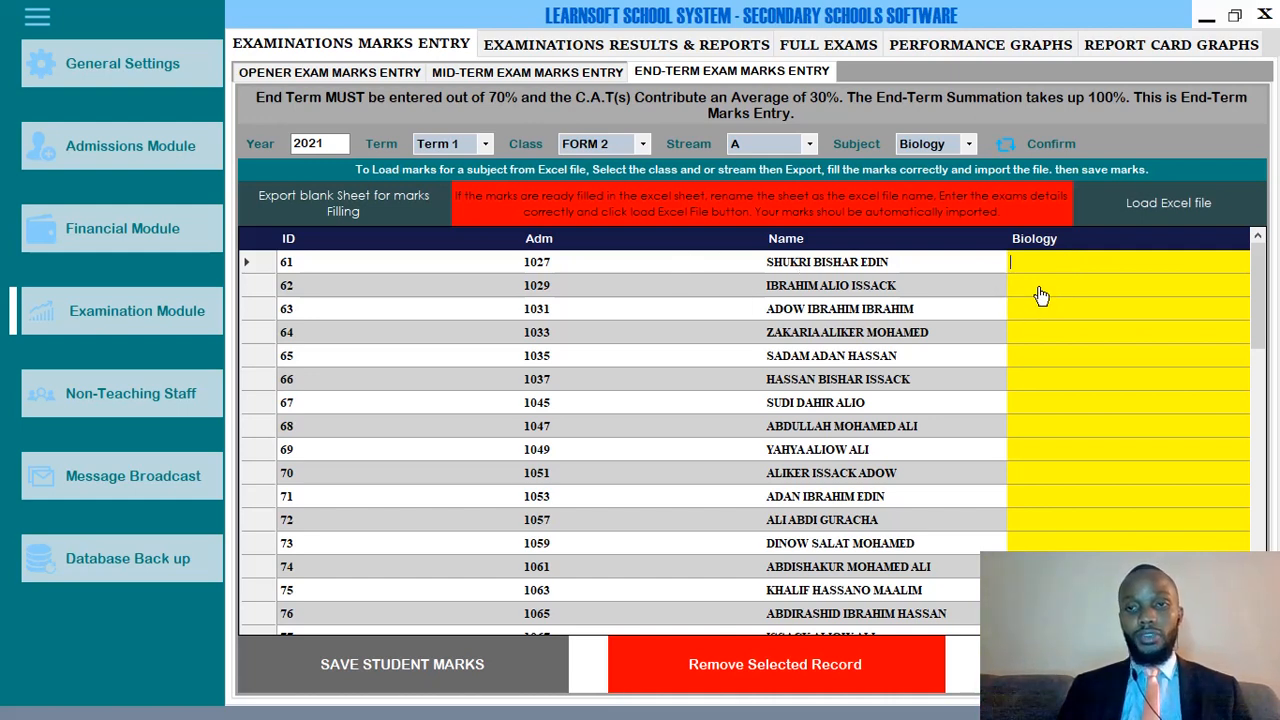
{"action": "type", "text": "45"}
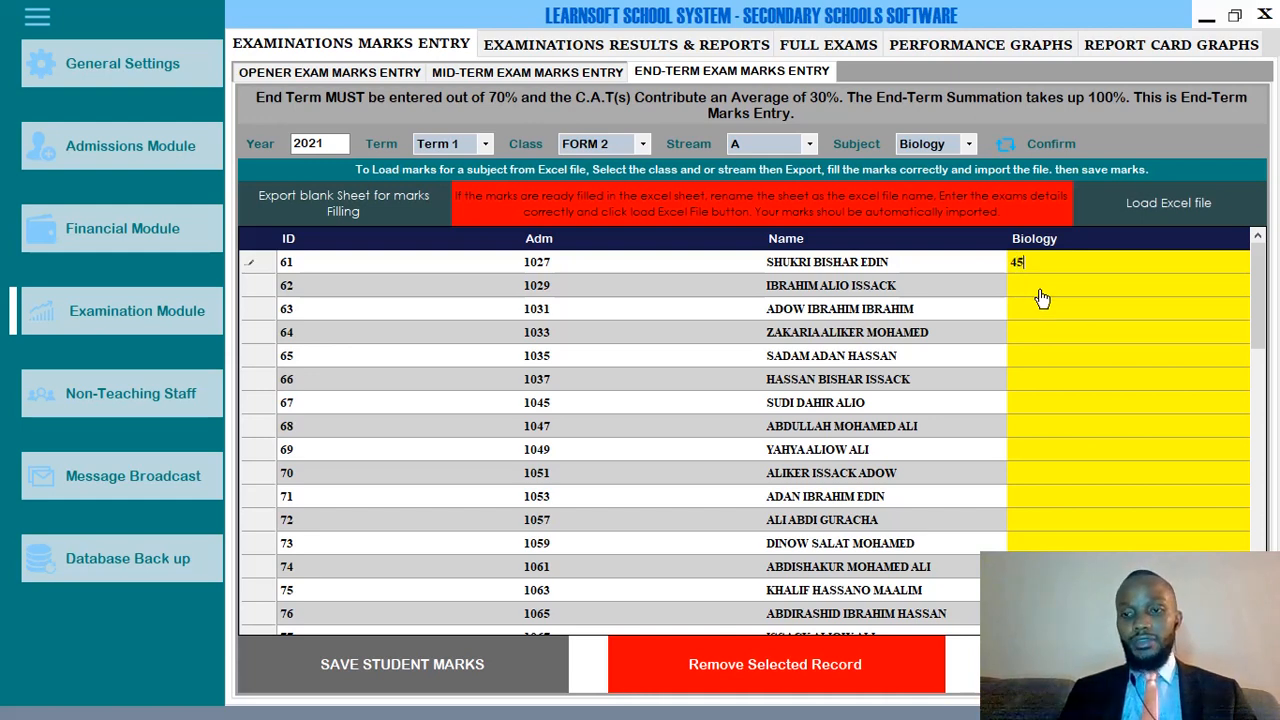
{"action": "key", "text": "Return"}
{"action": "type", "text": "67"}
{"action": "key", "text": "Return"}
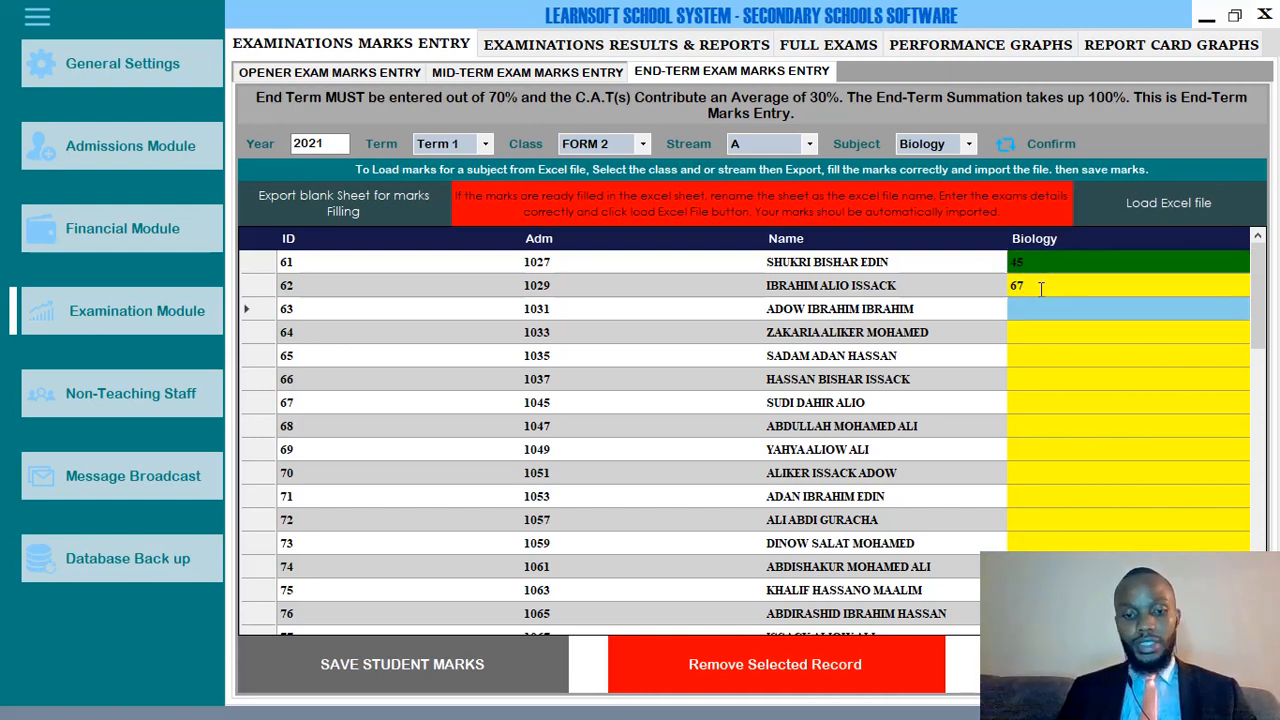
{"action": "type", "text": "54"}
{"action": "key", "text": "Return"}
{"action": "type", "text": "56"}
{"action": "key", "text": "Return"}
{"action": "type", "text": "67"}
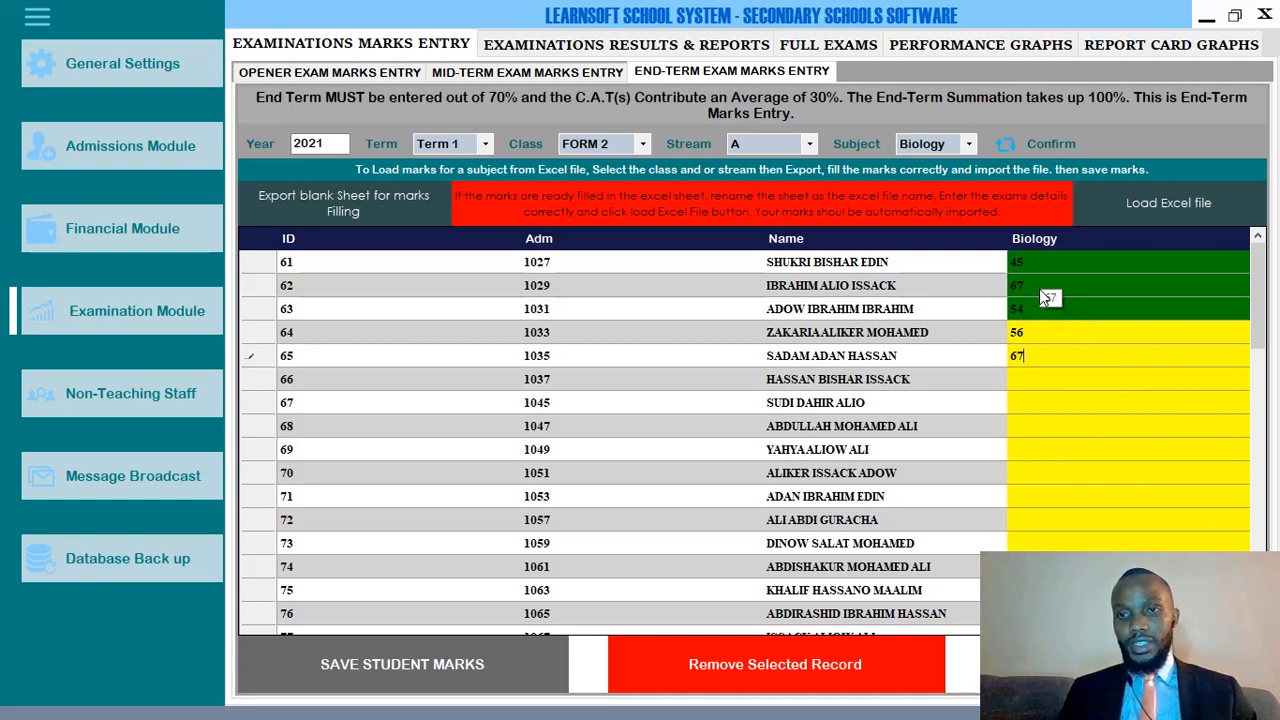
{"action": "key", "text": "Return"}
{"action": "type", "text": "87"}
{"action": "key", "text": "Return"}
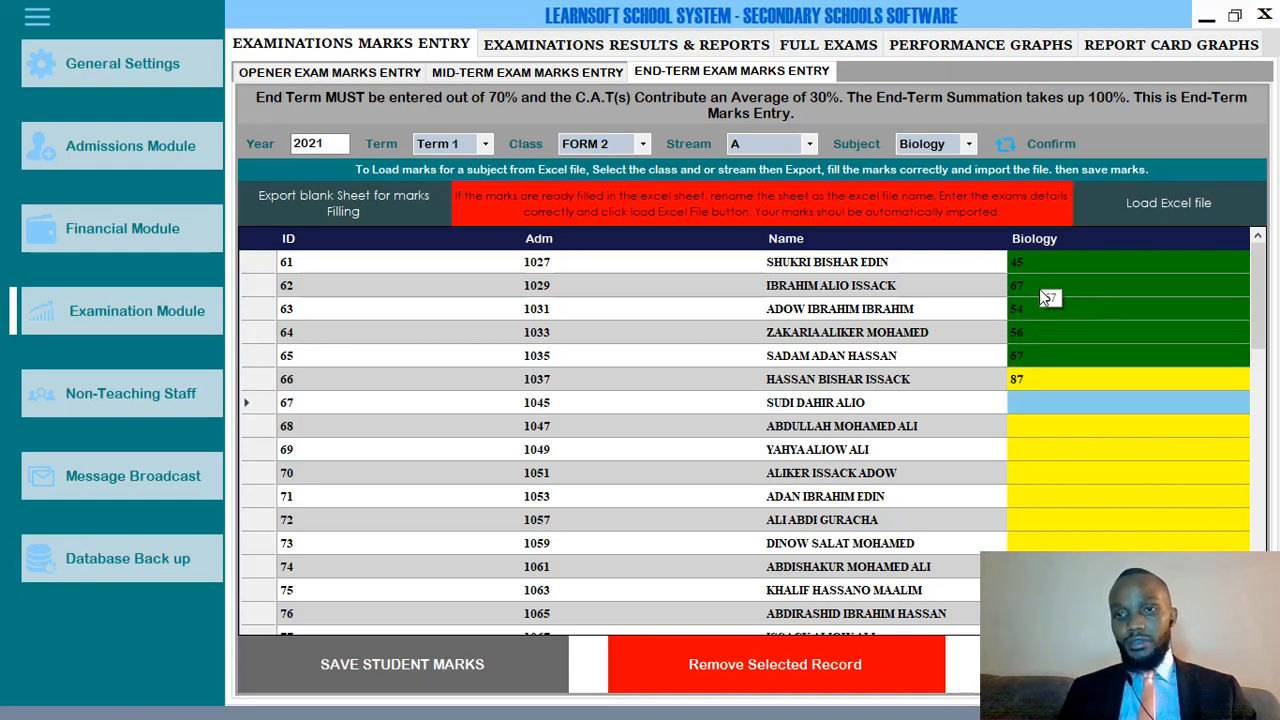
{"action": "type", "text": "76"}
{"action": "key", "text": "Return"}
Continue with marks 65, 54, 43, 45, 56, 45; a typed letter raises the digits-only warning.
{"action": "type", "text": "65"}
{"action": "key", "text": "Return"}
{"action": "type", "text": "54"}
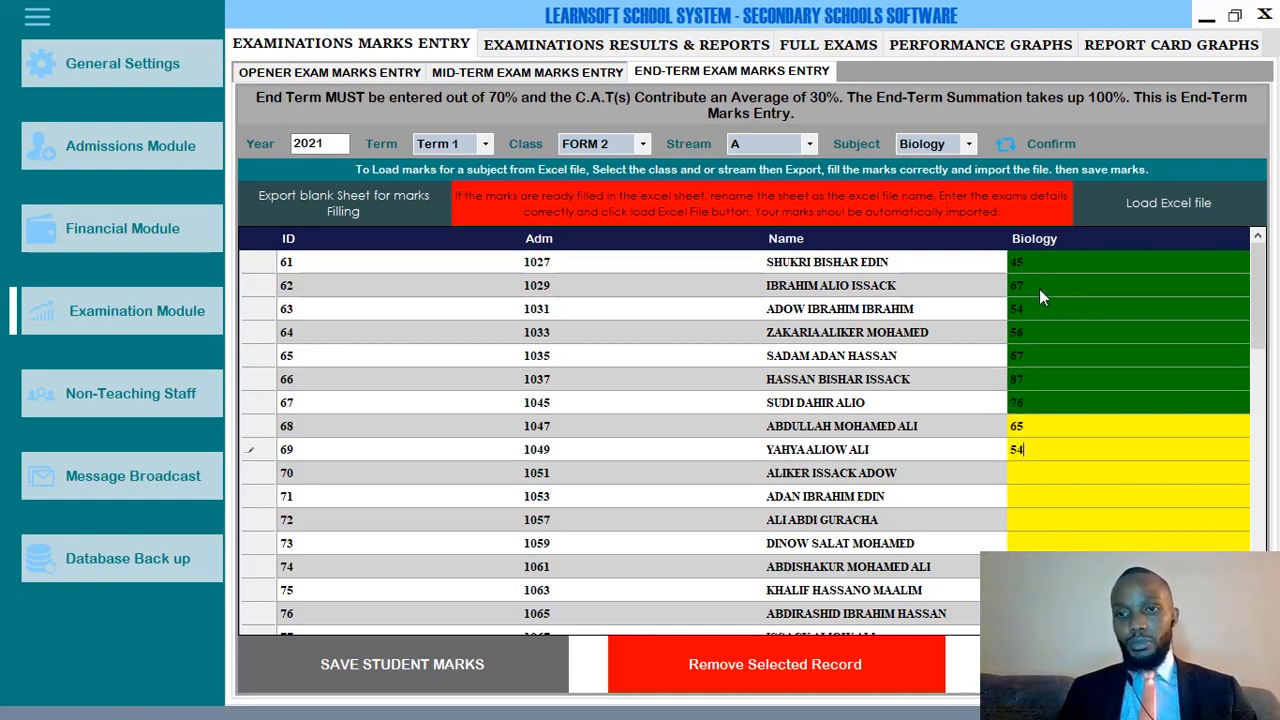
{"action": "key", "text": "Return"}
{"action": "type", "text": "43"}
{"action": "key", "text": "Return"}
{"action": "type", "text": "45"}
{"action": "key", "text": "Return"}
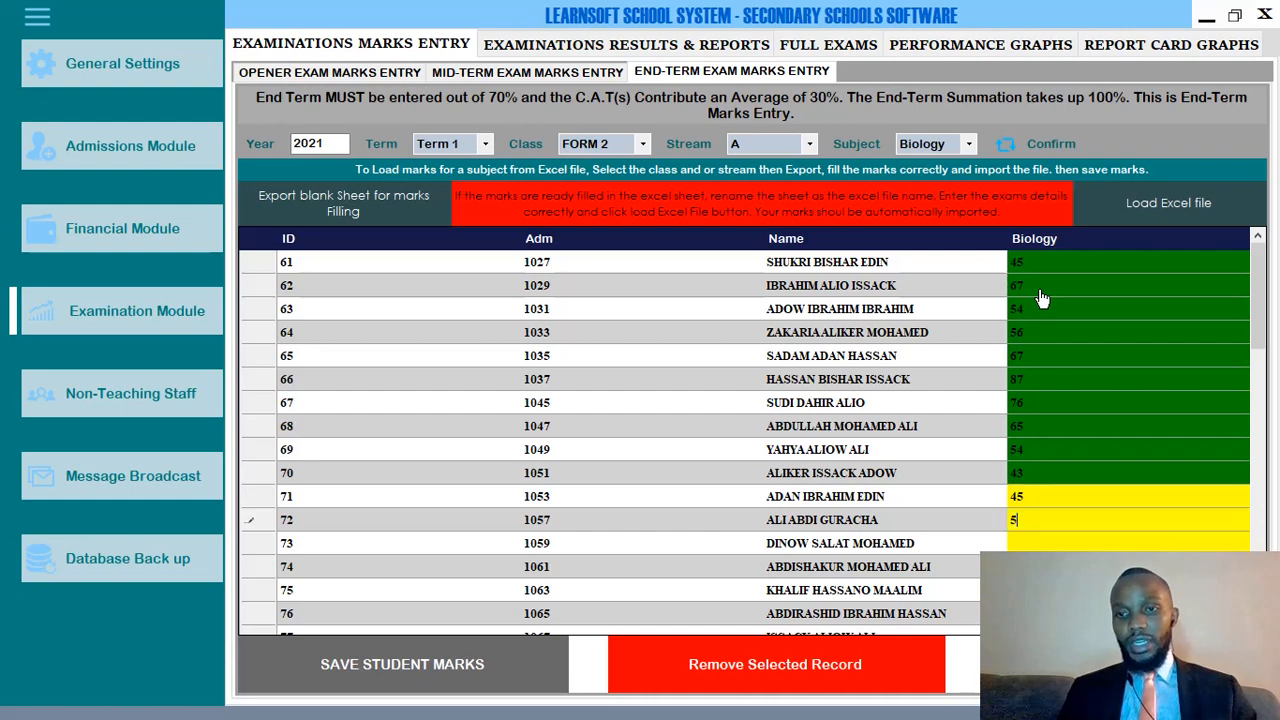
{"action": "type", "text": "56"}
{"action": "key", "text": "Return"}
{"action": "type", "text": "45"}
{"action": "key", "text": "Return"}
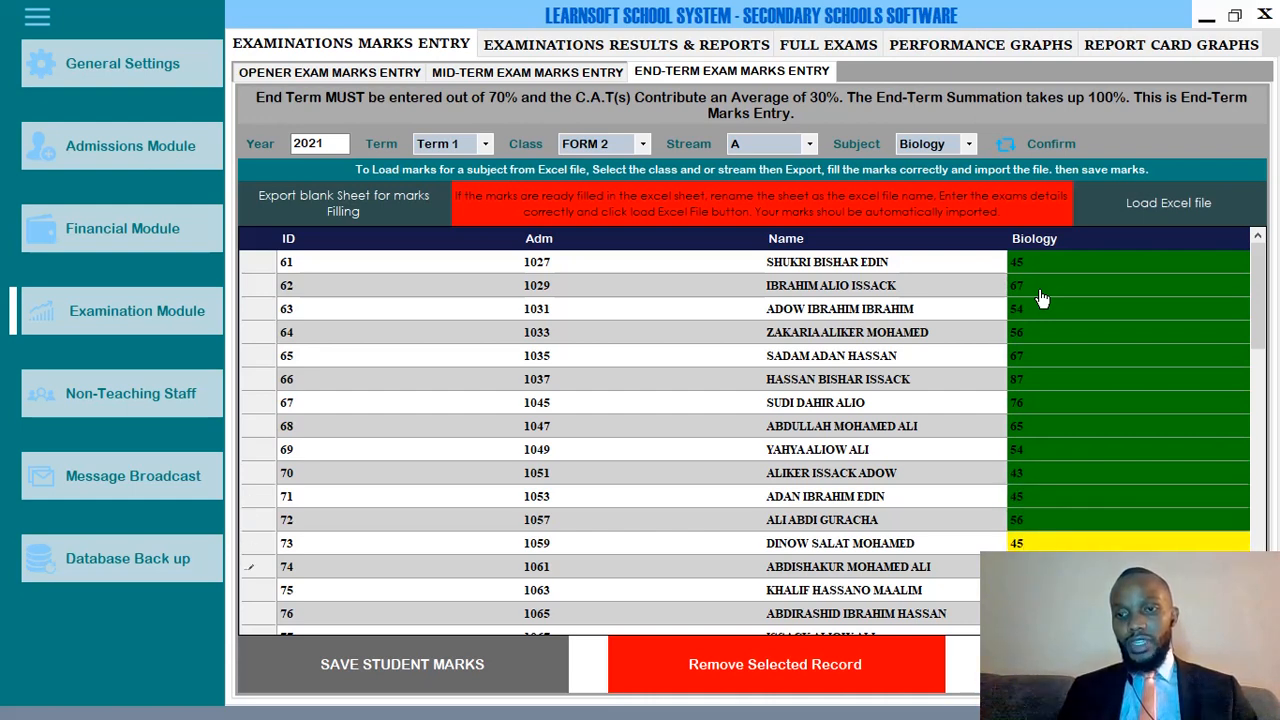
{"action": "key", "text": "Return"}
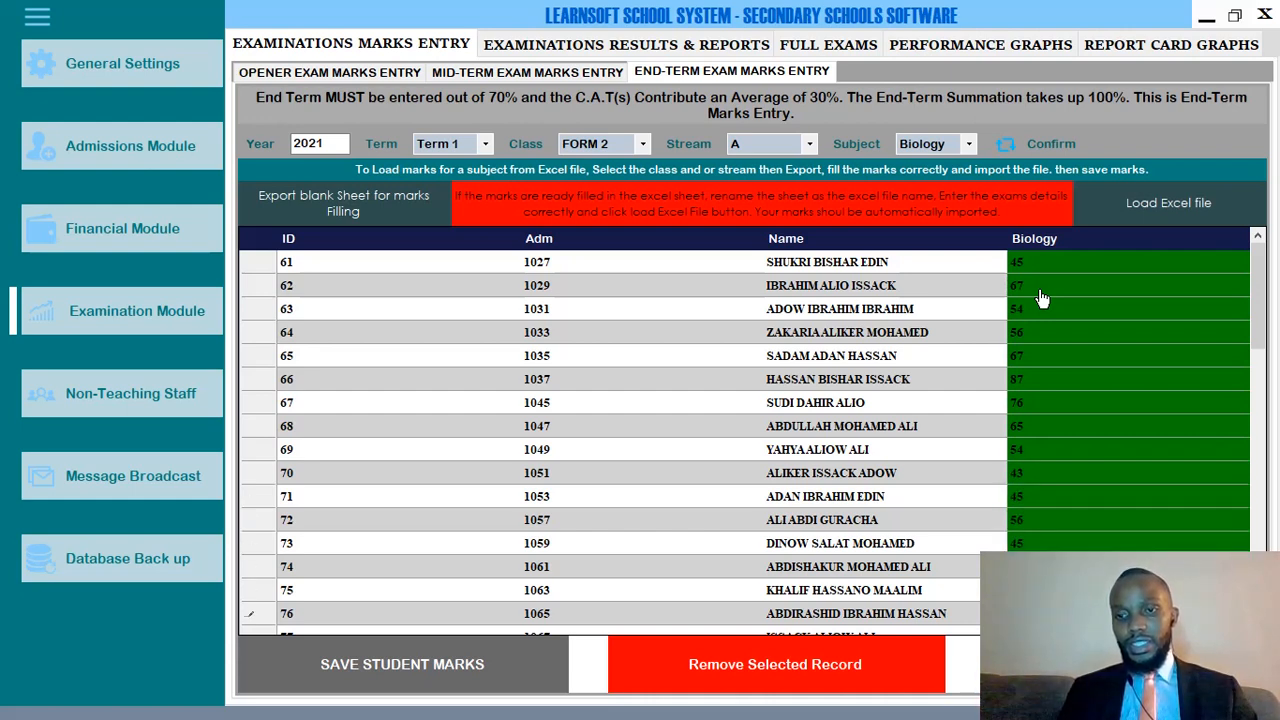
{"action": "key", "text": "Return"}
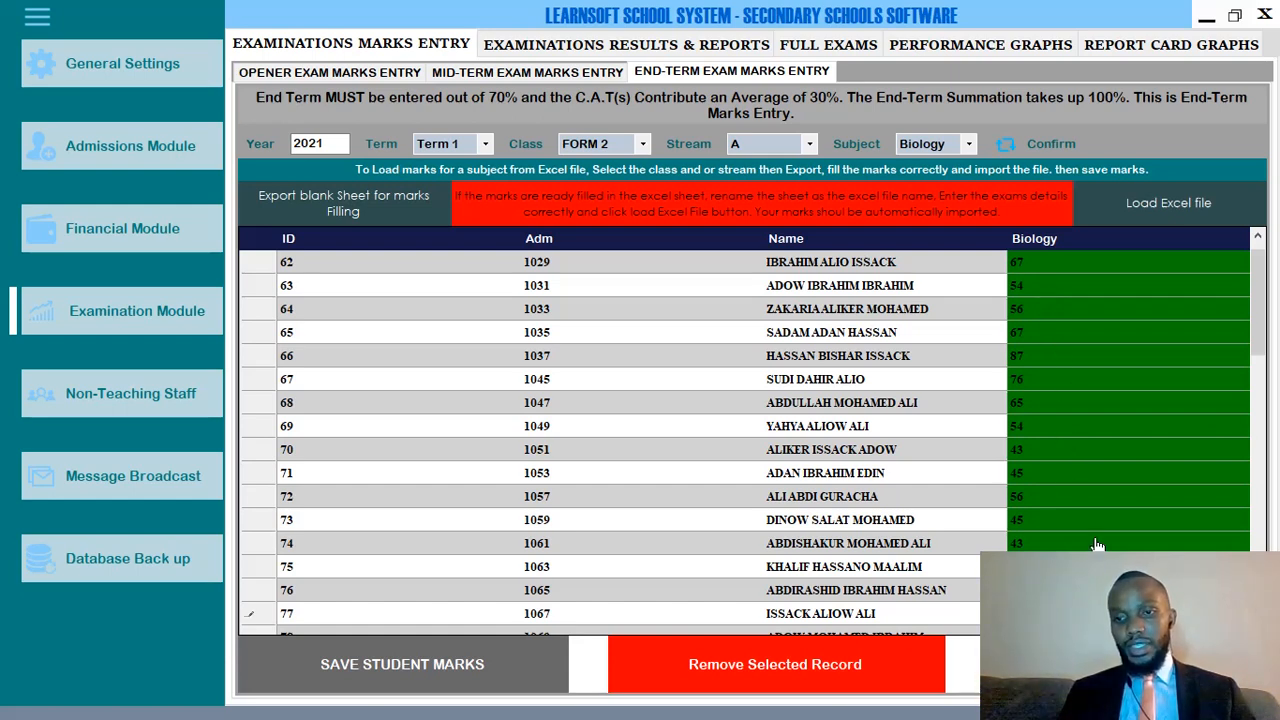
{"action": "type", "text": "a"}
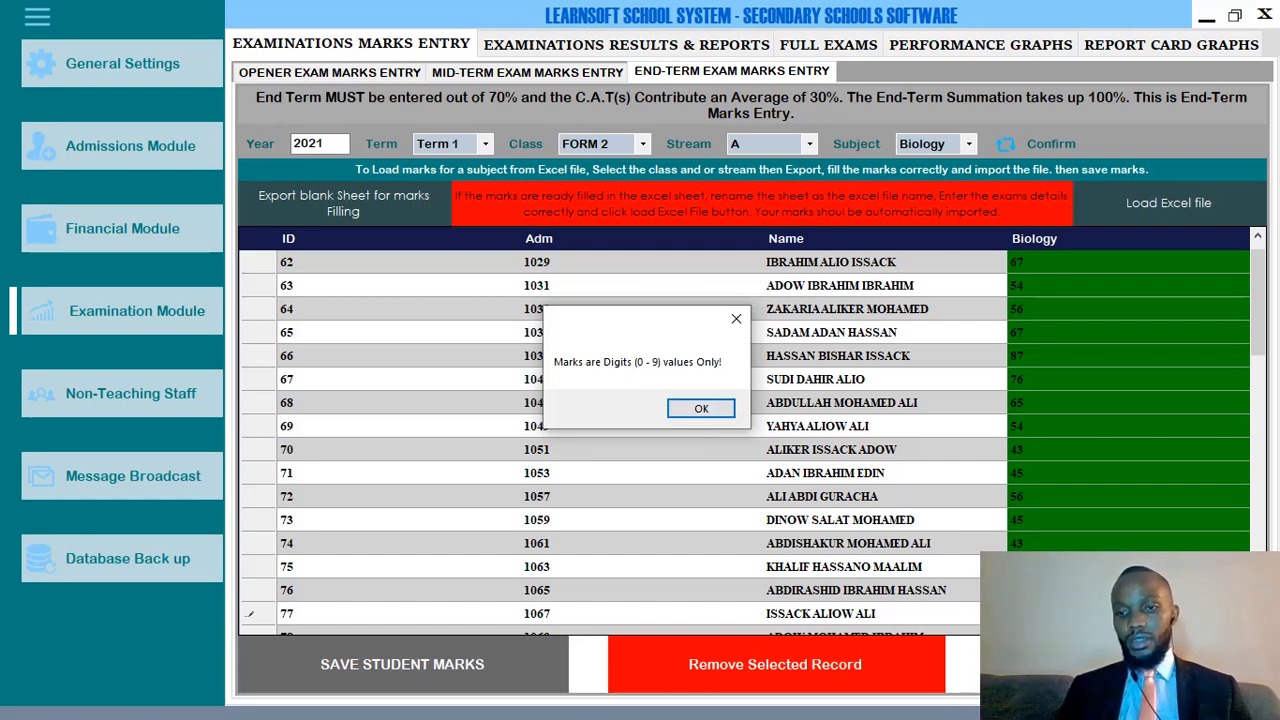
Dismiss the digits-only warning and enter Biology marks 98, 65 and 43.
{"action": "left_click", "coordinate": [699, 410]}
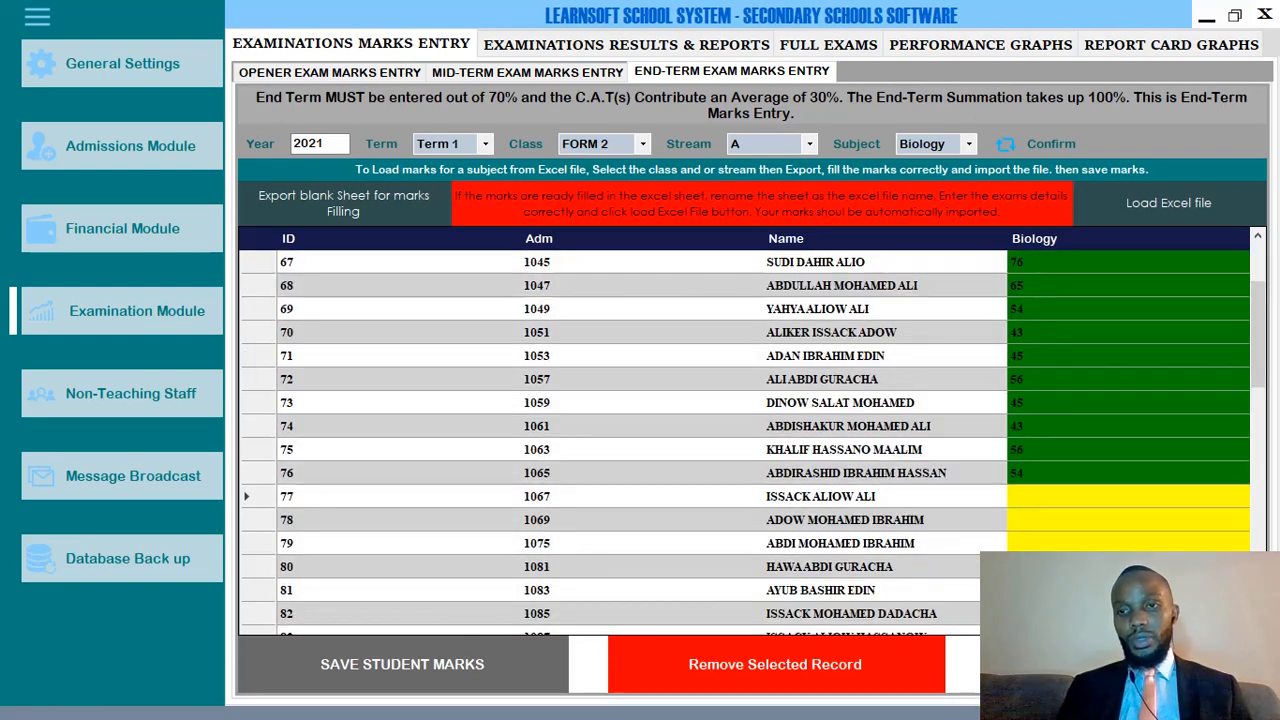
{"action": "type", "text": "98"}
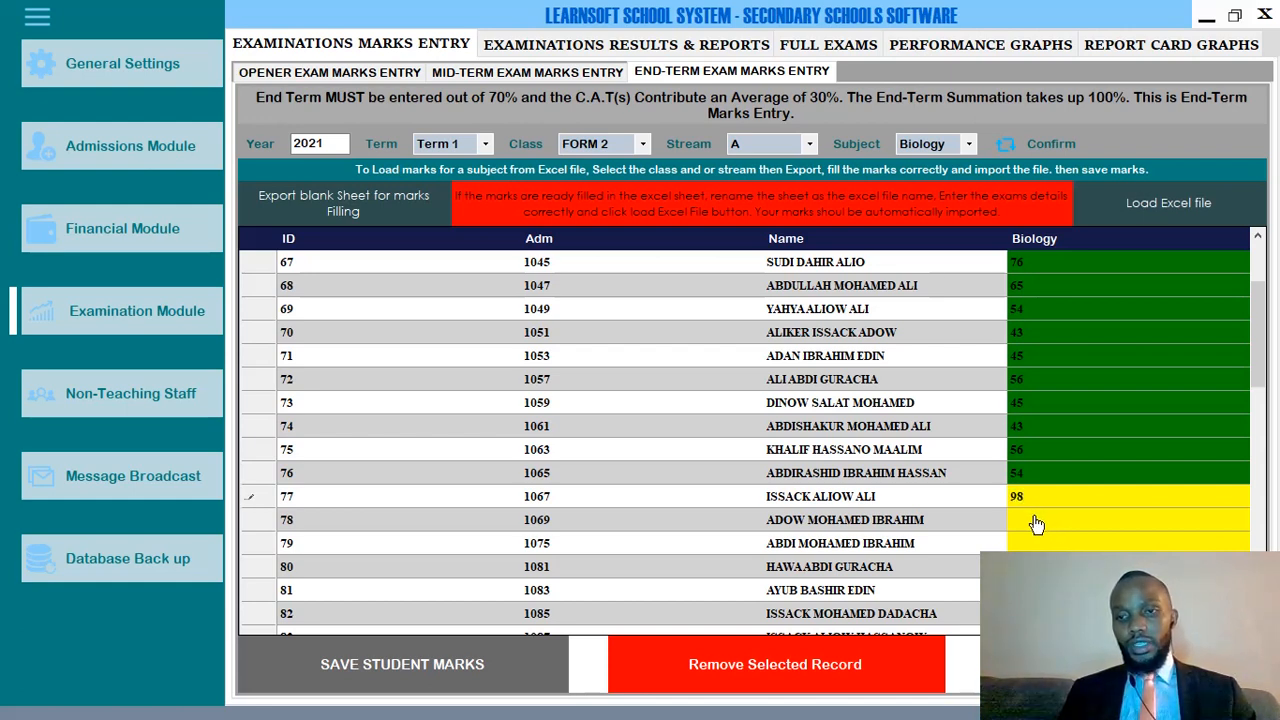
{"action": "left_click", "coordinate": [1037, 524]}
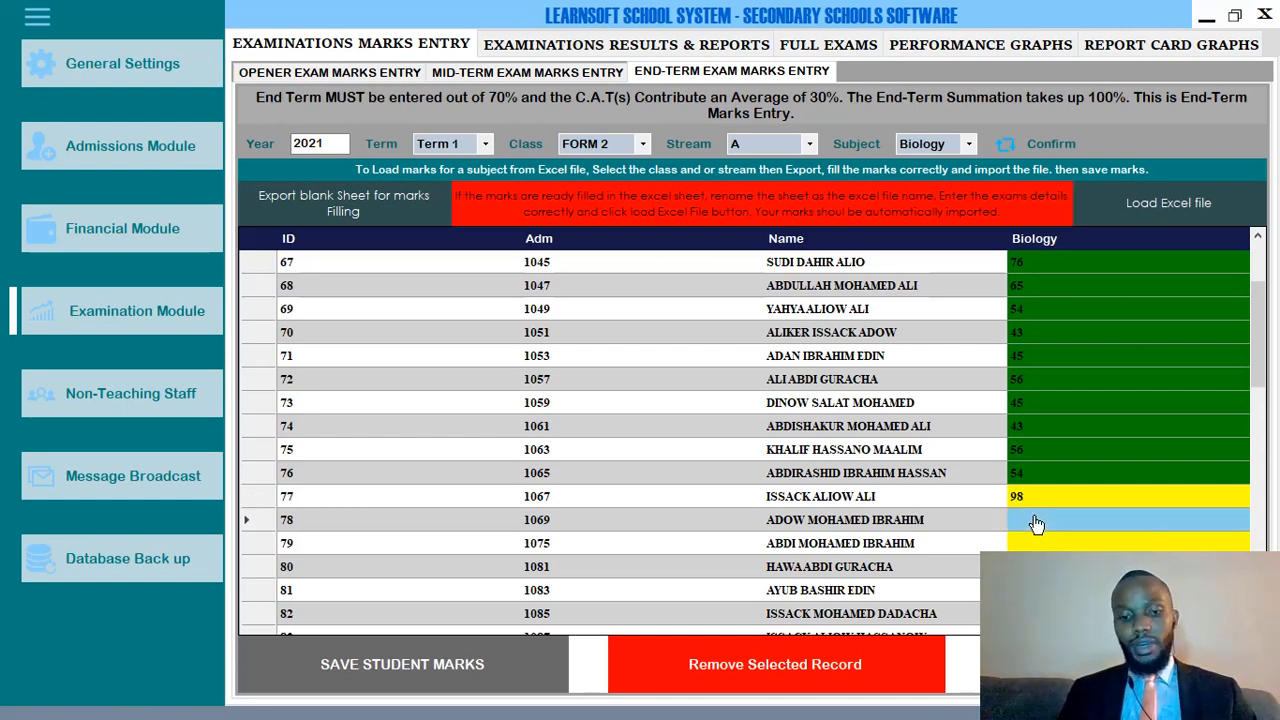
{"action": "type", "text": "65"}
{"action": "key", "text": "Return"}
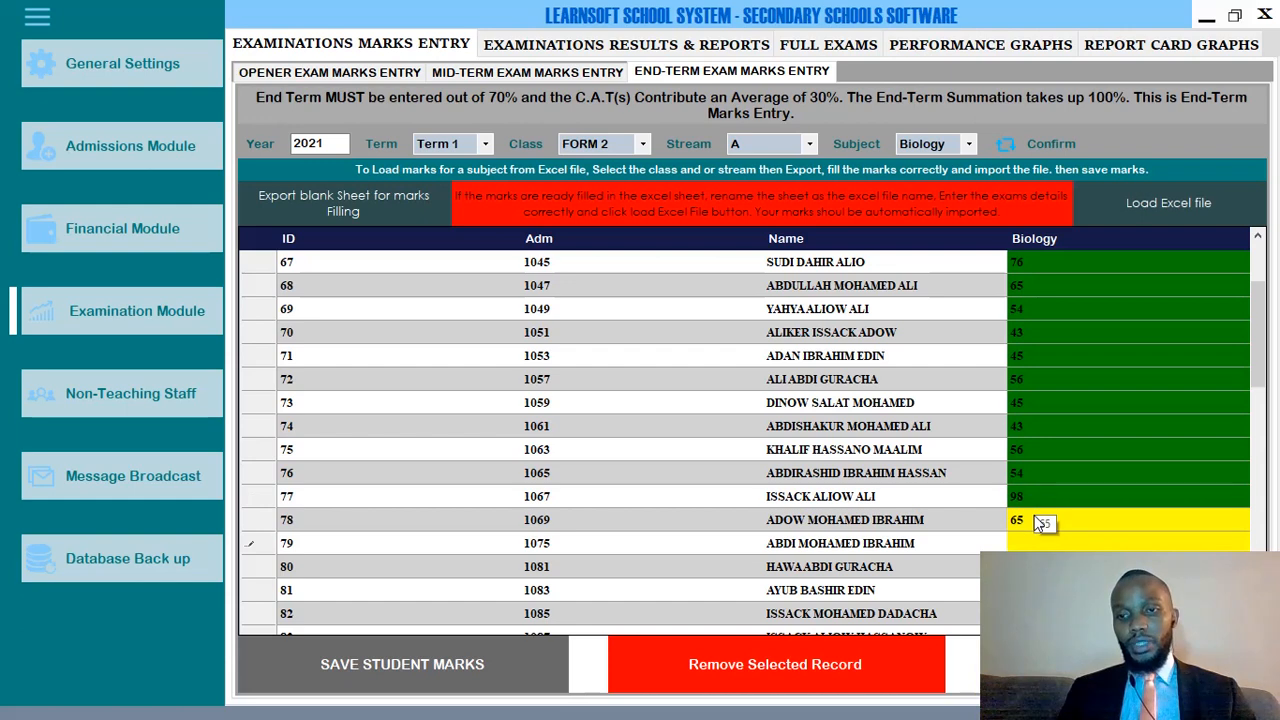
{"action": "type", "text": "43"}
{"action": "key", "text": "Return"}
{"action": "key", "text": "Return"}
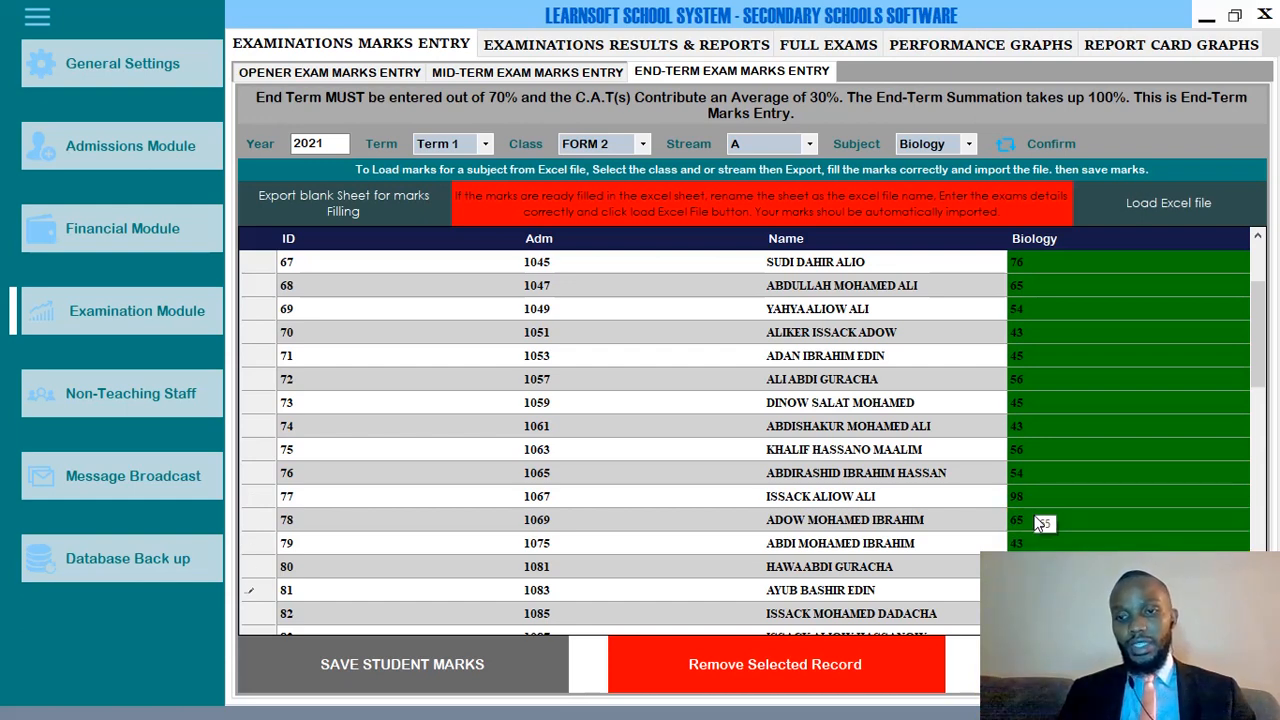
Enter 56 for the next student and save the Biology marks.
{"action": "scroll", "coordinate": [917, 505], "scroll_direction": "up", "scroll_amount": 2}
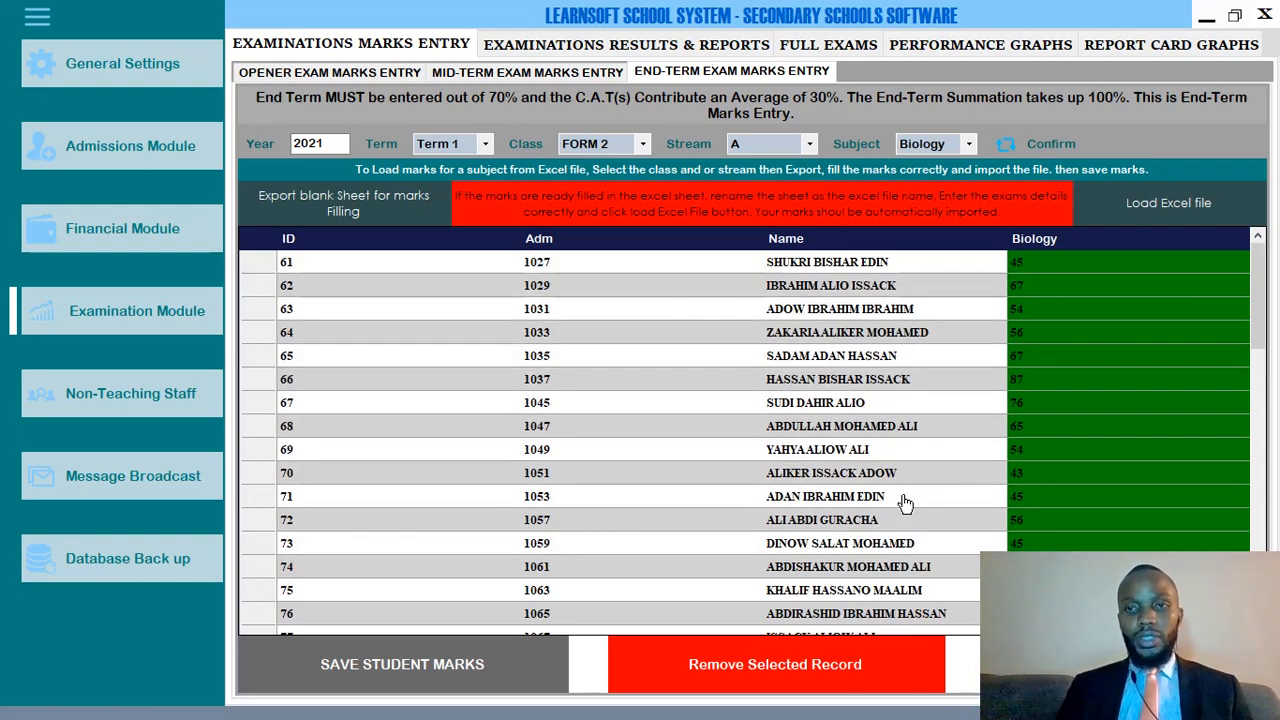
{"action": "scroll", "coordinate": [912, 487], "scroll_direction": "down", "scroll_amount": 14}
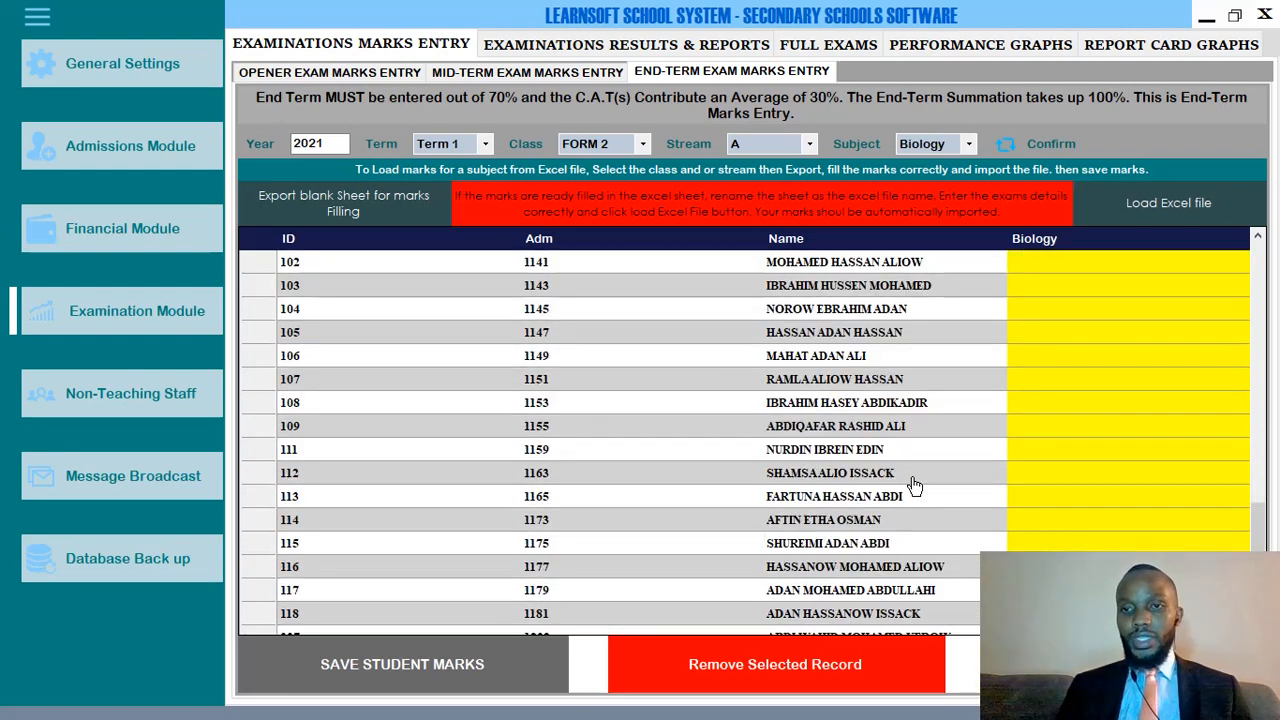
{"action": "type", "text": "56"}
{"action": "scroll", "coordinate": [906, 471], "scroll_direction": "up", "scroll_amount": 5}
{"action": "scroll", "coordinate": [914, 440], "scroll_direction": "down", "scroll_amount": 14}
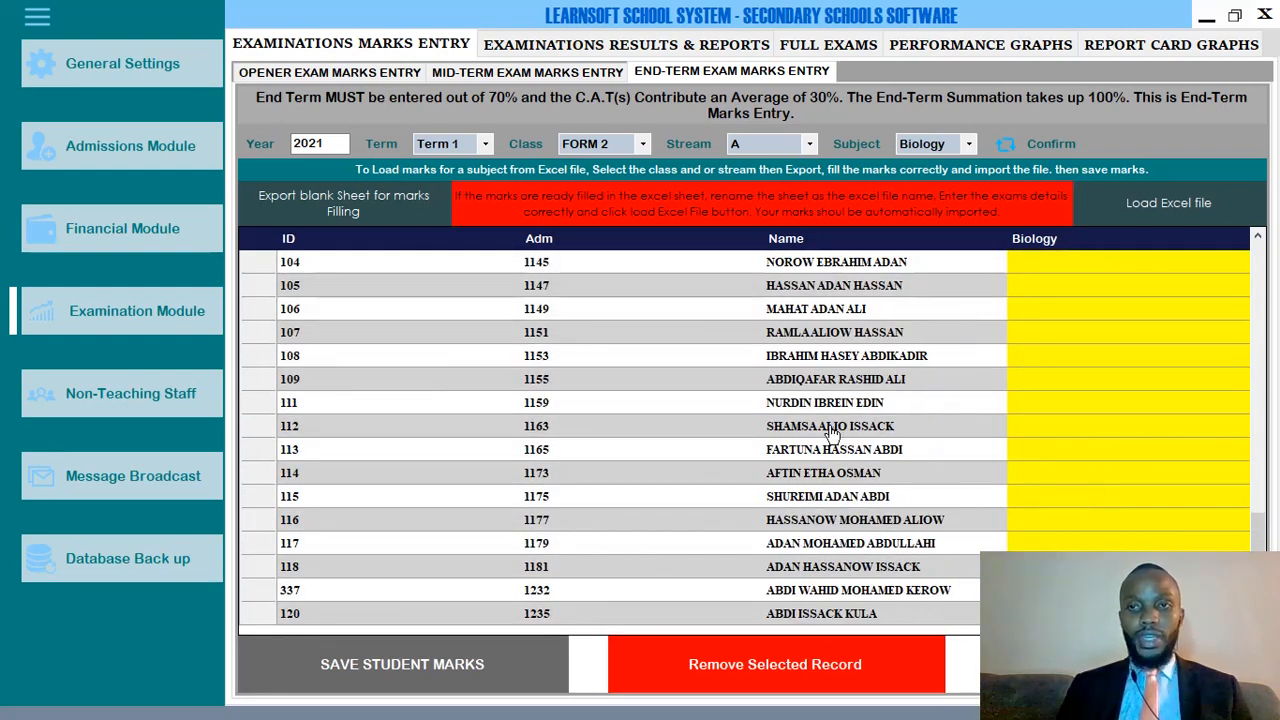
{"action": "left_click", "coordinate": [400, 657]}
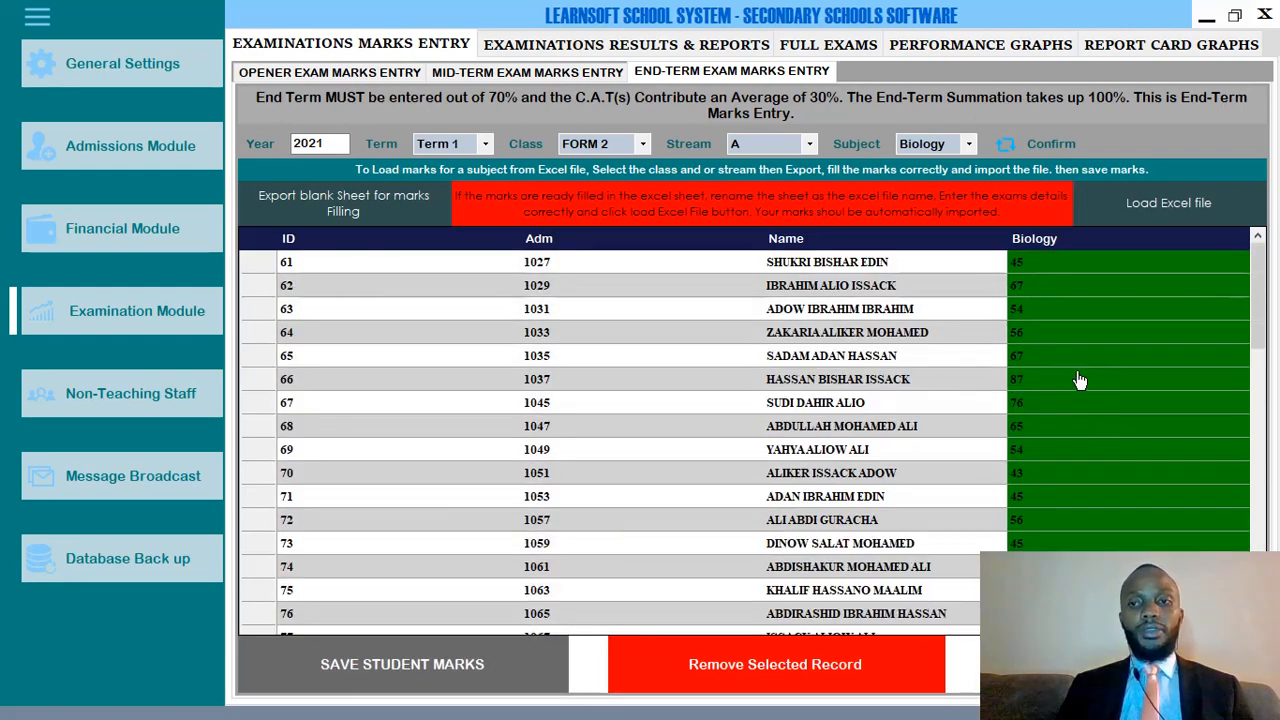
{"action": "scroll", "coordinate": [1014, 380], "scroll_direction": "down", "scroll_amount": 8}
{"action": "scroll", "coordinate": [1014, 380], "scroll_direction": "up", "scroll_amount": 5}
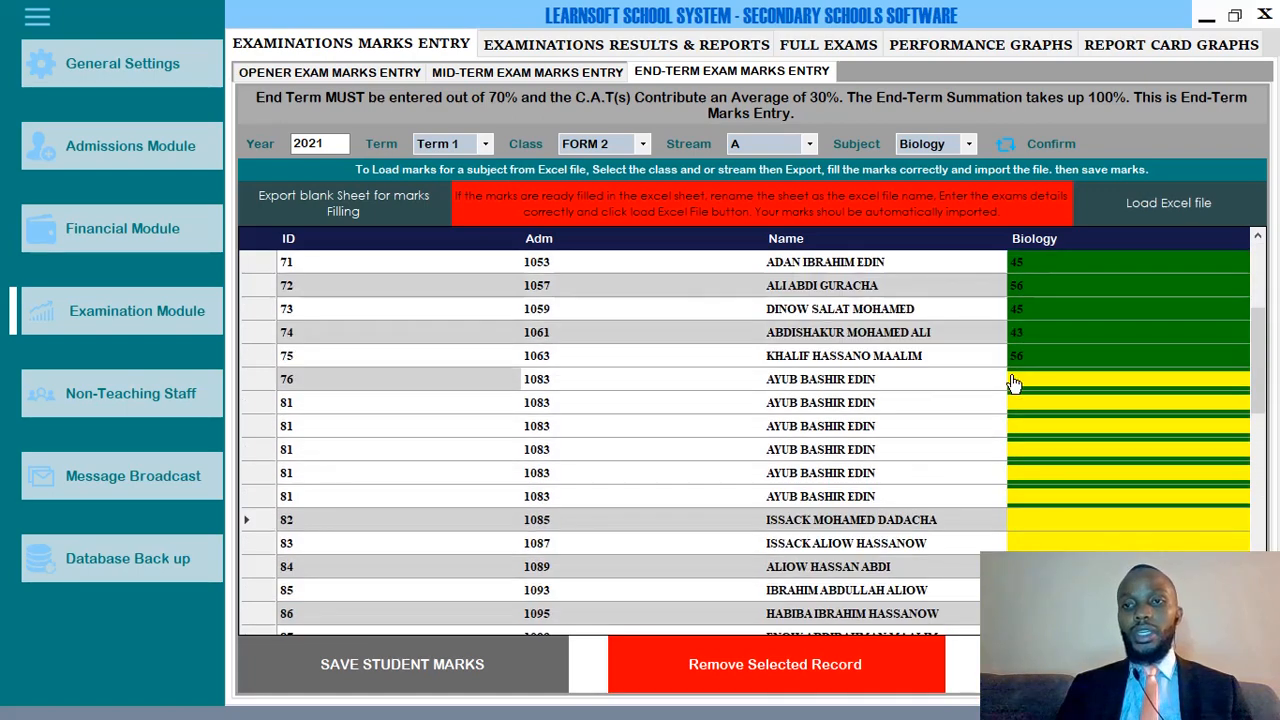
Enter 56 for student 82 and save the Biology marks again.
{"action": "type", "text": "56"}
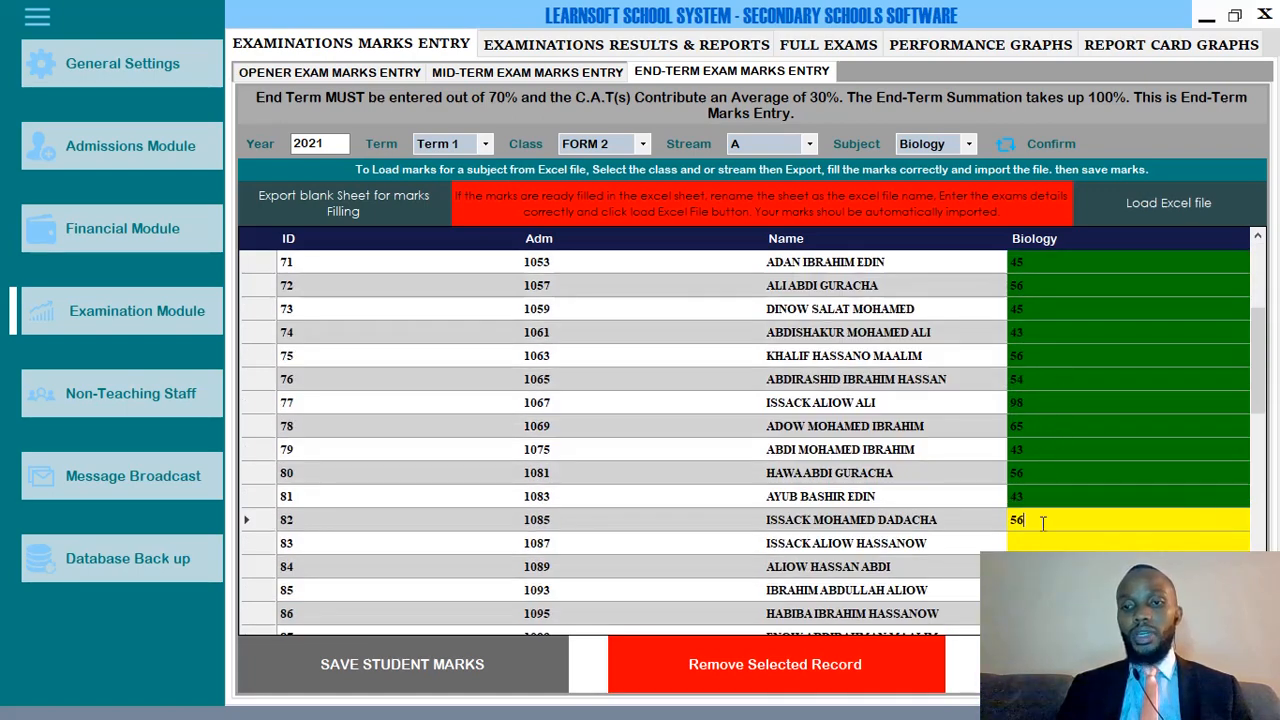
{"action": "left_click", "coordinate": [386, 678]}
{"action": "scroll", "coordinate": [940, 455], "scroll_direction": "down", "scroll_amount": 3}
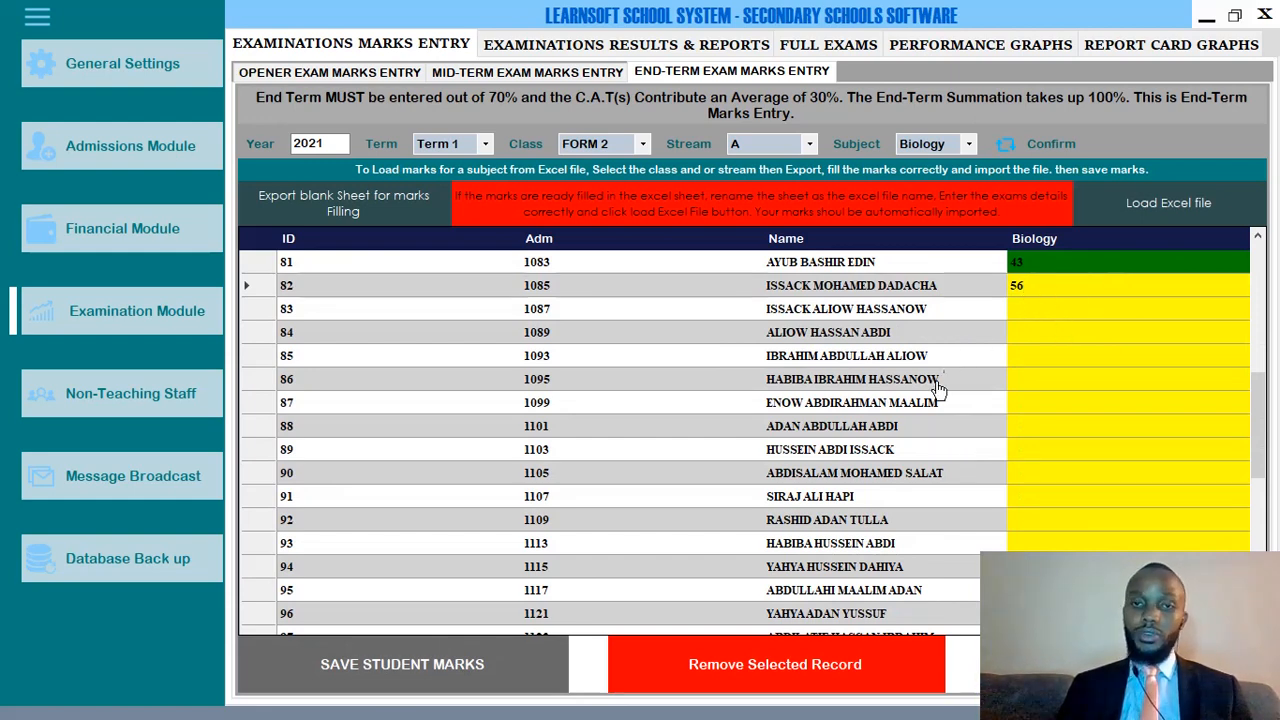
{"action": "scroll", "coordinate": [918, 358], "scroll_direction": "up", "scroll_amount": 6}
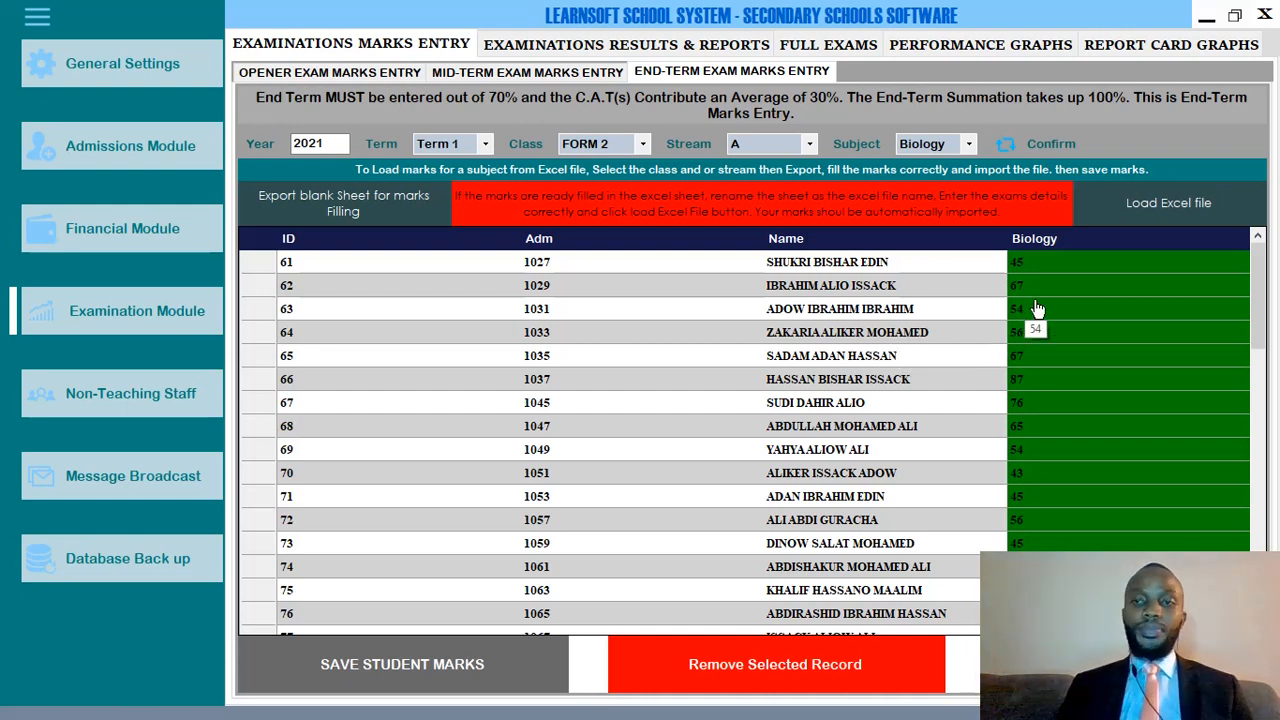
{"action": "scroll", "coordinate": [1038, 310], "scroll_direction": "down", "scroll_amount": 5}
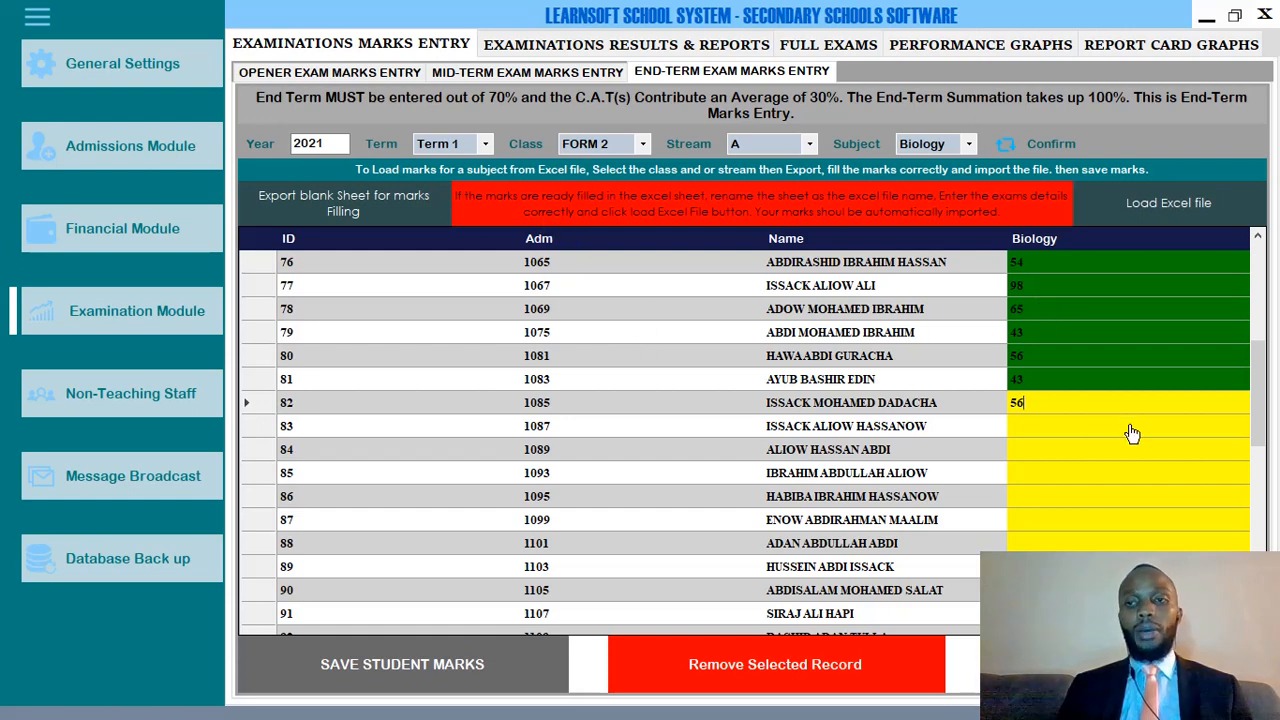
Select row 78's Biology mark and clear its old value of 65.
{"action": "left_click", "coordinate": [1040, 312]}
{"action": "left_click", "coordinate": [1040, 312]}
{"action": "key", "text": "BackSpace"}
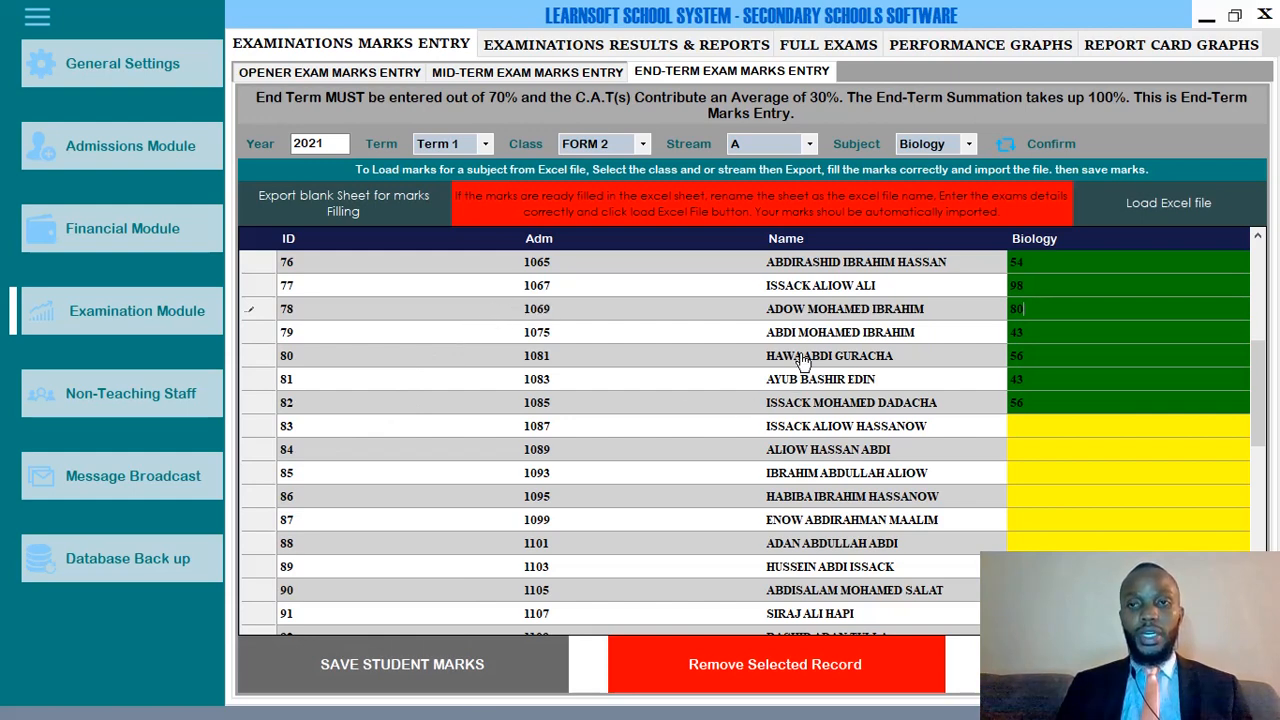
Edit the year, set Term 1 and FORM 2, and load the marks list.
{"action": "left_click", "coordinate": [331, 143]}
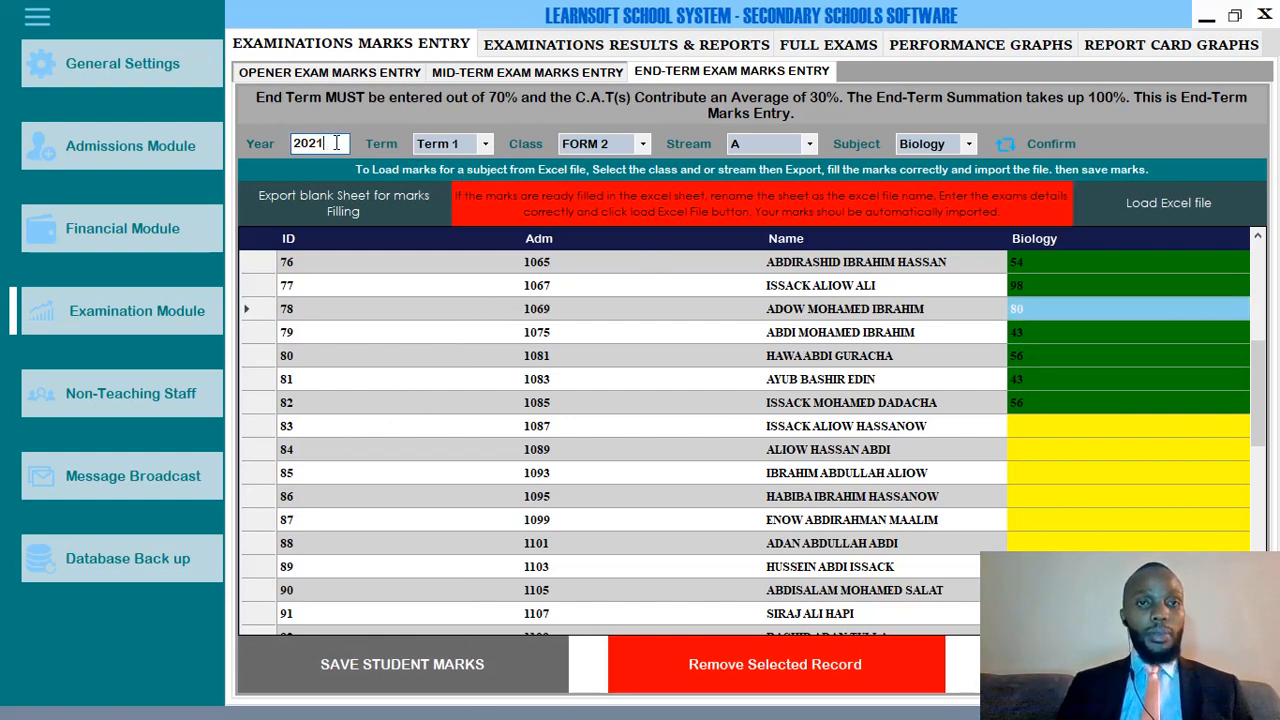
{"action": "type", "text": "0"}
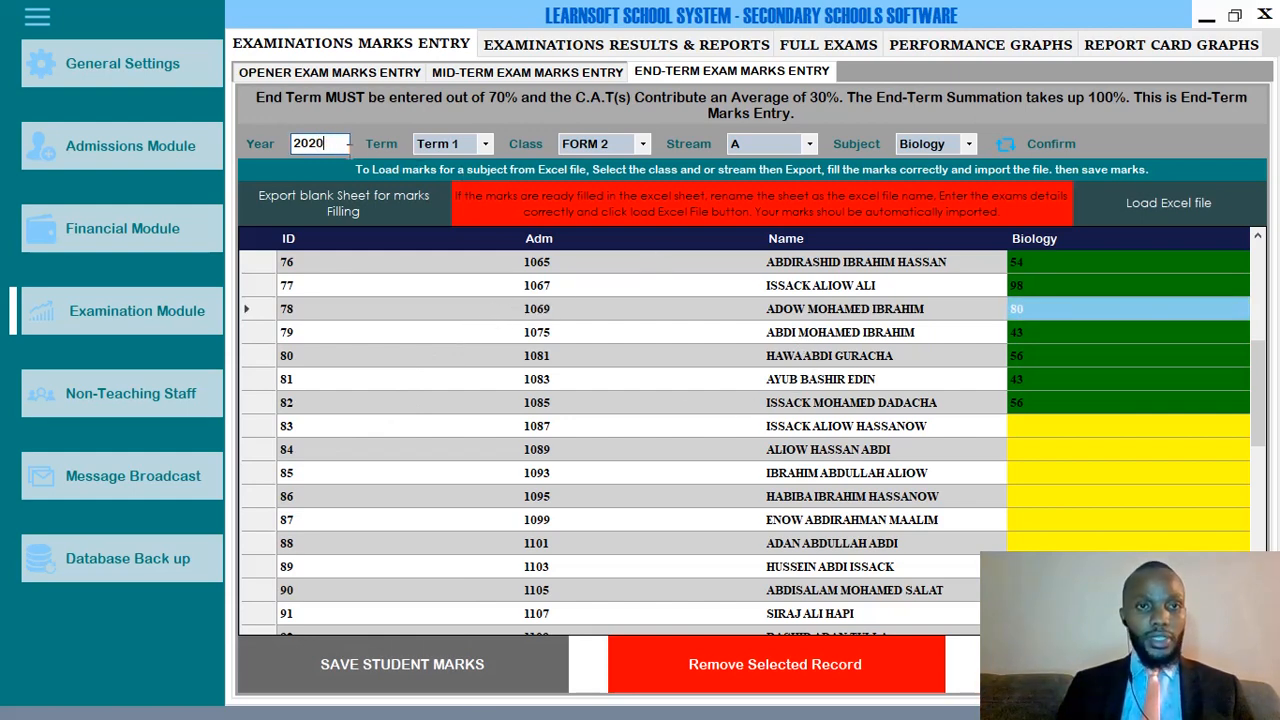
{"action": "left_click", "coordinate": [473, 143]}
{"action": "left_click", "coordinate": [462, 176]}
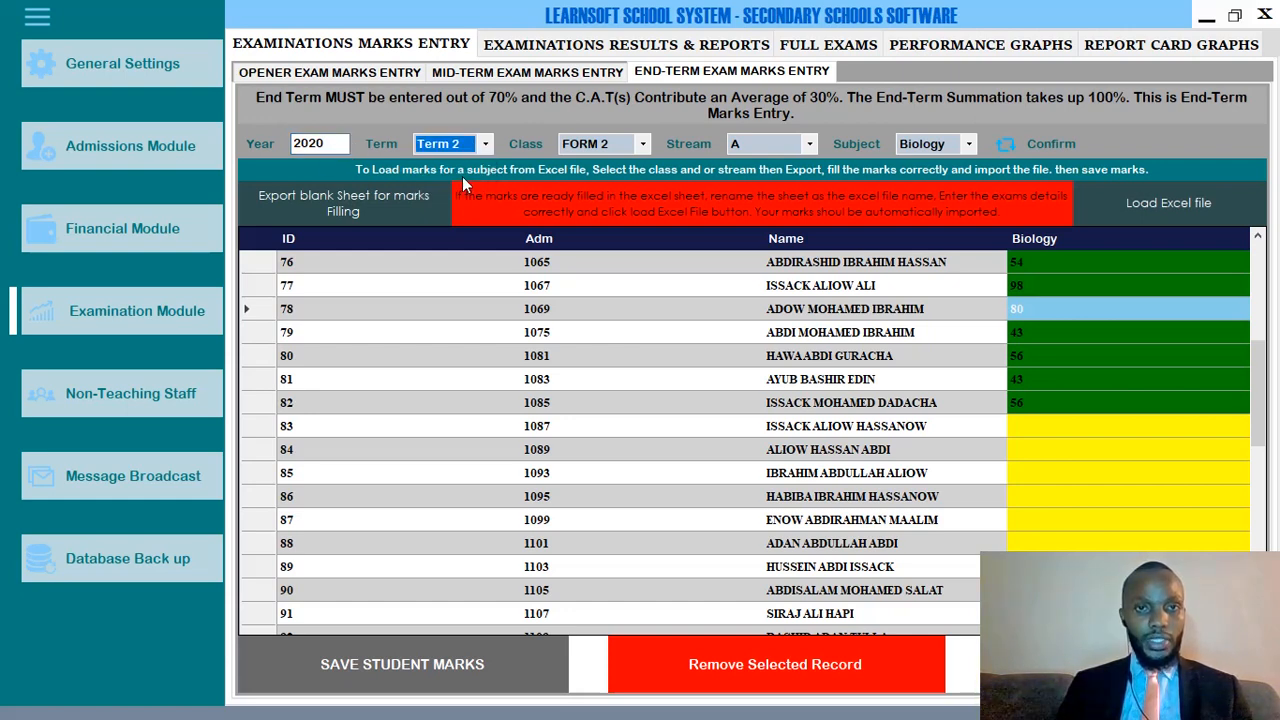
{"action": "left_click", "coordinate": [478, 148]}
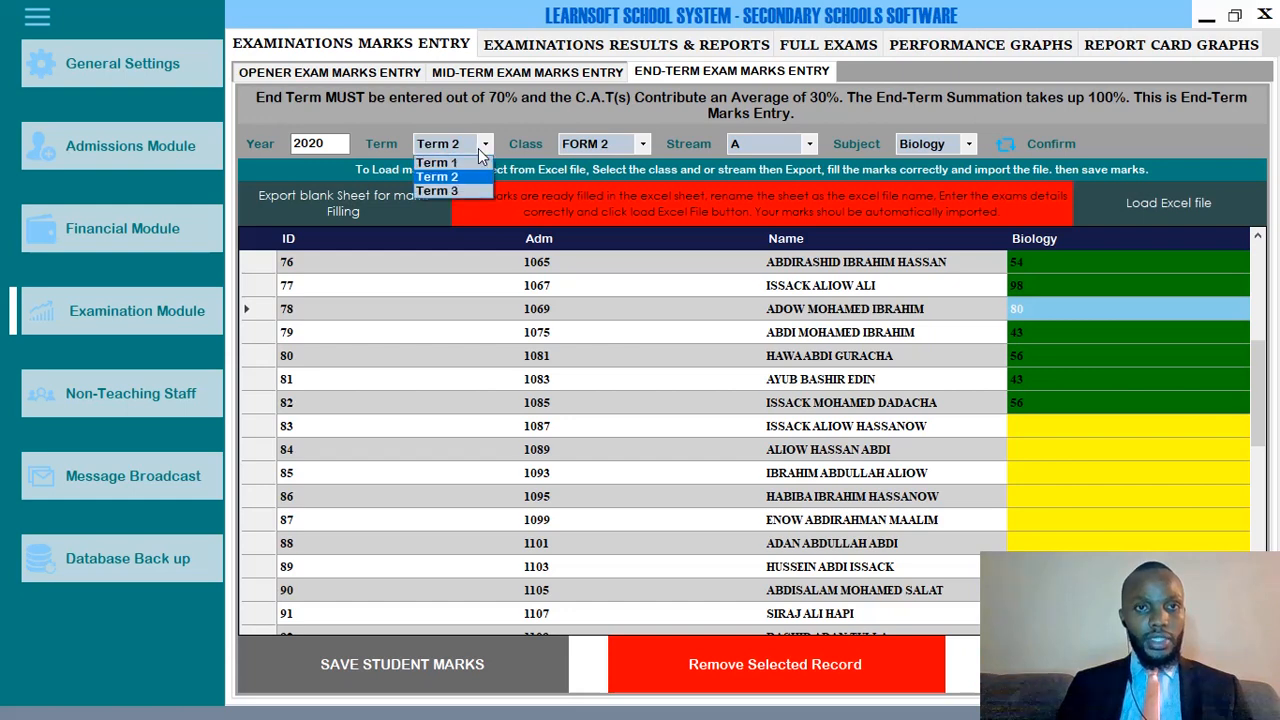
{"action": "left_click", "coordinate": [457, 159]}
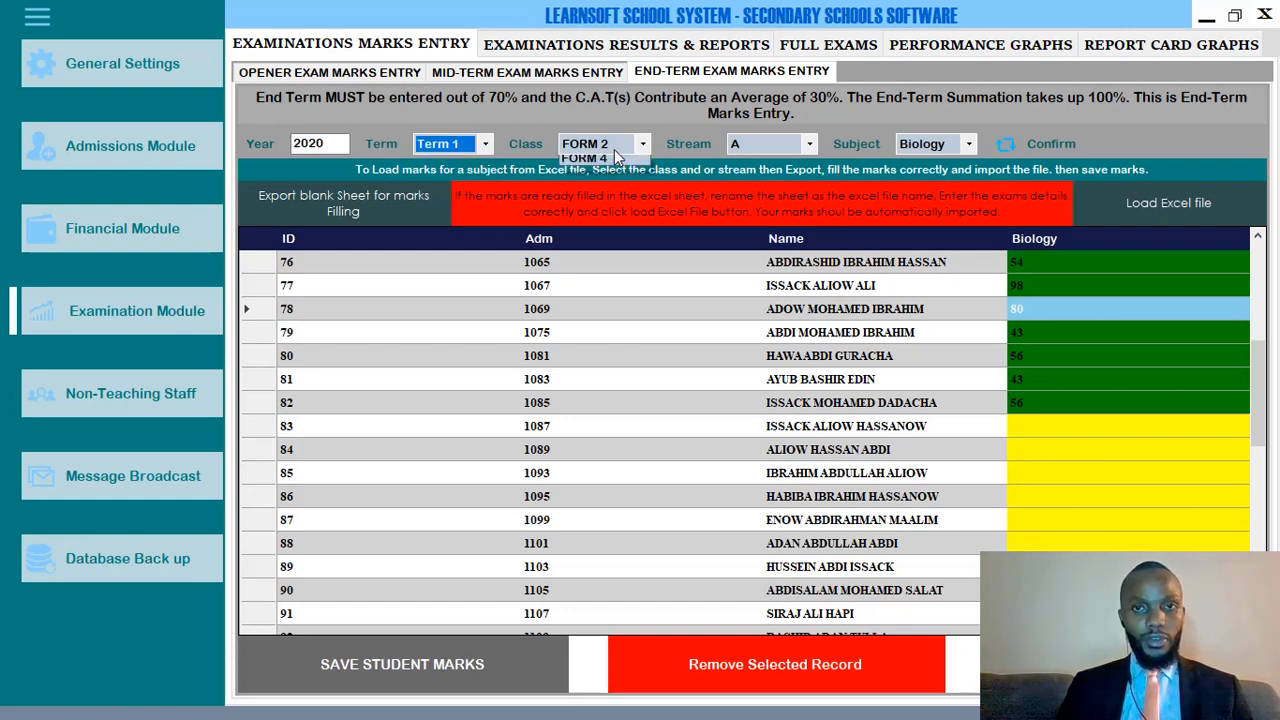
{"action": "left_click", "coordinate": [598, 144]}
{"action": "left_click", "coordinate": [610, 163]}
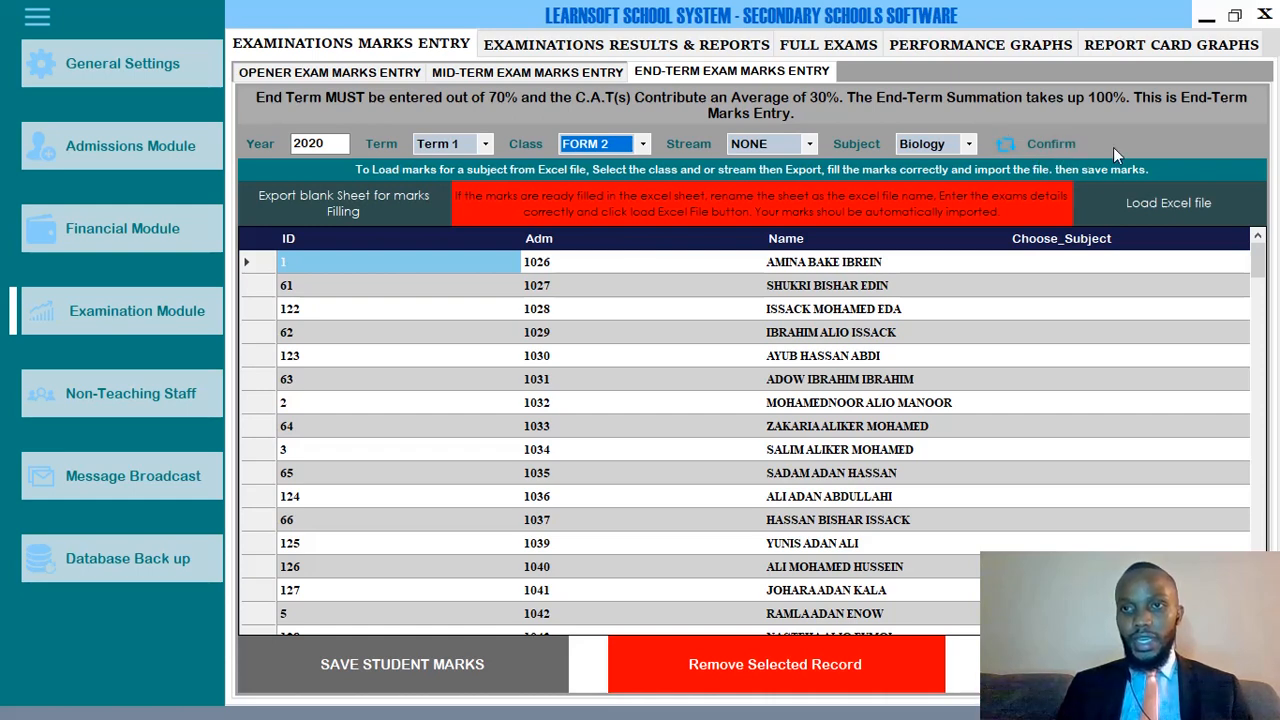
{"action": "left_click", "coordinate": [1052, 147]}
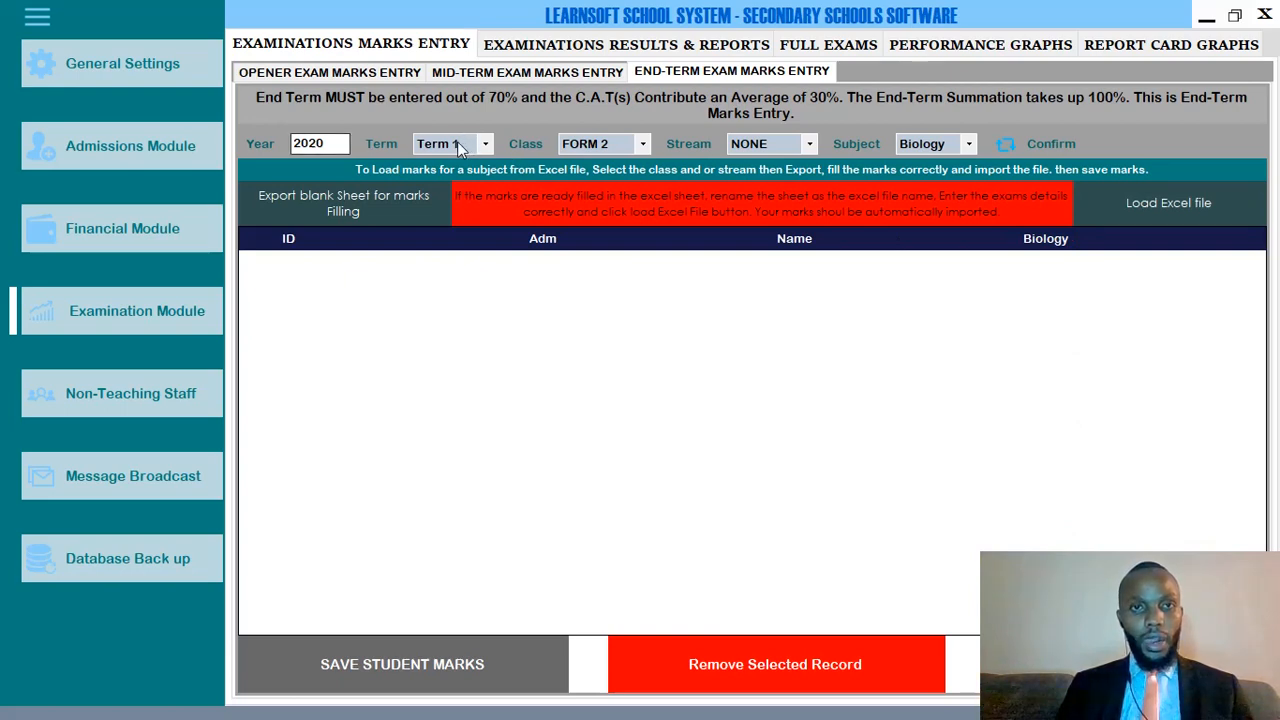
Change the year to 2019 and load FORM 2 Biology marks for Term 1.
{"action": "key", "text": "BackSpace"}
{"action": "key", "text": "BackSpace"}
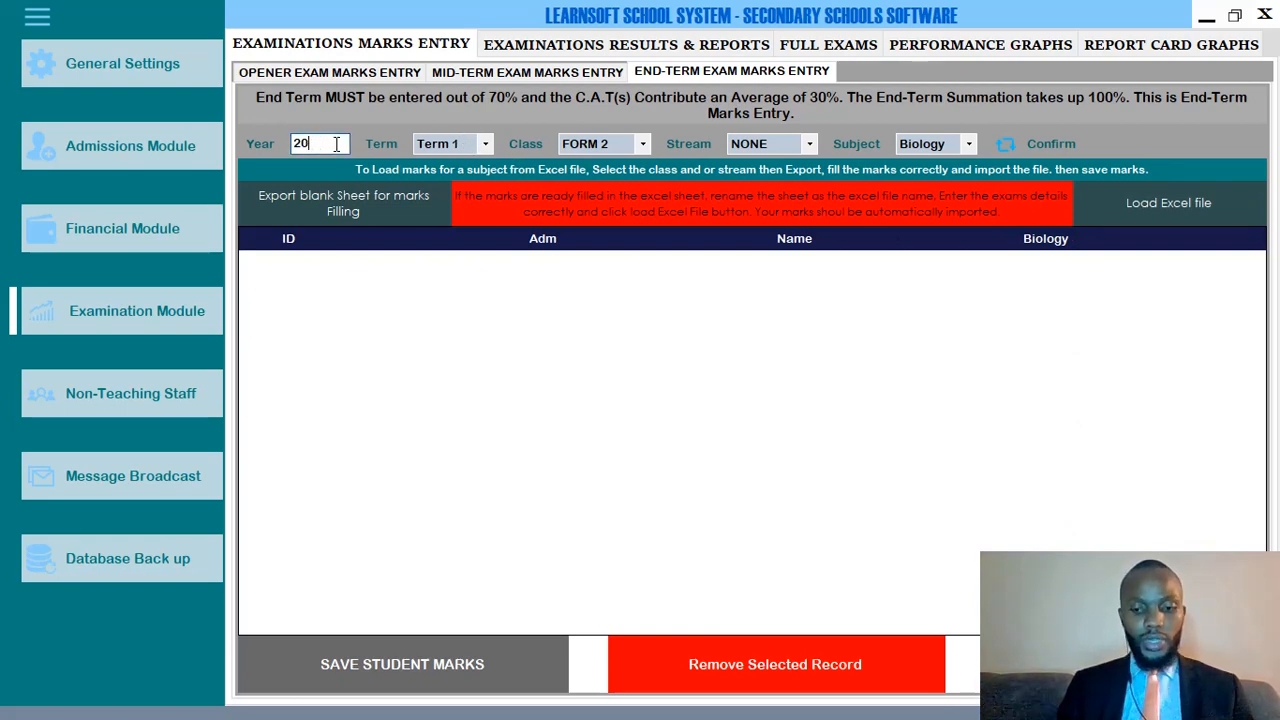
{"action": "type", "text": "19"}
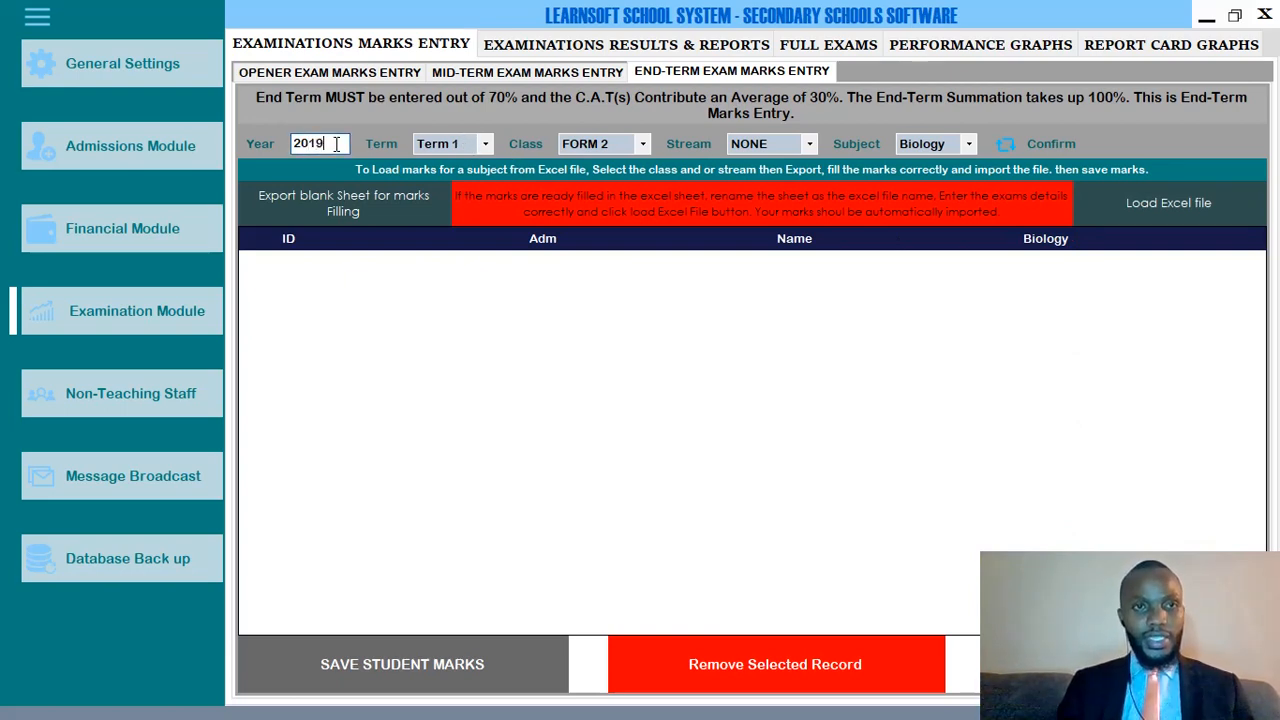
{"action": "left_click", "coordinate": [454, 144]}
{"action": "left_click", "coordinate": [452, 160]}
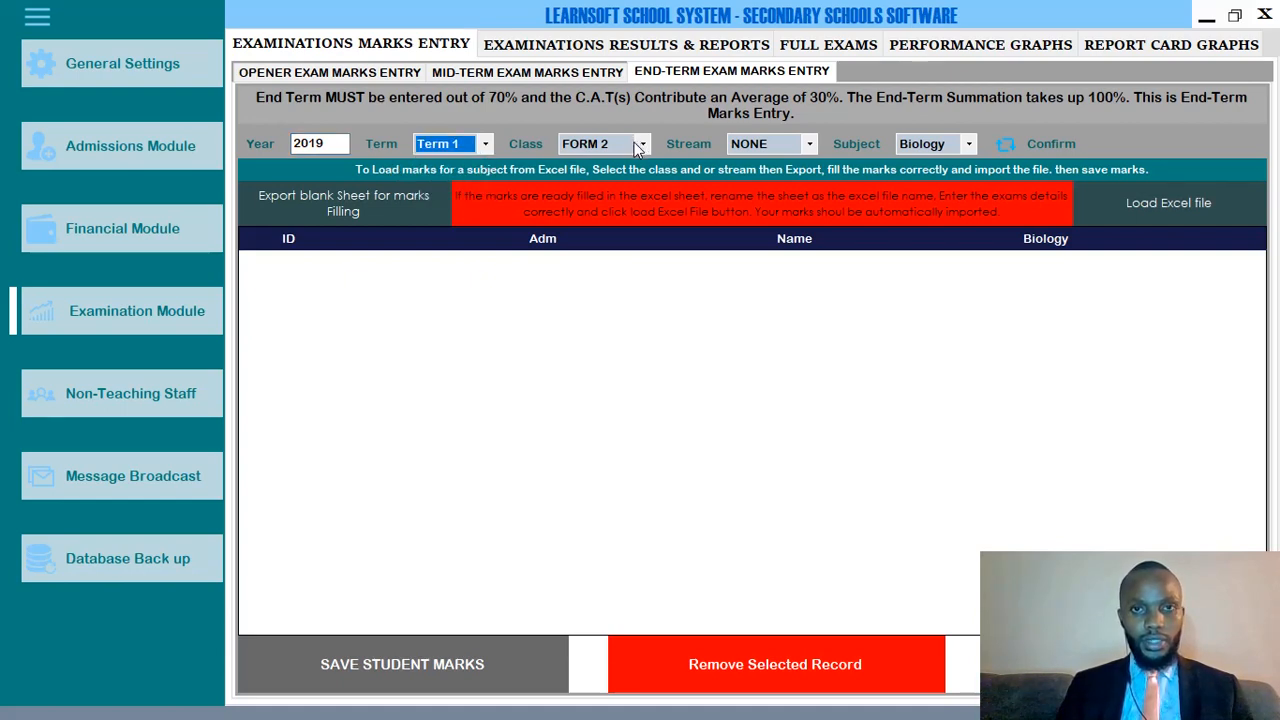
{"action": "left_click", "coordinate": [637, 146]}
{"action": "left_click", "coordinate": [623, 166]}
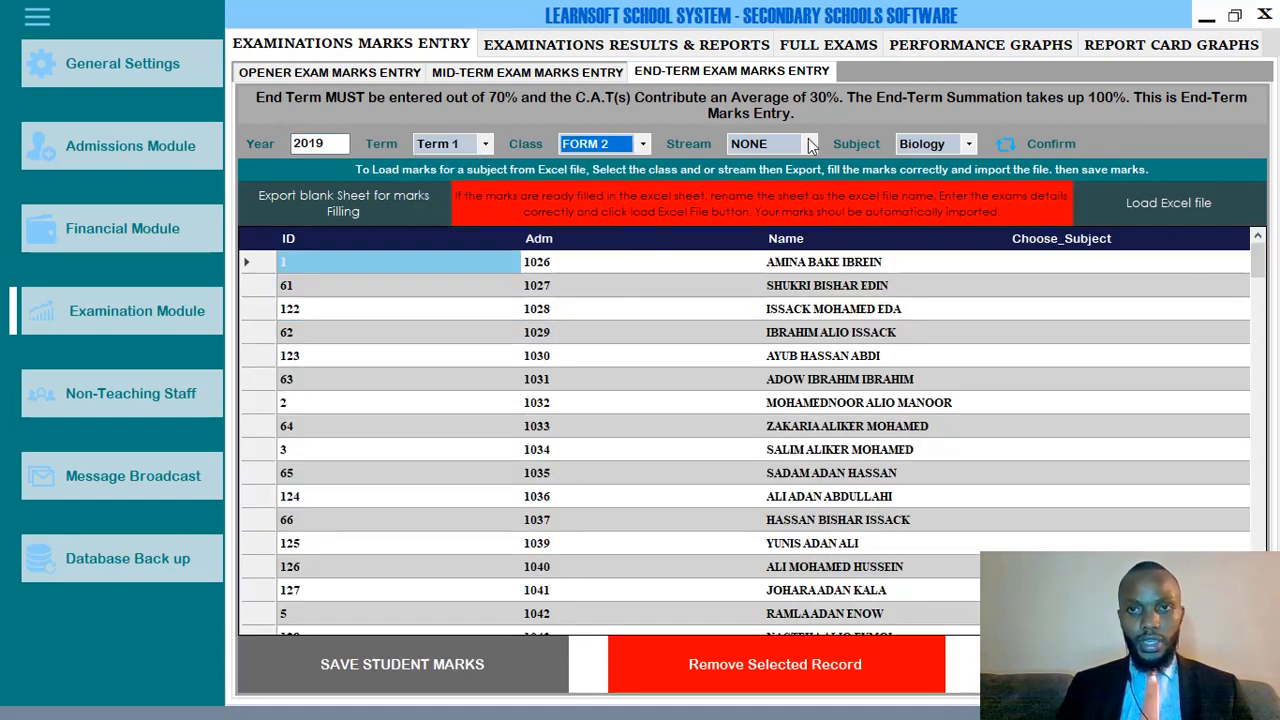
{"action": "left_click", "coordinate": [1045, 150]}
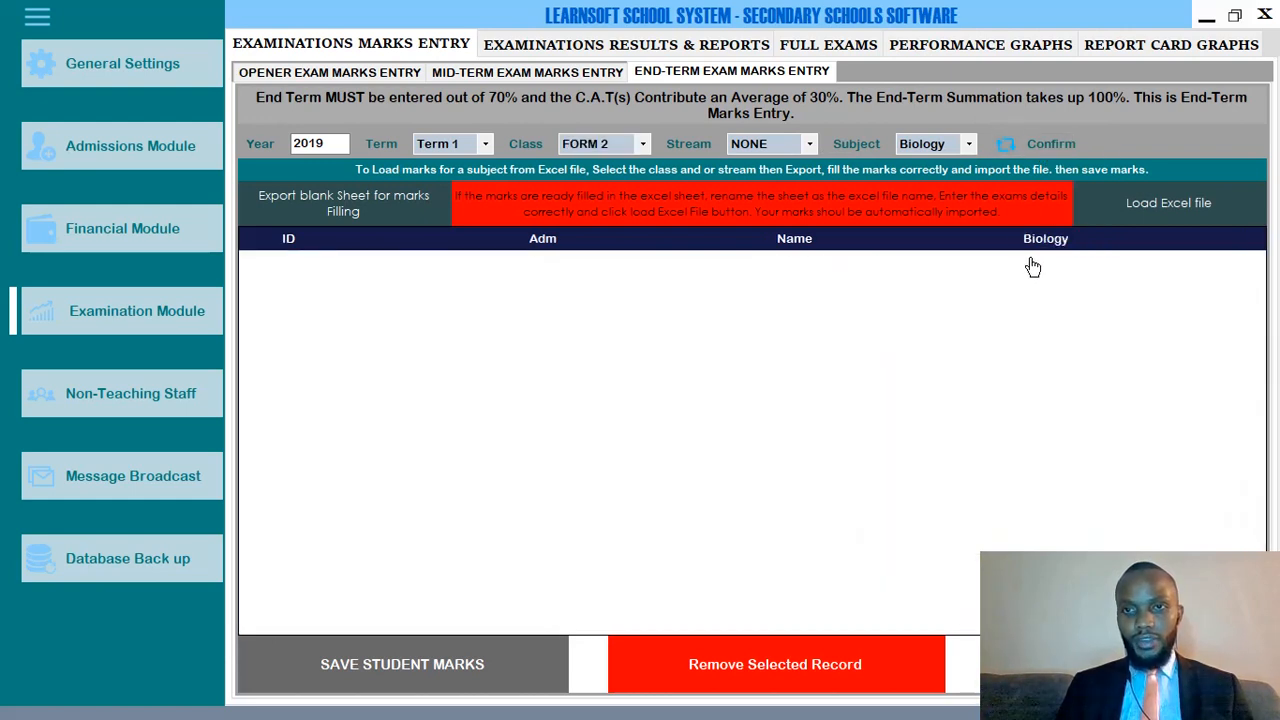
Switch the term to Term 2 with FORM 2 and reload the Biology marks.
{"action": "left_click", "coordinate": [455, 145]}
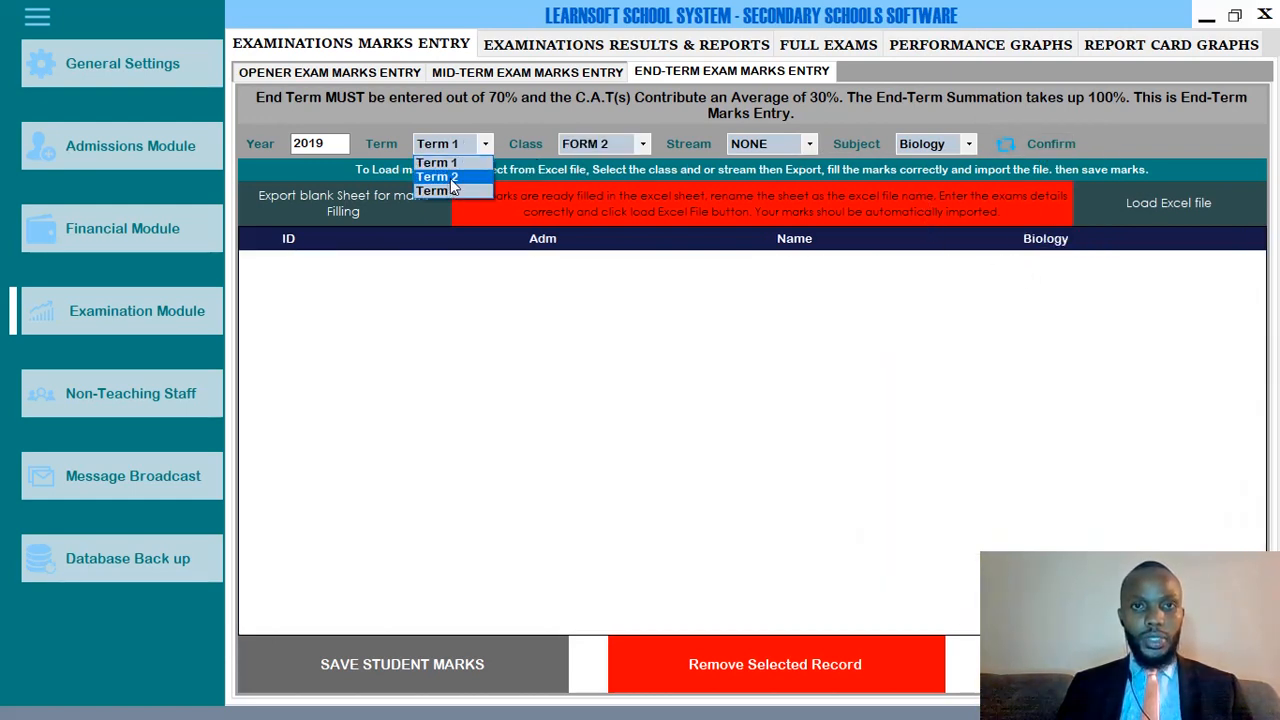
{"action": "left_click", "coordinate": [440, 177]}
{"action": "left_click", "coordinate": [643, 144]}
{"action": "left_click", "coordinate": [590, 176]}
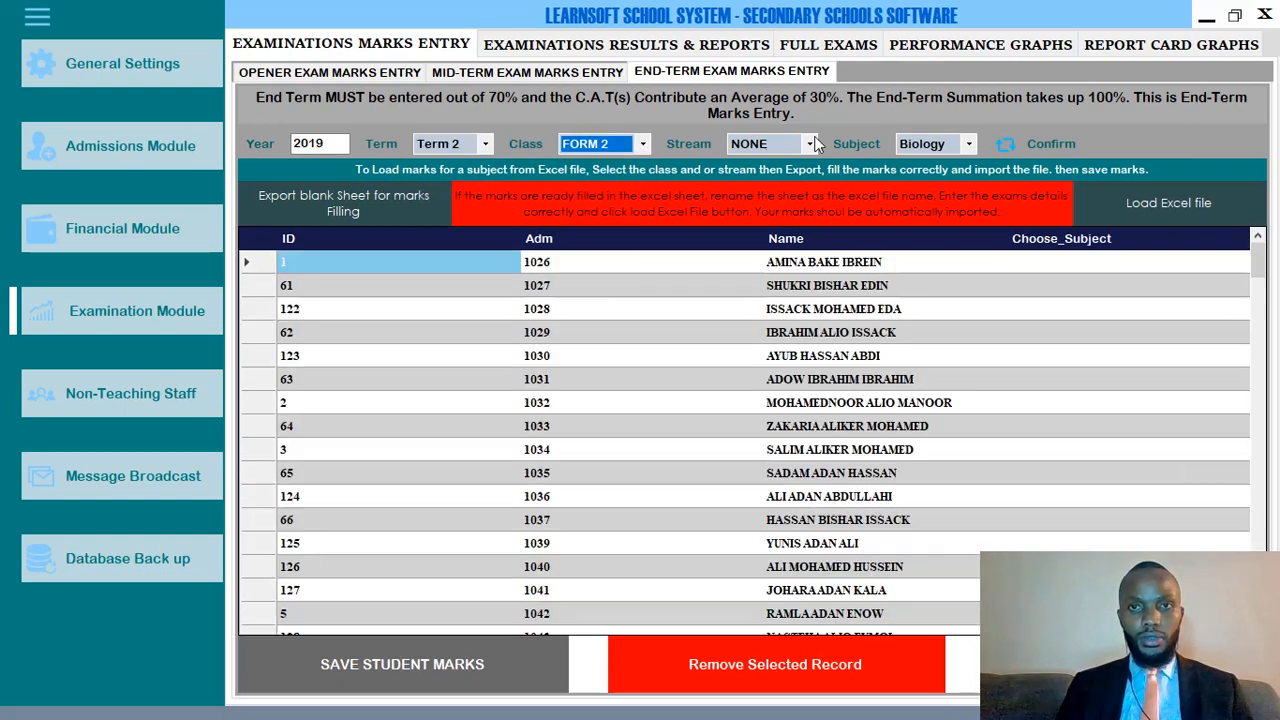
{"action": "left_click", "coordinate": [1065, 150]}
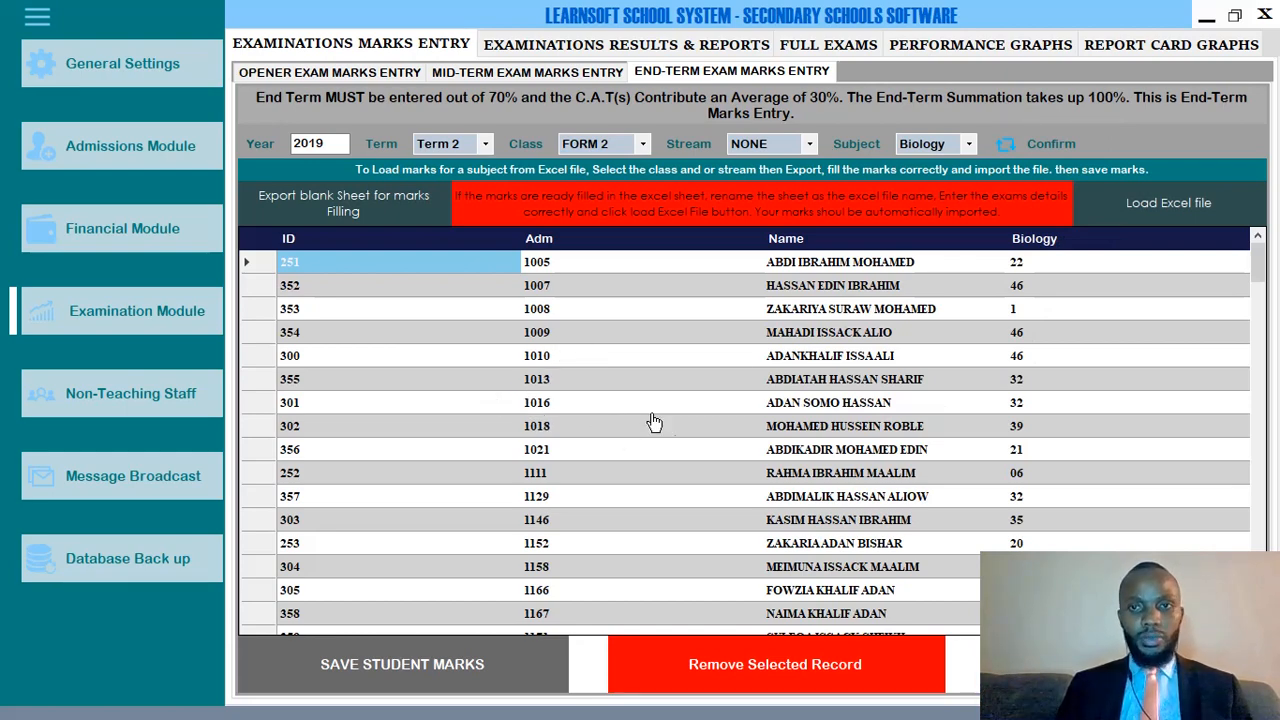
Change admission 1008's 2019 Term 2 Biology mark from 1 to 45.
{"action": "scroll", "coordinate": [947, 403], "scroll_direction": "down", "scroll_amount": 10}
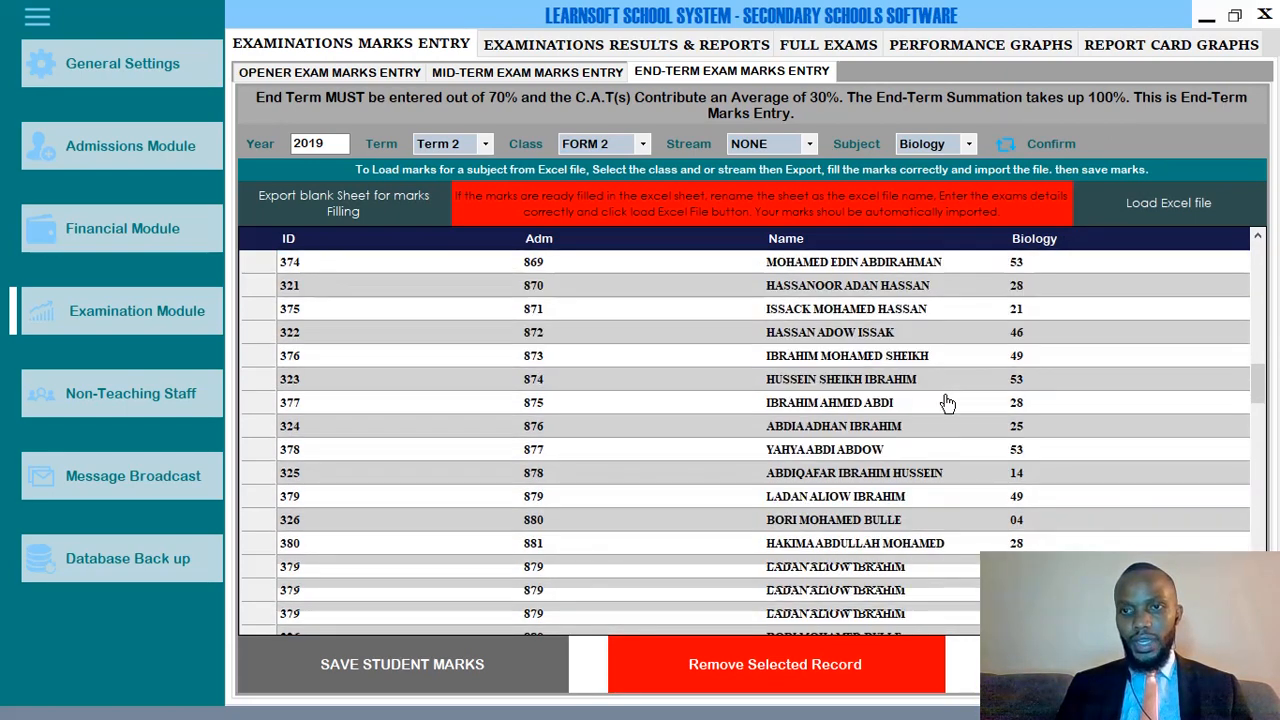
{"action": "scroll", "coordinate": [947, 403], "scroll_direction": "down", "scroll_amount": 3}
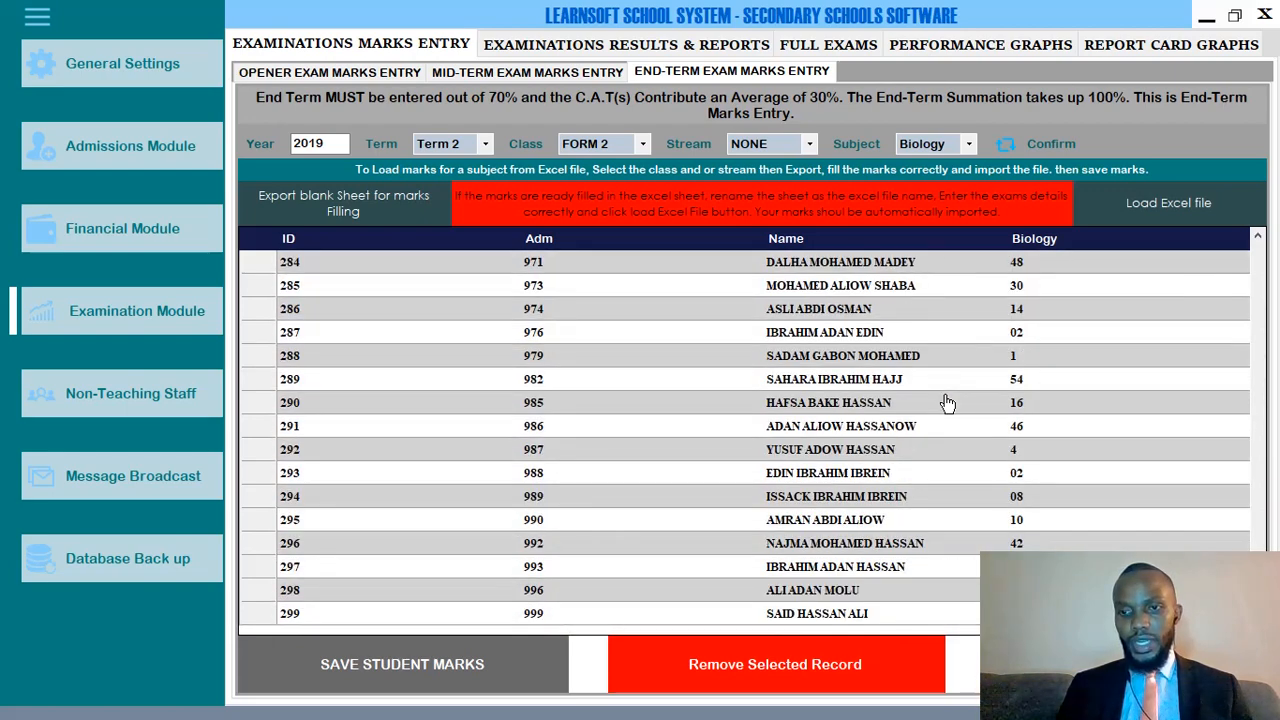
{"action": "scroll", "coordinate": [947, 403], "scroll_direction": "down", "scroll_amount": 10}
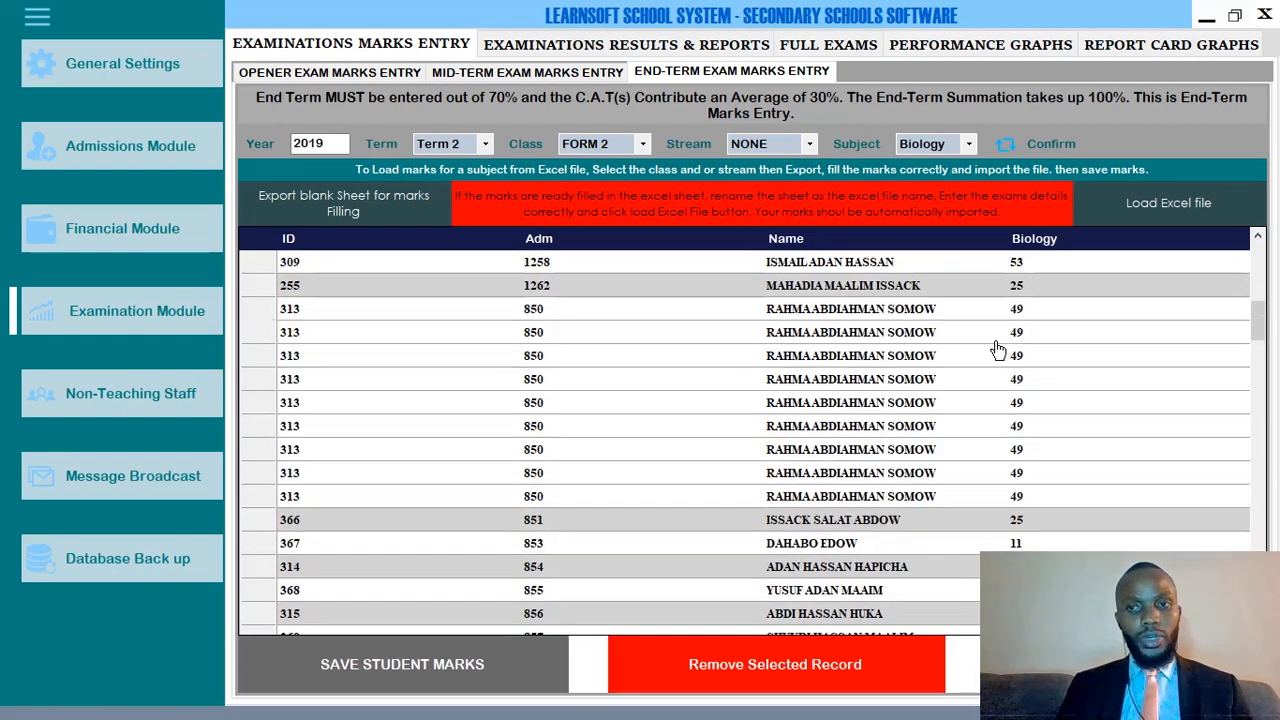
{"action": "scroll", "coordinate": [997, 350], "scroll_direction": "up", "scroll_amount": 15}
{"action": "left_click", "coordinate": [1031, 320]}
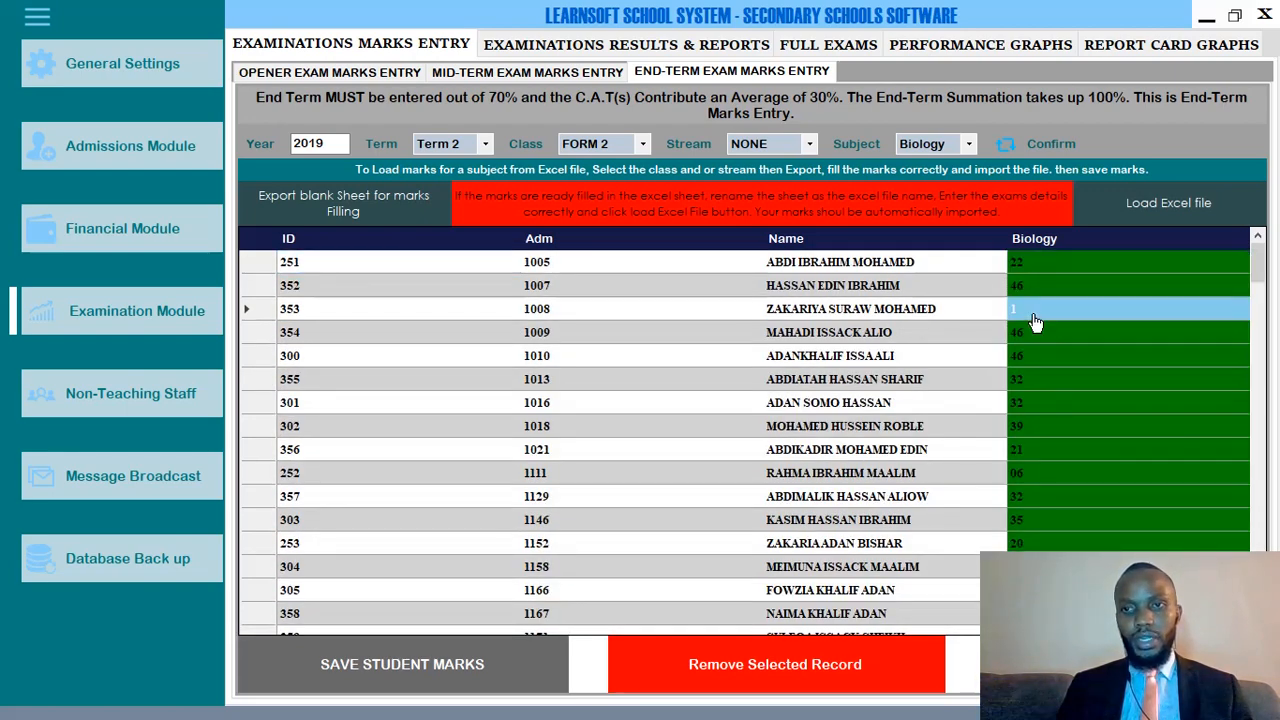
{"action": "type", "text": "45"}
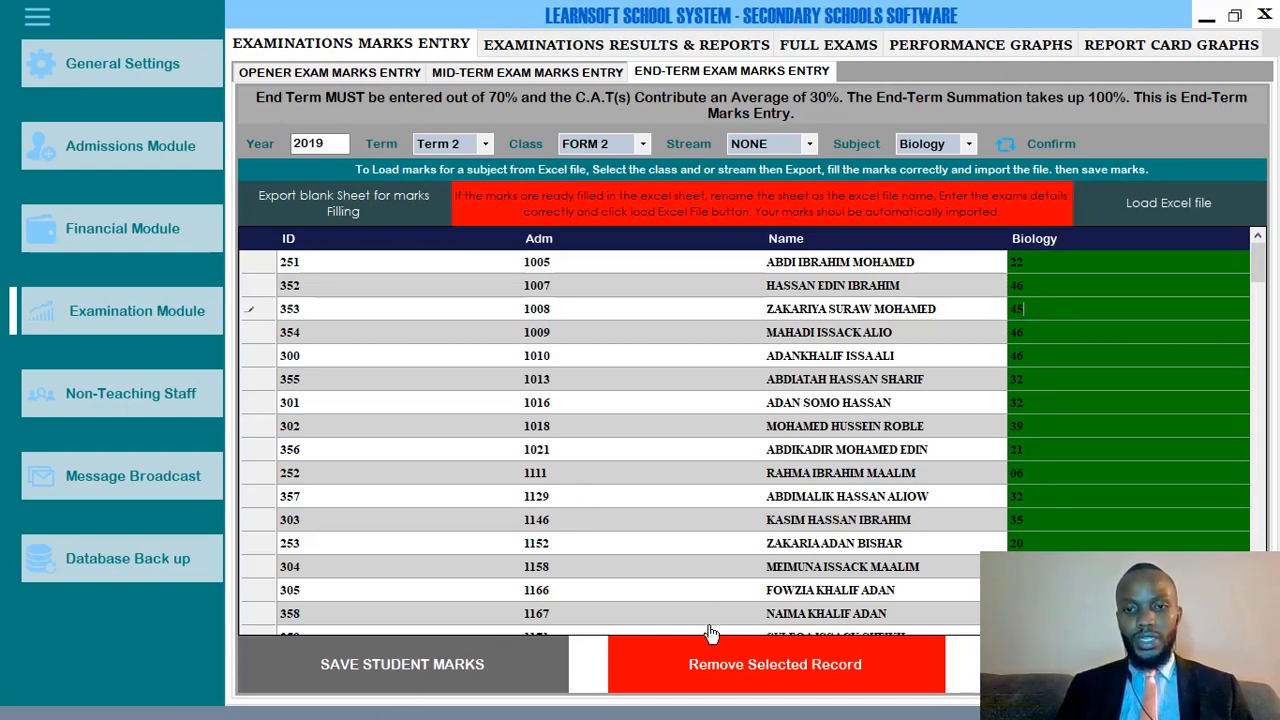
{"action": "scroll", "coordinate": [890, 447], "scroll_direction": "down", "scroll_amount": 15}
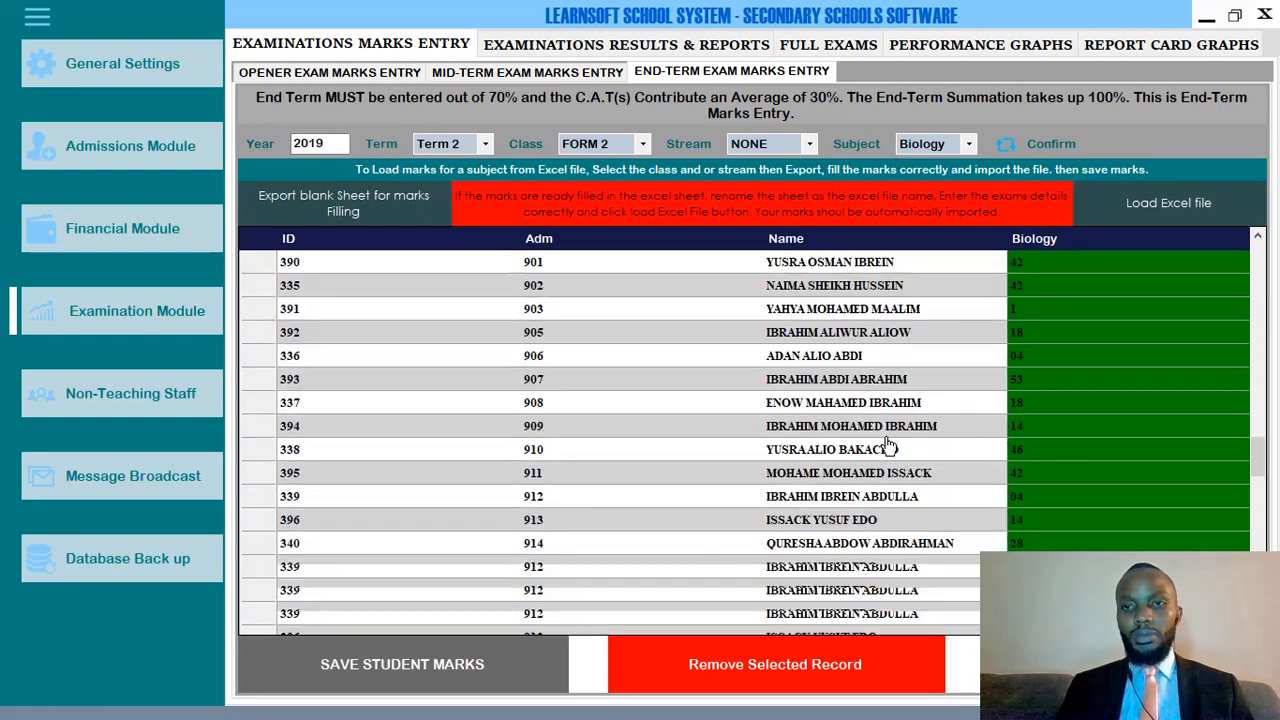
{"action": "scroll", "coordinate": [888, 447], "scroll_direction": "down", "scroll_amount": 5}
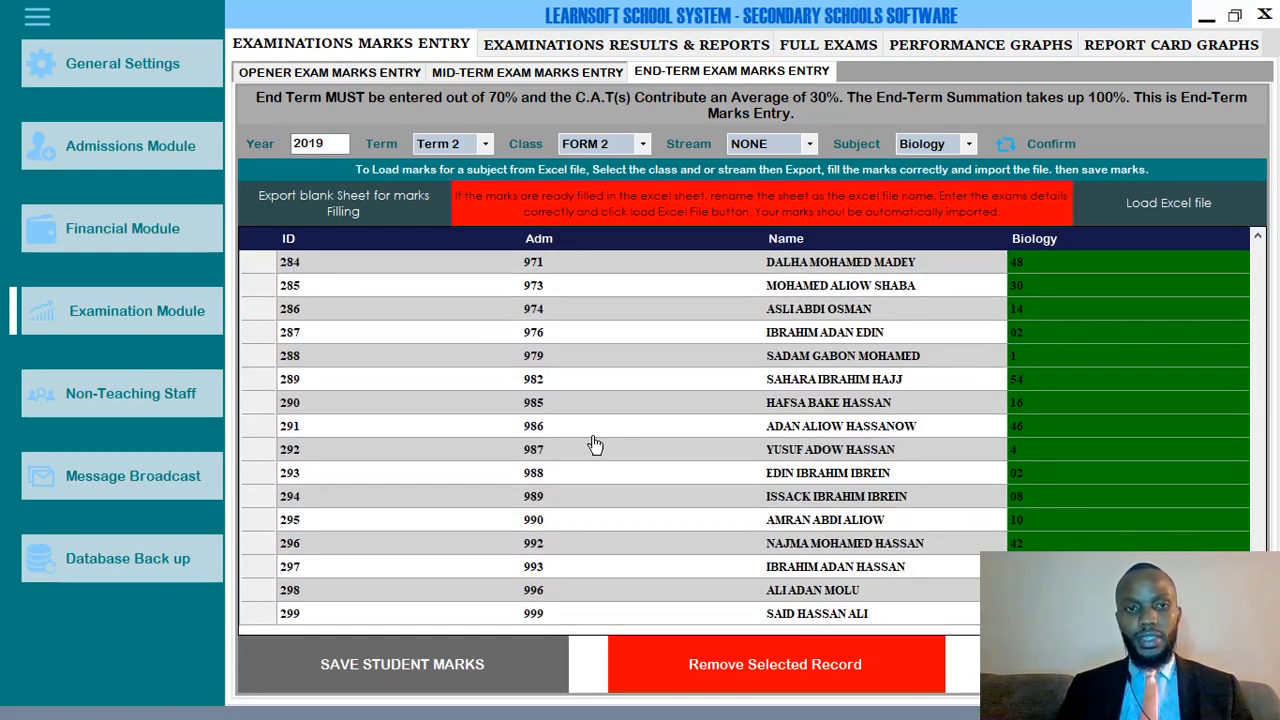
Delete the Biology mark records with IDs 291 and 290.
{"action": "left_click", "coordinate": [264, 430]}
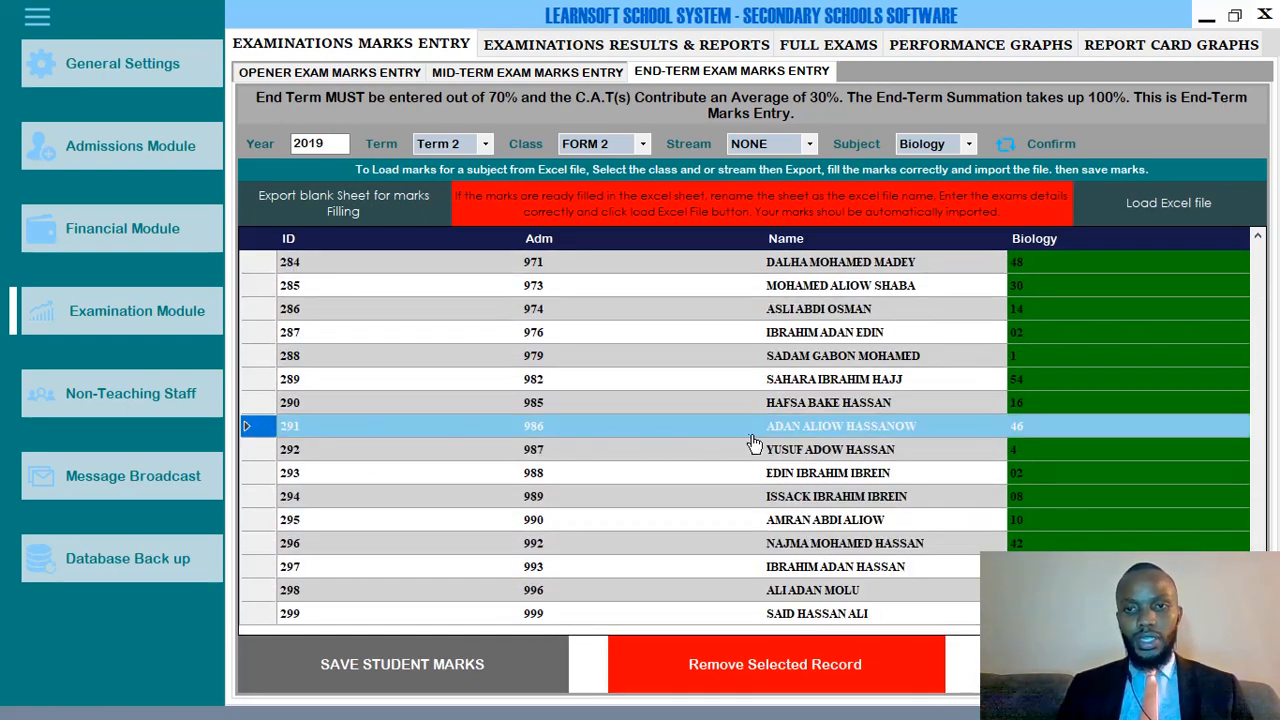
{"action": "left_click", "coordinate": [741, 677]}
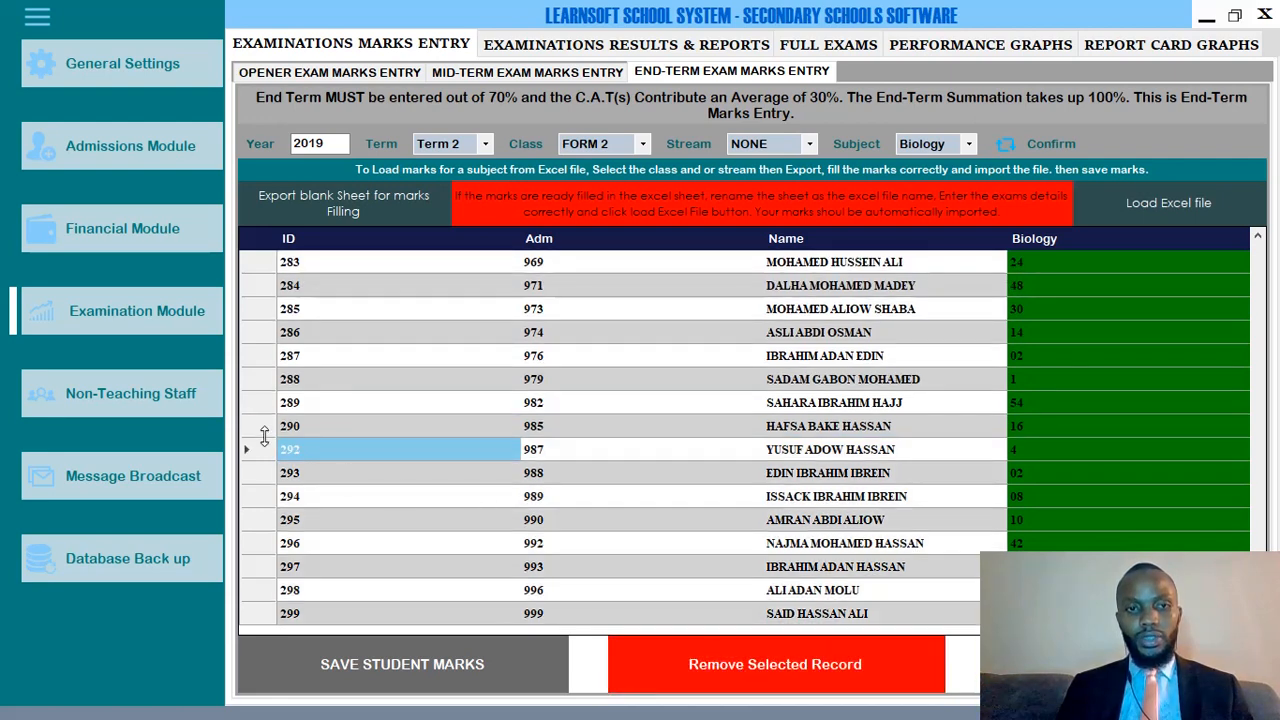
{"action": "left_click", "coordinate": [264, 434]}
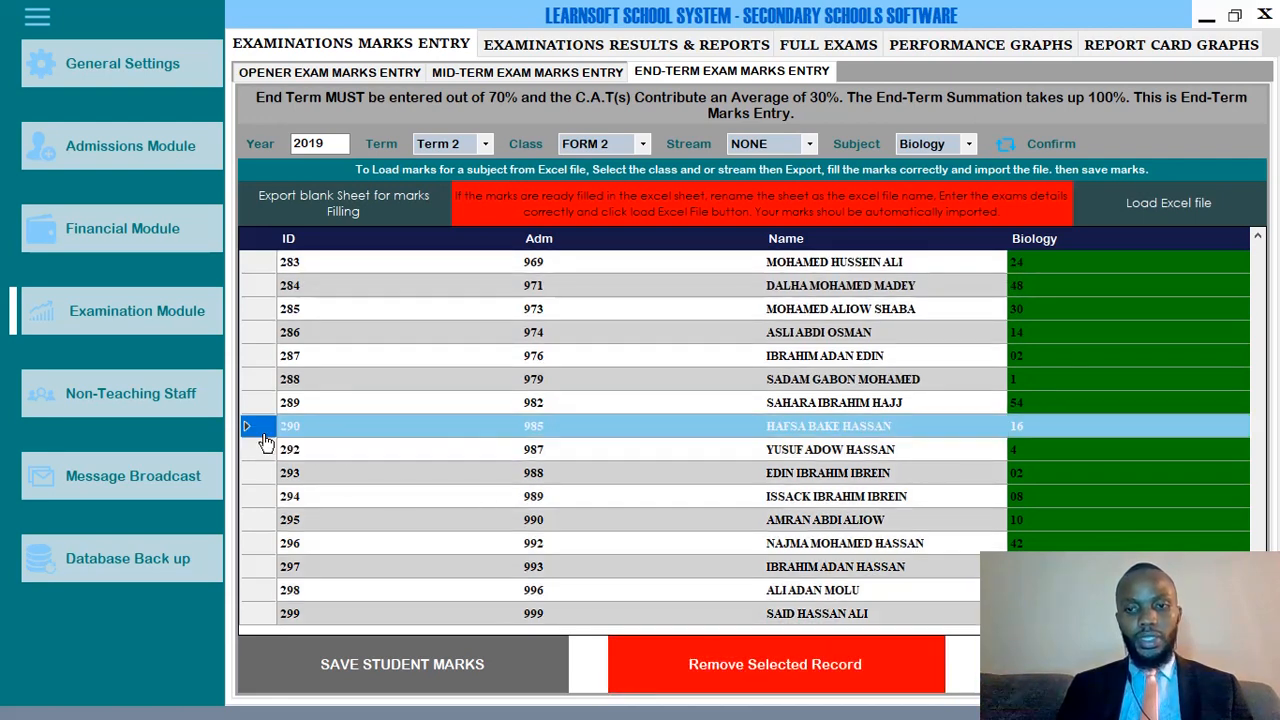
{"action": "left_click", "coordinate": [749, 673]}
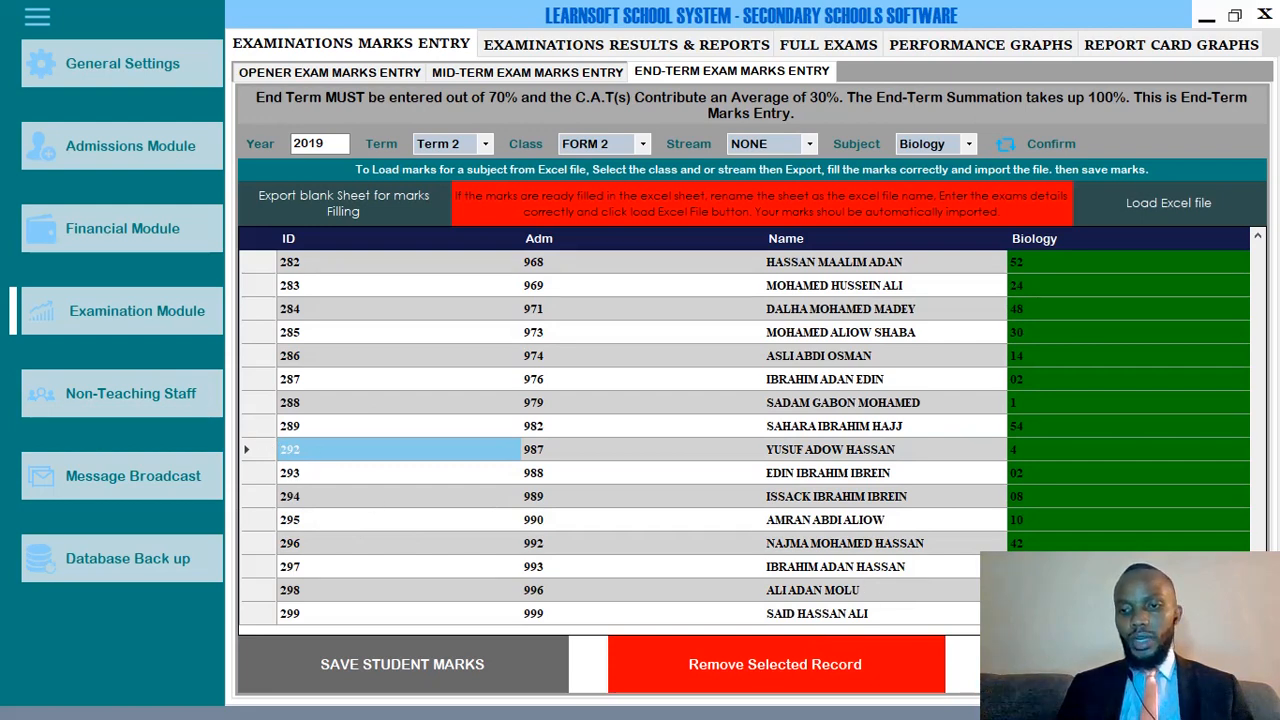
Select record 292, then go to the Examinations Results & Reports section.
{"action": "left_click", "coordinate": [256, 452]}
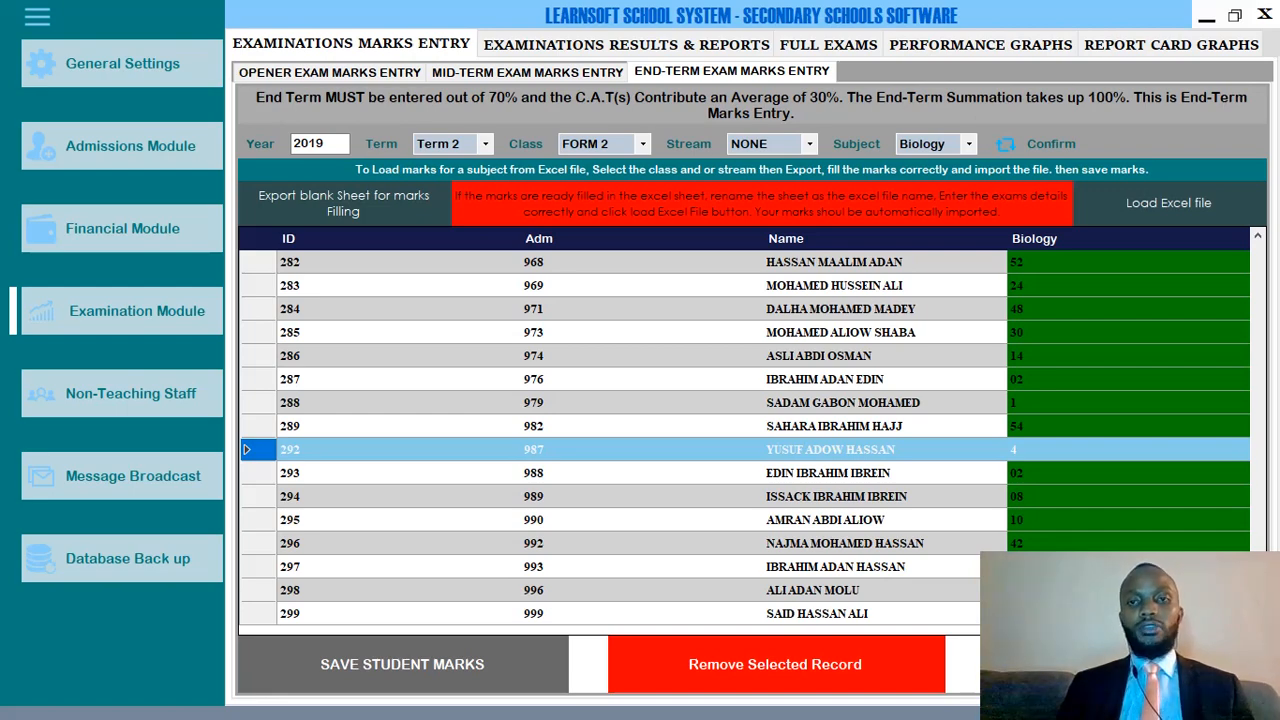
{"action": "scroll", "coordinate": [466, 391], "scroll_direction": "up", "scroll_amount": 8}
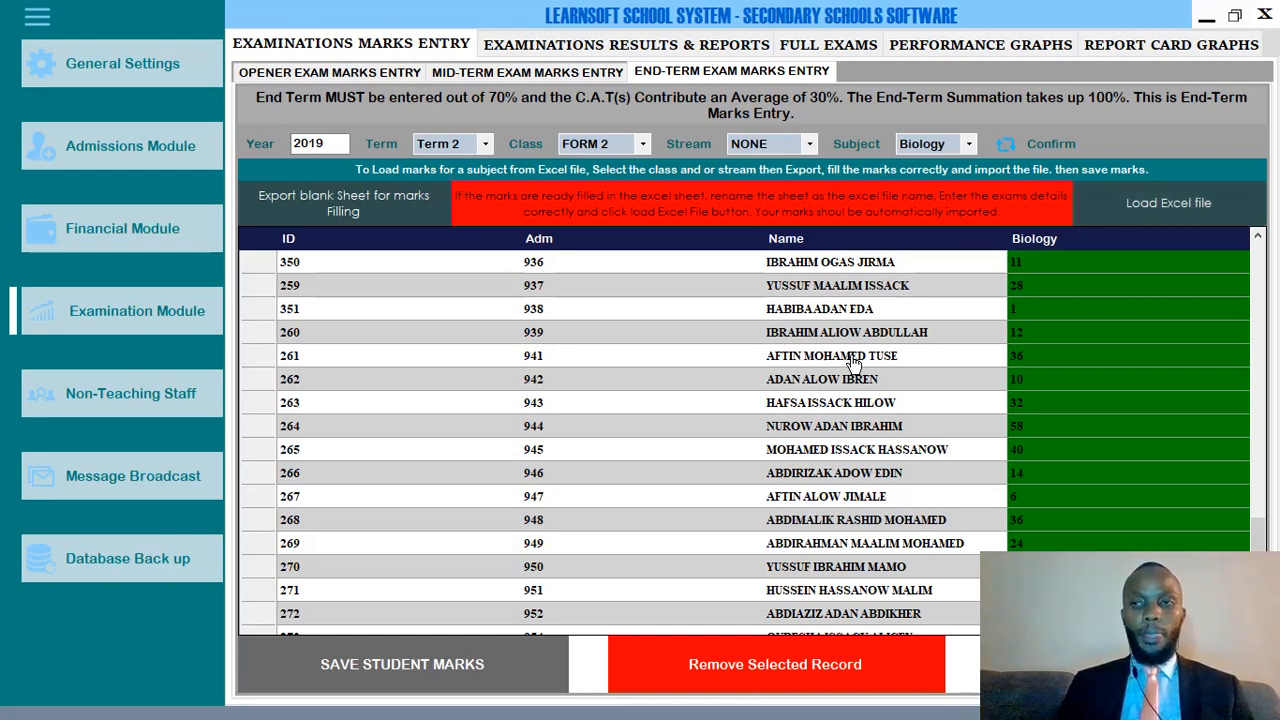
{"action": "scroll", "coordinate": [855, 368], "scroll_direction": "down", "scroll_amount": 6}
{"action": "scroll", "coordinate": [855, 368], "scroll_direction": "down", "scroll_amount": 2}
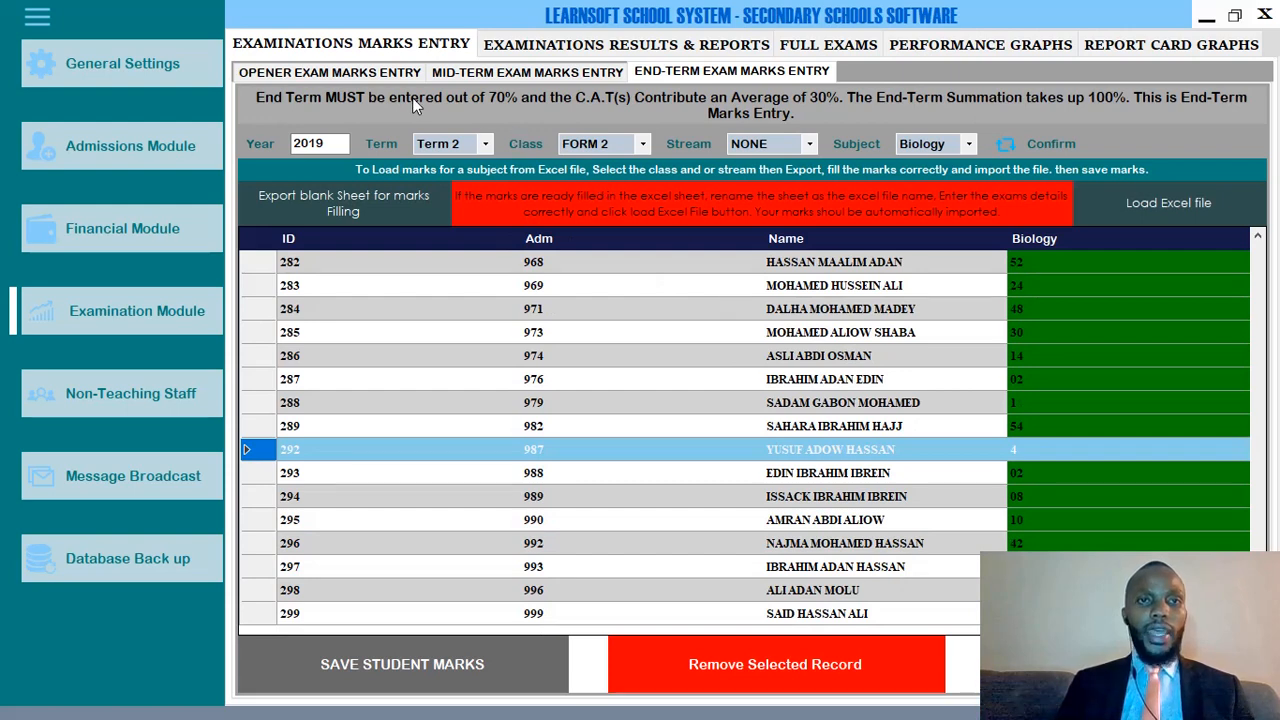
{"action": "left_click", "coordinate": [546, 50]}
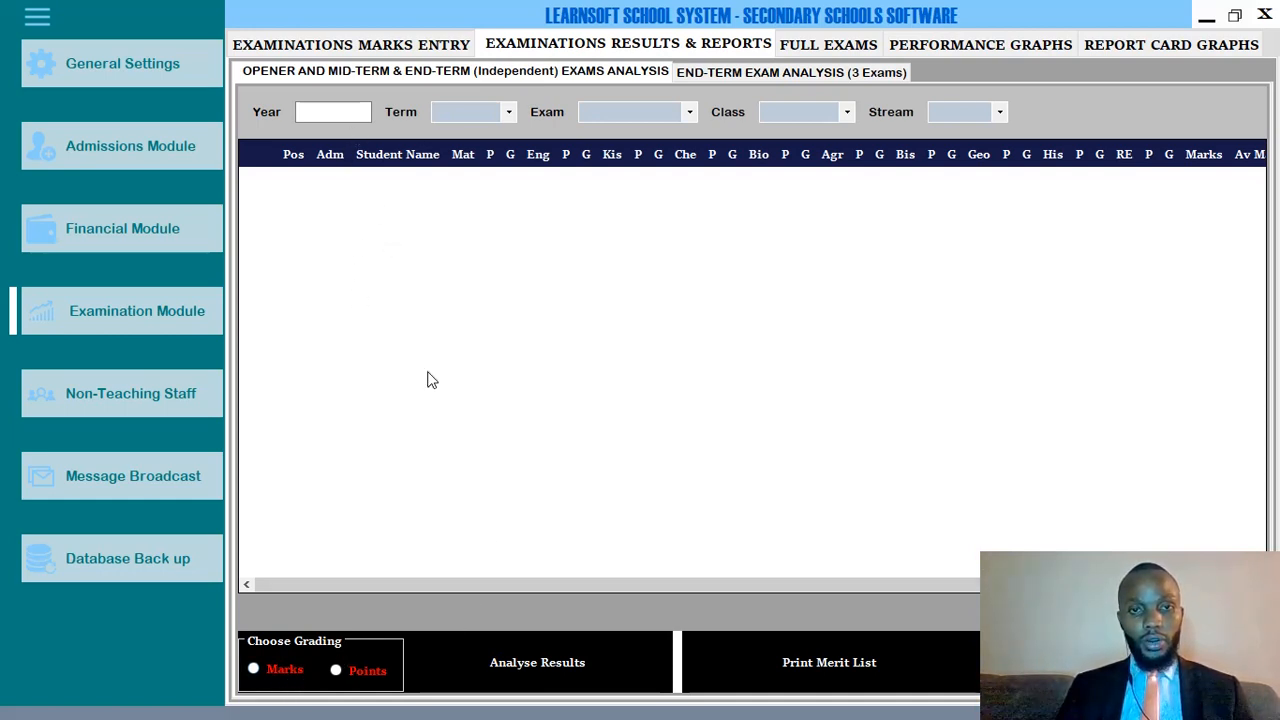
Place the cursor in the exams analysis Year field.
{"action": "left_click", "coordinate": [318, 112]}
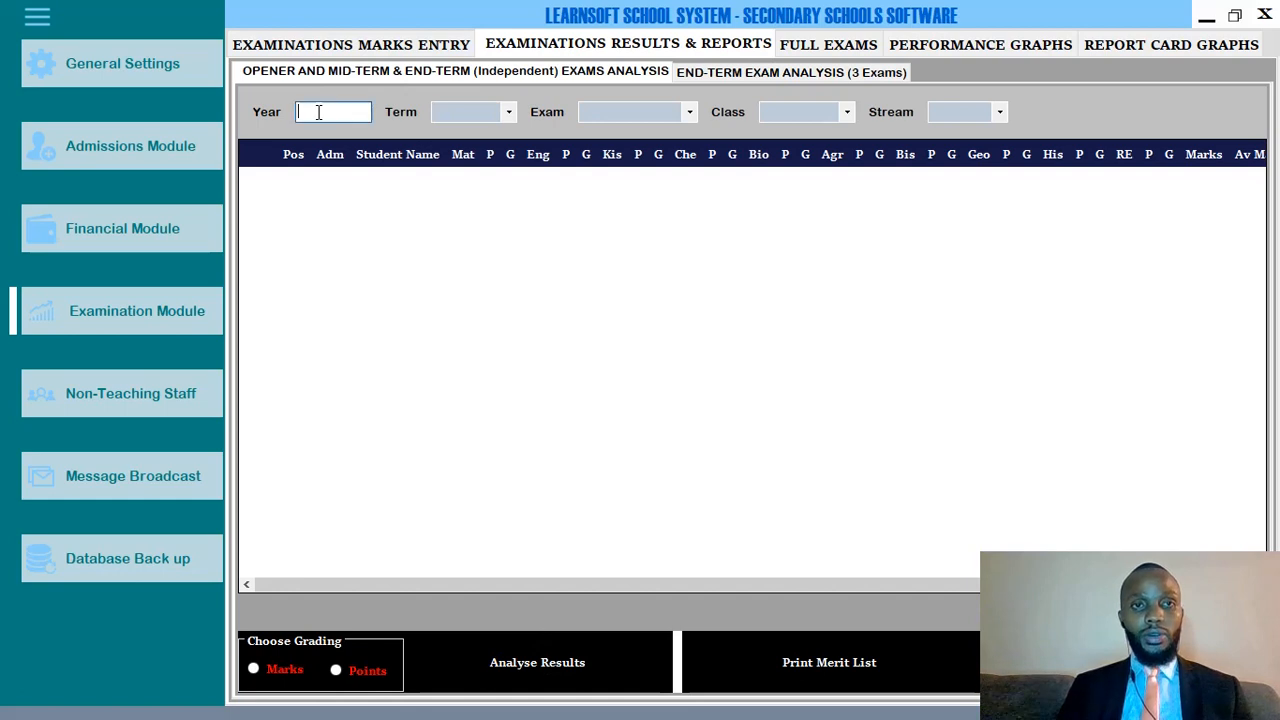
Filter the exams analysis to 2019, Term 2, Opener Exam and FORM 1.
{"action": "type", "text": "2019"}
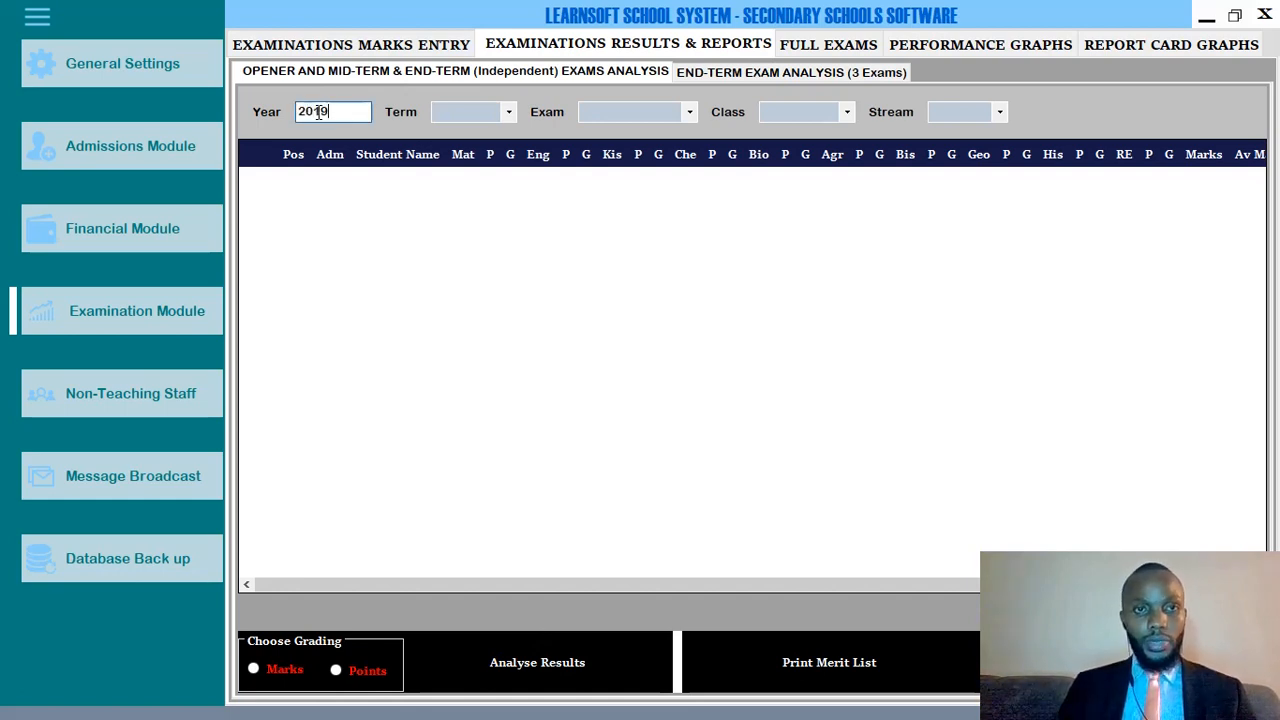
{"action": "left_click", "coordinate": [458, 145]}
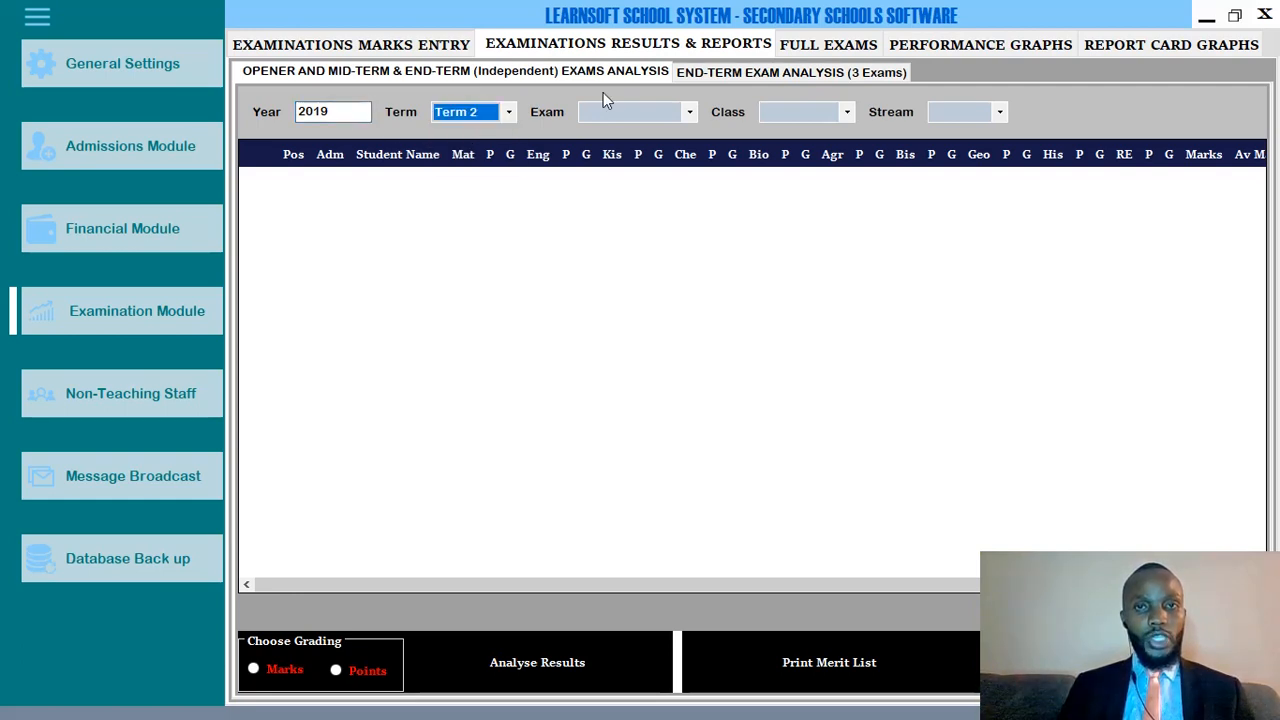
{"action": "left_click", "coordinate": [607, 116]}
{"action": "left_click", "coordinate": [636, 132]}
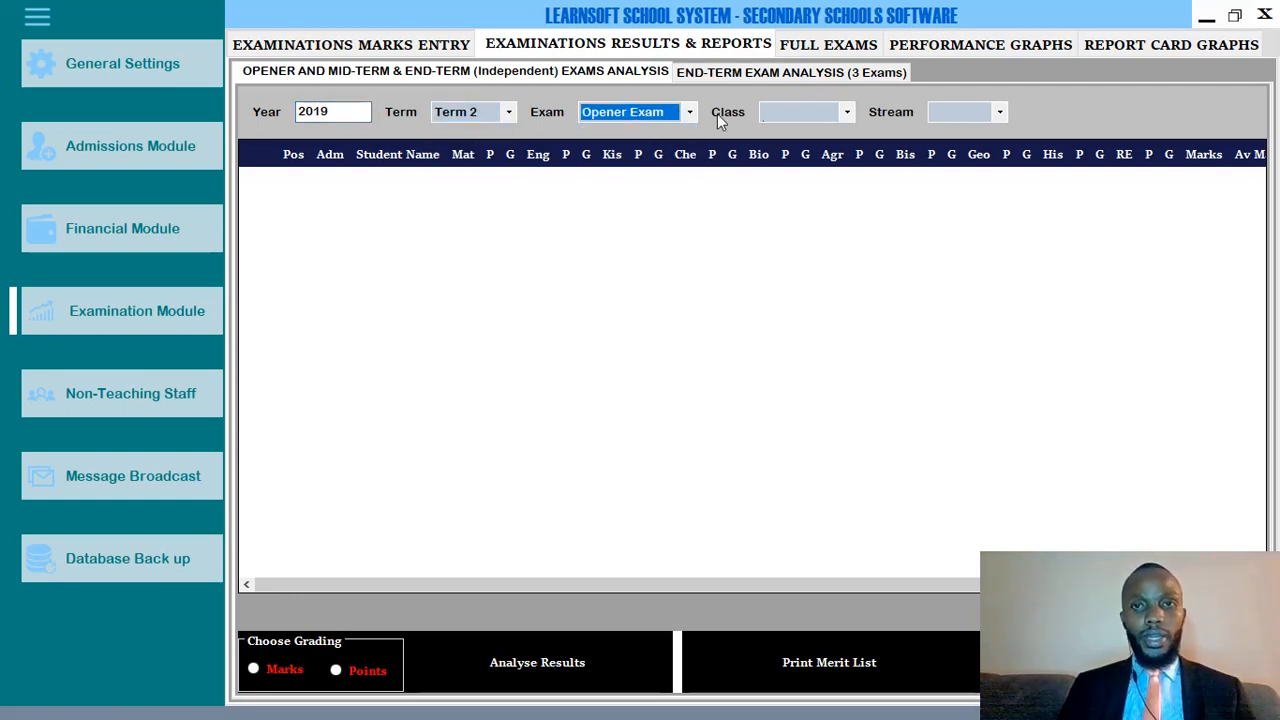
{"action": "left_click", "coordinate": [800, 118]}
{"action": "left_click", "coordinate": [800, 130]}
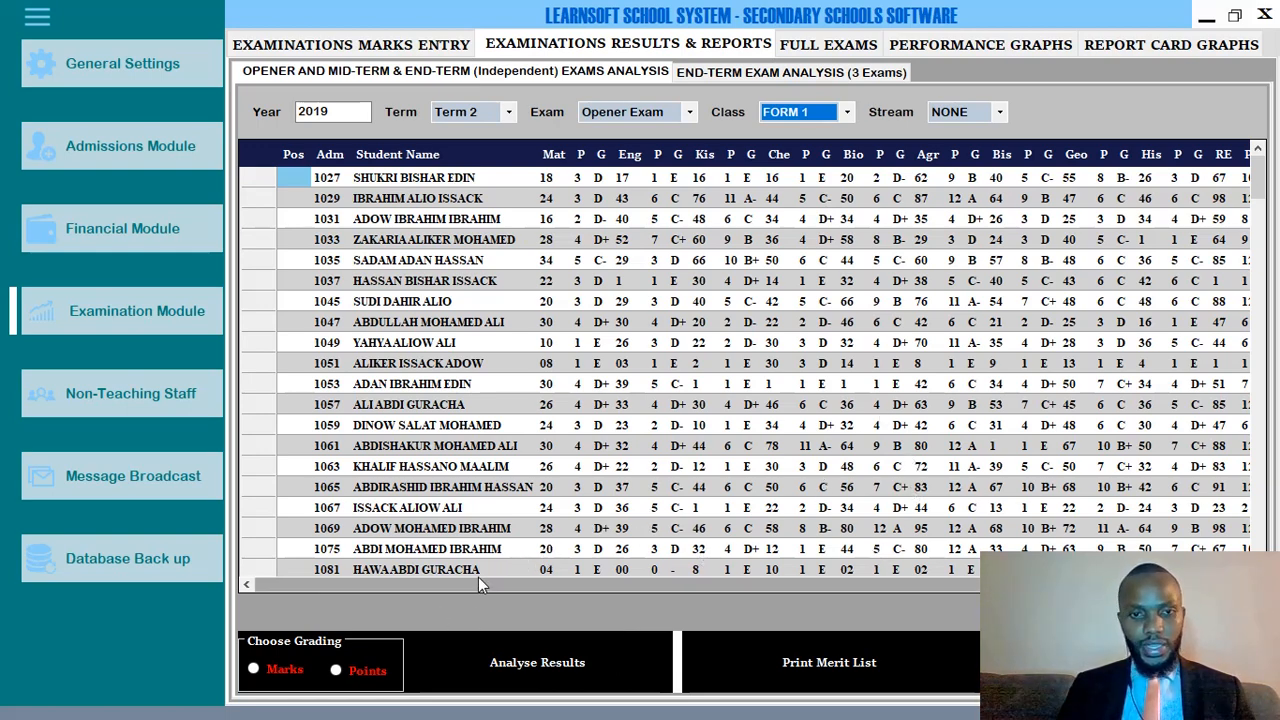
{"action": "left_click_drag", "start_coordinate": [467, 583], "coordinate": [399, 567]}
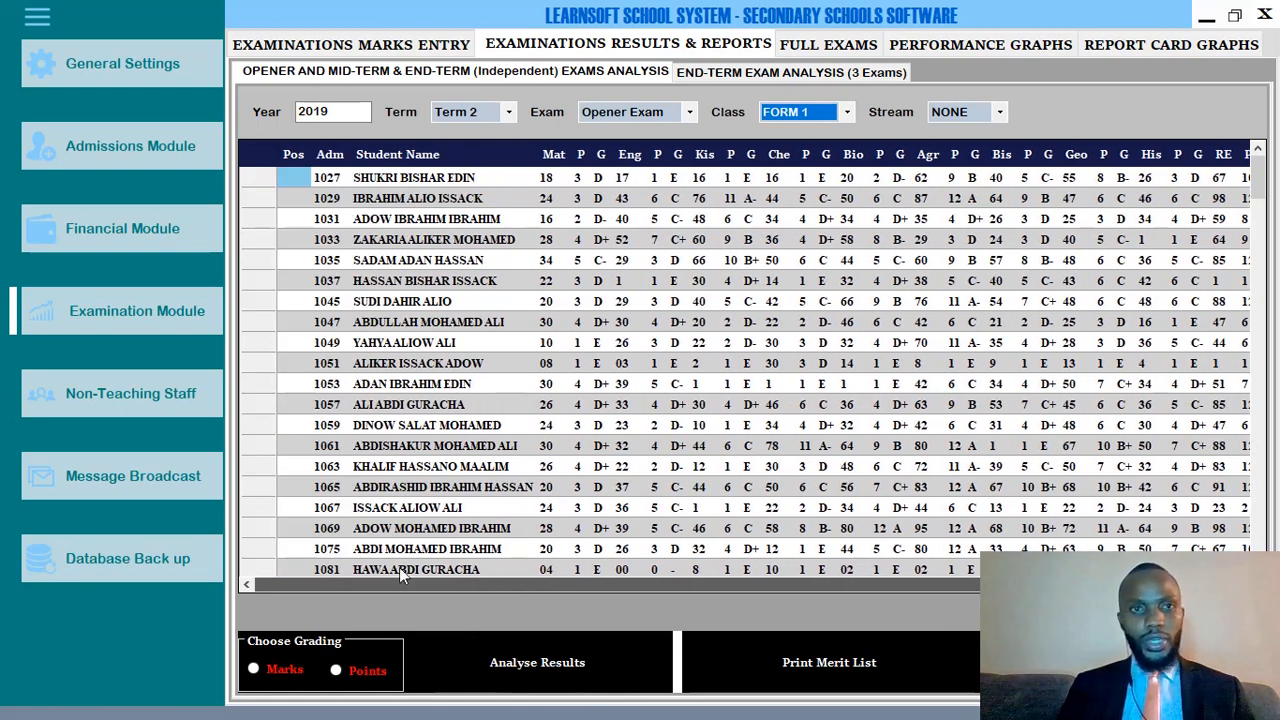
{"action": "left_click", "coordinate": [270, 177]}
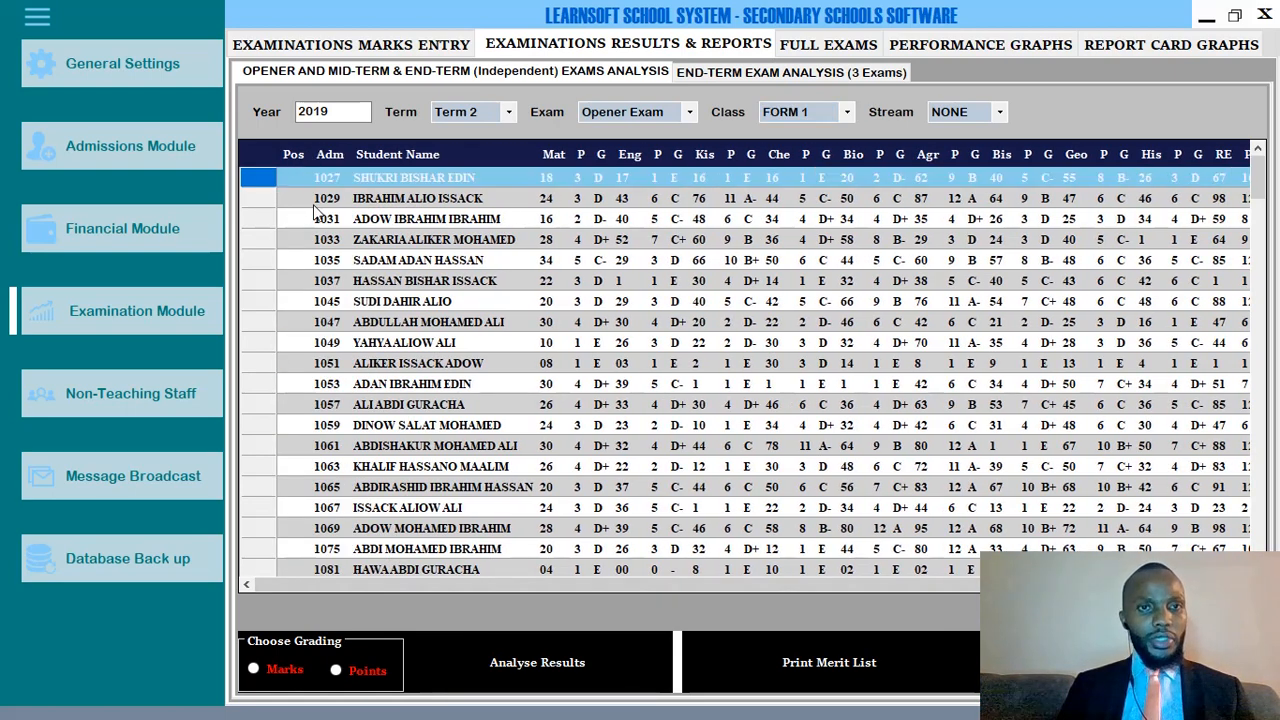
{"action": "left_click", "coordinate": [550, 178]}
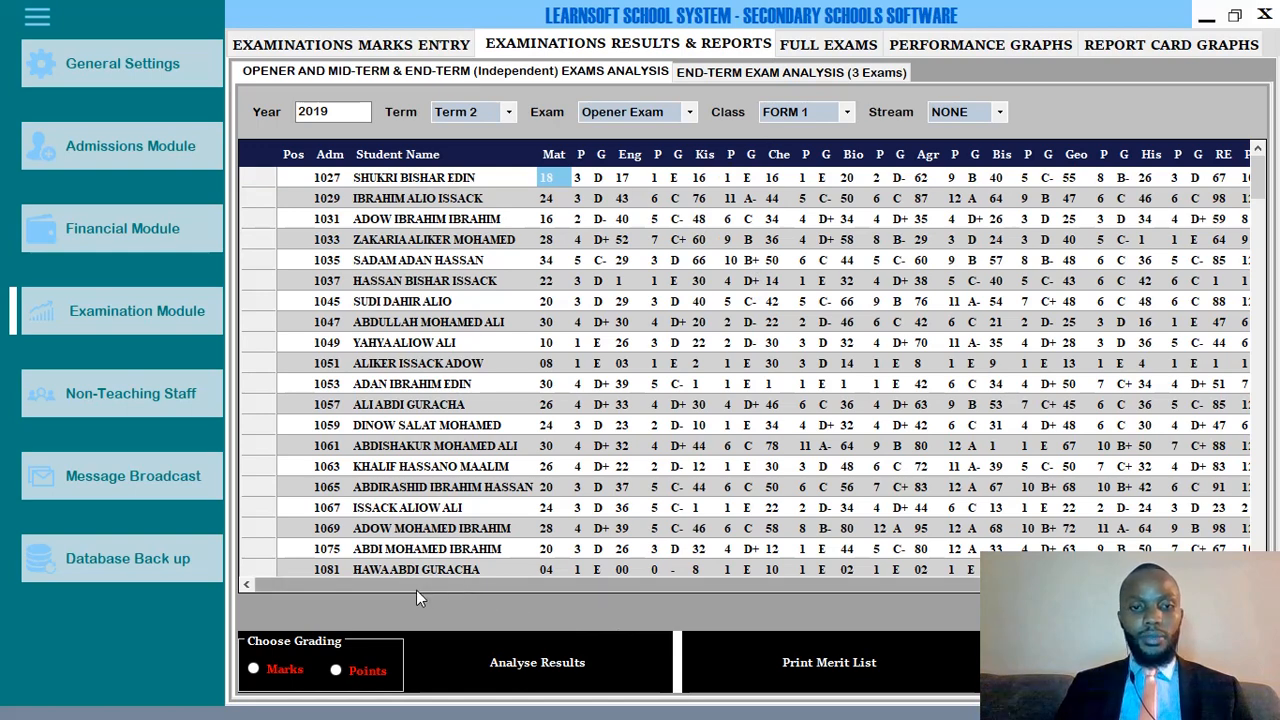
{"action": "left_click_drag", "start_coordinate": [417, 590], "coordinate": [555, 582]}
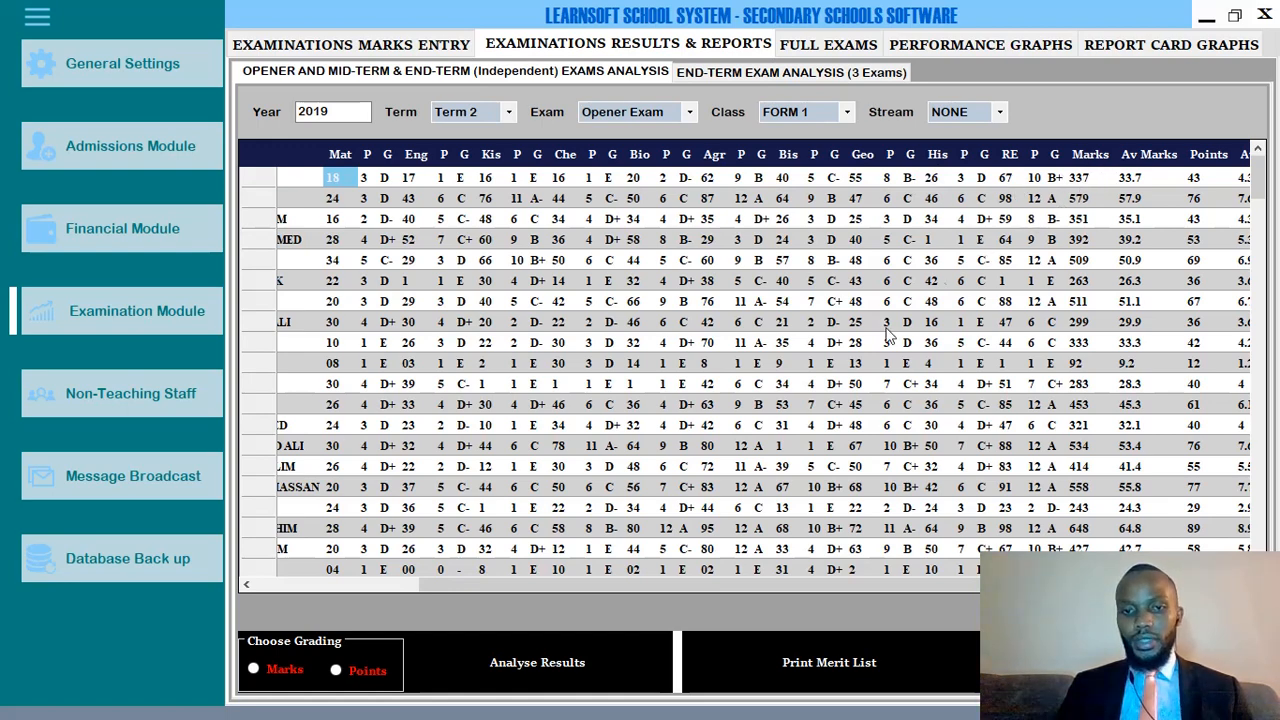
Scroll the Opener Exam table, check the first student's 337 total and average points, and choose Marks grading.
{"action": "left_click_drag", "start_coordinate": [603, 584], "coordinate": [691, 584]}
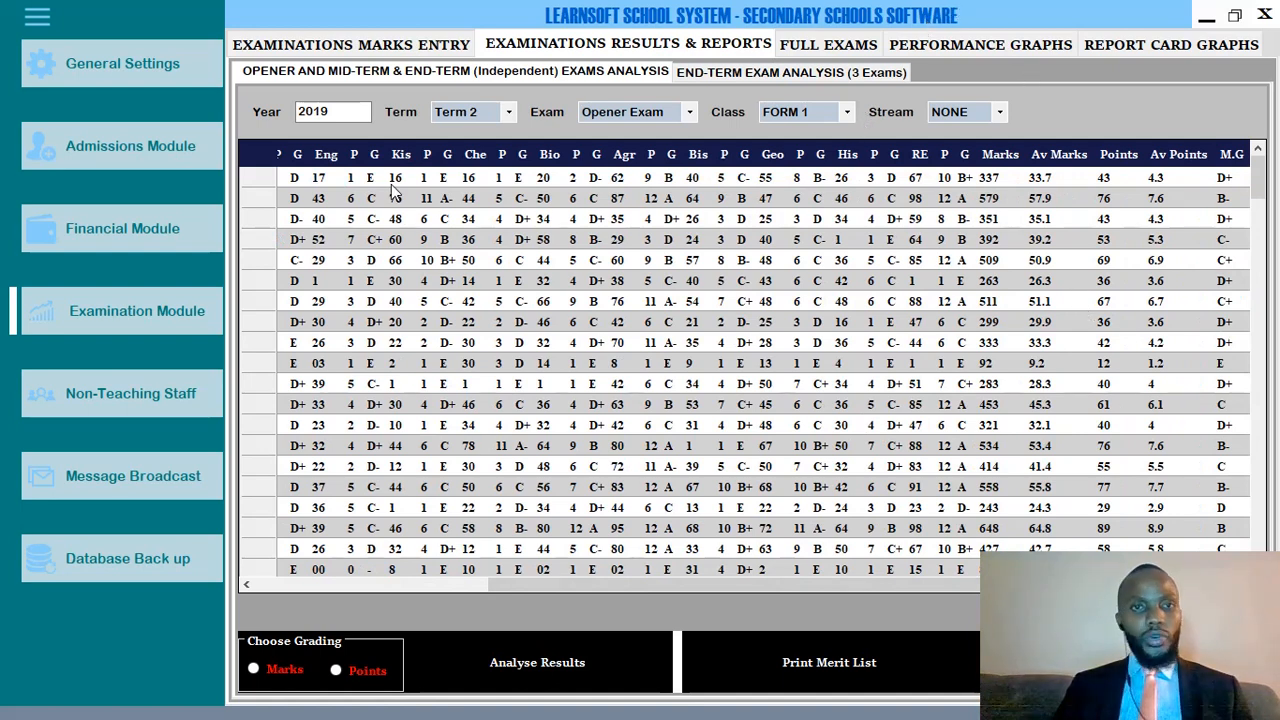
{"action": "left_click", "coordinate": [990, 178]}
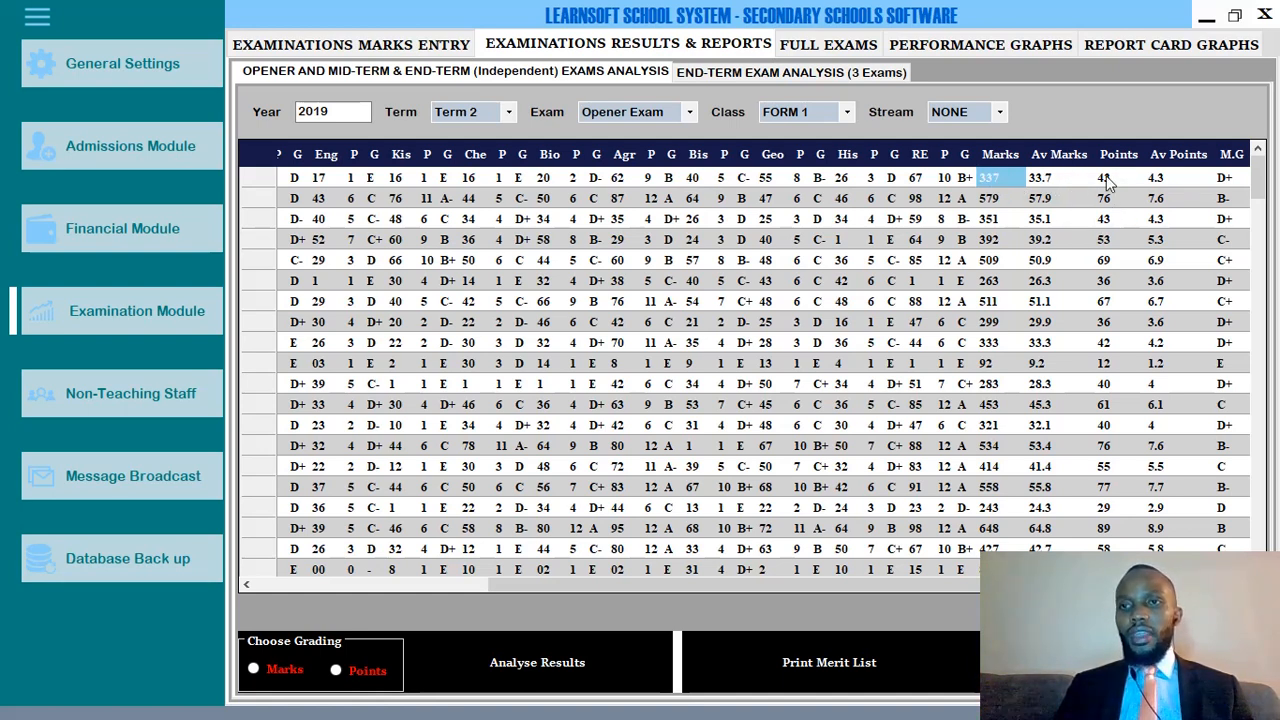
{"action": "left_click", "coordinate": [1180, 180]}
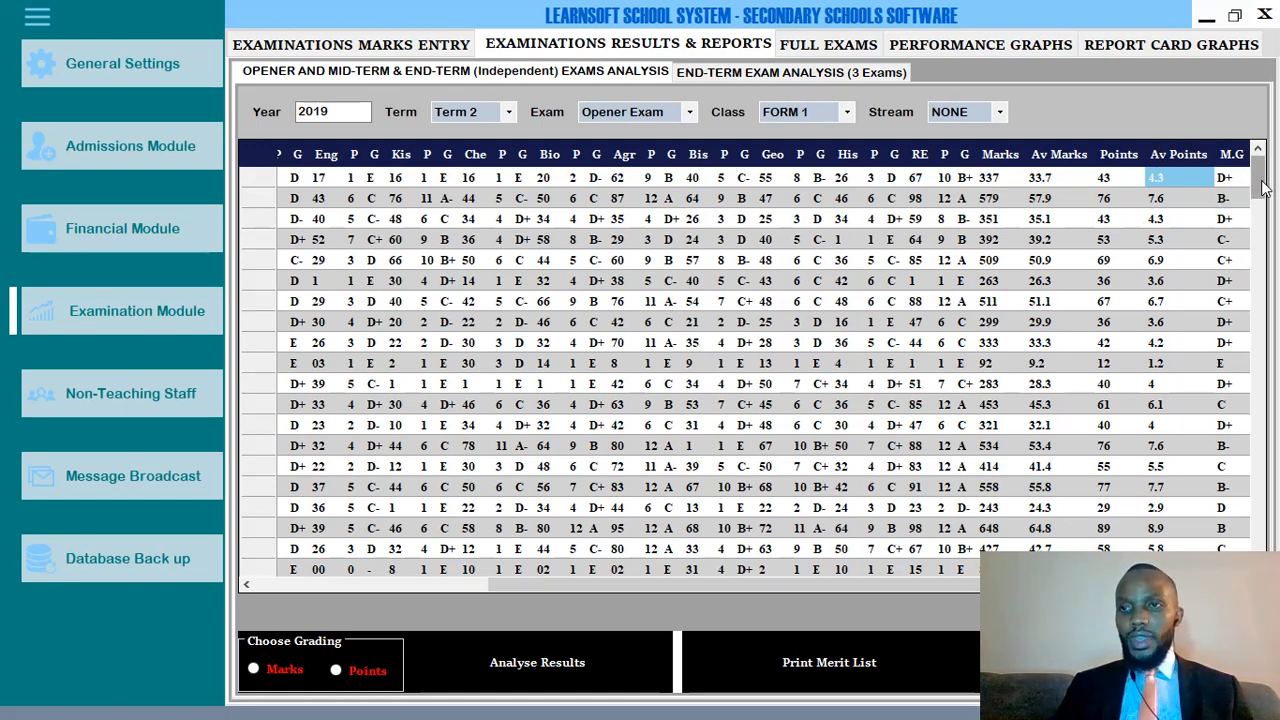
{"action": "left_click_drag", "start_coordinate": [1263, 188], "coordinate": [1263, 545]}
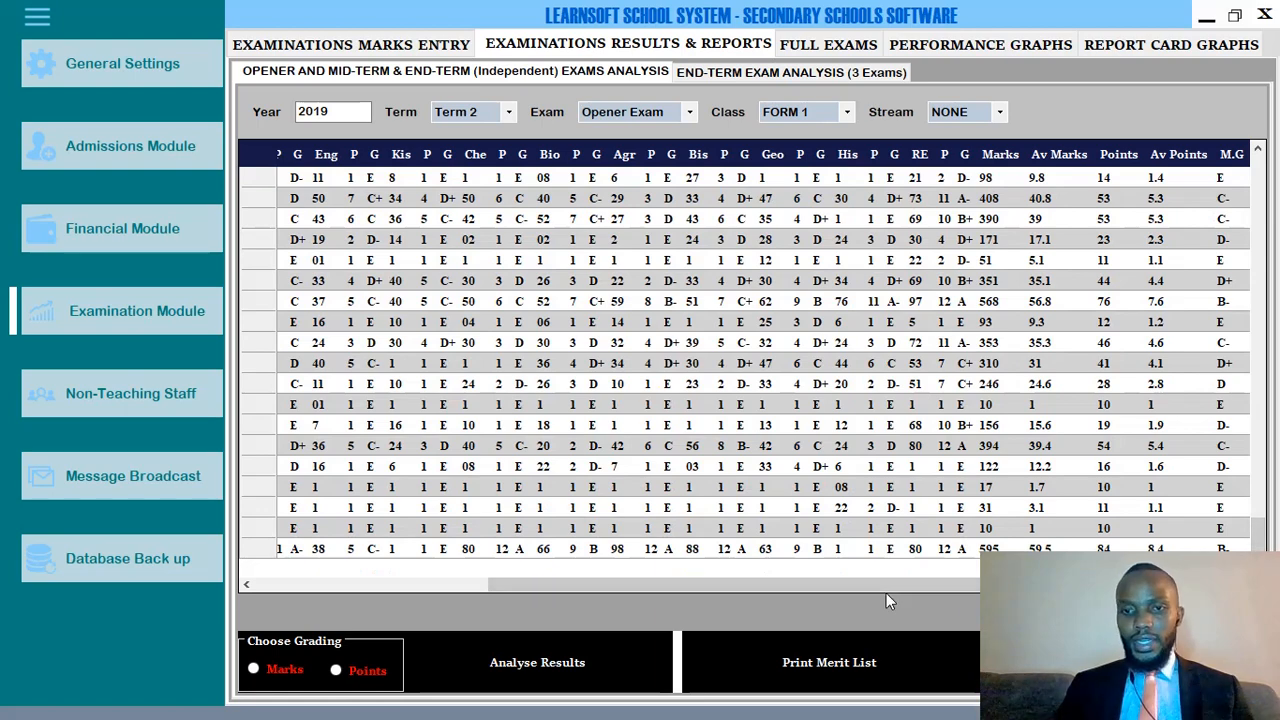
{"action": "left_click_drag", "start_coordinate": [884, 587], "coordinate": [524, 590]}
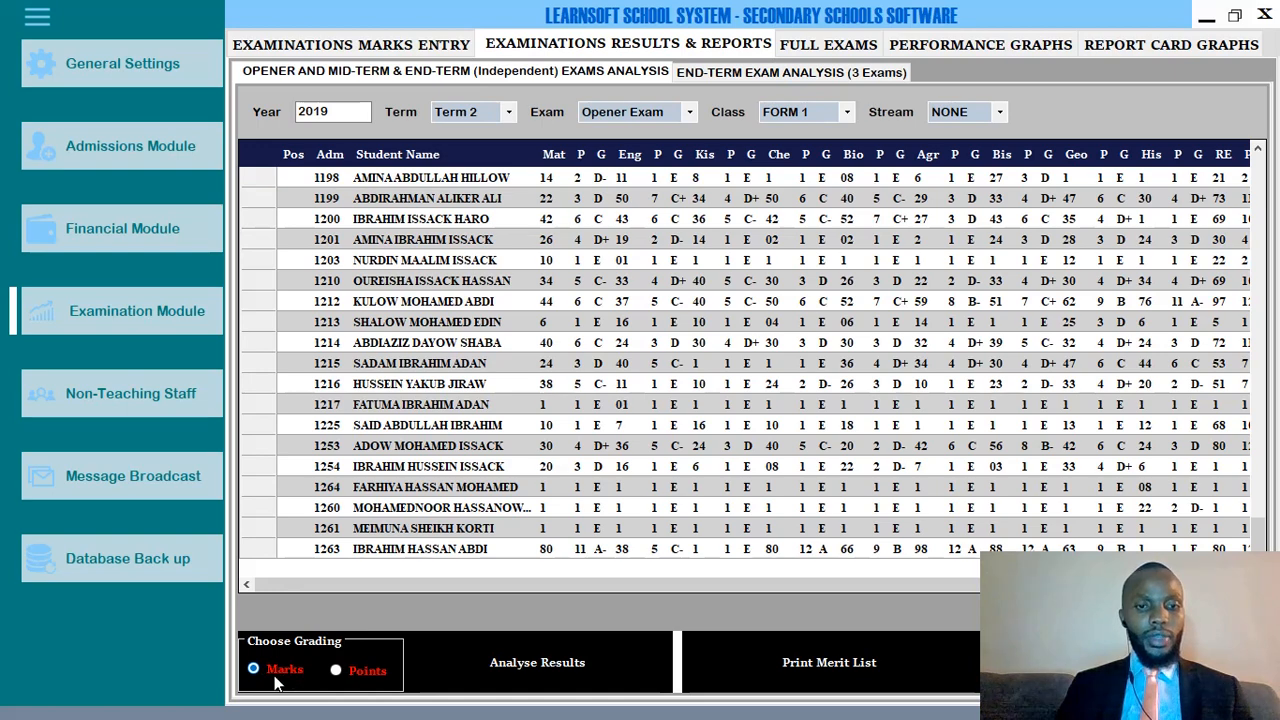
Check the 351-mark totals and the students' total points, then run Analyse Results and Print Merit List.
{"action": "left_click", "coordinate": [800, 582]}
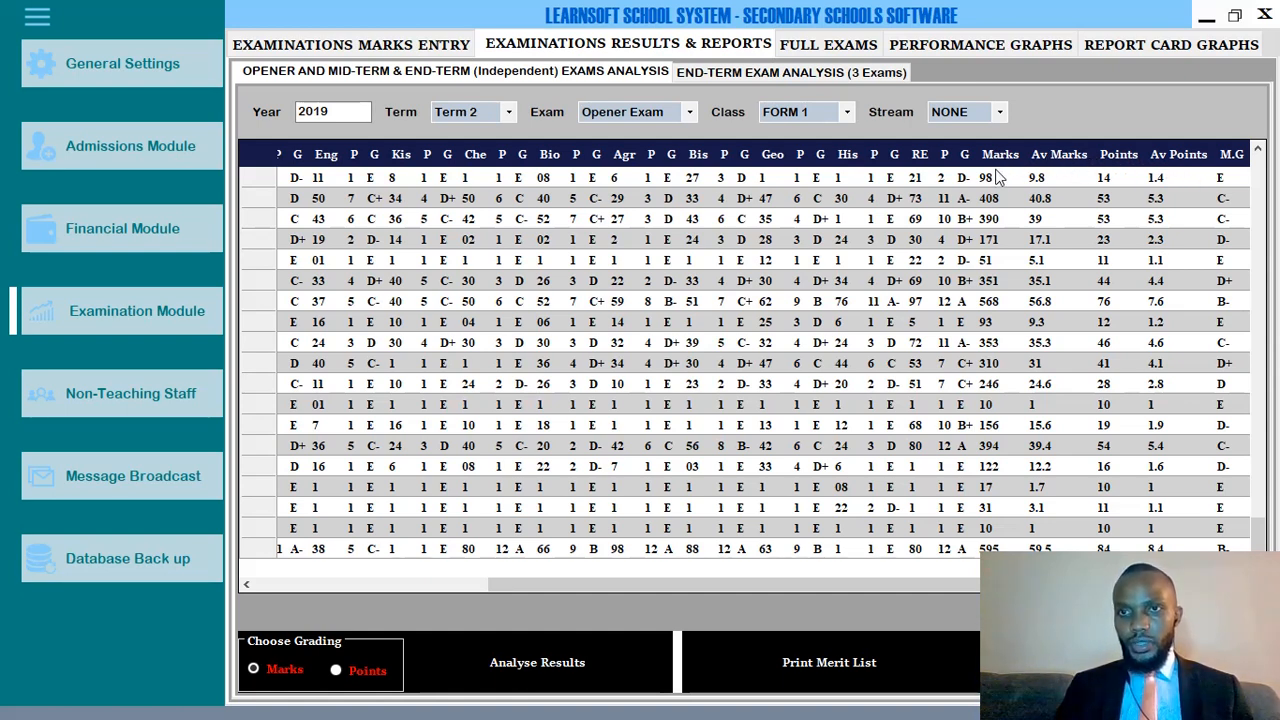
{"action": "left_click", "coordinate": [990, 220]}
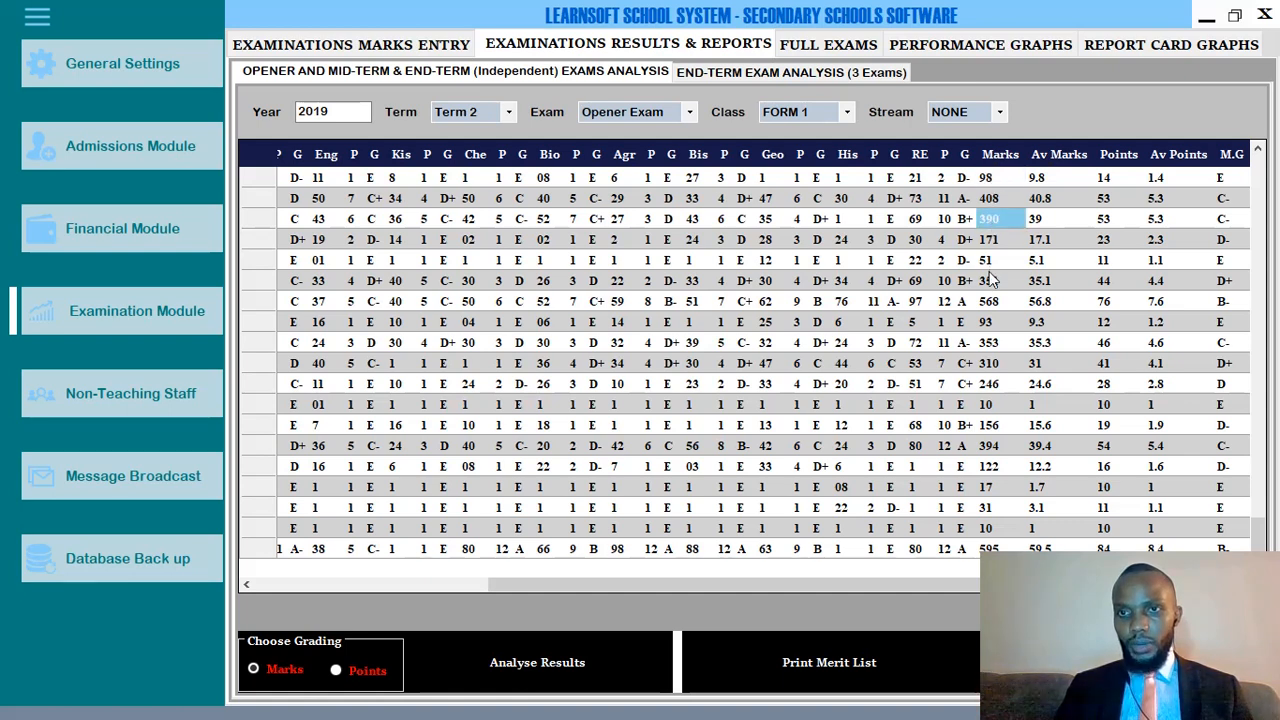
{"action": "left_click", "coordinate": [990, 281]}
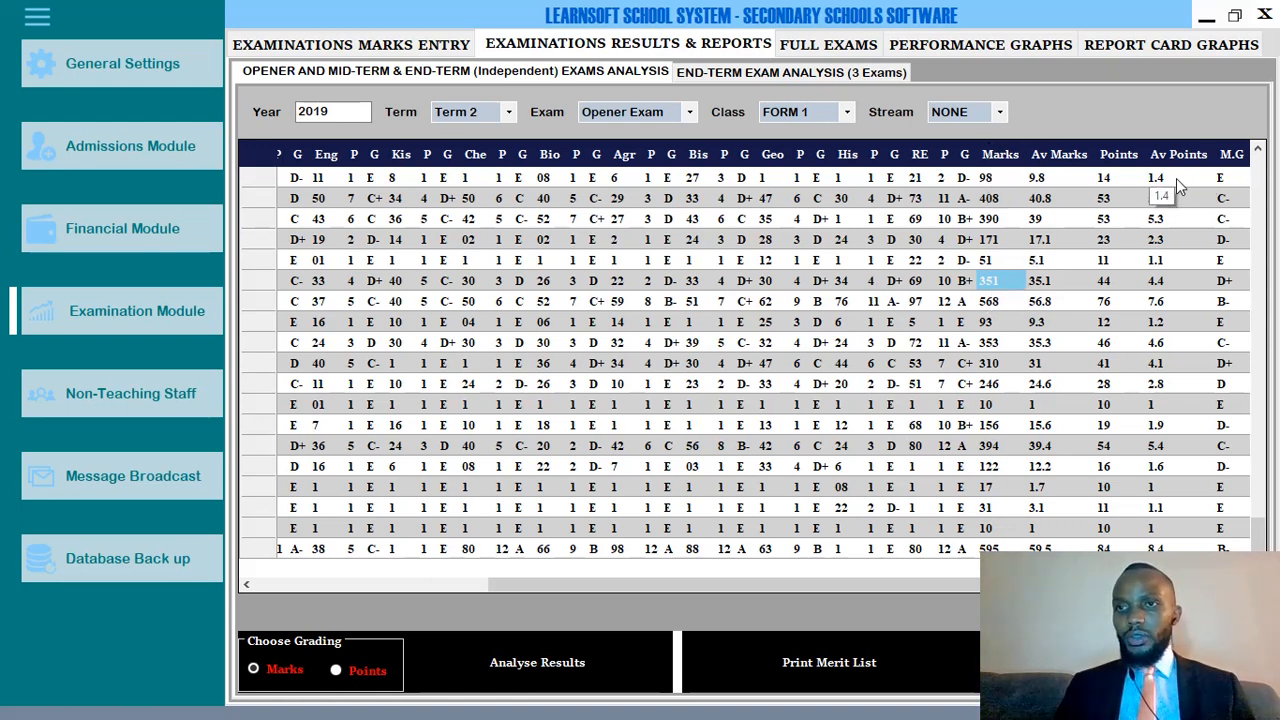
{"action": "left_click", "coordinate": [1115, 176]}
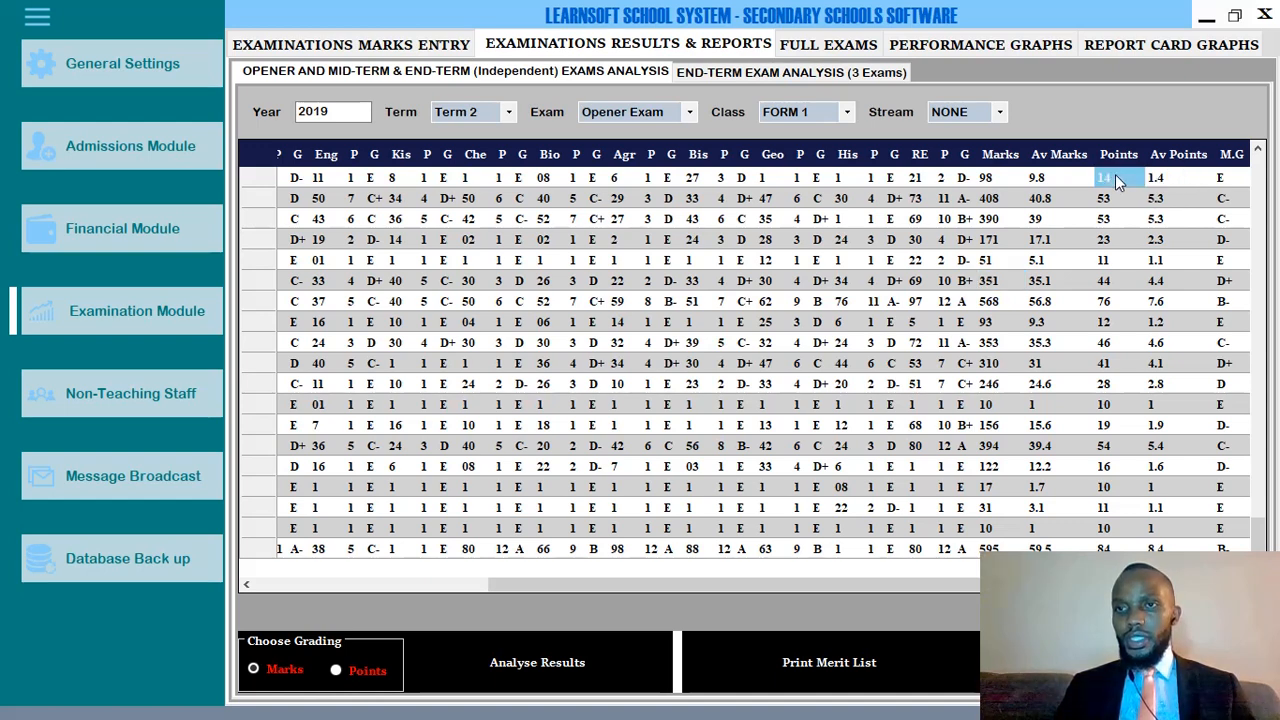
{"action": "left_click", "coordinate": [1108, 203]}
{"action": "left_click", "coordinate": [1110, 216]}
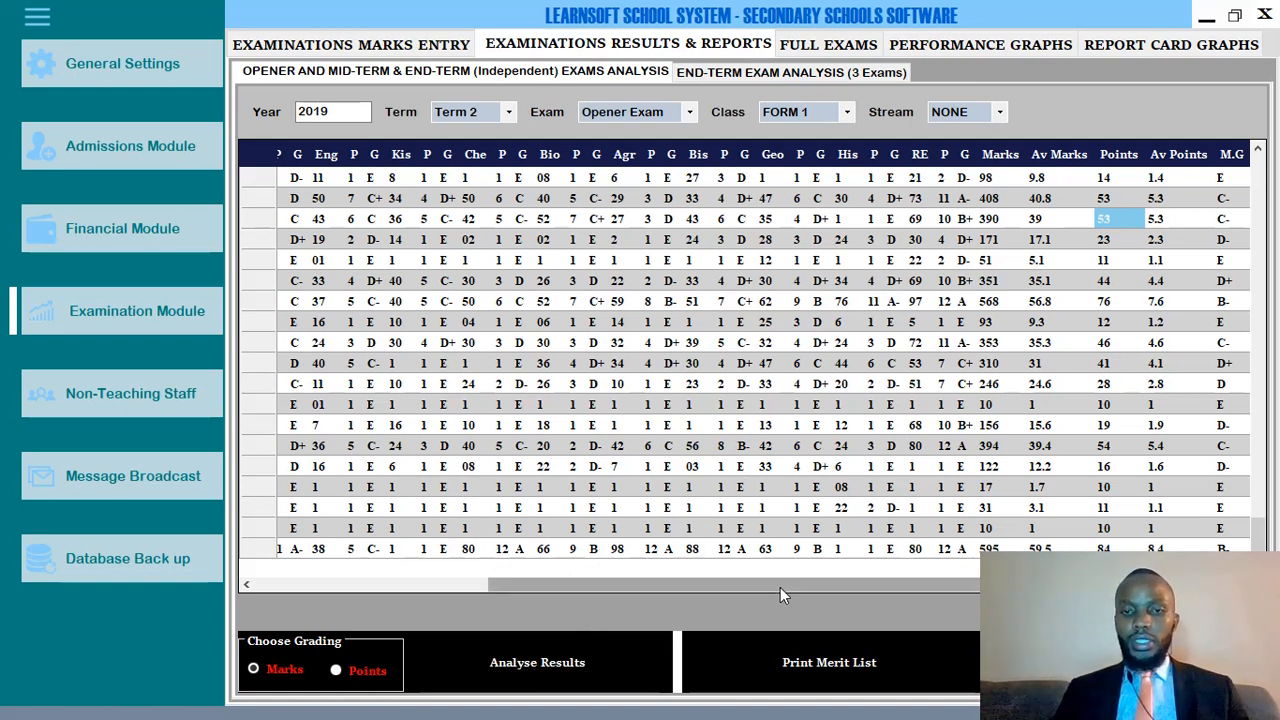
{"action": "left_click", "coordinate": [545, 668]}
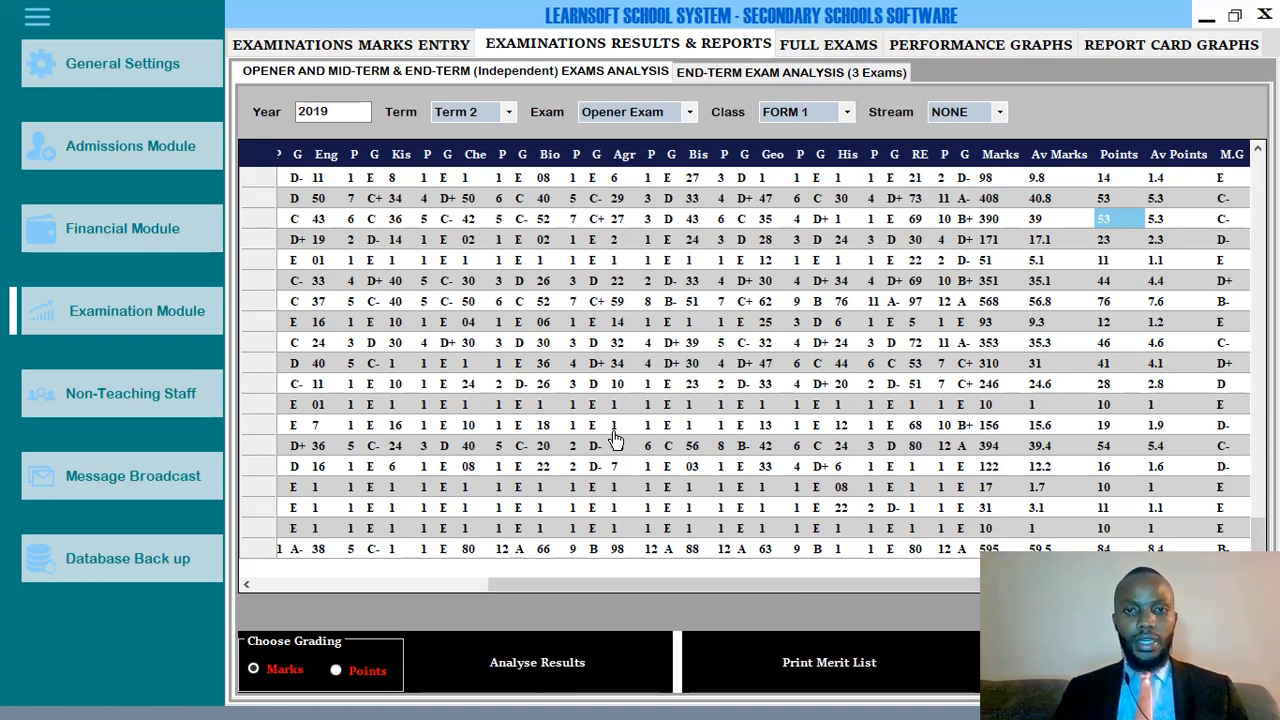
{"action": "left_click", "coordinate": [789, 694]}
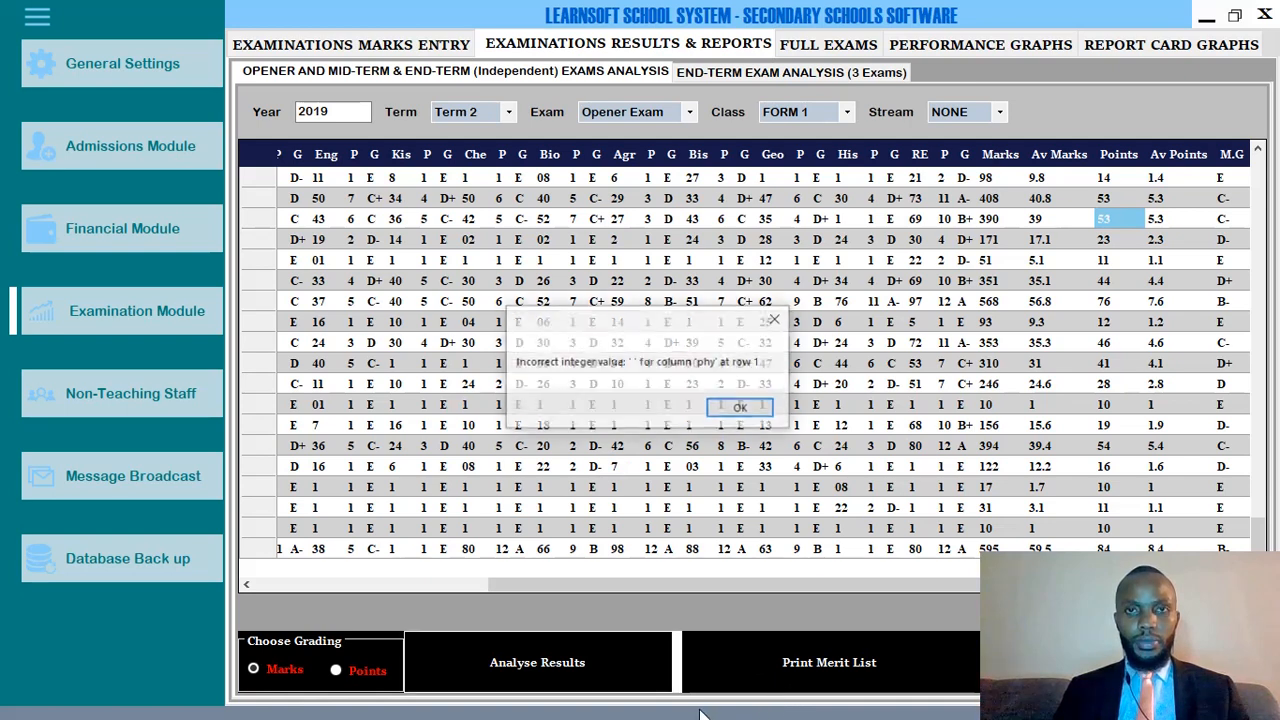
Dismiss the integer value error and load the Mid-Term Exam results for FORM 1.
{"action": "left_click", "coordinate": [740, 409]}
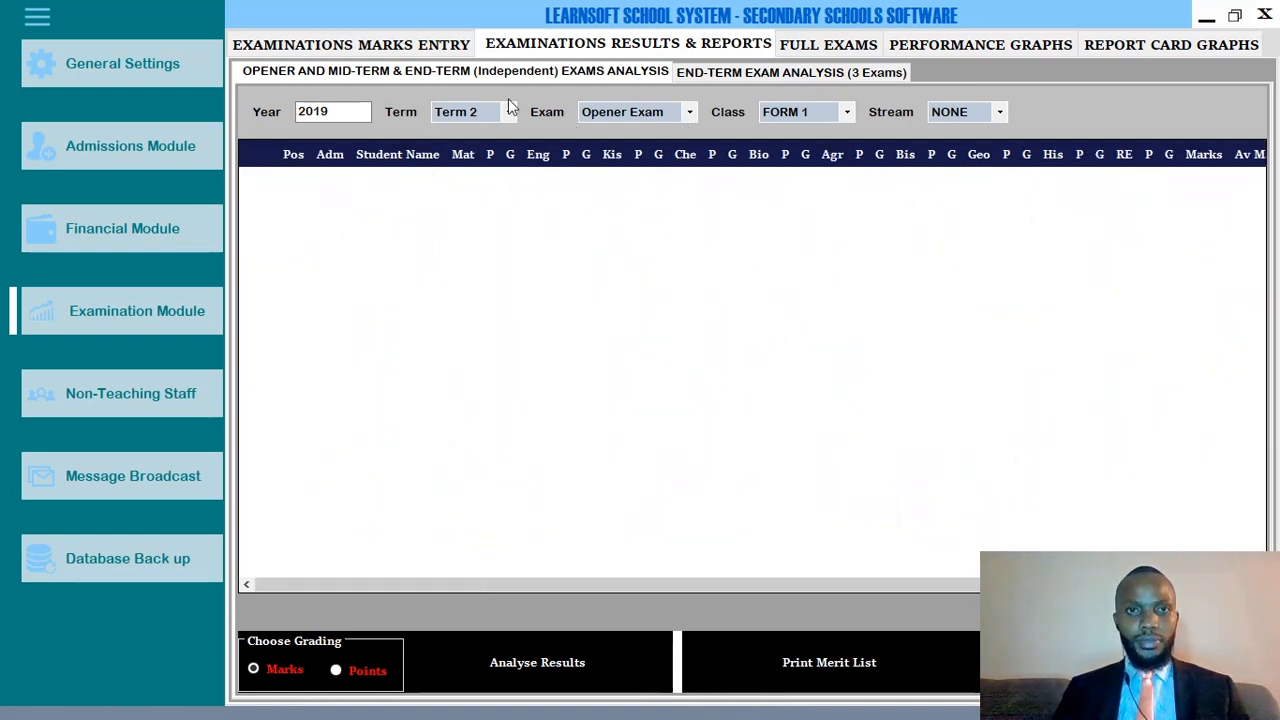
{"action": "left_click", "coordinate": [630, 111]}
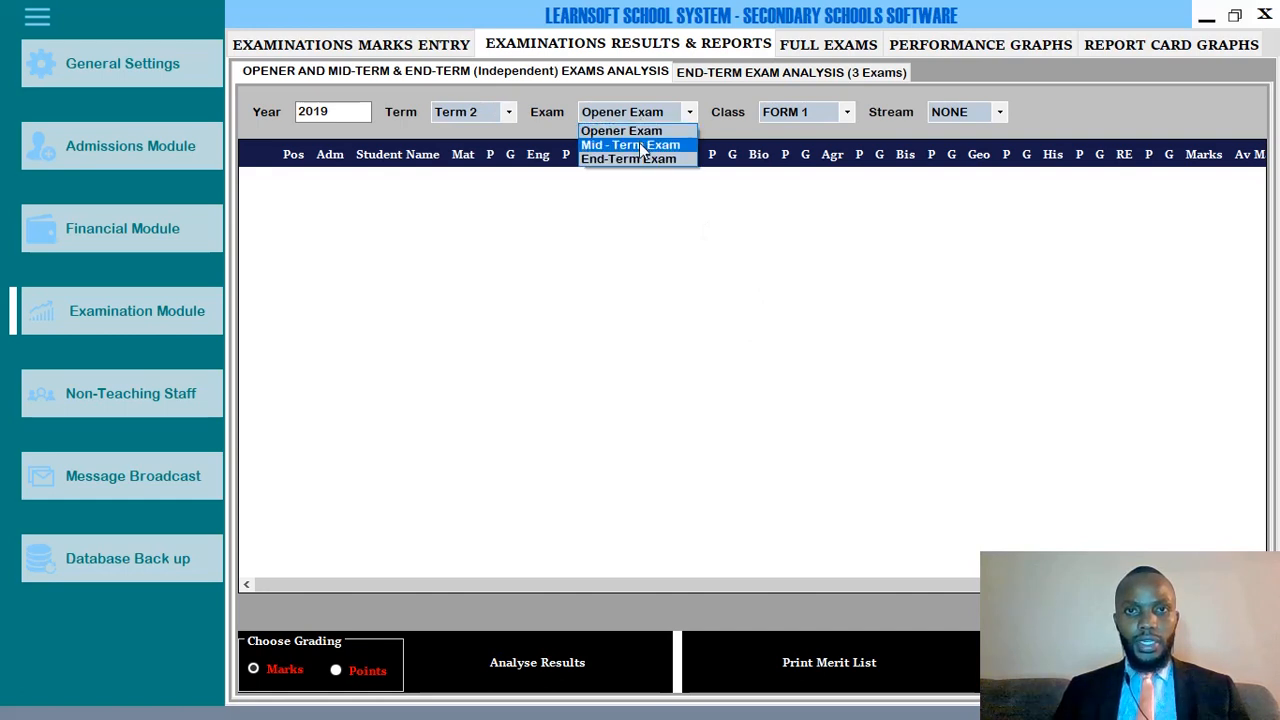
{"action": "left_click", "coordinate": [640, 136]}
{"action": "left_click", "coordinate": [806, 111]}
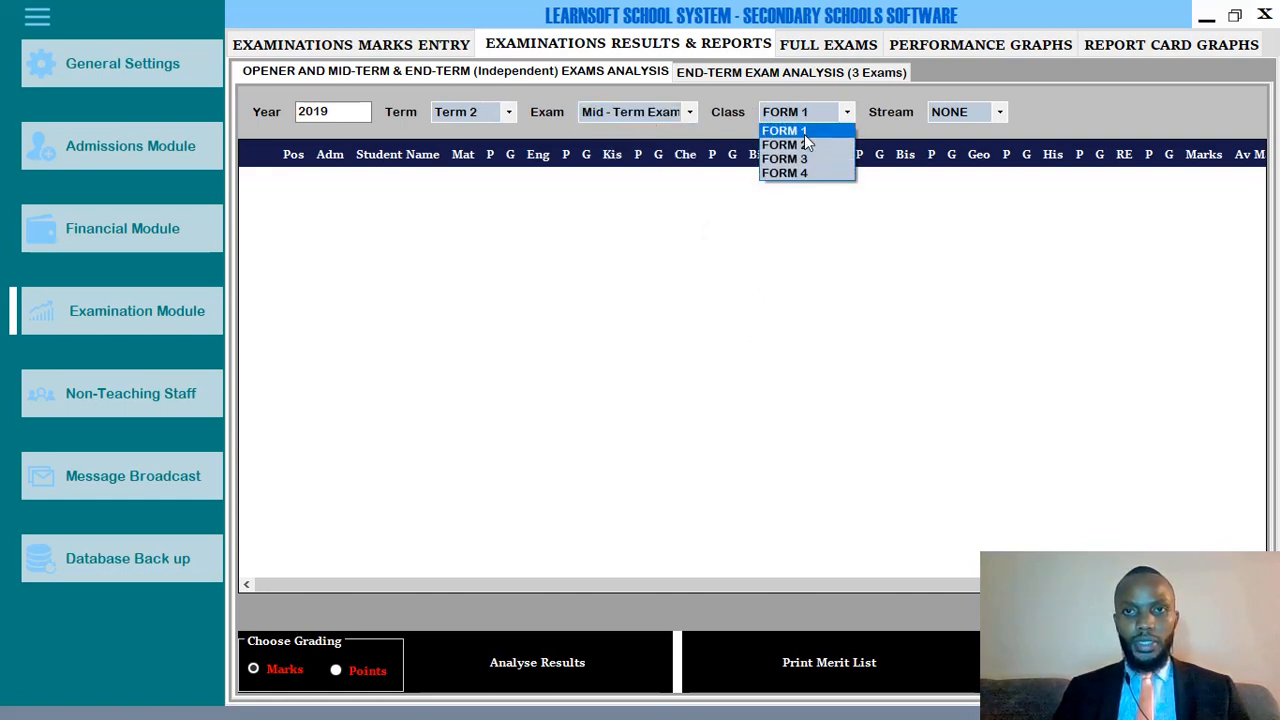
{"action": "left_click", "coordinate": [804, 134]}
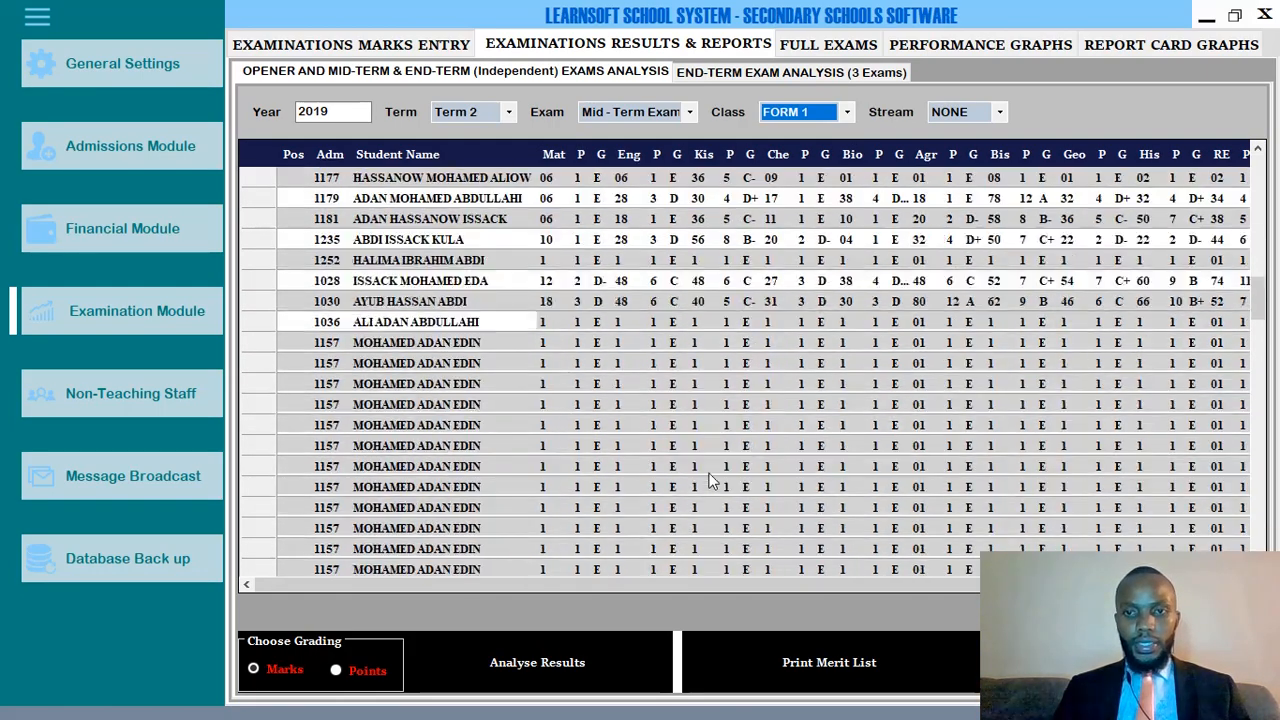
{"action": "left_click_drag", "start_coordinate": [684, 585], "coordinate": [882, 576]}
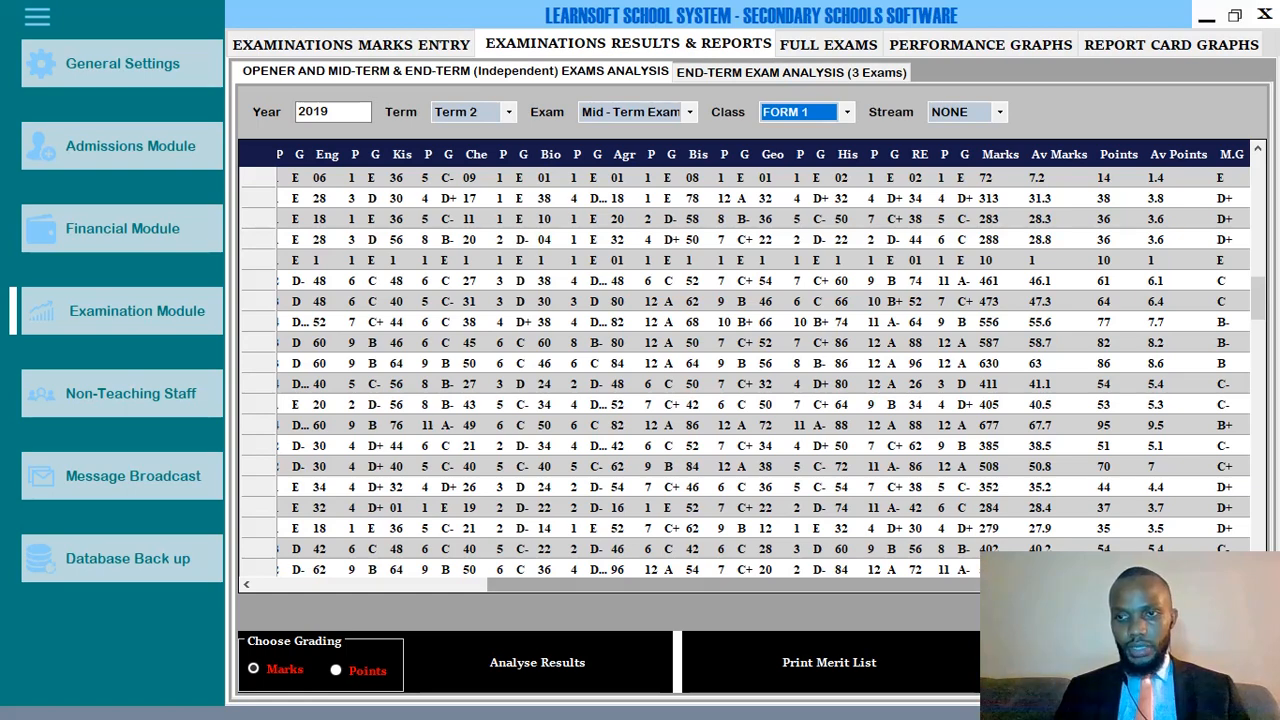
{"action": "left_click_drag", "start_coordinate": [970, 588], "coordinate": [690, 583]}
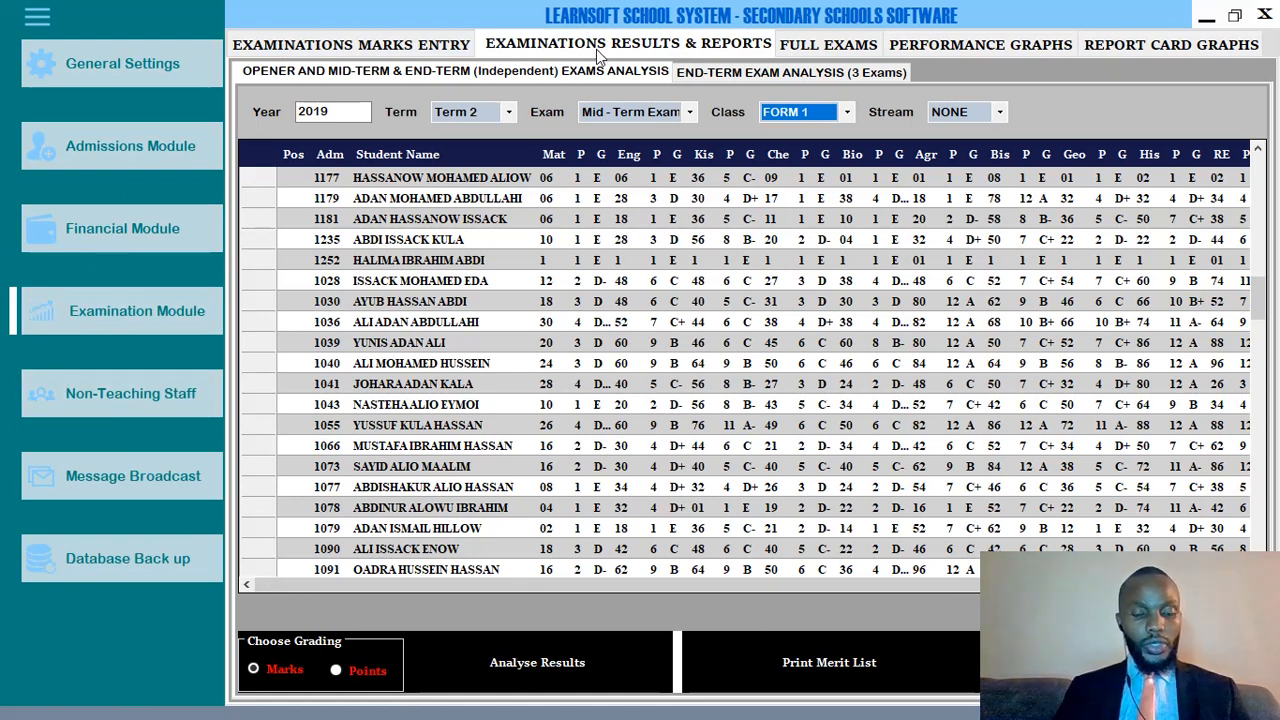
Open File Explorer, move it aside, and open Local Disk (C:) from This PC.
{"action": "key", "text": "super+e"}
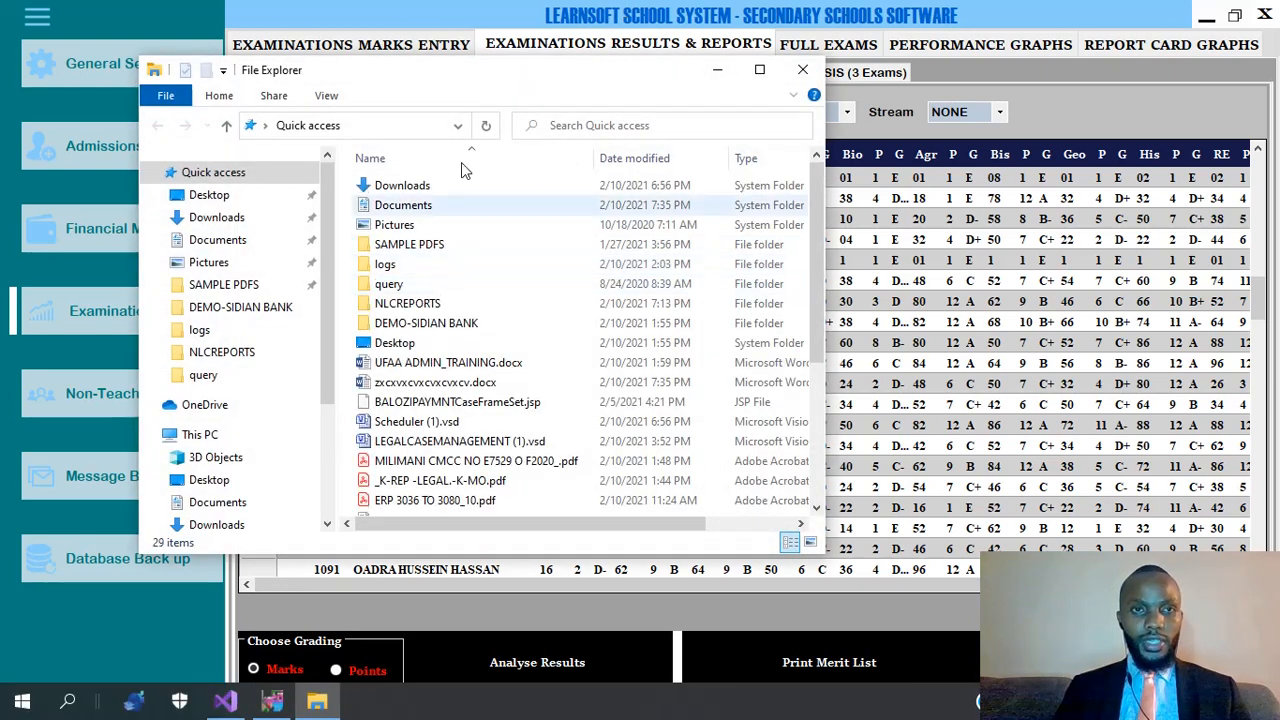
{"action": "left_click_drag", "start_coordinate": [448, 82], "coordinate": [612, 260]}
{"action": "scroll", "coordinate": [370, 565], "scroll_direction": "down", "scroll_amount": 2}
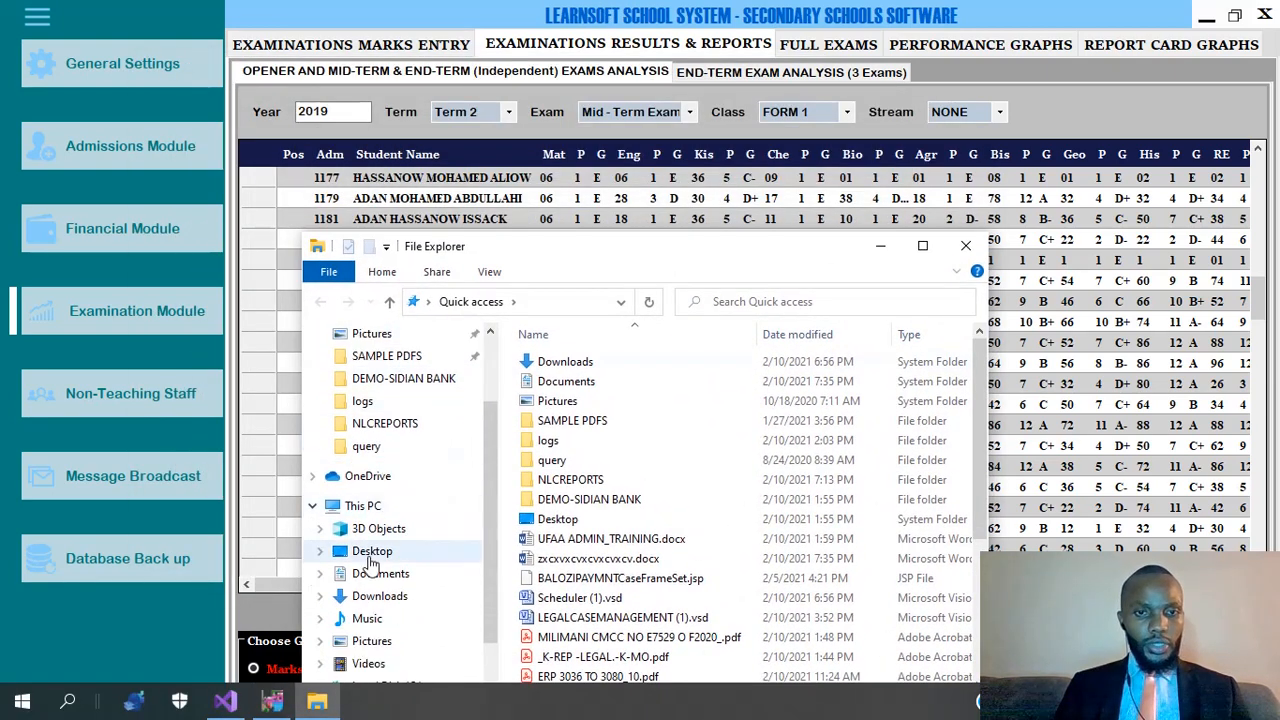
{"action": "left_click", "coordinate": [366, 506]}
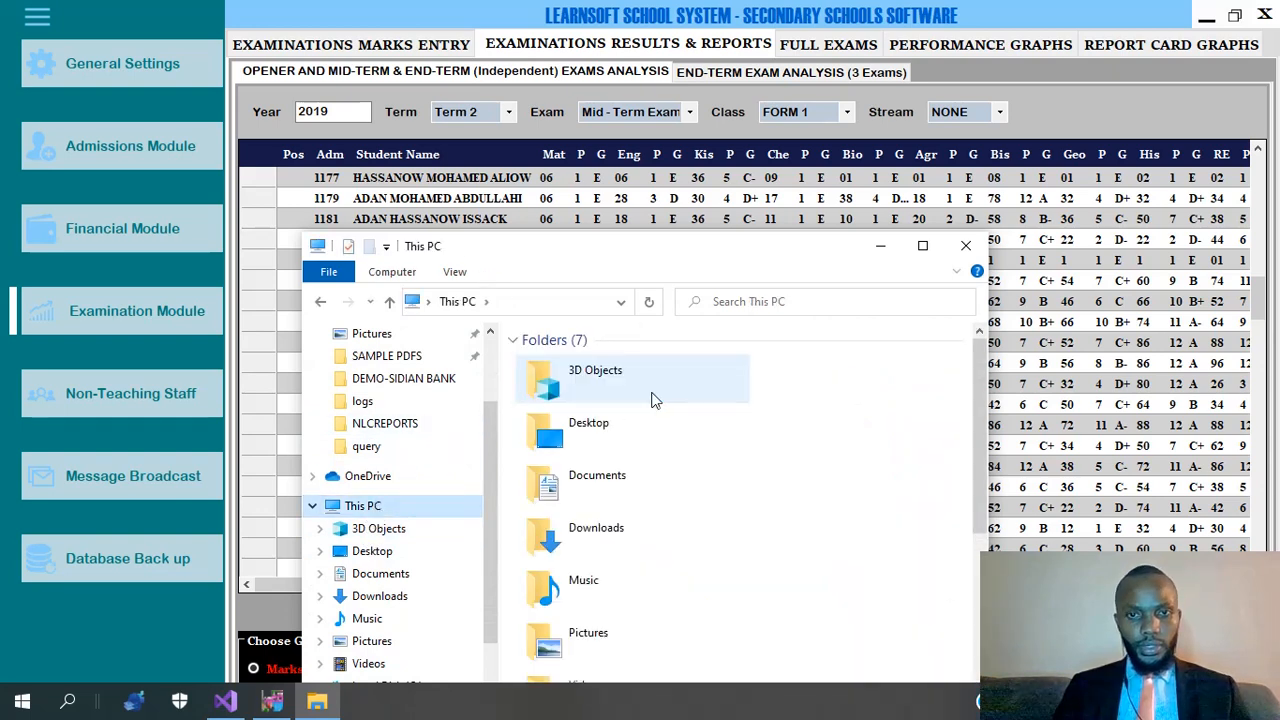
{"action": "scroll", "coordinate": [652, 400], "scroll_direction": "down", "scroll_amount": 3}
{"action": "double_click", "coordinate": [640, 498]}
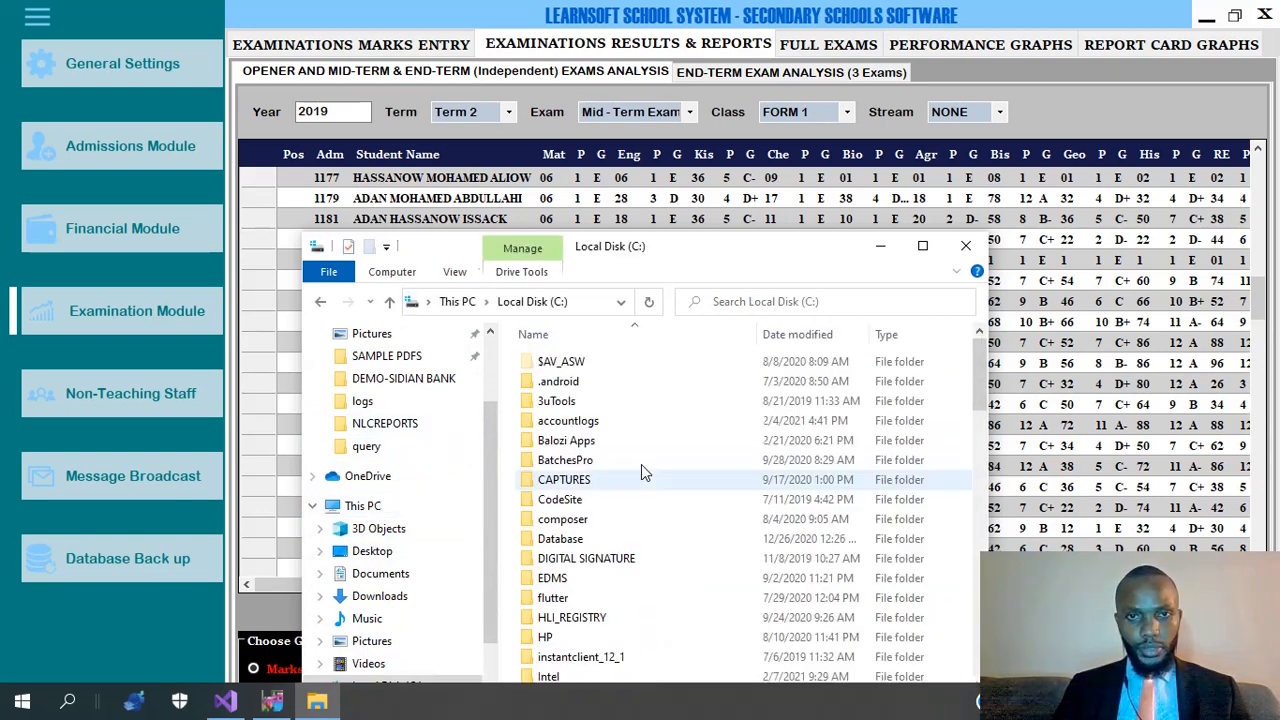
{"action": "scroll", "coordinate": [615, 422], "scroll_direction": "down", "scroll_amount": 5}
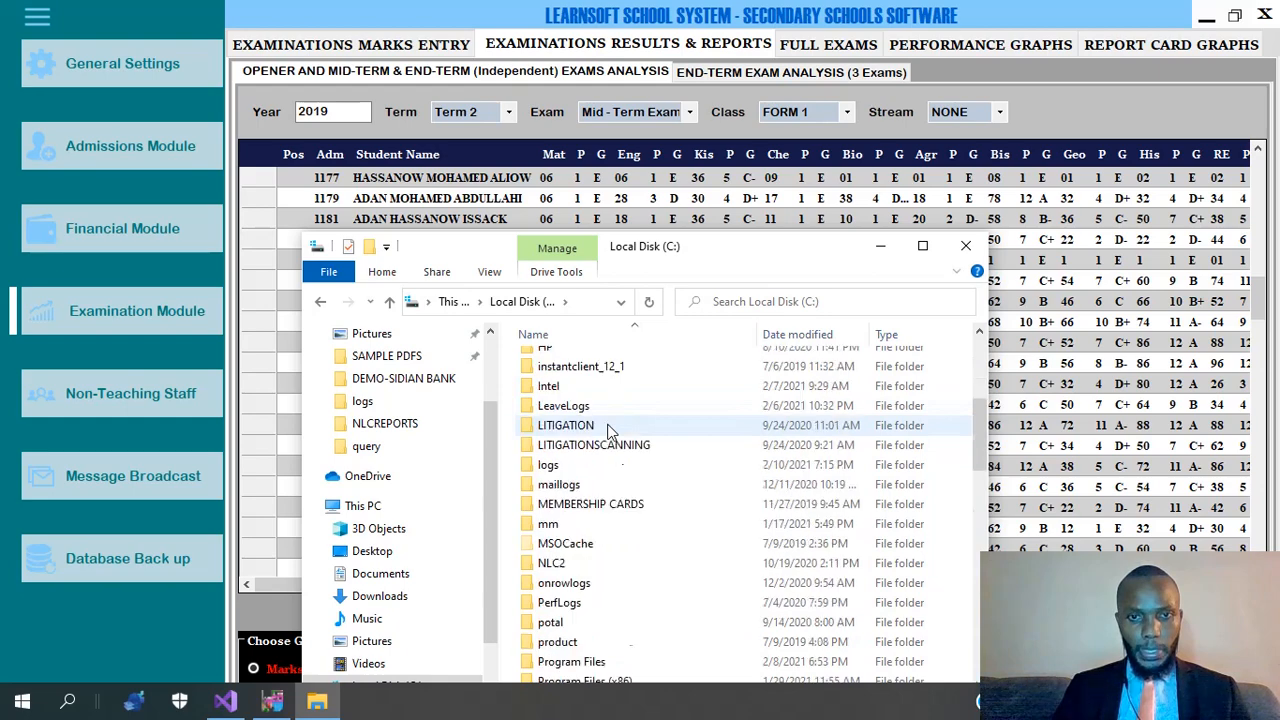
{"action": "scroll", "coordinate": [608, 425], "scroll_direction": "down", "scroll_amount": 13}
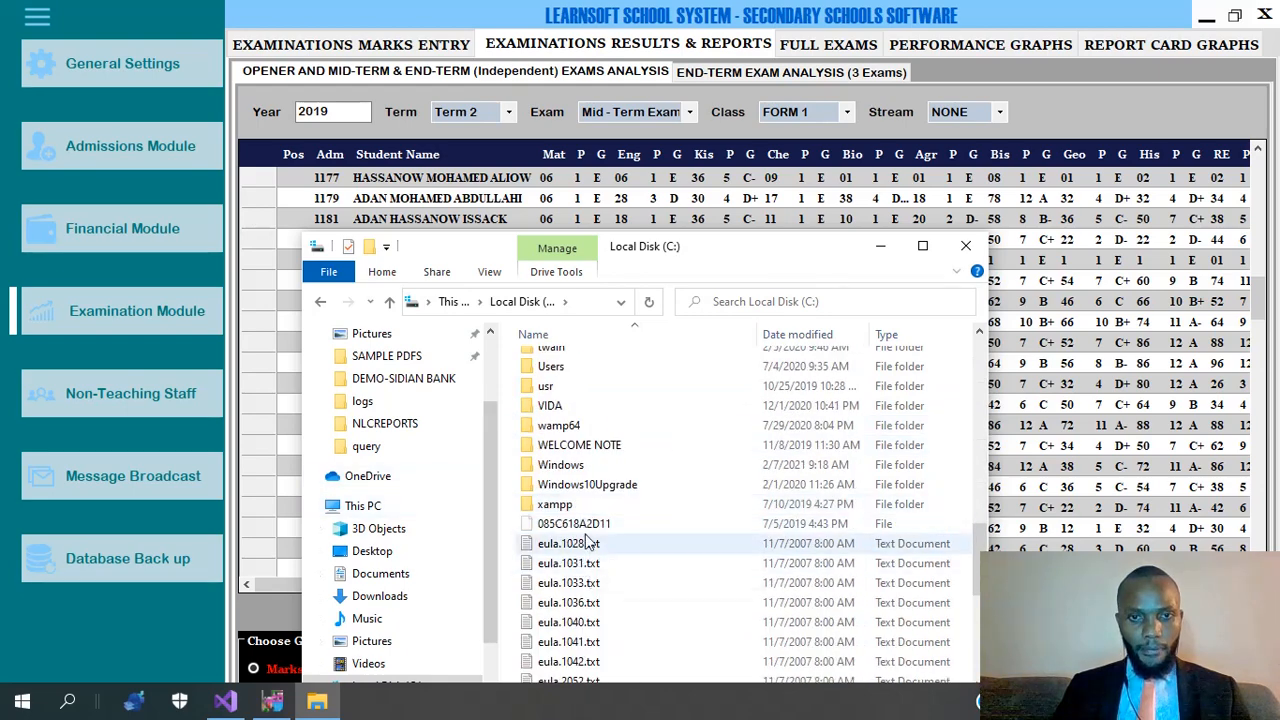
{"action": "scroll", "coordinate": [581, 421], "scroll_direction": "up", "scroll_amount": 2}
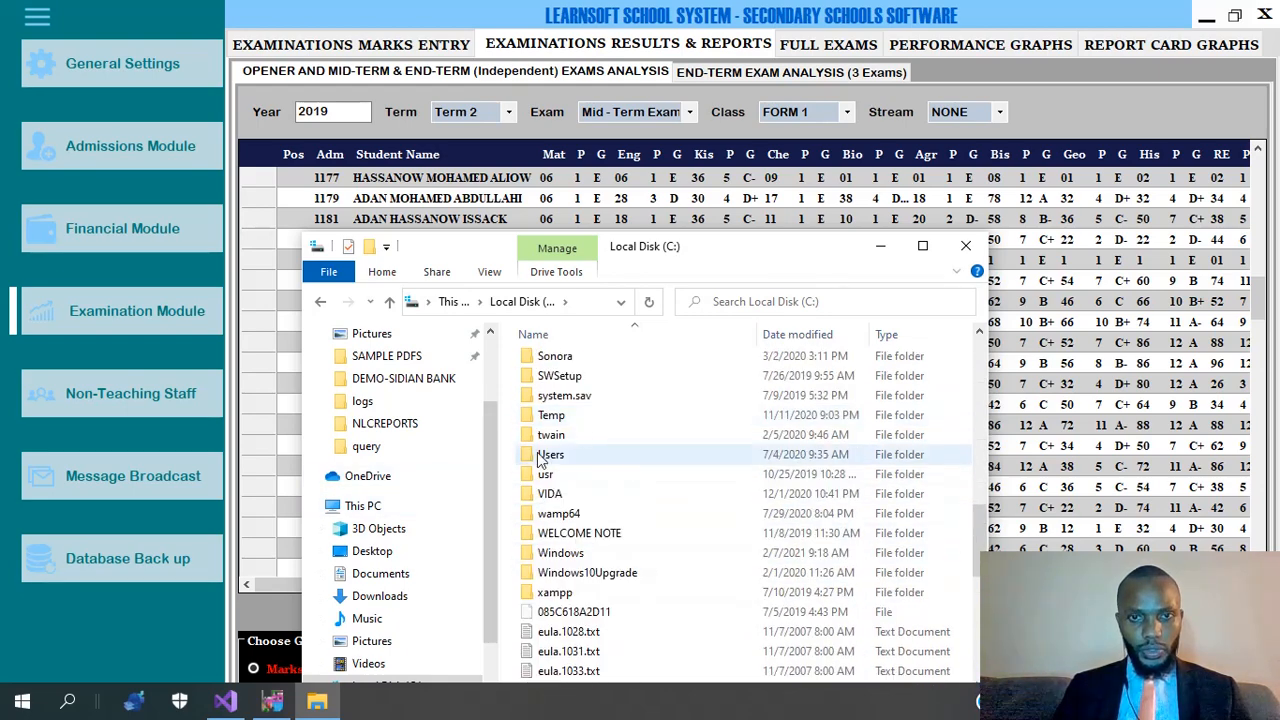
{"action": "scroll", "coordinate": [371, 571], "scroll_direction": "down", "scroll_amount": 1}
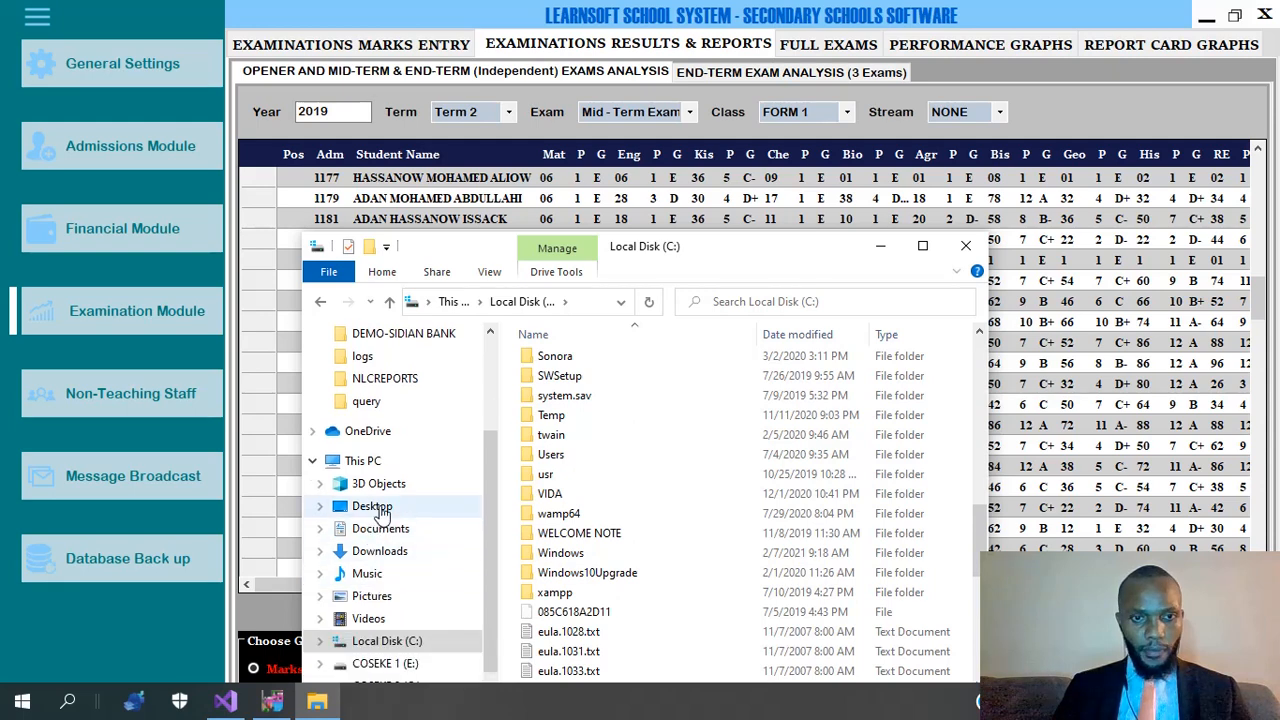
{"action": "scroll", "coordinate": [395, 640], "scroll_direction": "down", "scroll_amount": 1}
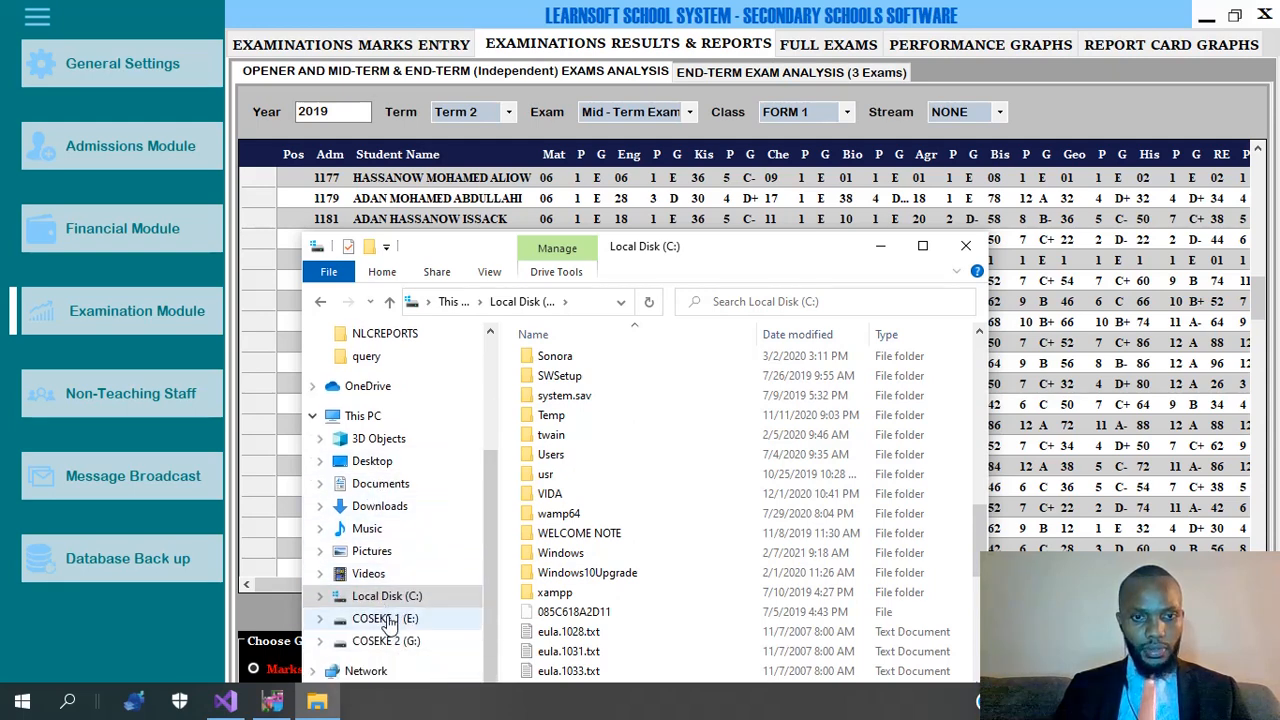
Look through the COSEKE 1 (E:) drive, then return to Local Disk (C:).
{"action": "left_click", "coordinate": [385, 618]}
{"action": "scroll", "coordinate": [617, 472], "scroll_direction": "down", "scroll_amount": 3}
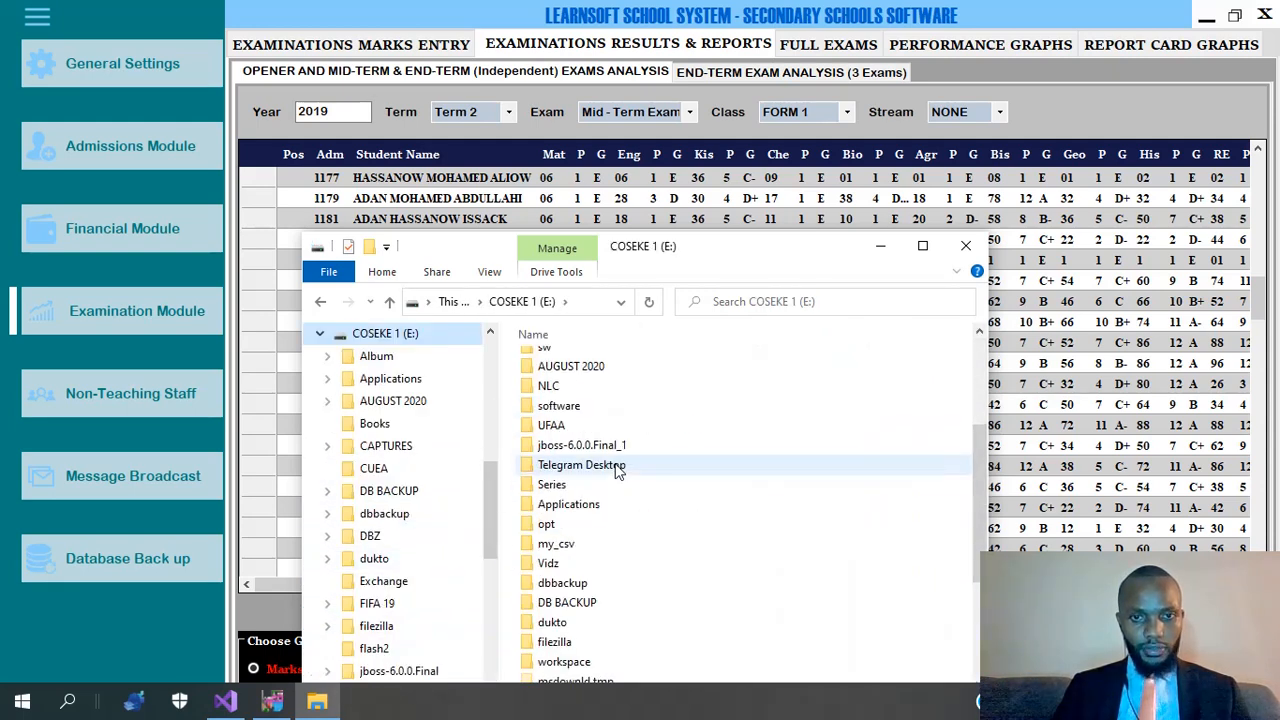
{"action": "scroll", "coordinate": [617, 472], "scroll_direction": "down", "scroll_amount": 3}
{"action": "scroll", "coordinate": [393, 535], "scroll_direction": "up", "scroll_amount": 1}
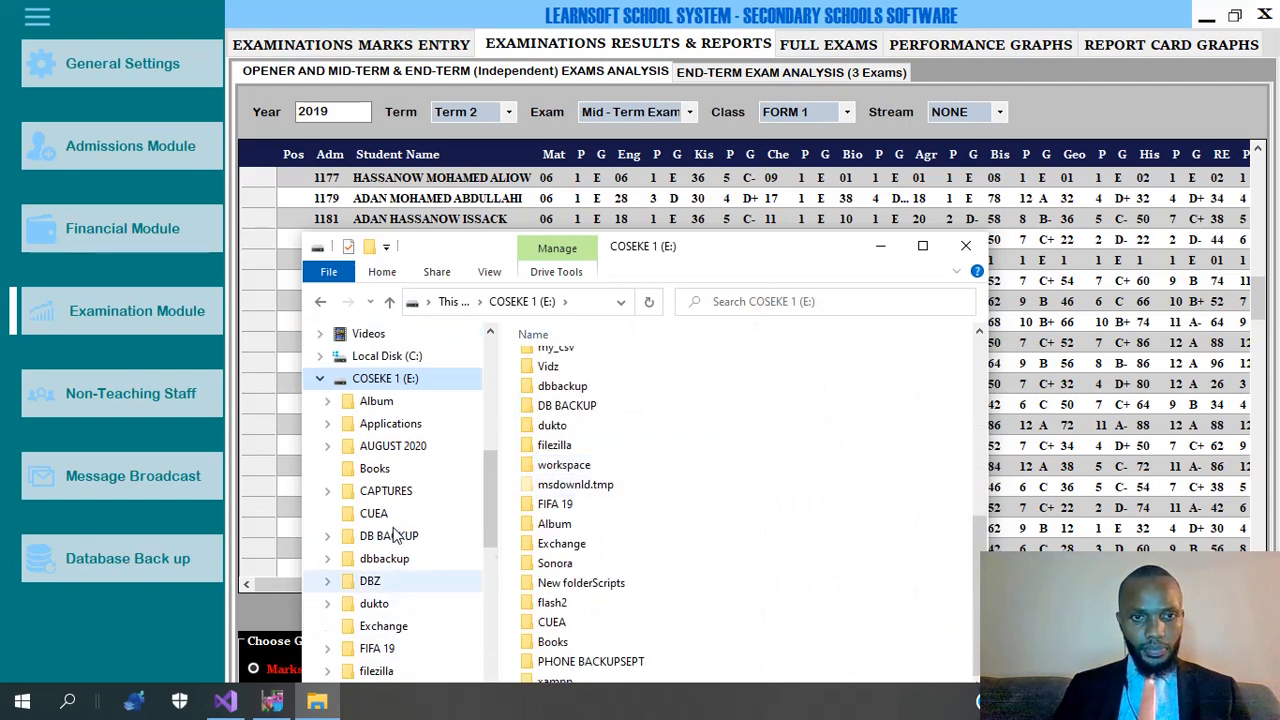
{"action": "scroll", "coordinate": [393, 535], "scroll_direction": "up", "scroll_amount": 2}
{"action": "left_click", "coordinate": [410, 447]}
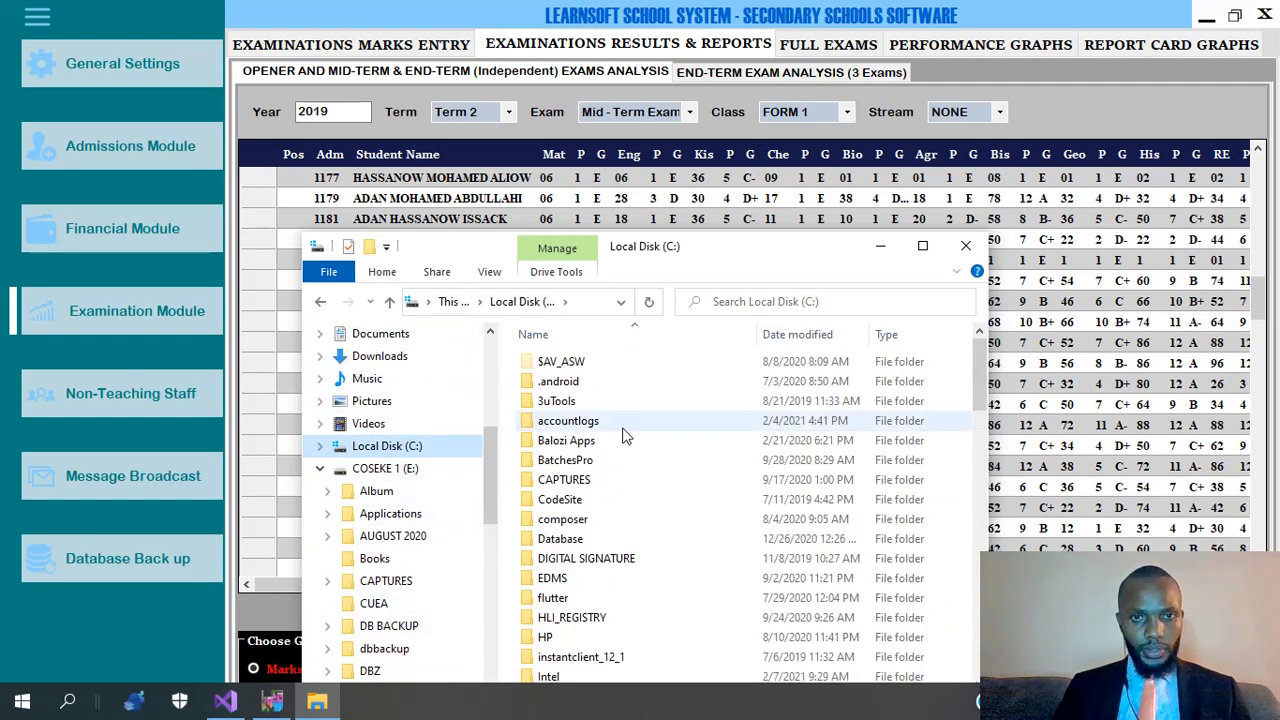
{"action": "scroll", "coordinate": [625, 435], "scroll_direction": "down", "scroll_amount": 15}
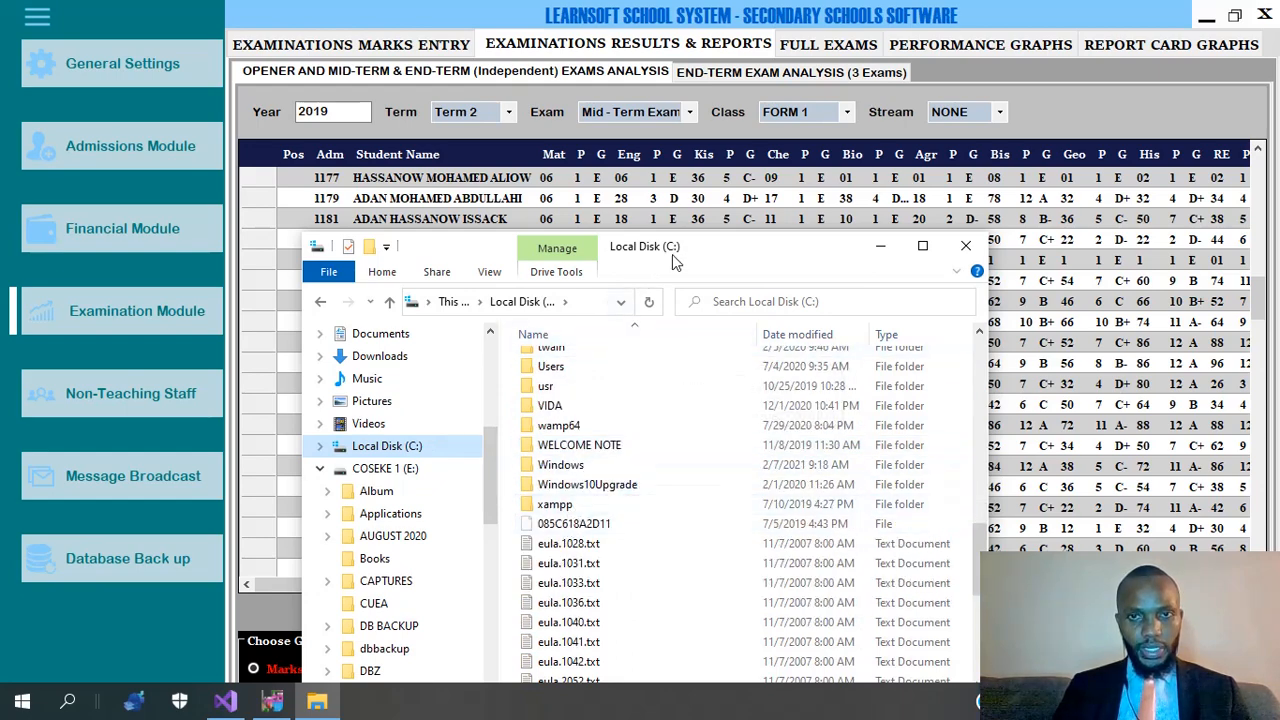
{"action": "left_click_drag", "start_coordinate": [731, 252], "coordinate": [819, 138]}
{"action": "scroll", "coordinate": [697, 370], "scroll_direction": "up", "scroll_amount": 5}
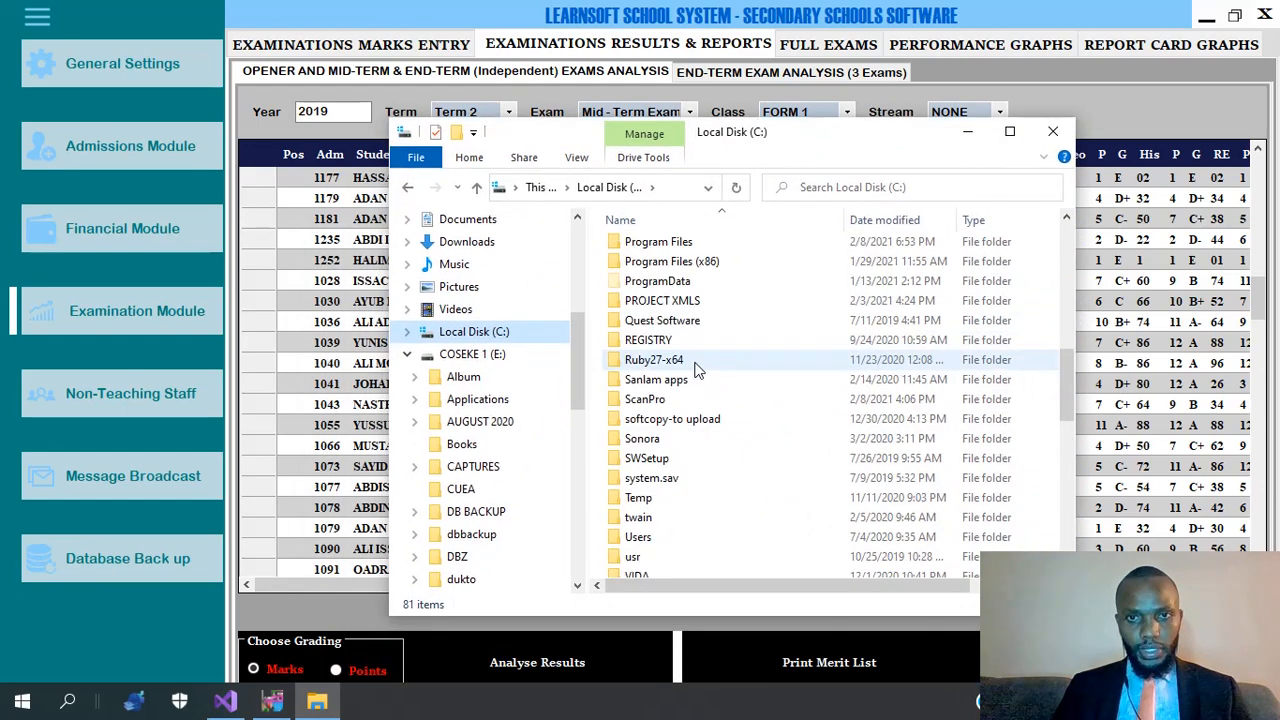
{"action": "scroll", "coordinate": [658, 412], "scroll_direction": "up", "scroll_amount": 6}
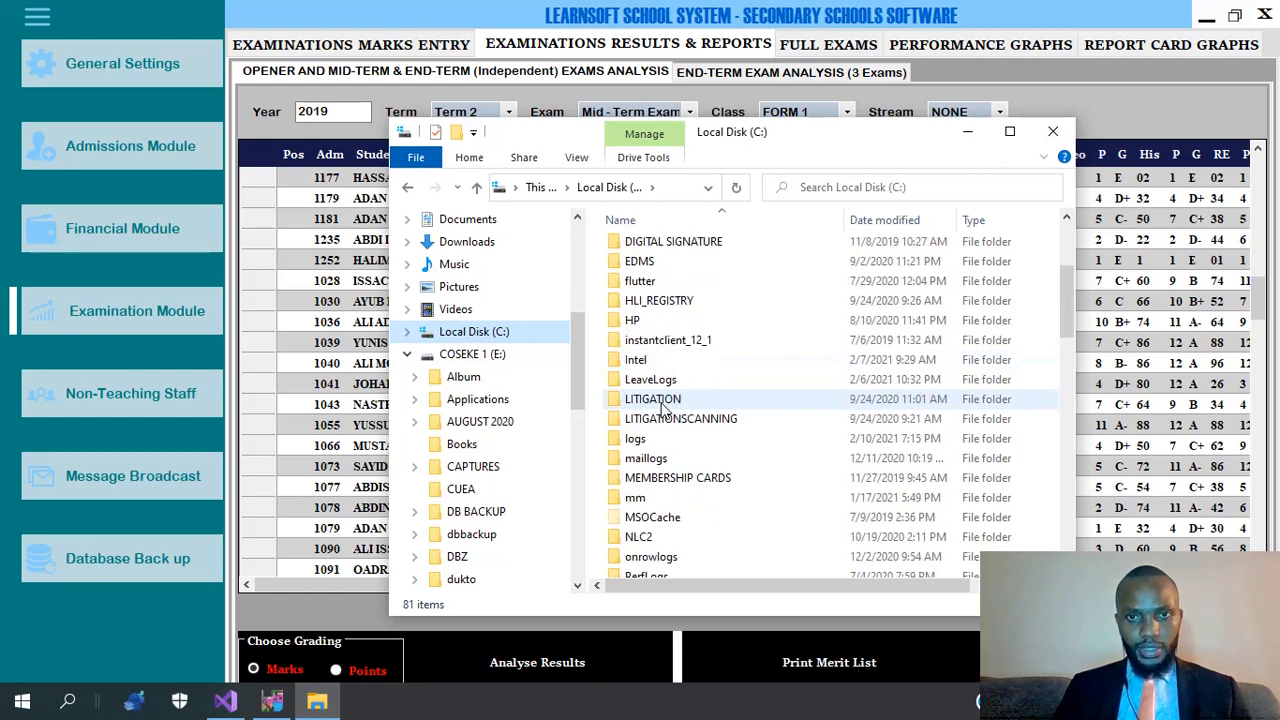
{"action": "scroll", "coordinate": [676, 336], "scroll_direction": "up", "scroll_amount": 3}
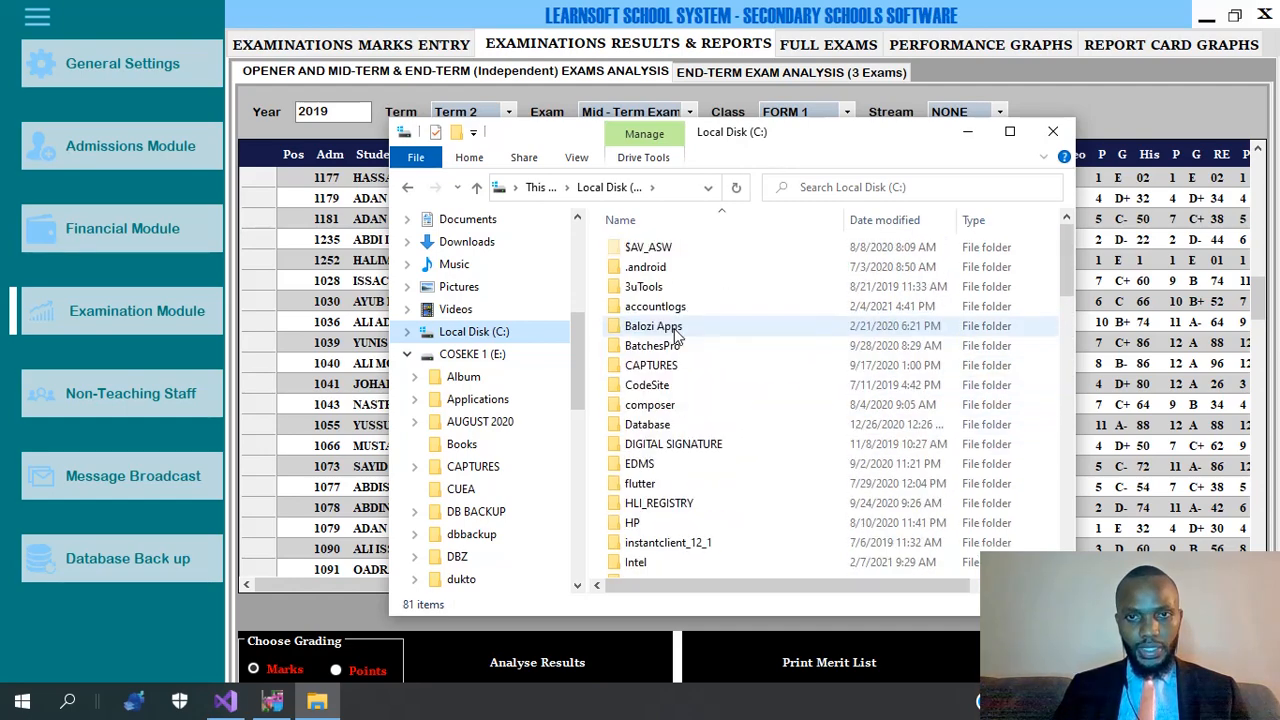
{"action": "scroll", "coordinate": [676, 336], "scroll_direction": "down", "scroll_amount": 6}
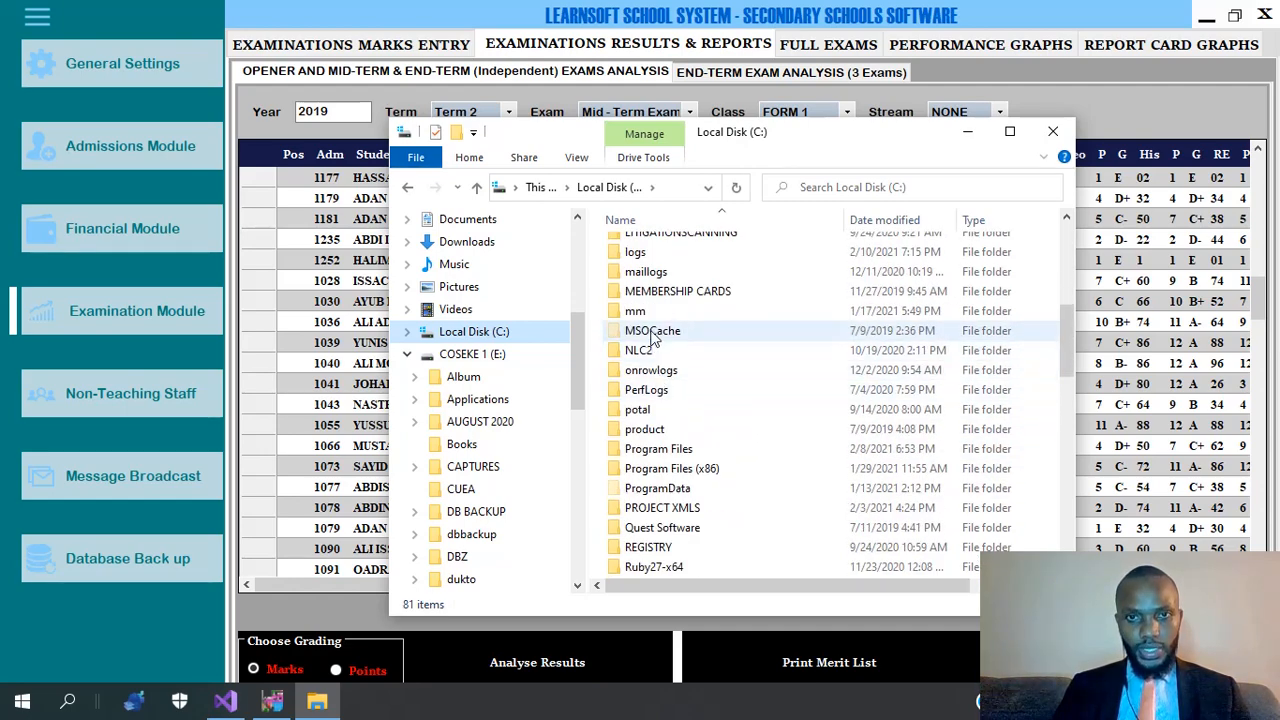
{"action": "scroll", "coordinate": [640, 440], "scroll_direction": "down", "scroll_amount": 7}
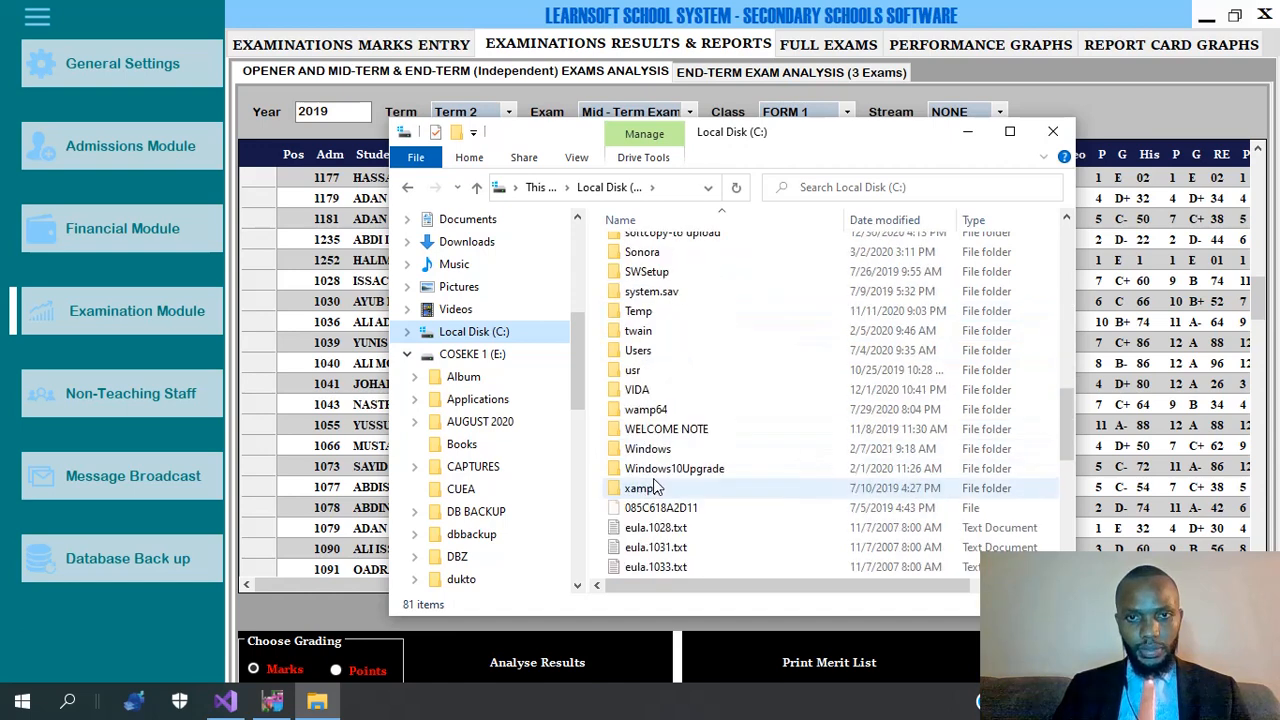
Open Users, then the Hp user folder, and scroll through its contents.
{"action": "double_click", "coordinate": [640, 351]}
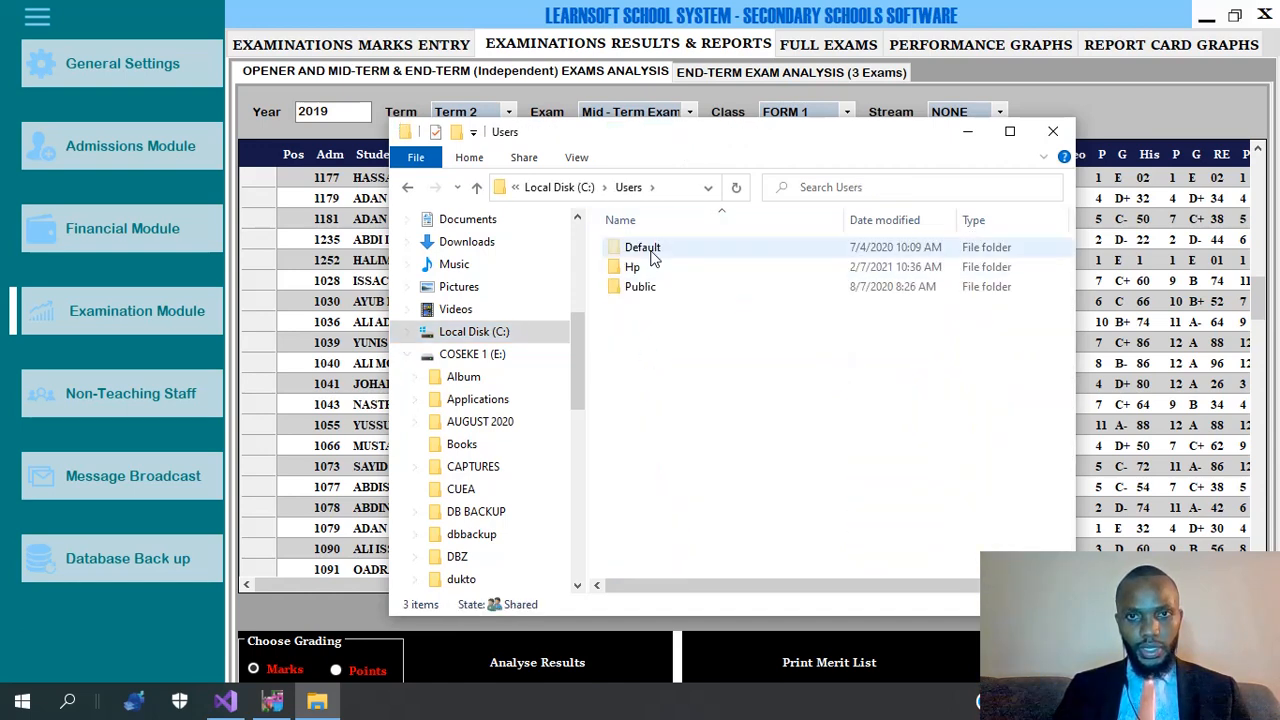
{"action": "double_click", "coordinate": [647, 268]}
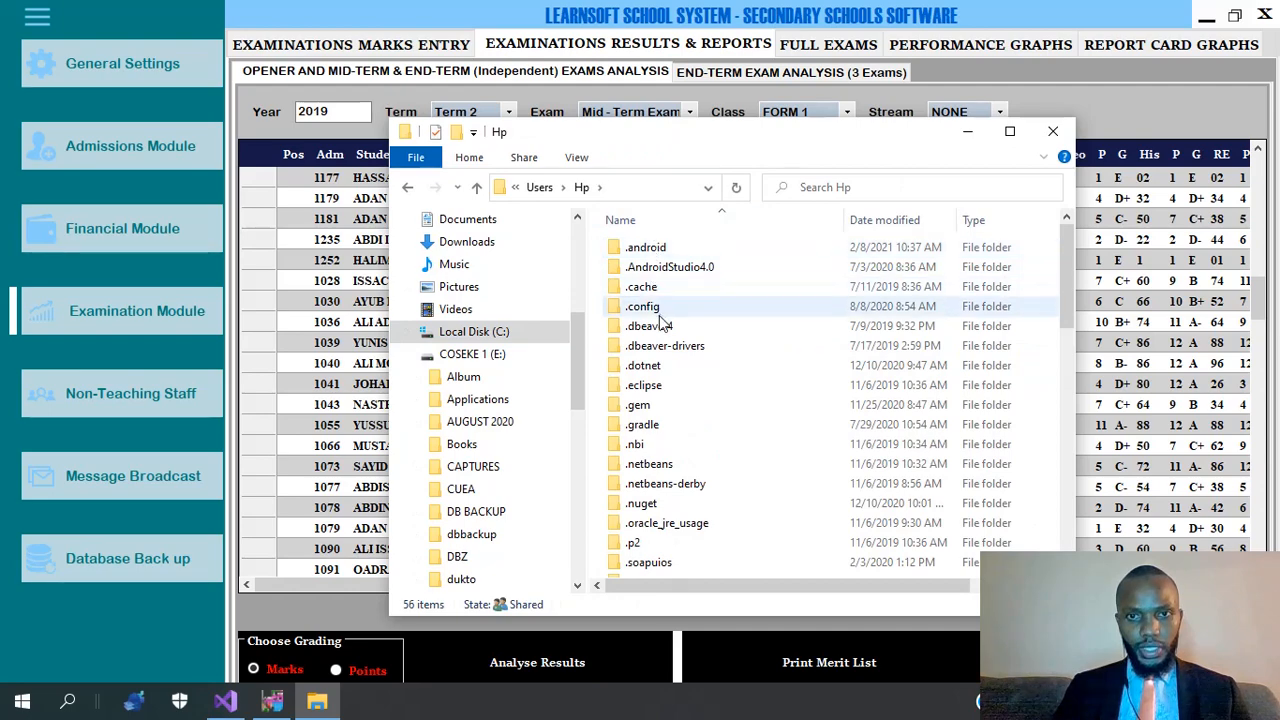
{"action": "scroll", "coordinate": [672, 370], "scroll_direction": "down", "scroll_amount": 6}
{"action": "scroll", "coordinate": [672, 370], "scroll_direction": "down", "scroll_amount": 5}
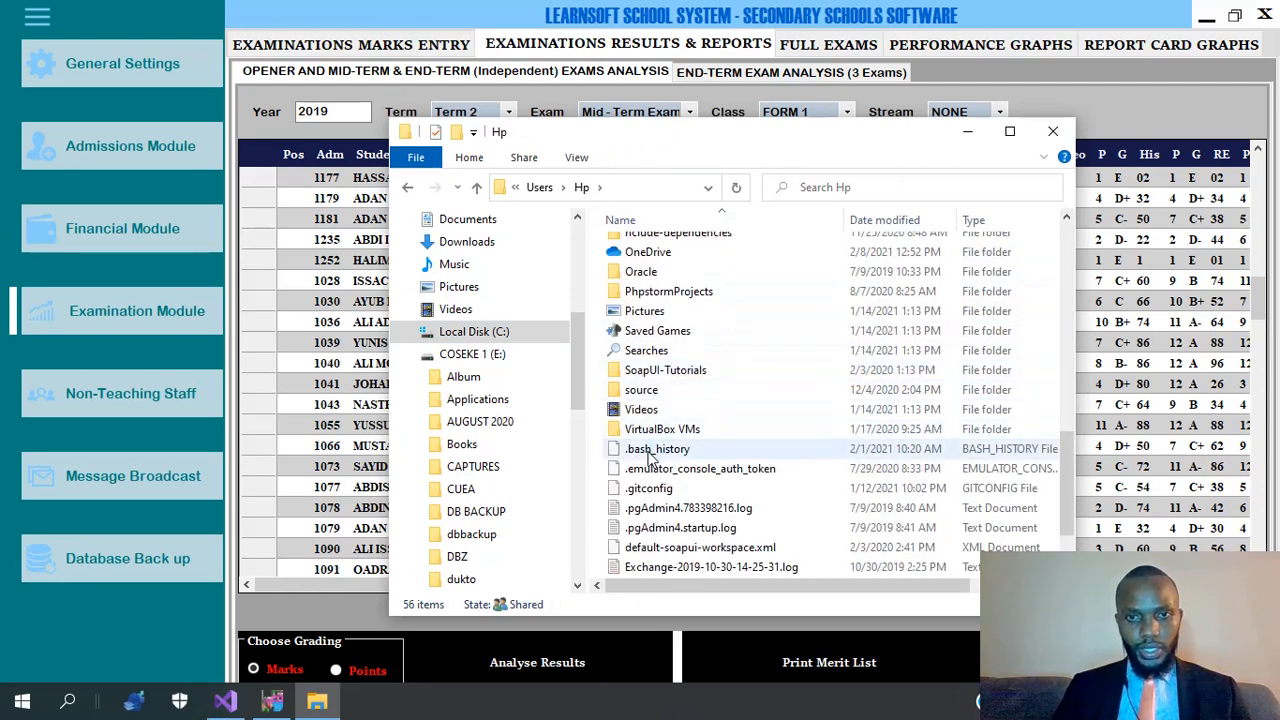
{"action": "scroll", "coordinate": [665, 365], "scroll_direction": "up", "scroll_amount": 3}
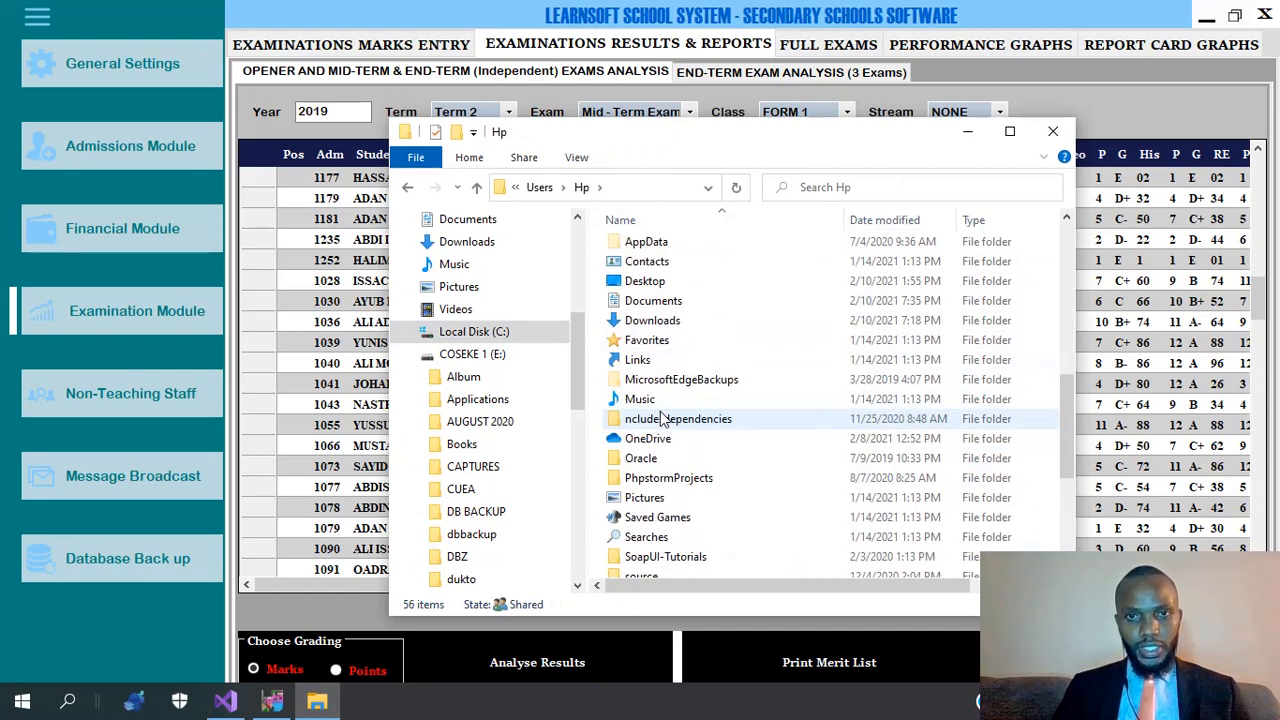
{"action": "scroll", "coordinate": [664, 383], "scroll_direction": "up", "scroll_amount": 2}
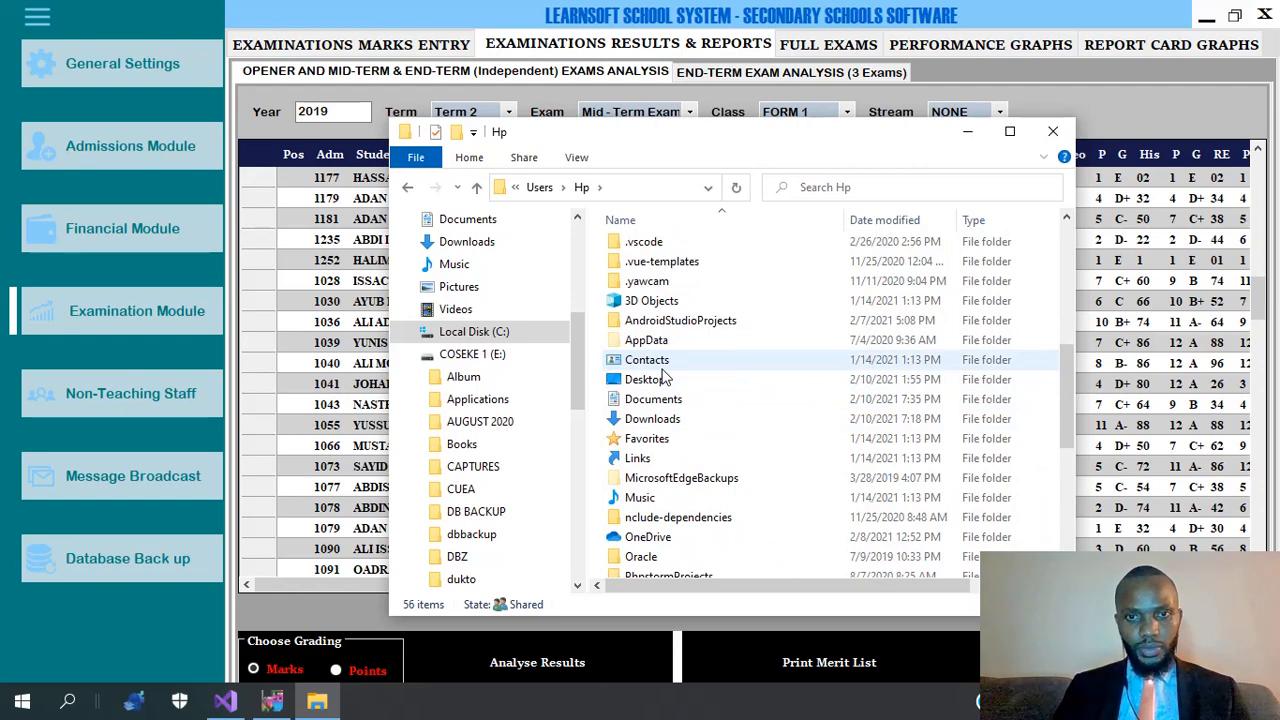
{"action": "scroll", "coordinate": [665, 378], "scroll_direction": "down", "scroll_amount": 3}
{"action": "scroll", "coordinate": [658, 450], "scroll_direction": "down", "scroll_amount": 3}
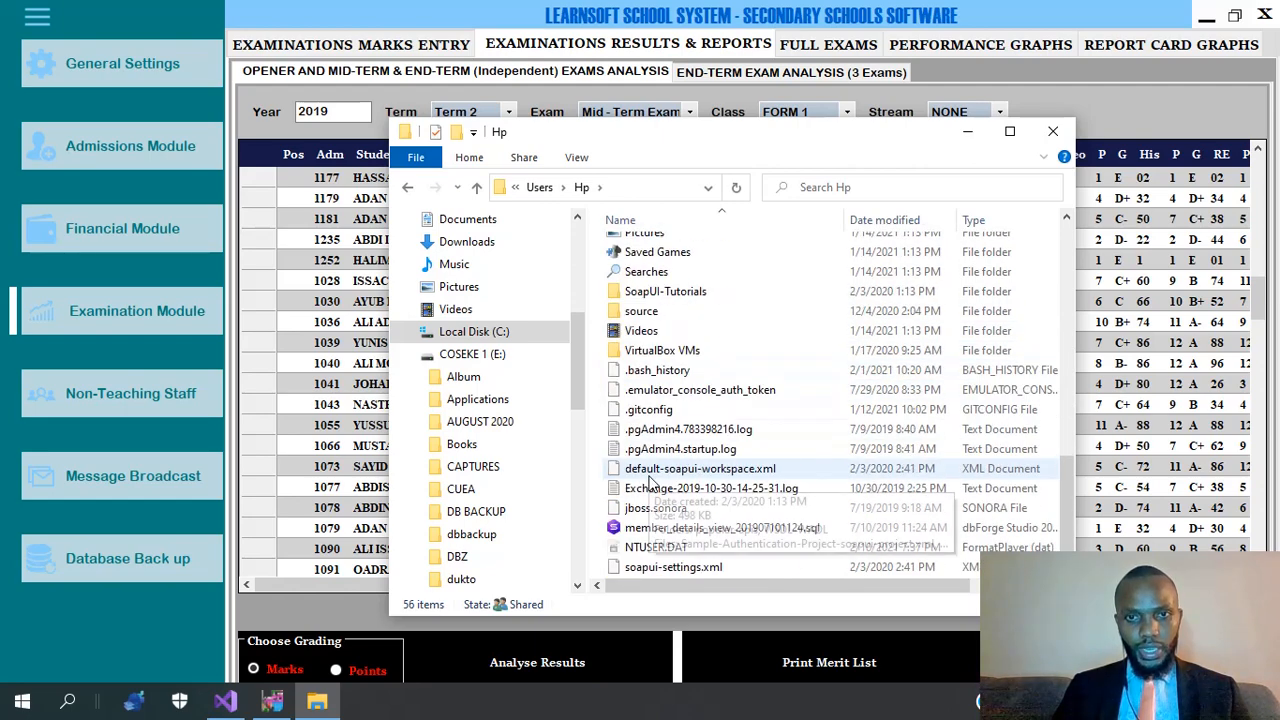
{"action": "scroll", "coordinate": [662, 366], "scroll_direction": "up", "scroll_amount": 10}
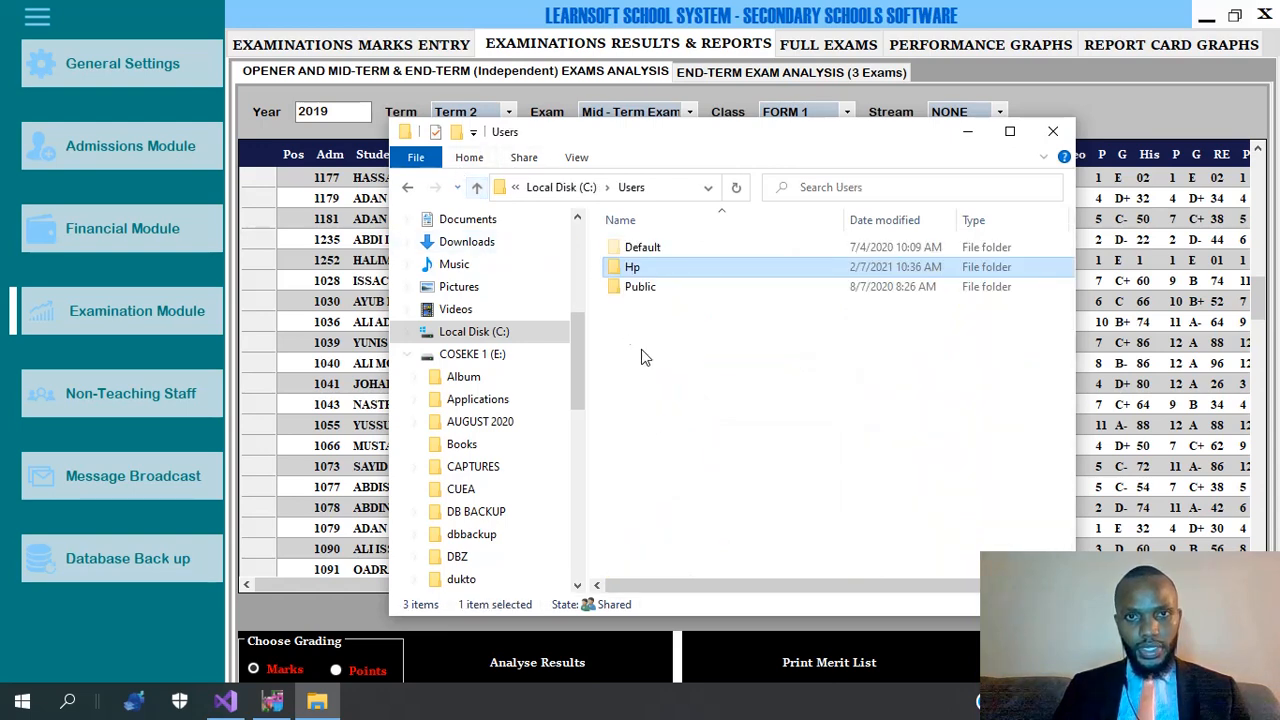
Reopen the Hp folder, step the selection from Videos to Music, and bring Learnsoft's exam grid forward.
{"action": "left_click", "coordinate": [475, 188]}
{"action": "double_click", "coordinate": [663, 268]}
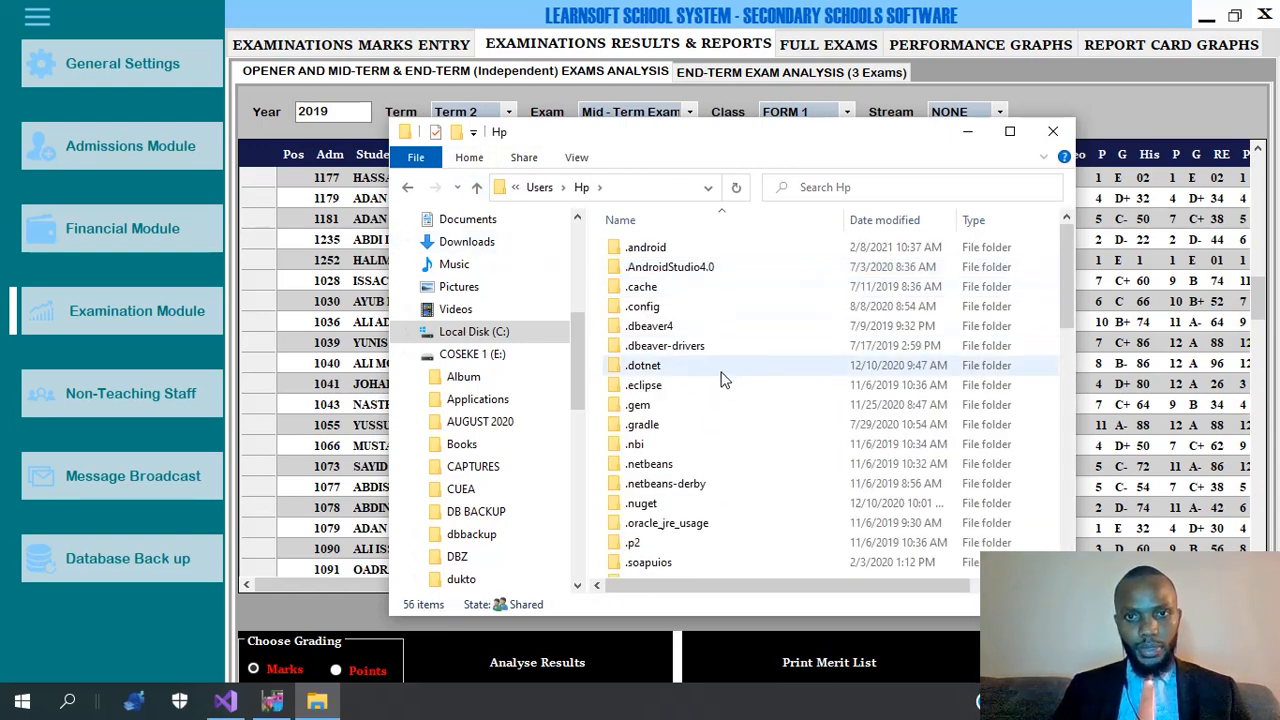
{"action": "scroll", "coordinate": [717, 380], "scroll_direction": "down", "scroll_amount": 4}
{"action": "scroll", "coordinate": [677, 374], "scroll_direction": "down", "scroll_amount": 3}
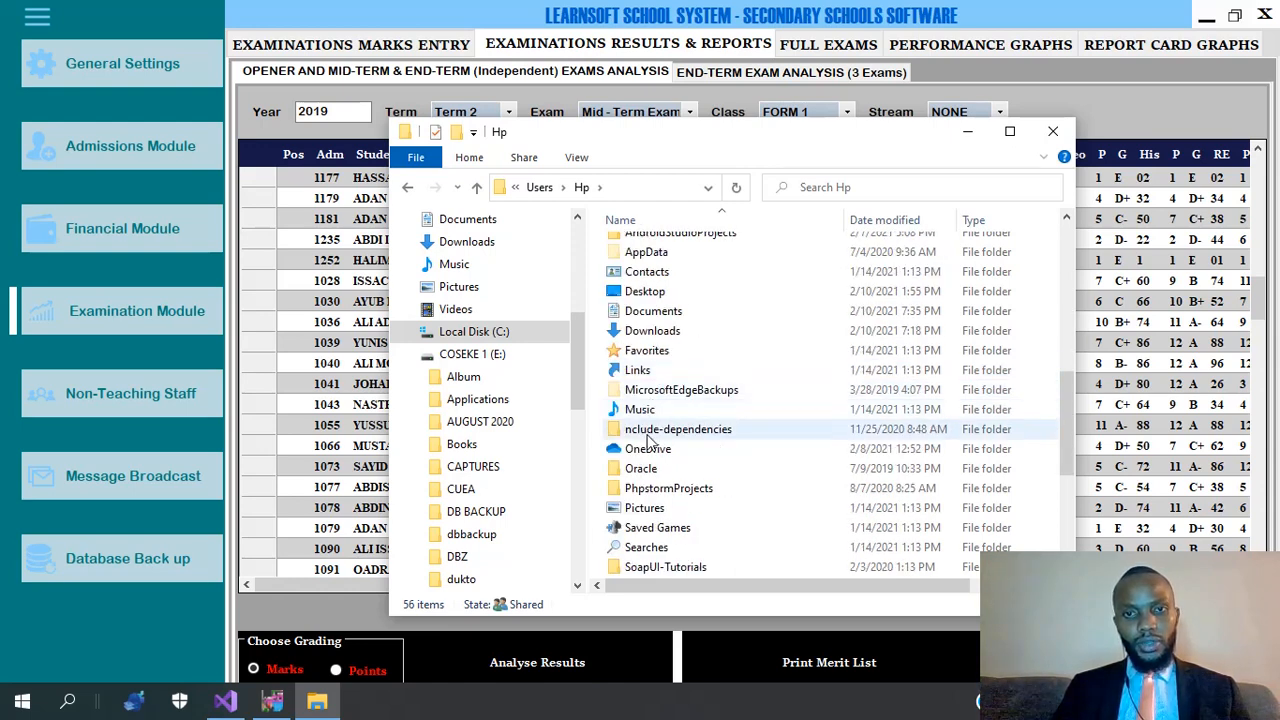
{"action": "scroll", "coordinate": [653, 346], "scroll_direction": "down", "scroll_amount": 5}
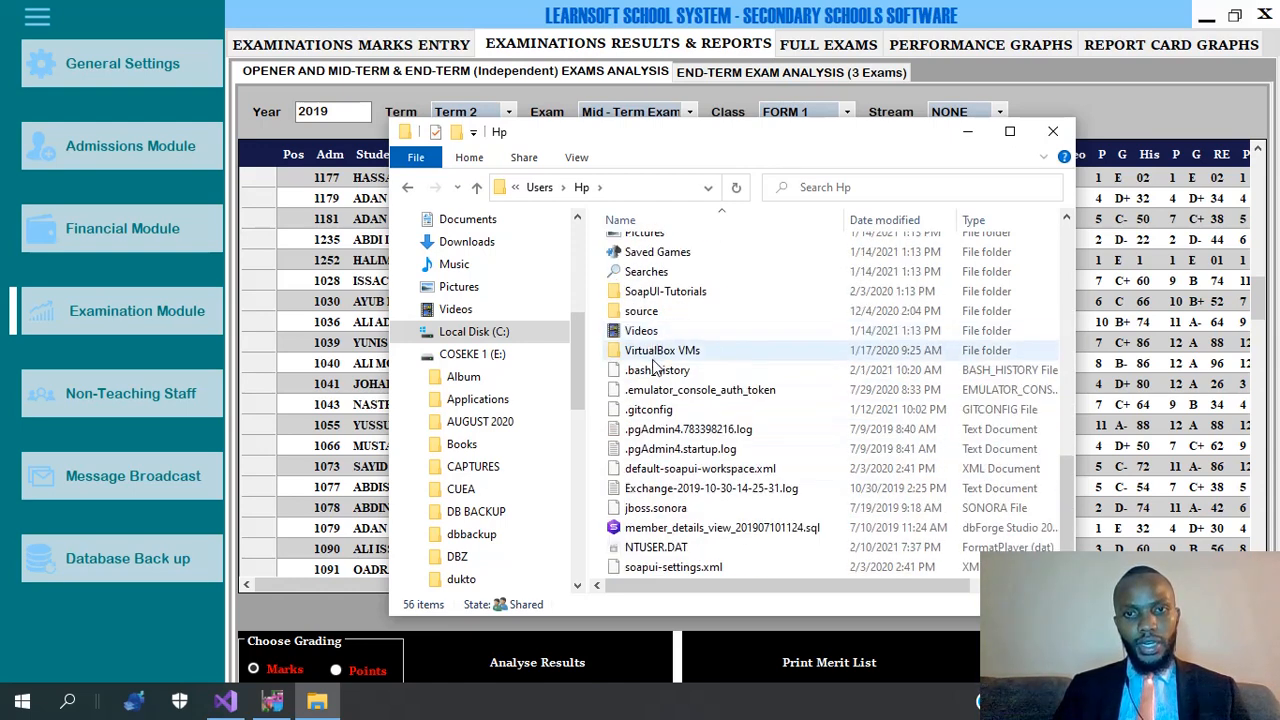
{"action": "left_click", "coordinate": [657, 331]}
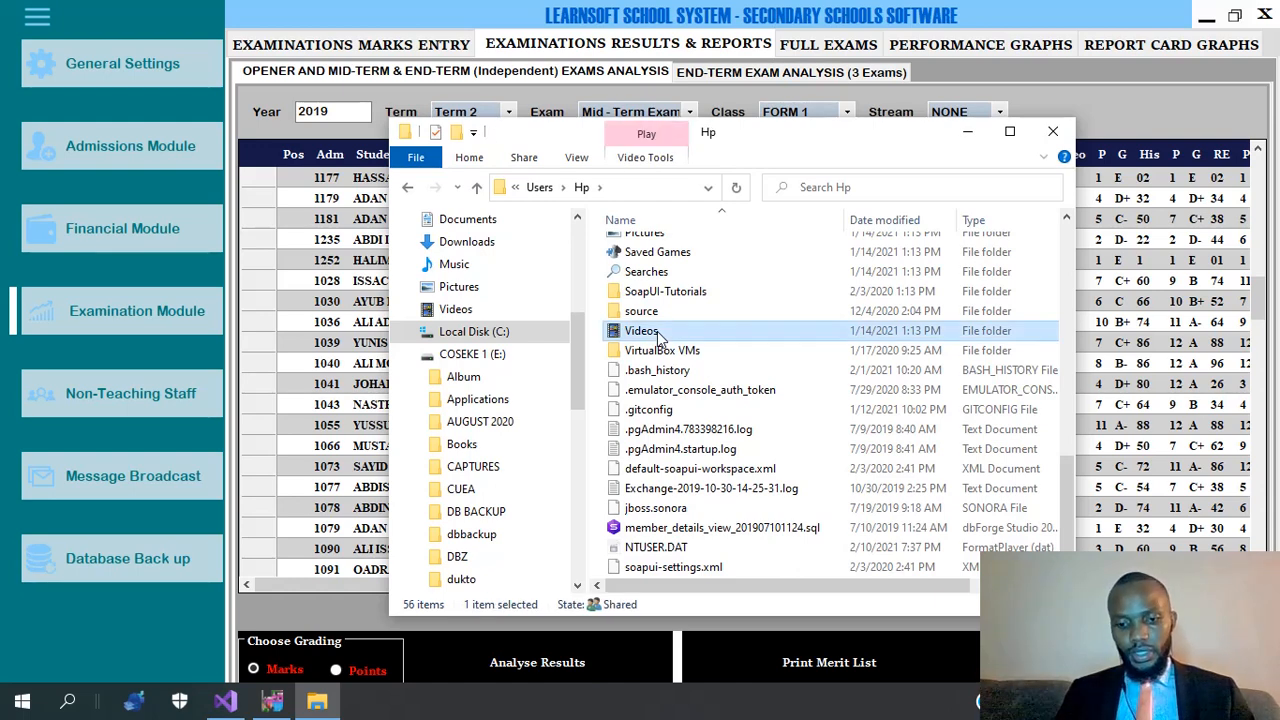
{"action": "key", "text": "m"}
{"action": "key", "text": "u"}
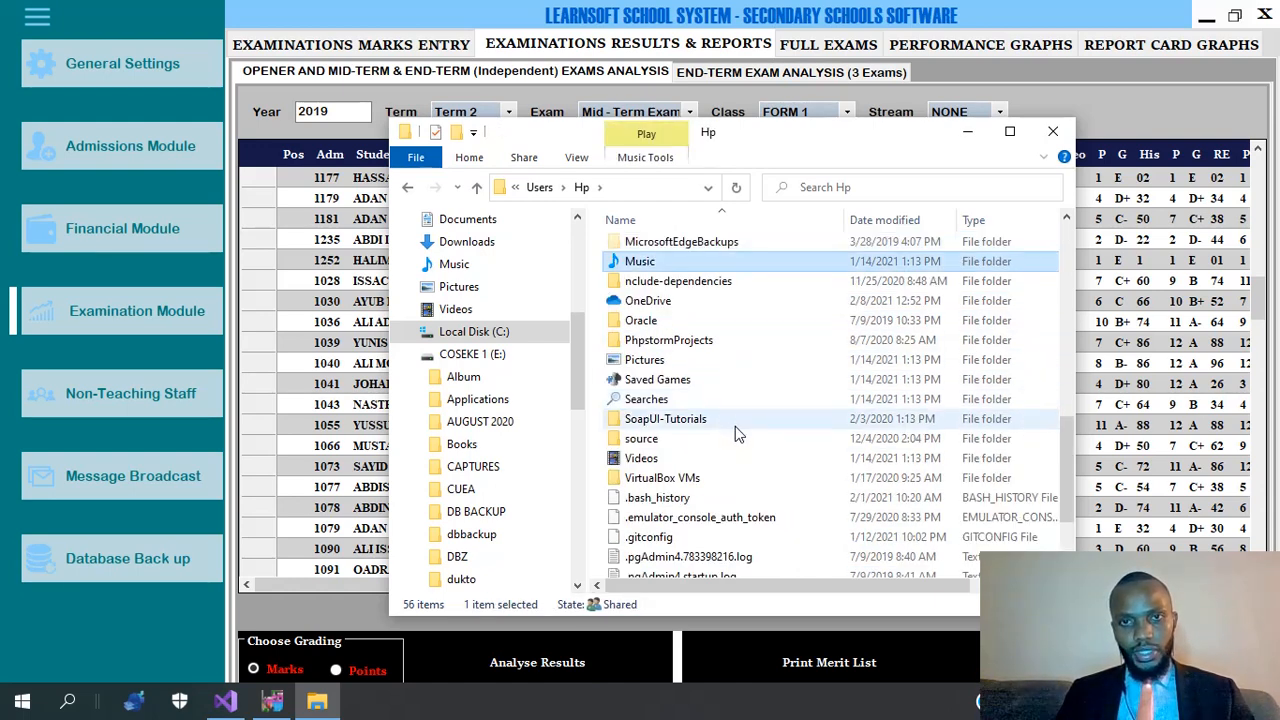
{"action": "key", "text": "m"}
{"action": "key", "text": "m"}
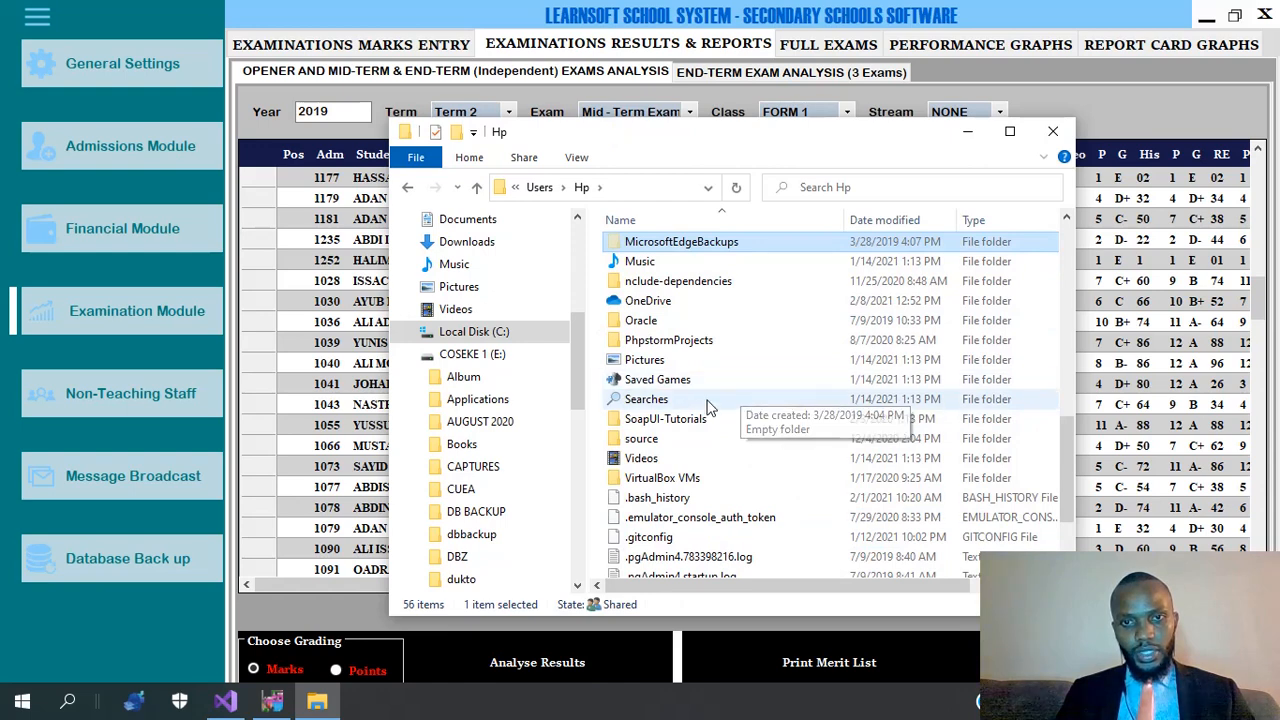
{"action": "key", "text": "m"}
{"action": "left_click", "coordinate": [1143, 343]}
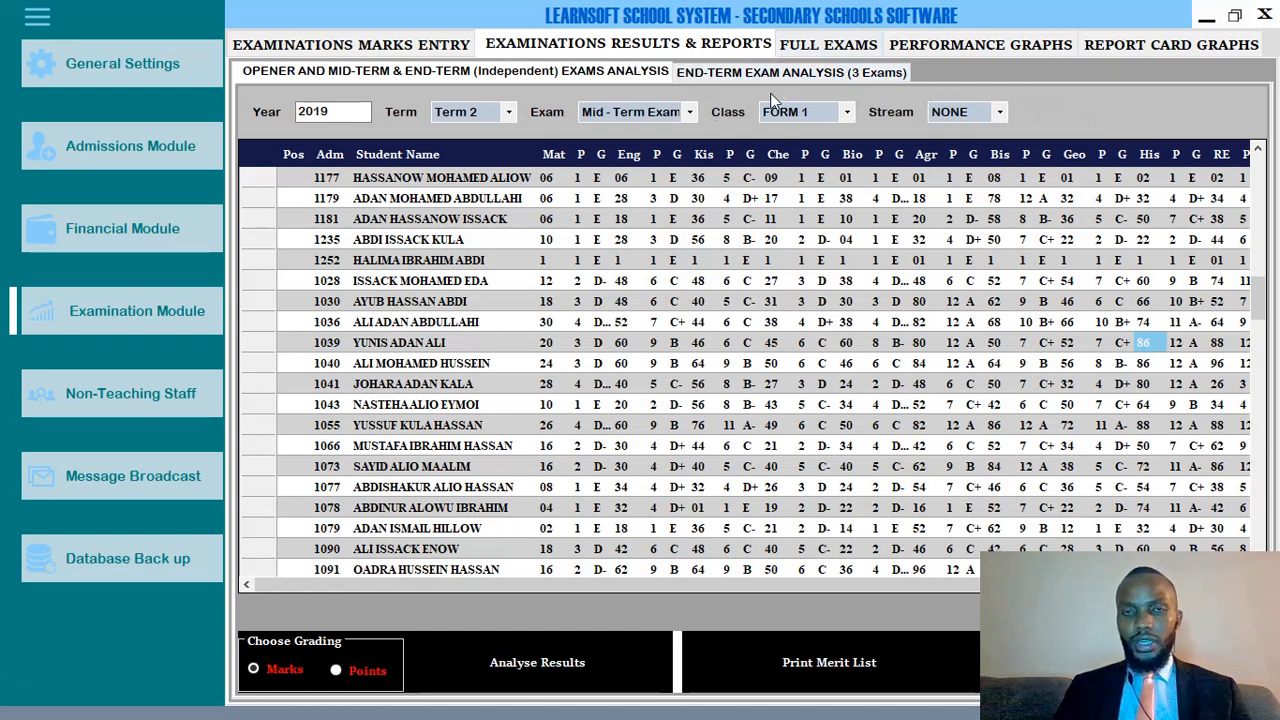
Switch back and forth between the Opener and Mid-Term and End-Term (3 Exams) tabs, ending on End-Term.
{"action": "left_click", "coordinate": [702, 72]}
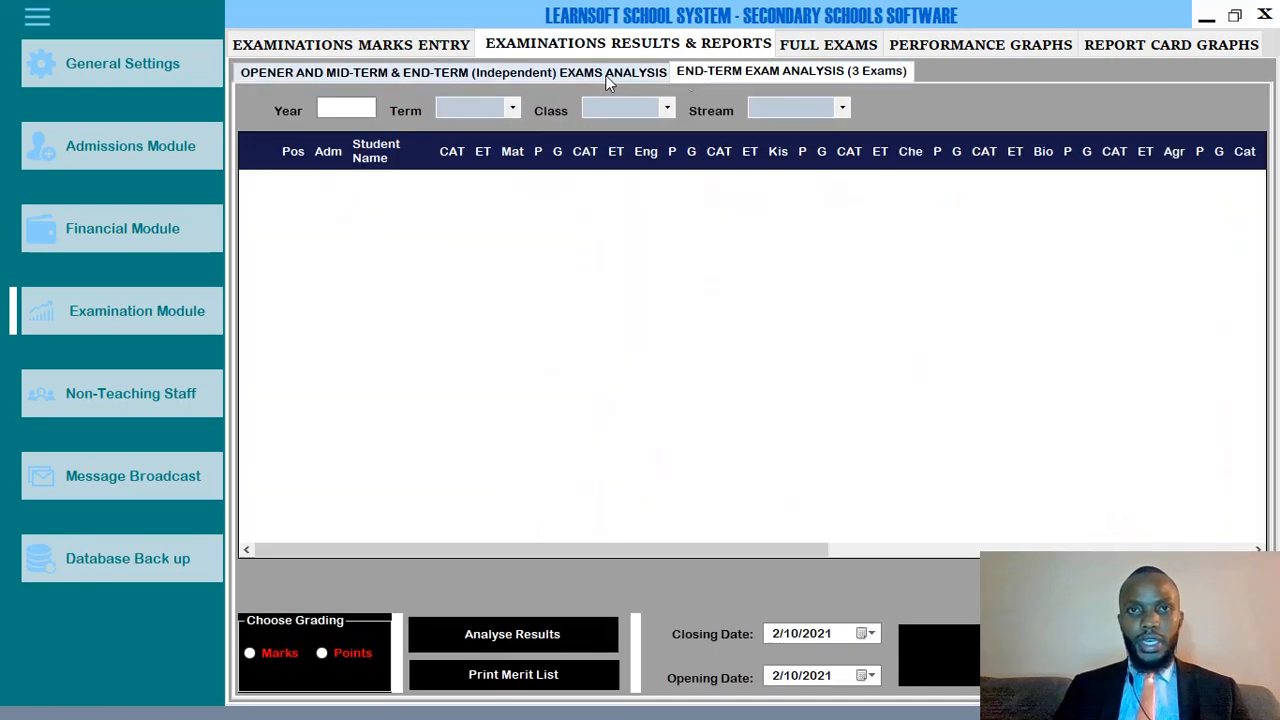
{"action": "left_click", "coordinate": [564, 75]}
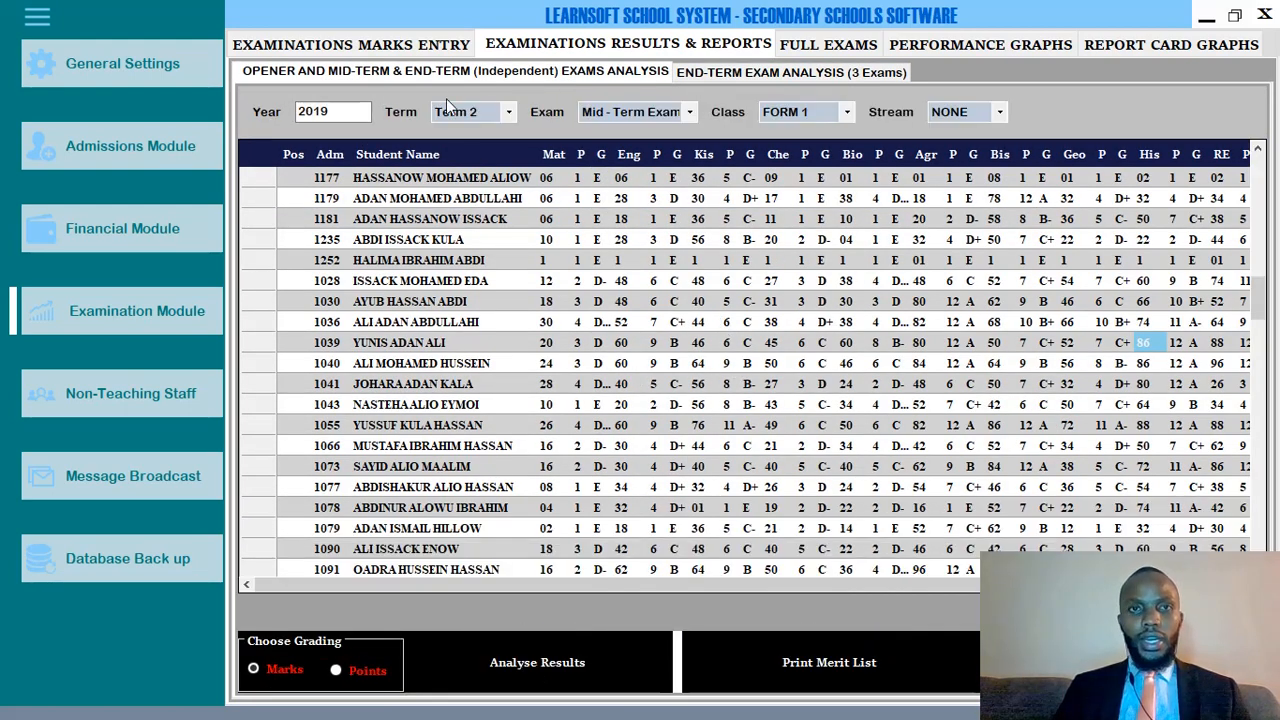
{"action": "left_click", "coordinate": [705, 72]}
{"action": "left_click", "coordinate": [564, 75]}
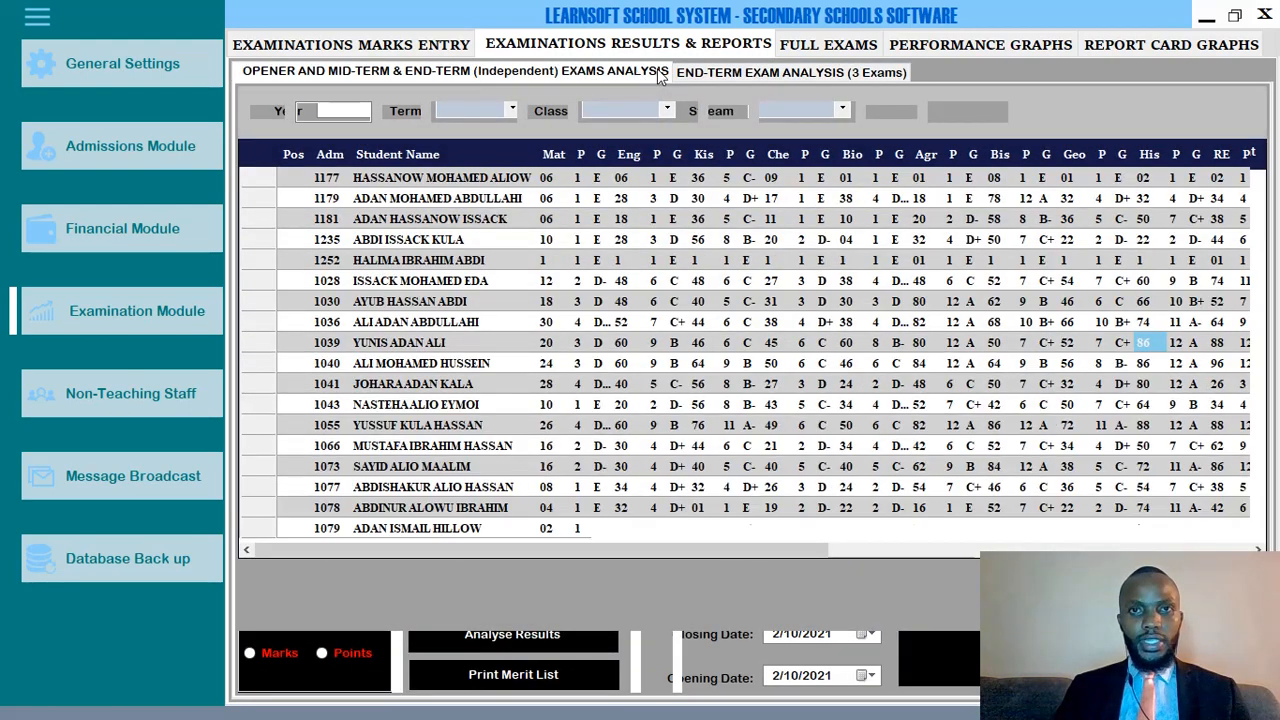
{"action": "left_click", "coordinate": [702, 72]}
{"action": "left_click", "coordinate": [578, 76]}
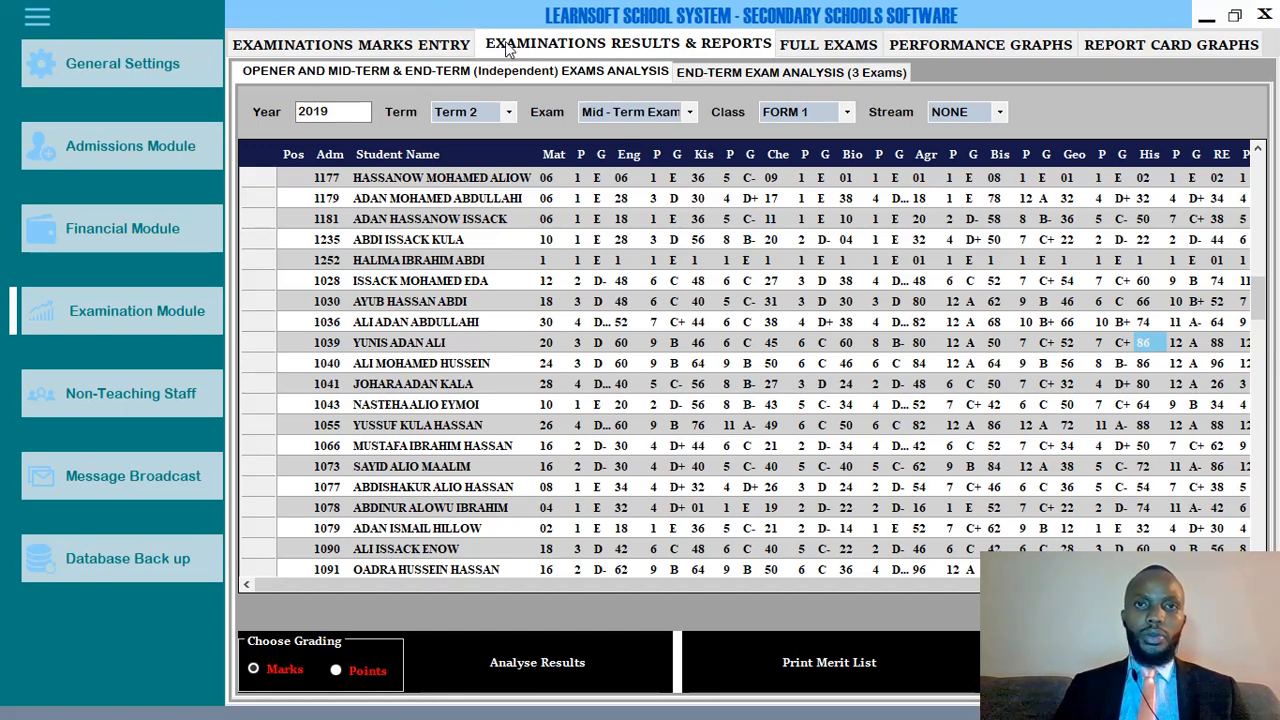
{"action": "left_click", "coordinate": [727, 77]}
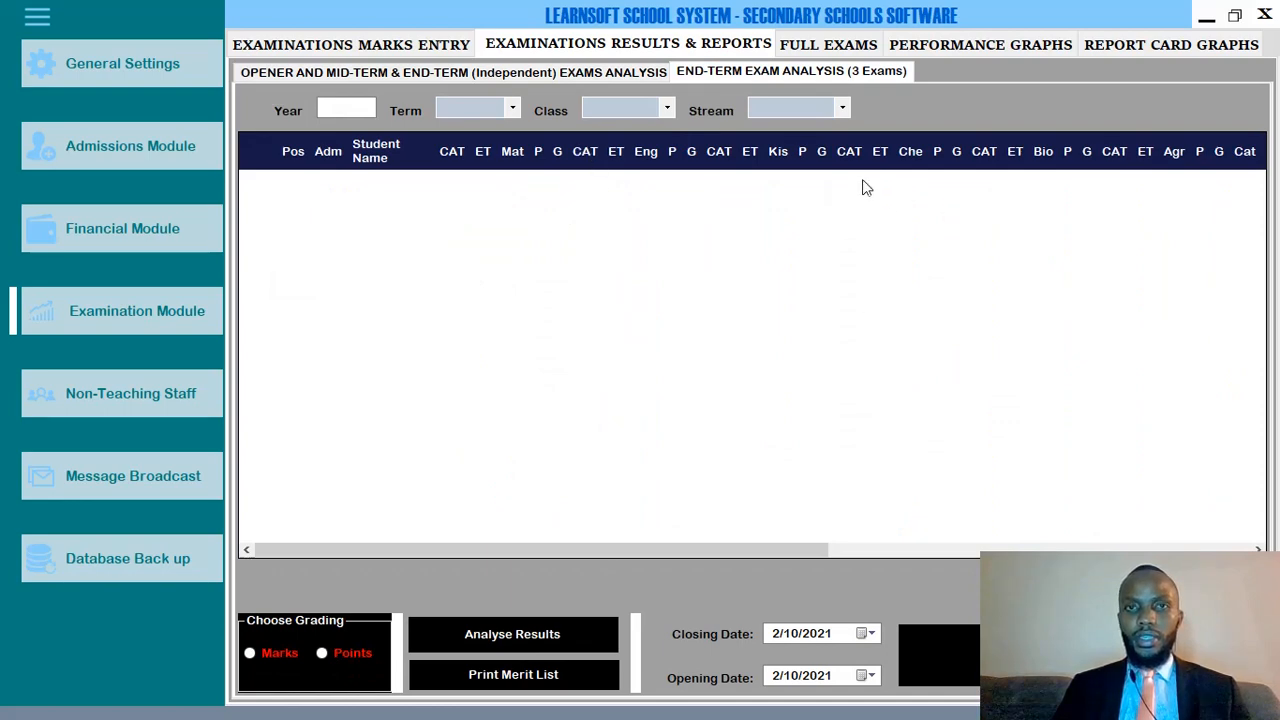
{"action": "left_click", "coordinate": [580, 72]}
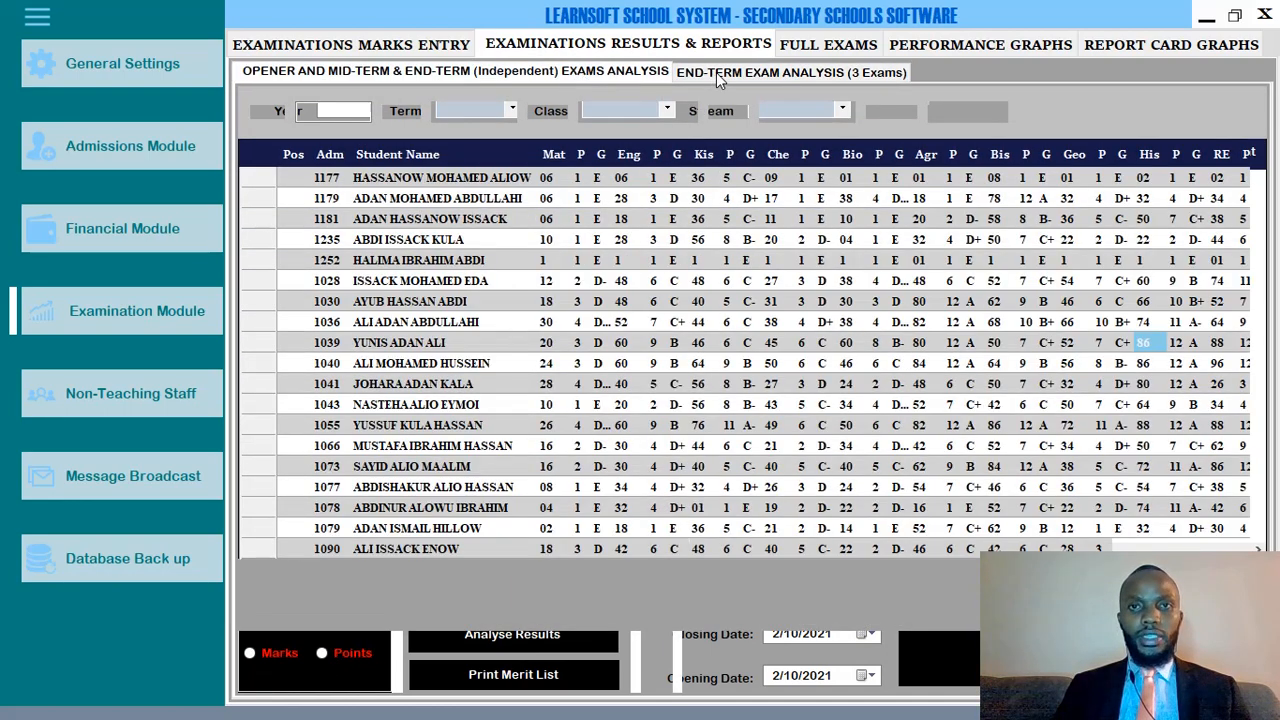
{"action": "left_click", "coordinate": [716, 72]}
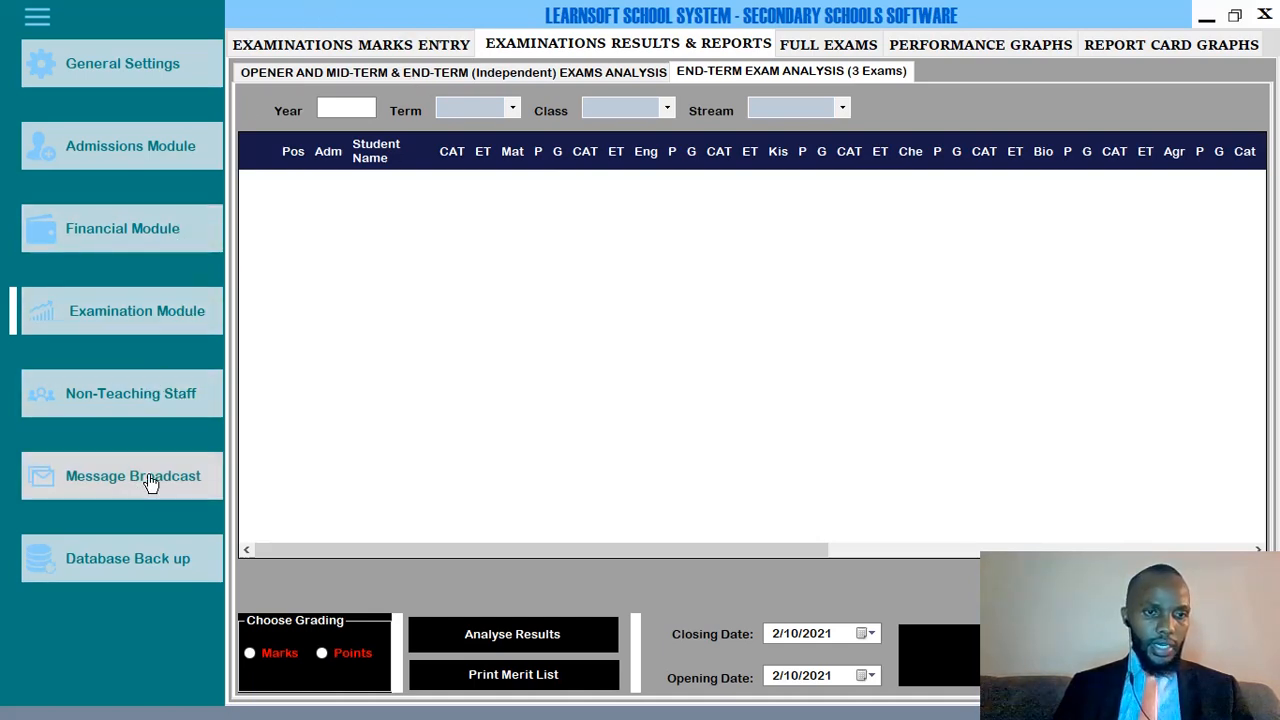
Open the Non-Teaching Staff module and place the cursor in the Employee Name field.
{"action": "left_click", "coordinate": [120, 399]}
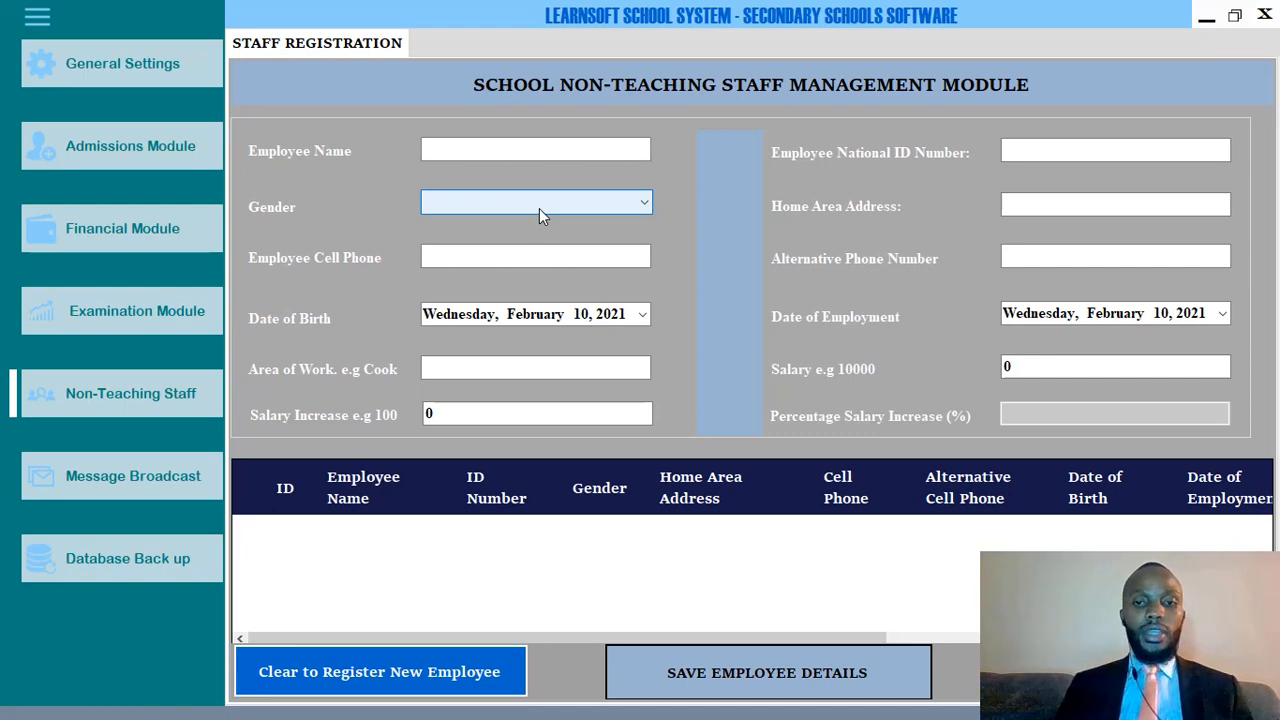
{"action": "left_click", "coordinate": [465, 149]}
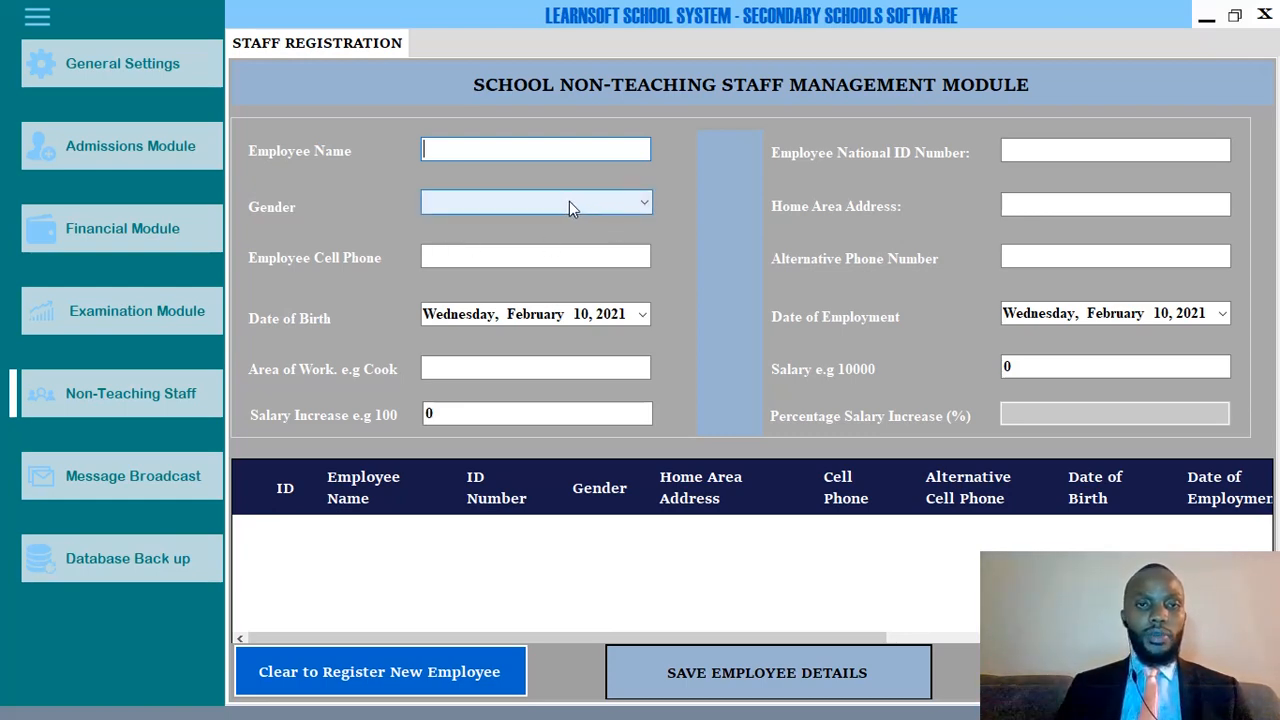
Enter the employee's name, set gender to Male, and fill in the cell phone number.
{"action": "type", "text": "JA"}
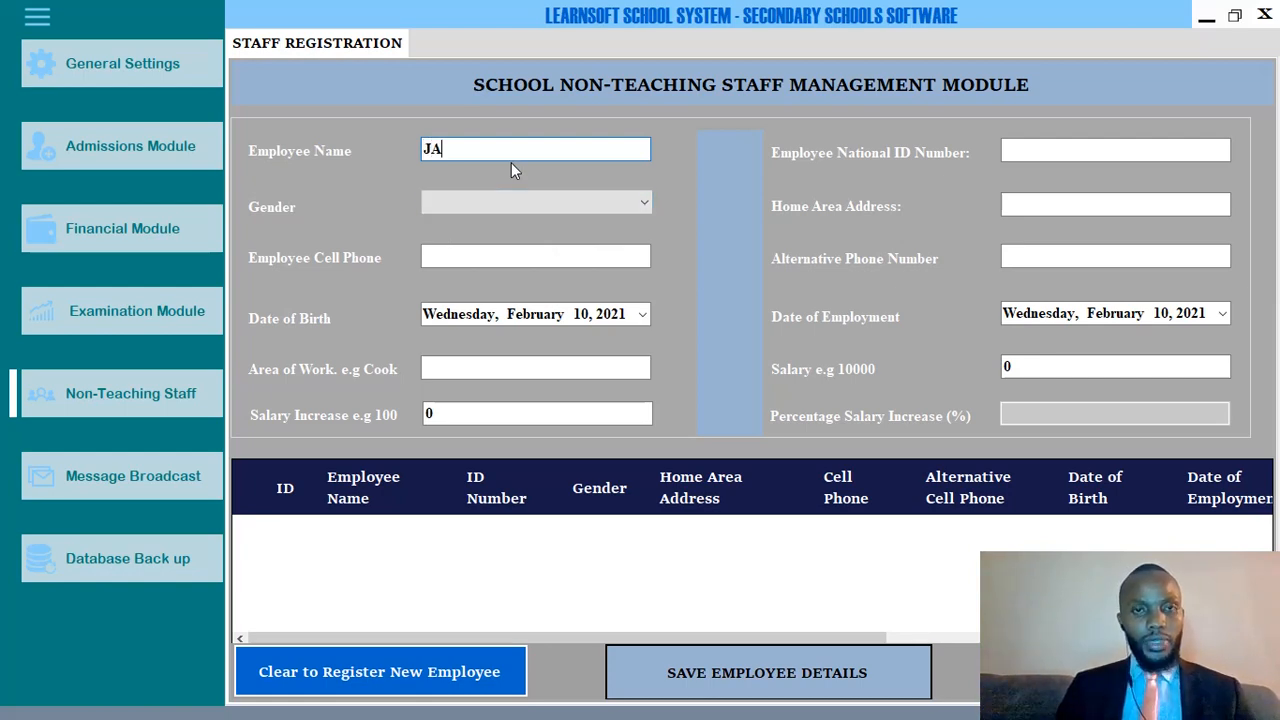
{"action": "type", "text": "RED"}
{"action": "left_click", "coordinate": [508, 200]}
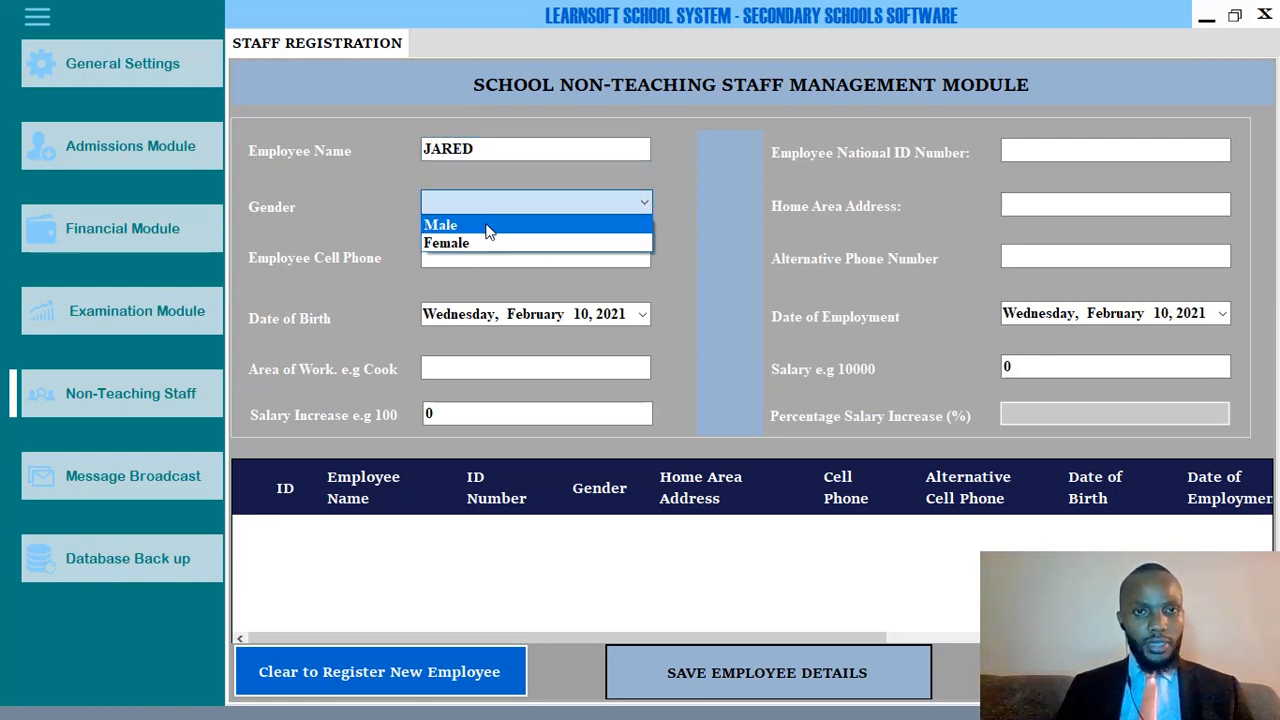
{"action": "left_click", "coordinate": [486, 222]}
{"action": "left_click", "coordinate": [474, 256]}
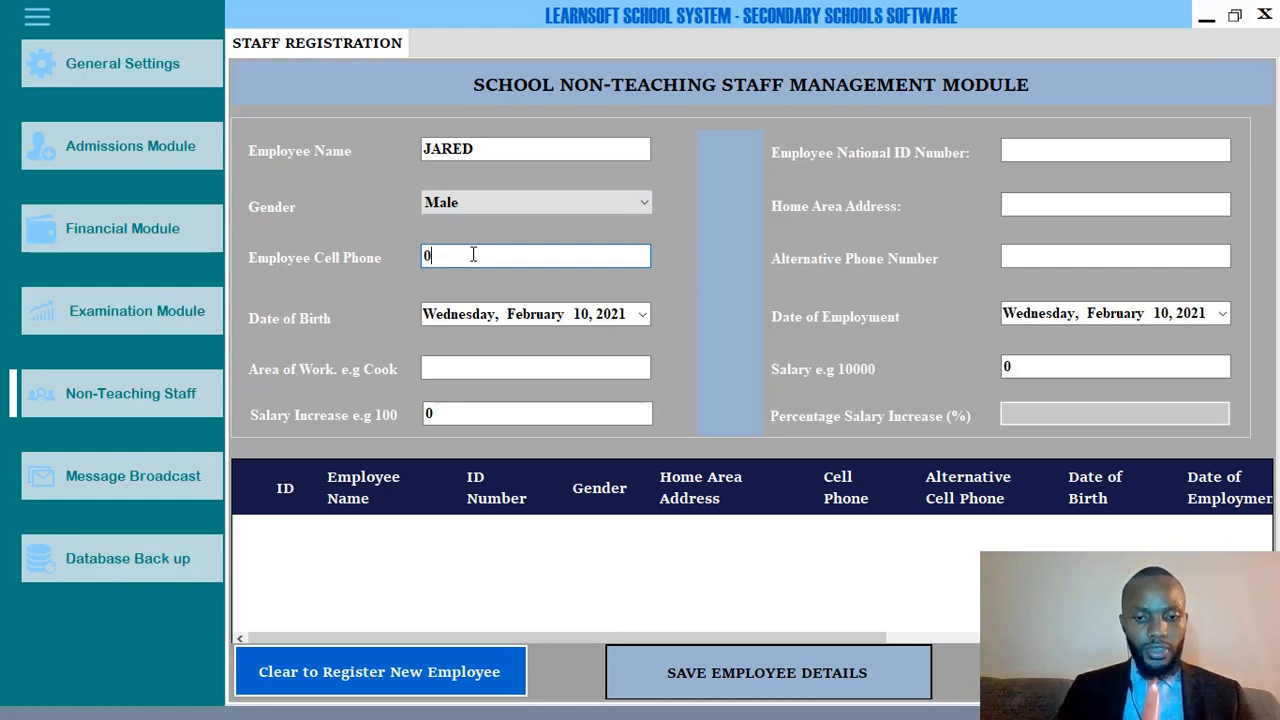
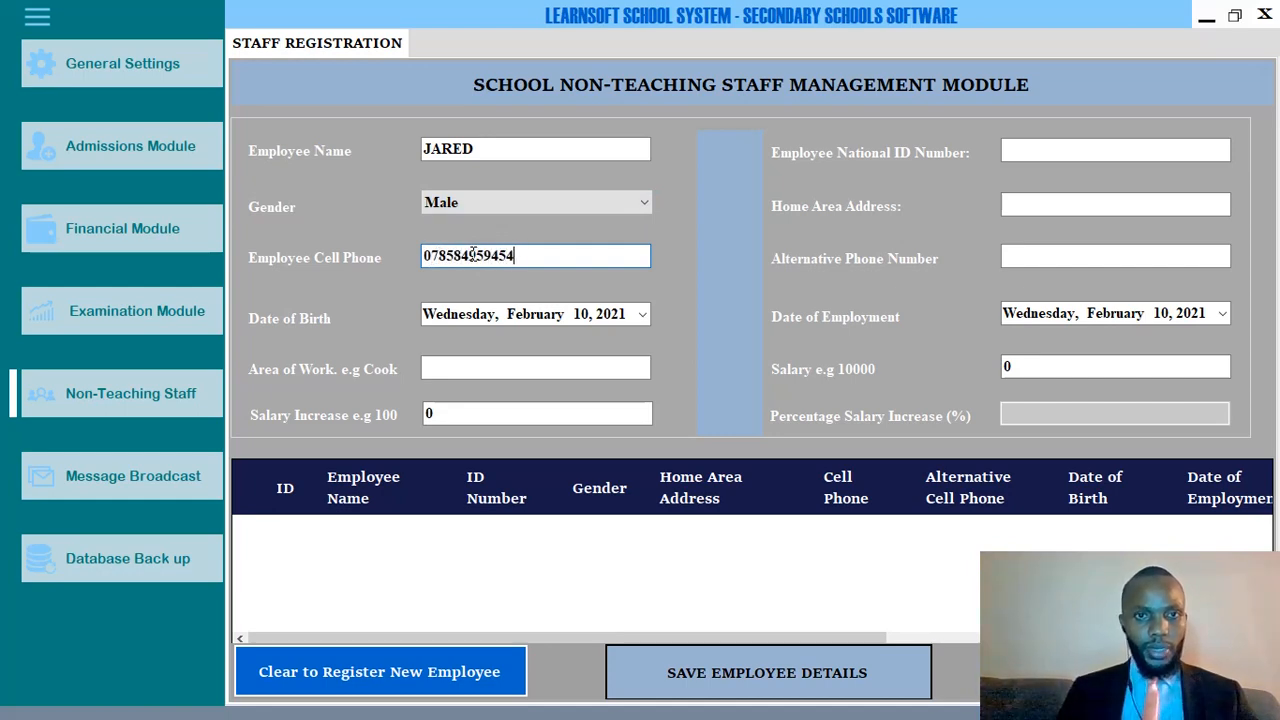
{"action": "left_click", "coordinate": [643, 314]}
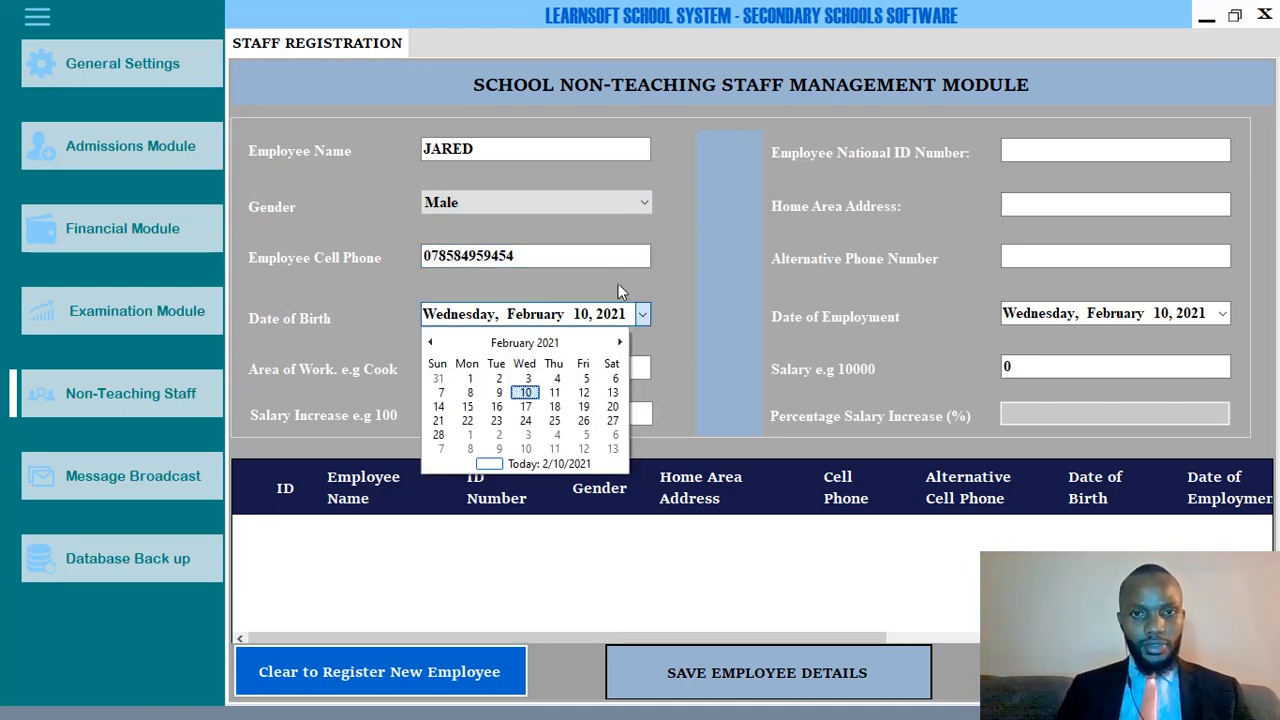
{"action": "left_click", "coordinate": [535, 343]}
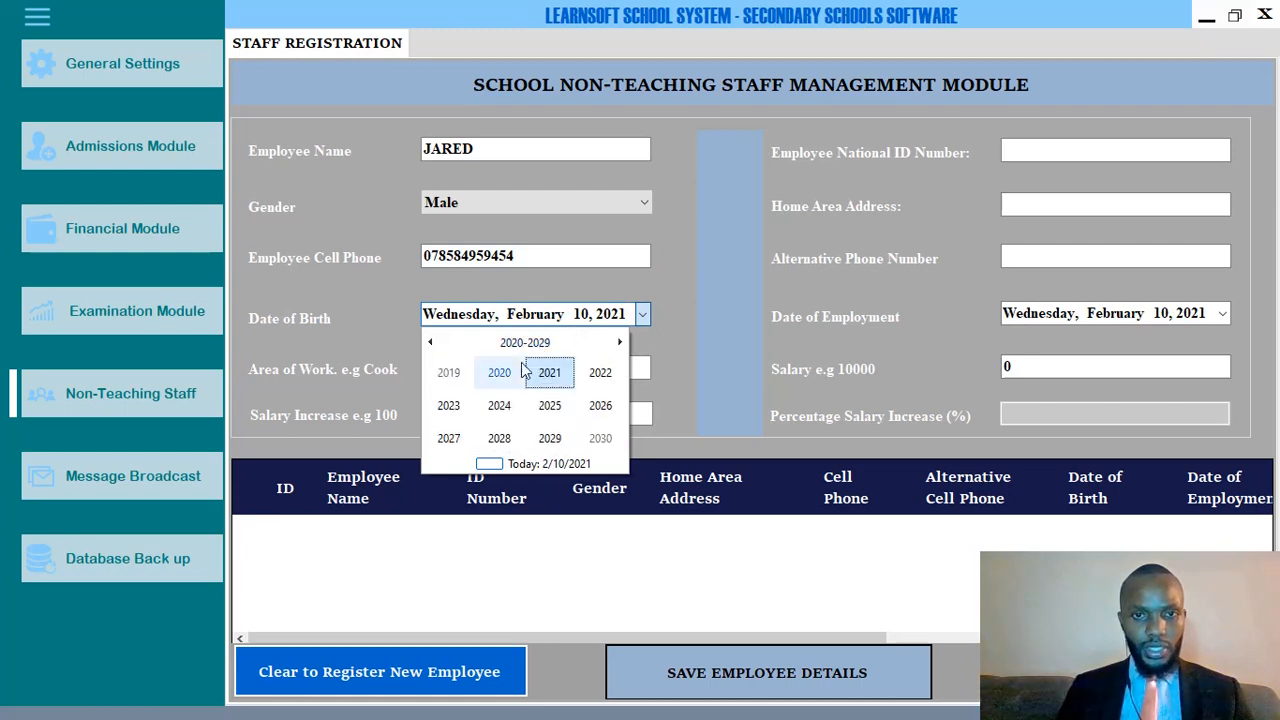
{"action": "scroll", "coordinate": [508, 383], "scroll_direction": "up", "scroll_amount": 1}
{"action": "scroll", "coordinate": [508, 383], "scroll_direction": "up", "scroll_amount": 2}
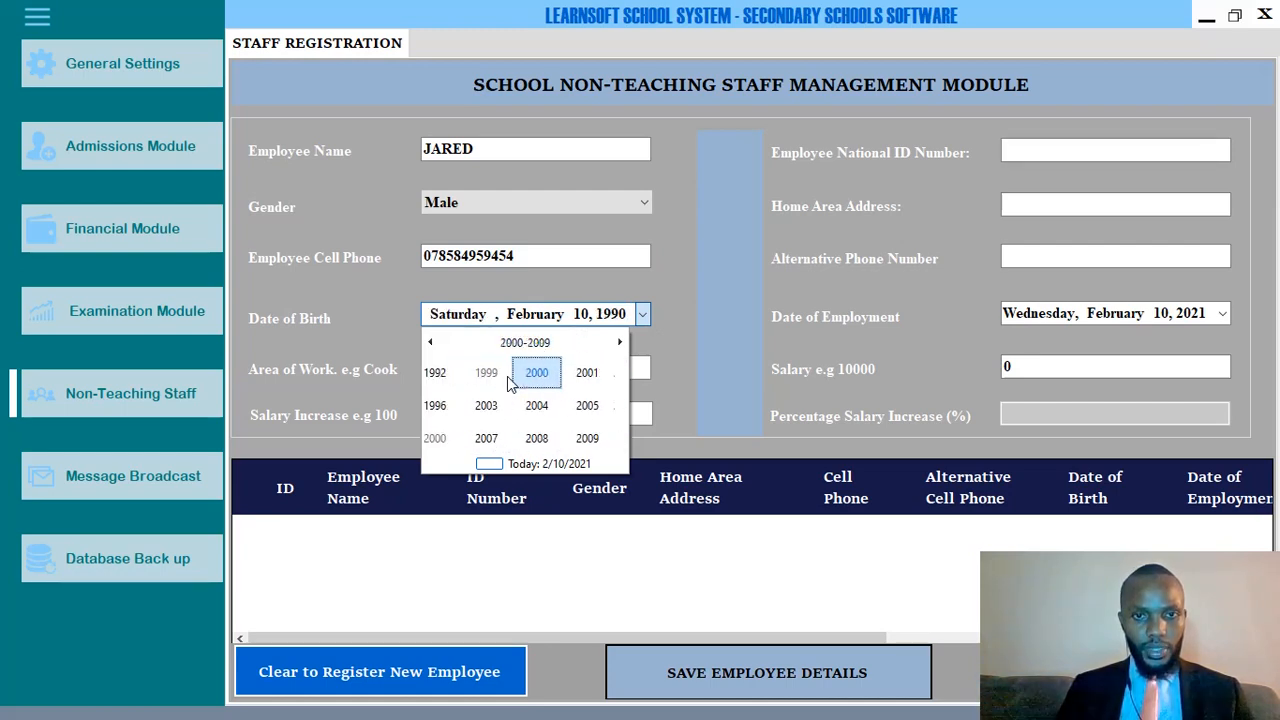
{"action": "left_click", "coordinate": [499, 372]}
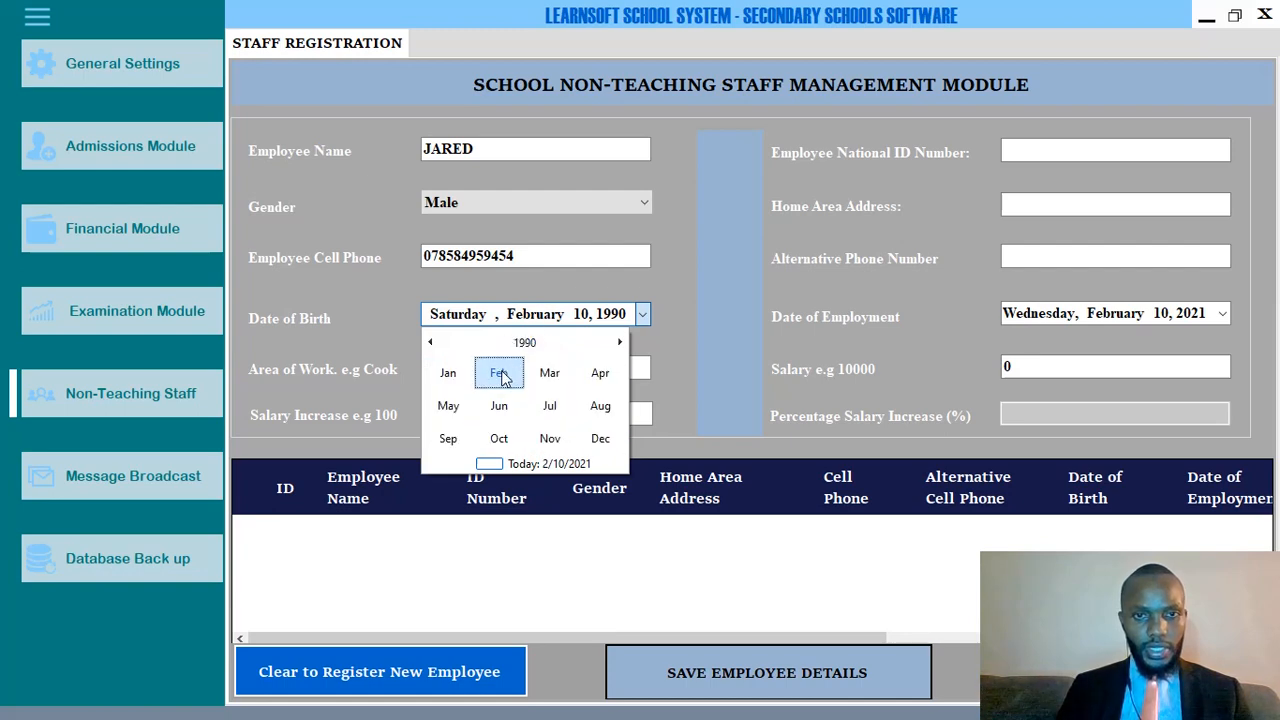
{"action": "left_click", "coordinate": [499, 372]}
{"action": "left_click", "coordinate": [503, 397]}
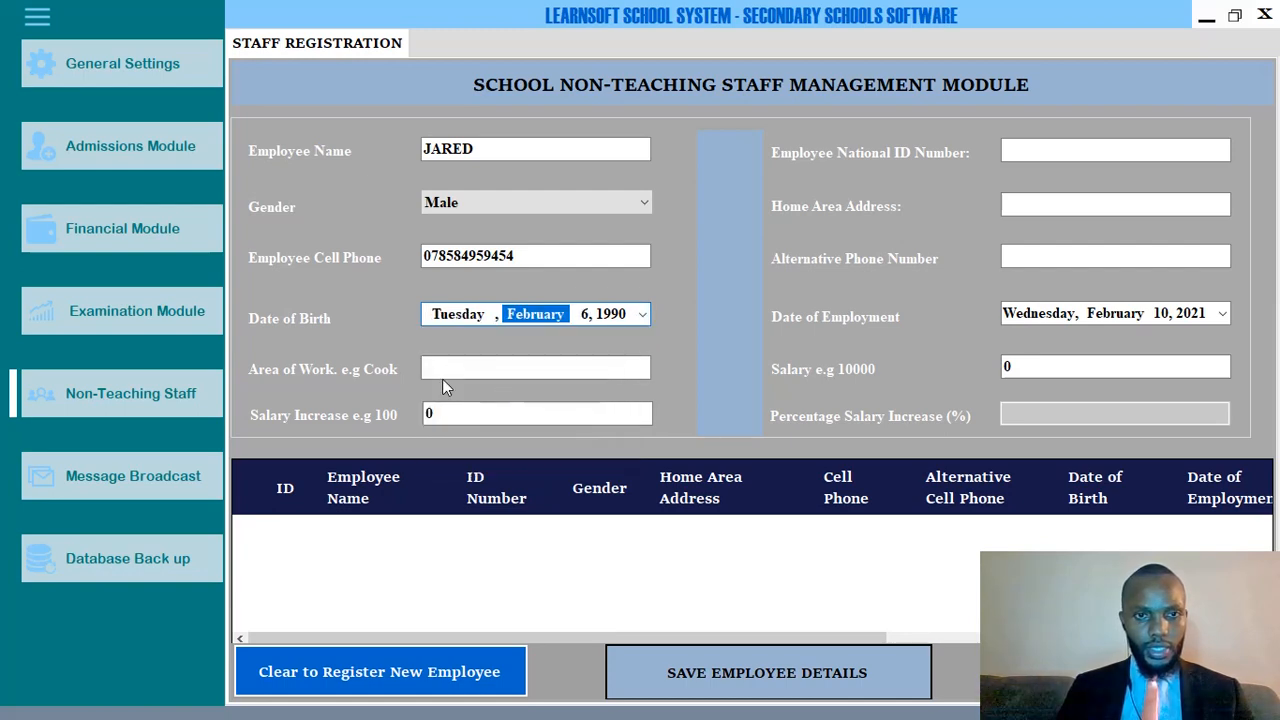
Enter KITCHEN (COOK) as the area of work.
{"action": "left_click", "coordinate": [453, 369]}
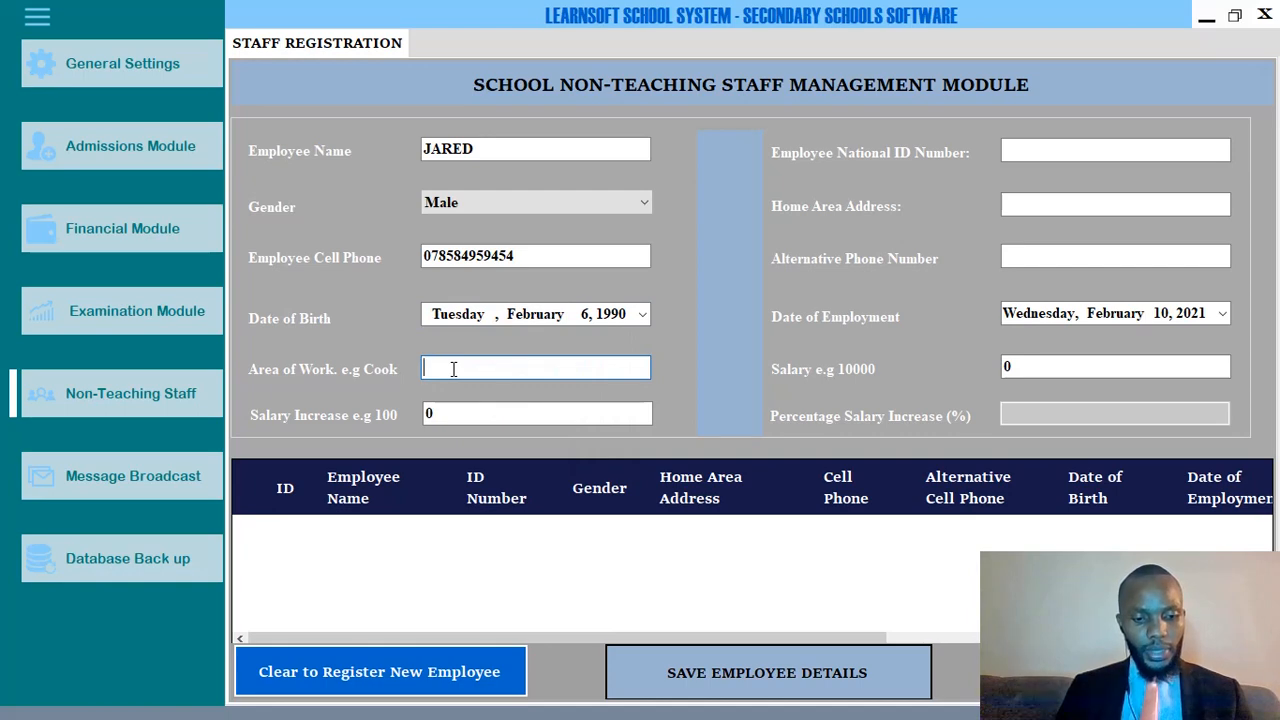
{"action": "type", "text": "ACC"}
{"action": "key", "text": "BackSpace"}
{"action": "key", "text": "BackSpace"}
{"action": "key", "text": "BackSpace"}
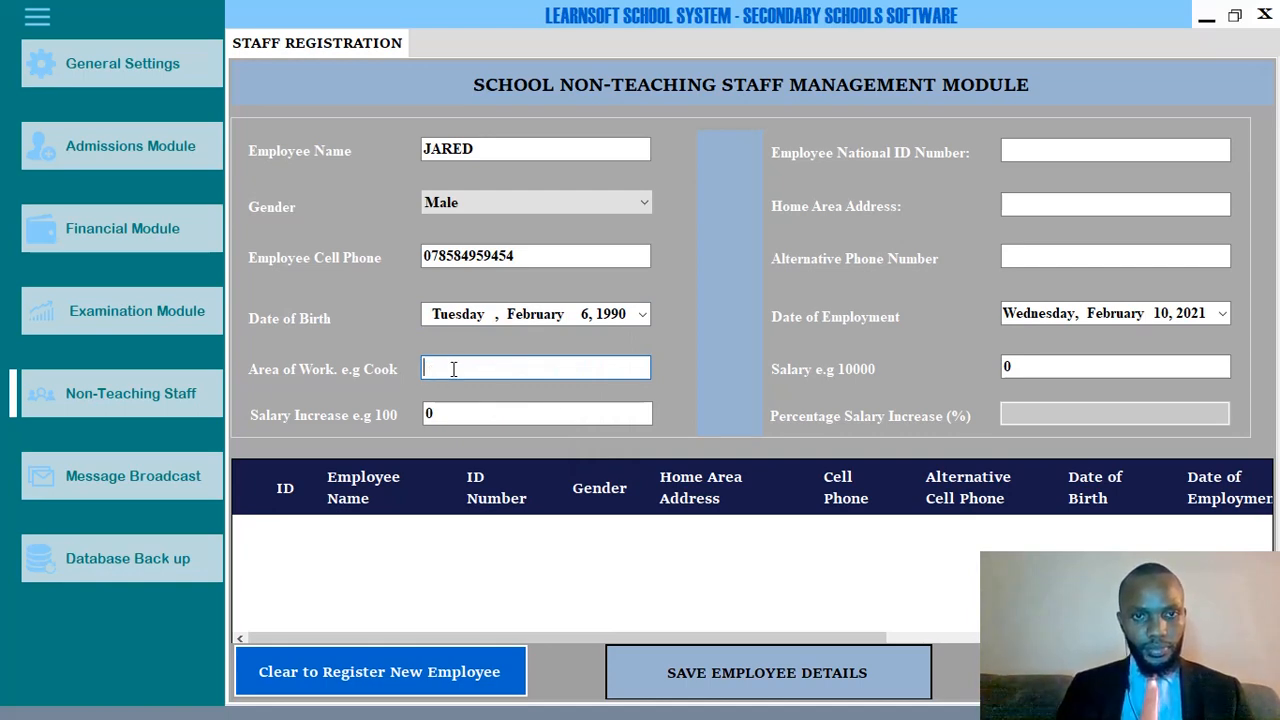
{"action": "type", "text": "KITCH"}
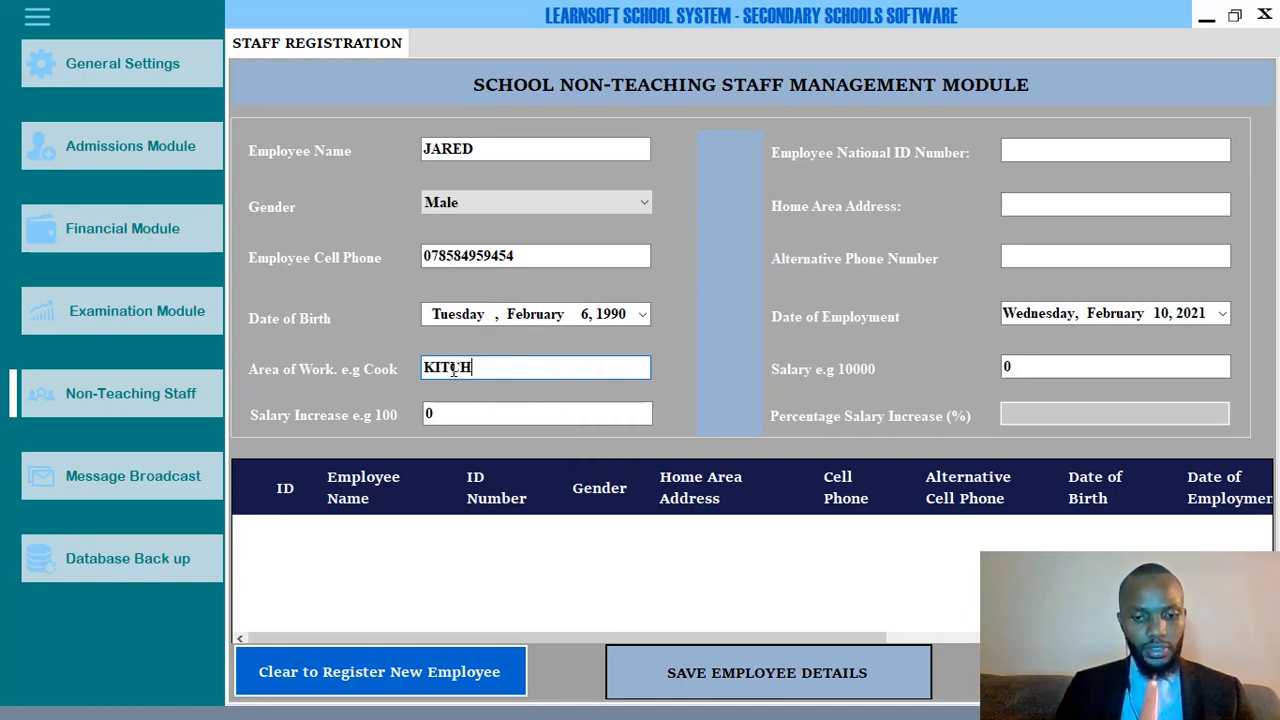
{"action": "type", "text": "EN ()"}
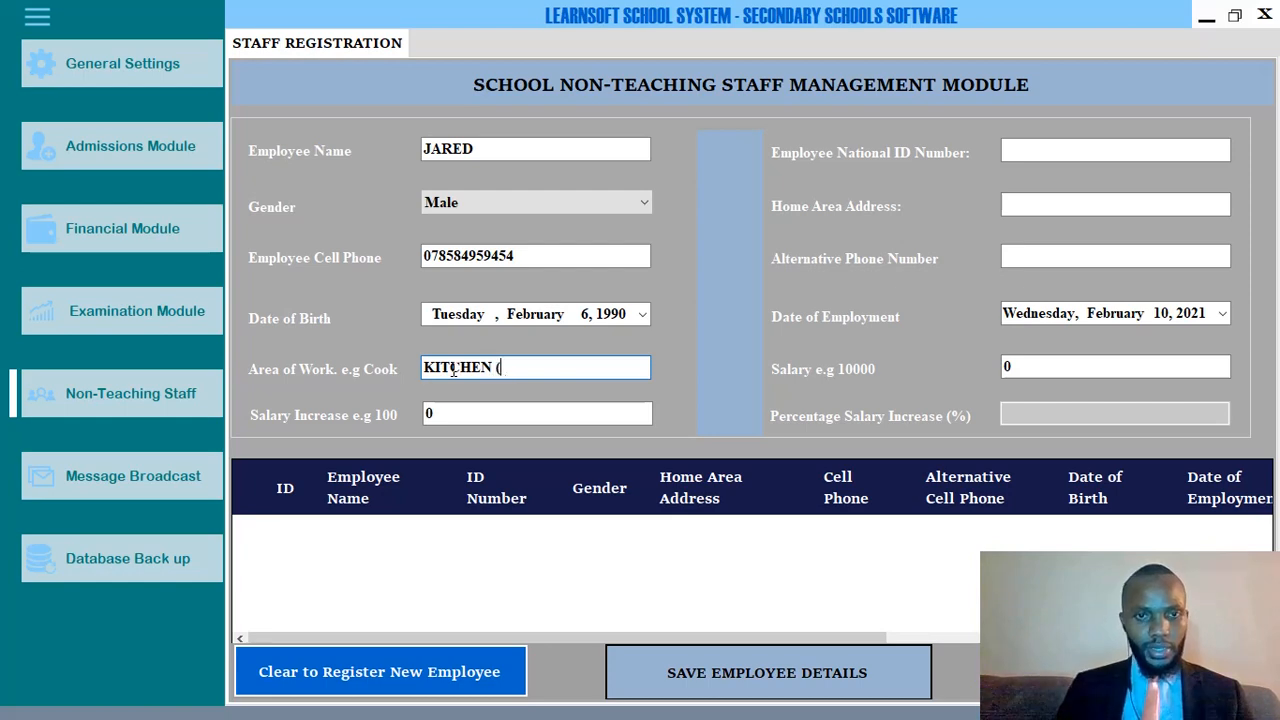
{"action": "type", "text": "COOK"}
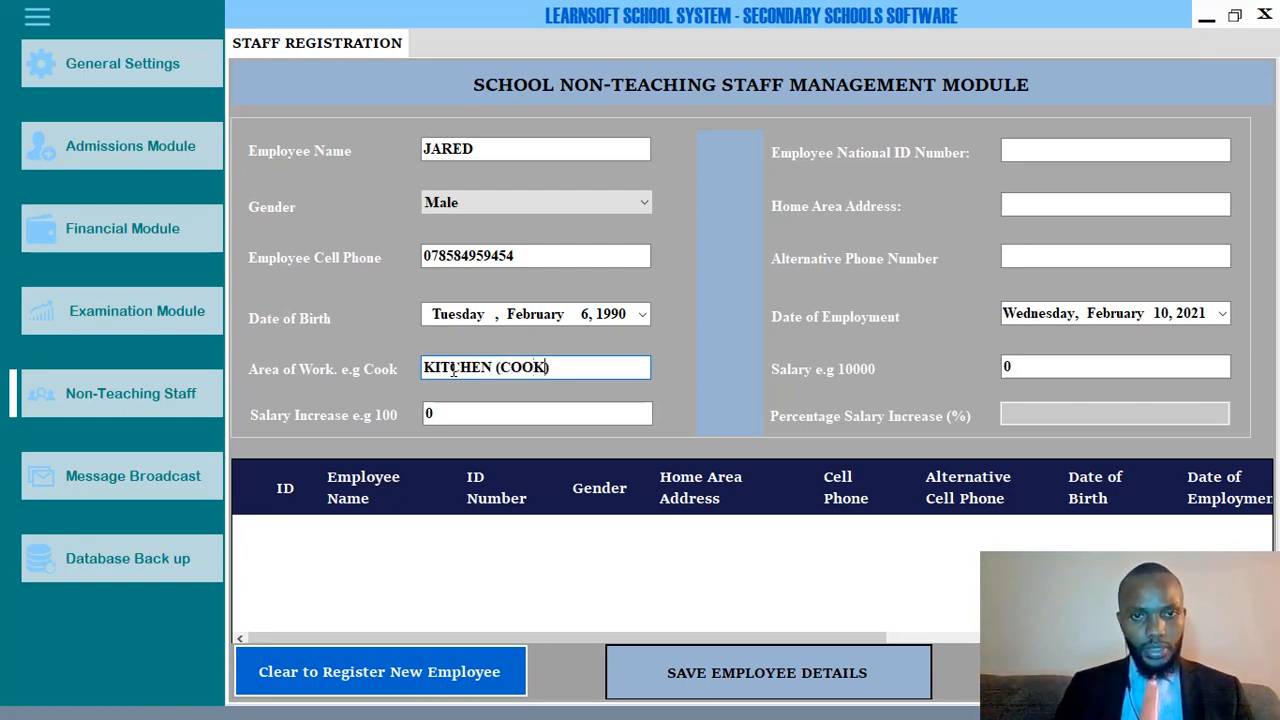
{"action": "left_click", "coordinate": [440, 414]}
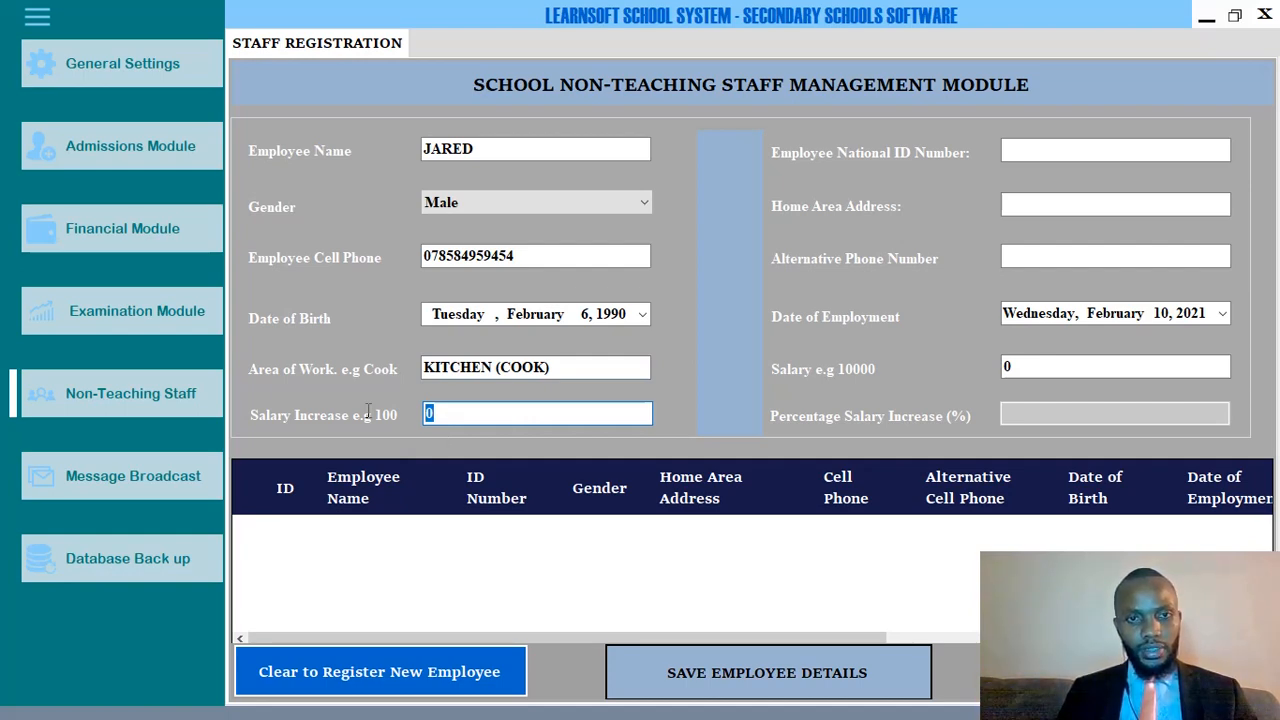
Fill in the national ID, home area NAIROBI, and the alternative phone number.
{"action": "left_click", "coordinate": [1025, 149]}
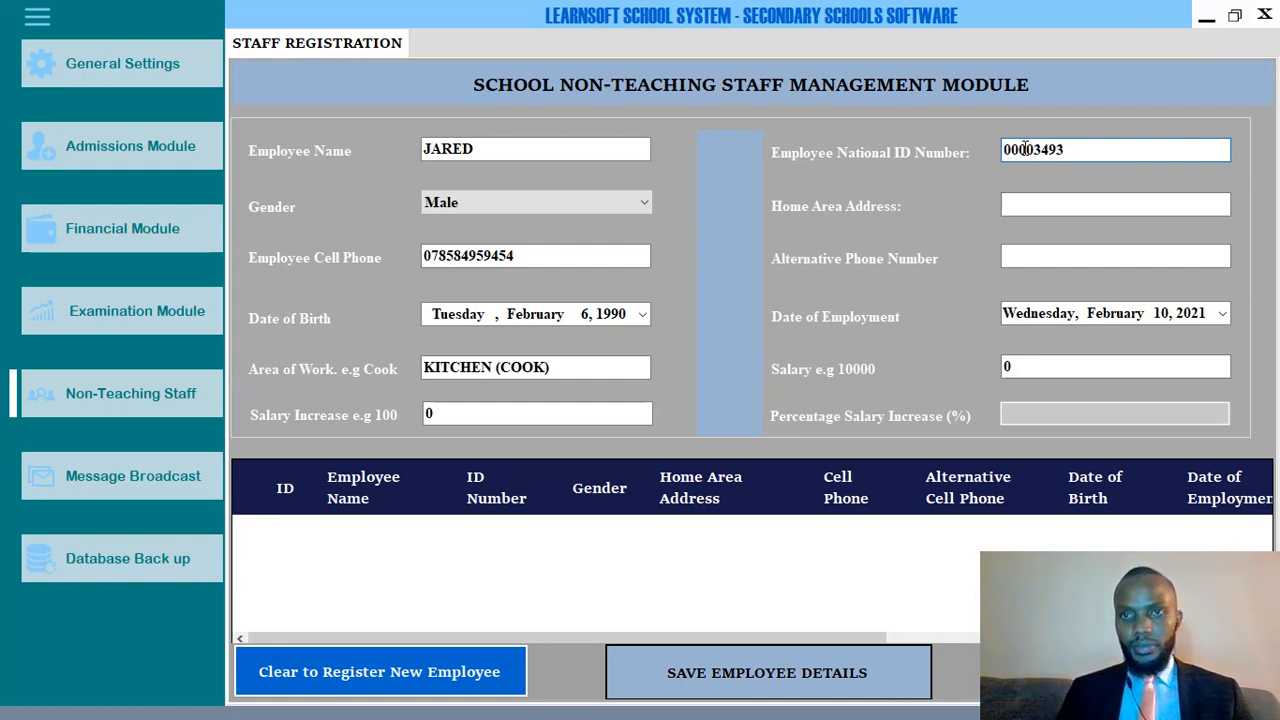
{"action": "left_click", "coordinate": [1022, 202]}
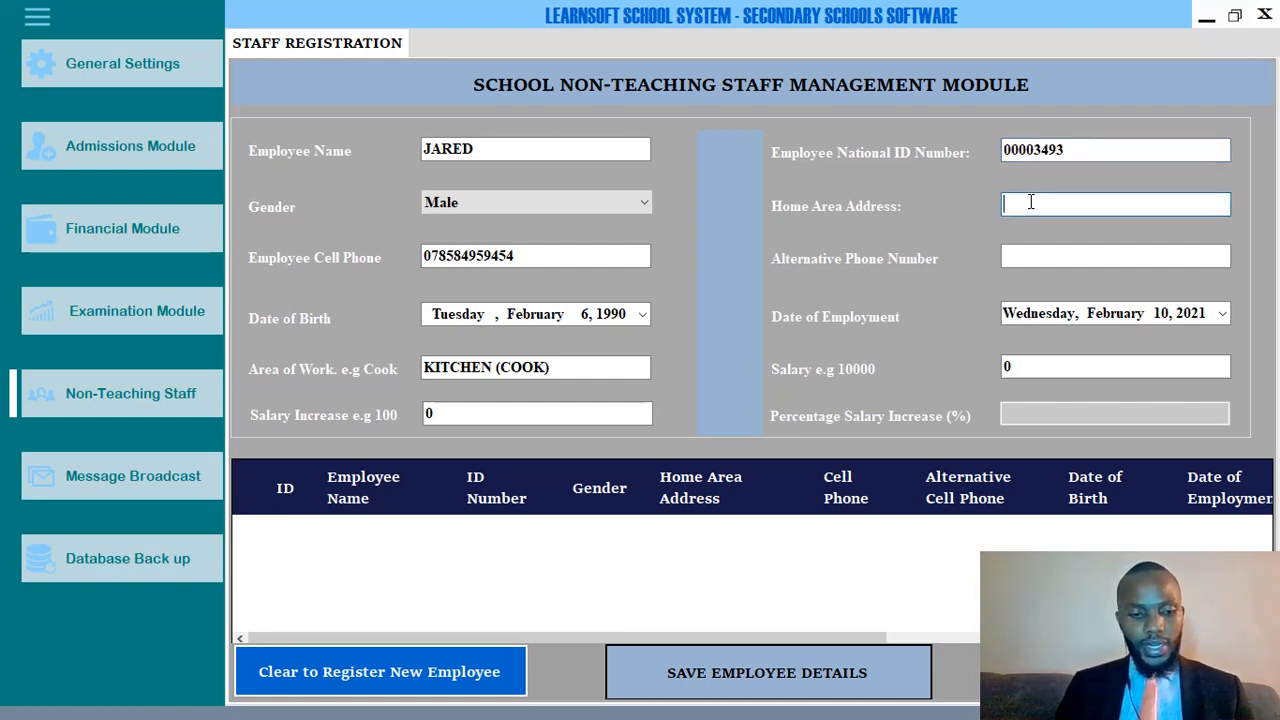
{"action": "type", "text": "NAIROBI"}
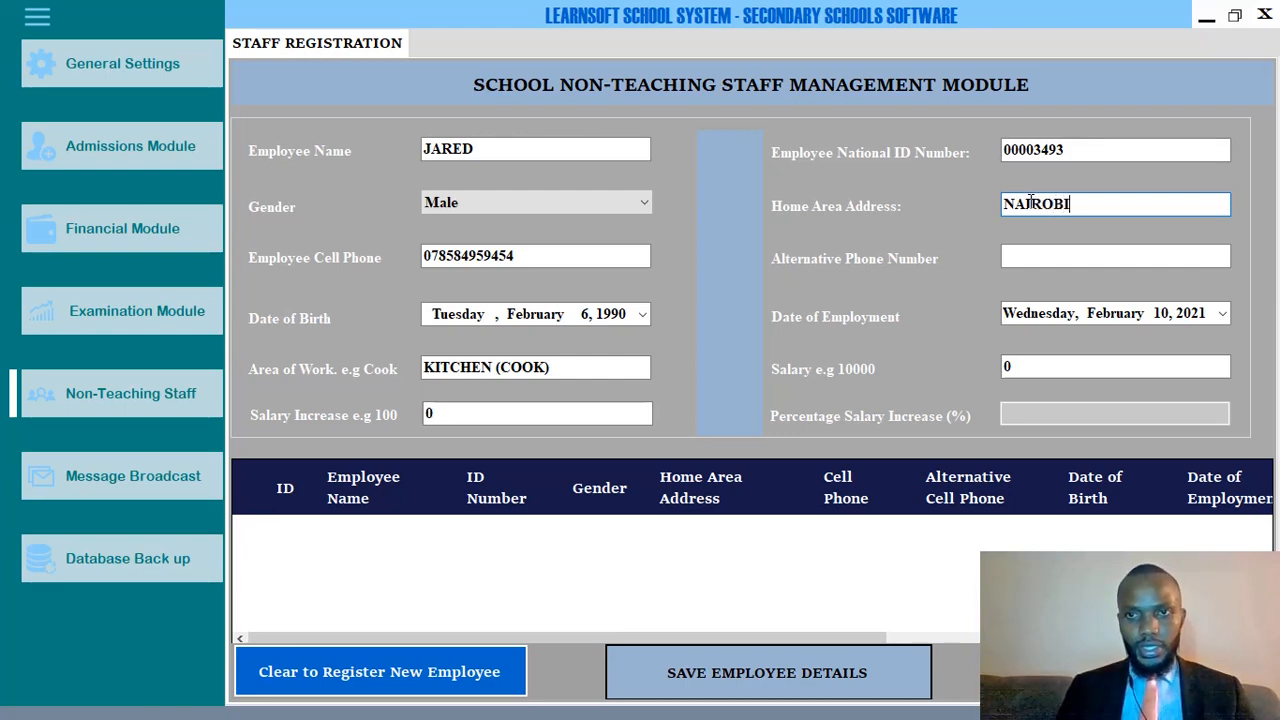
{"action": "left_click", "coordinate": [1022, 255]}
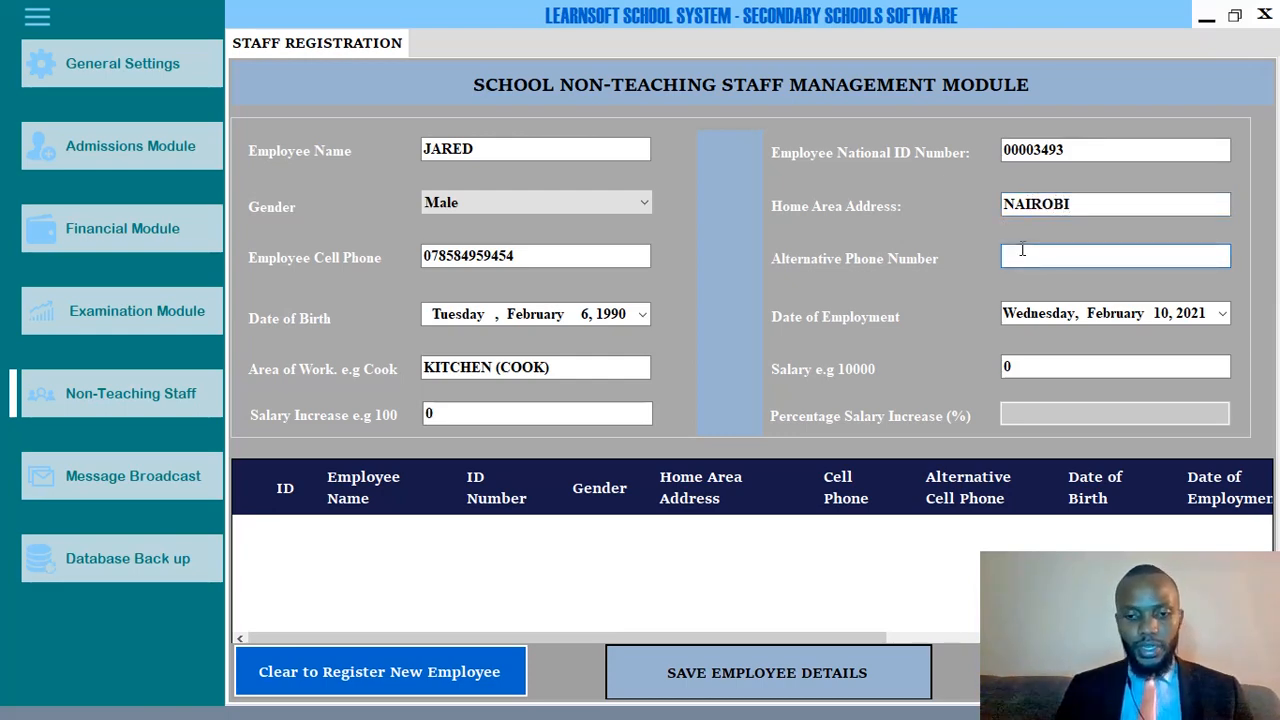
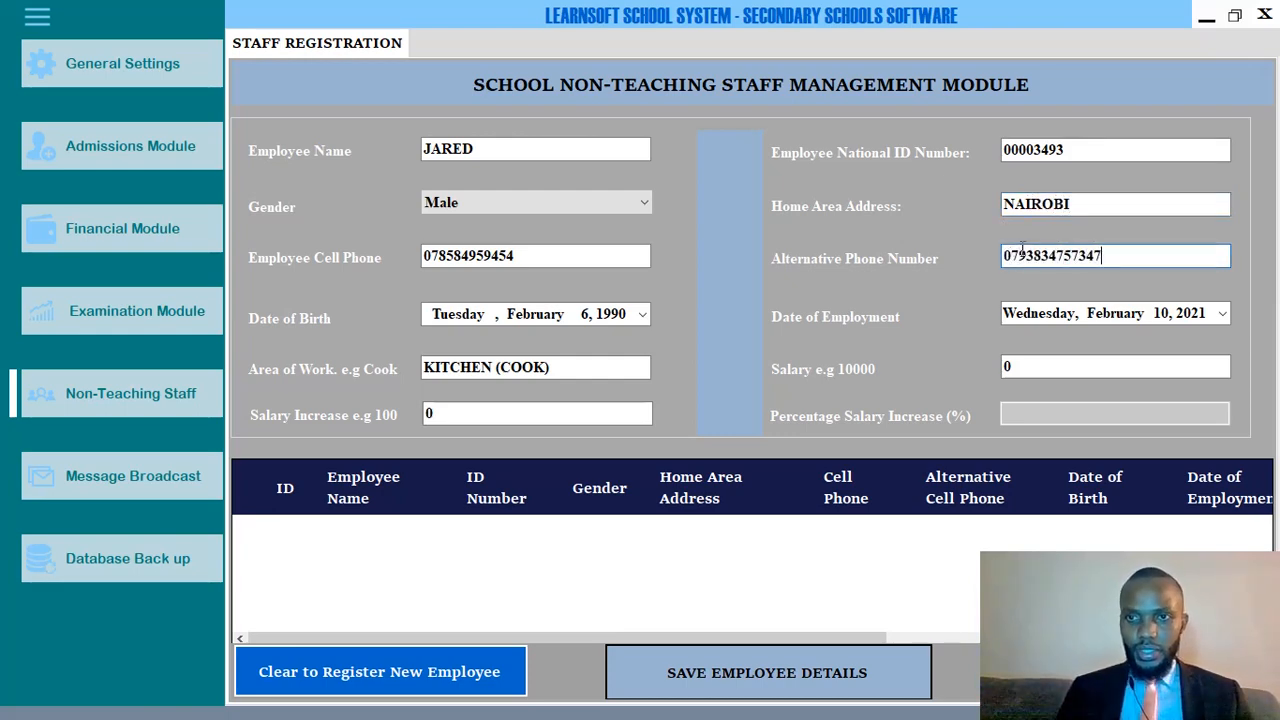
Set the date of employment to February 5, 2019.
{"action": "left_click", "coordinate": [1222, 313]}
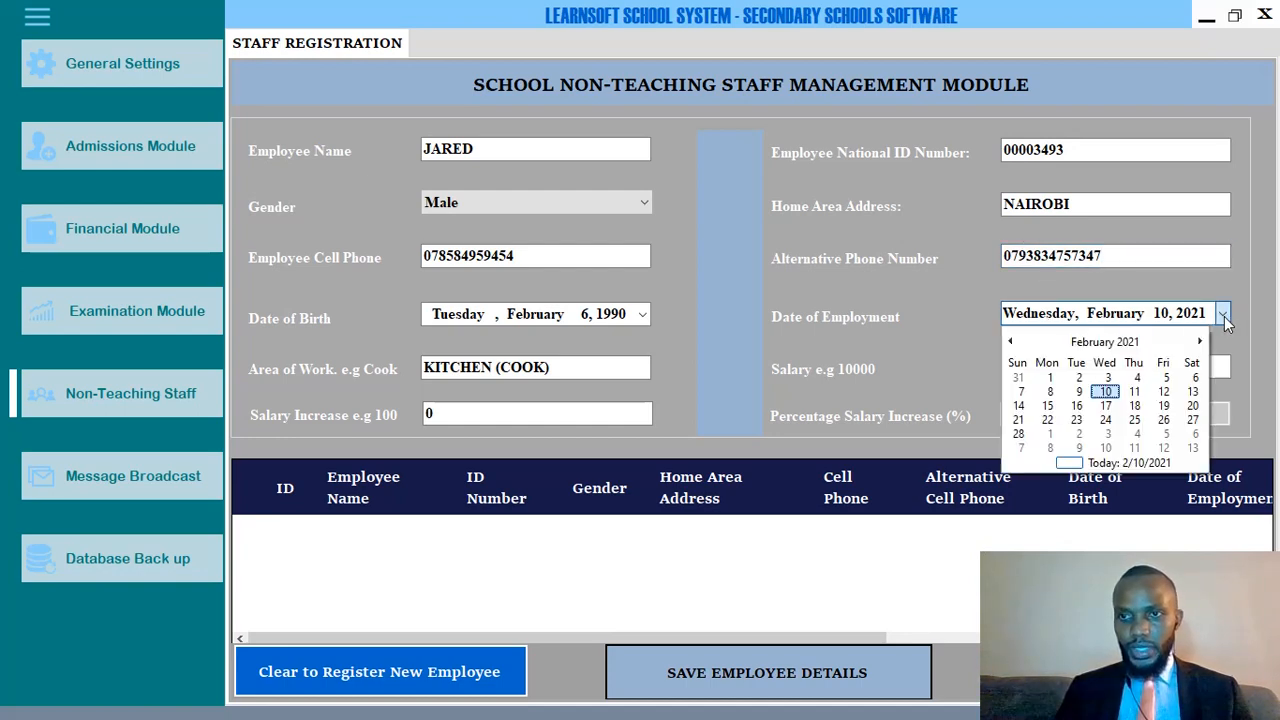
{"action": "left_click", "coordinate": [1102, 344]}
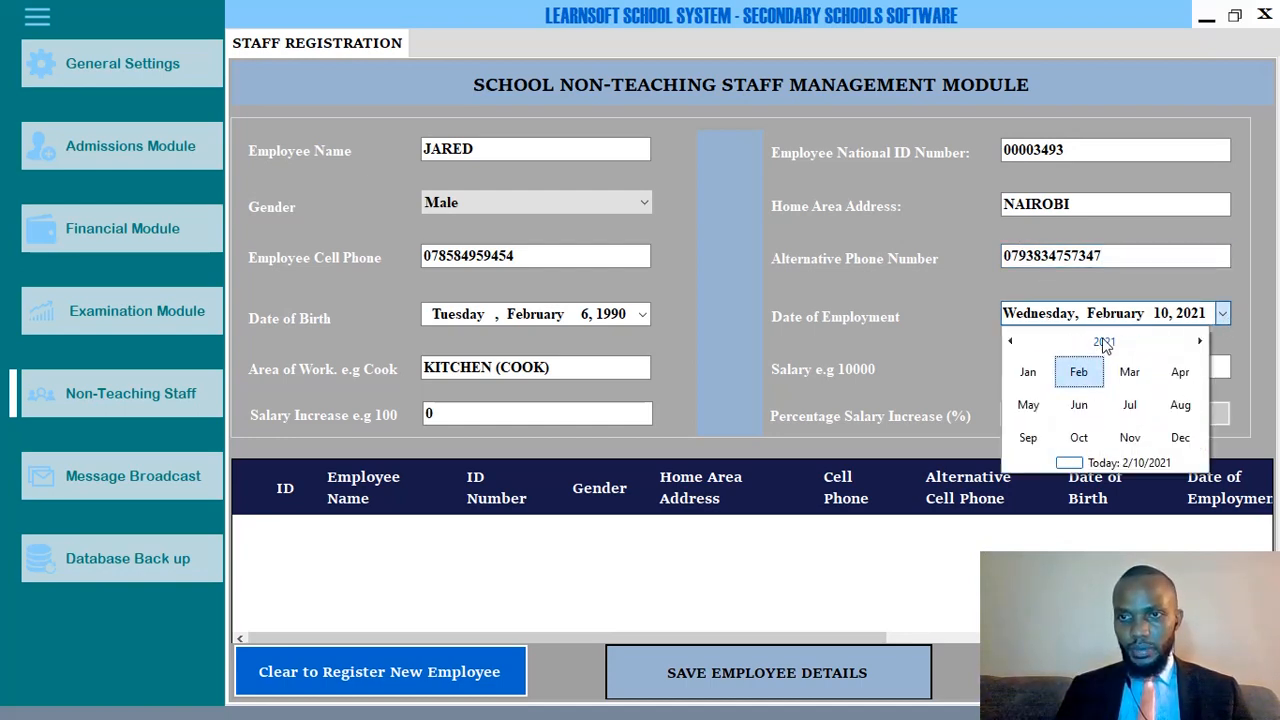
{"action": "left_click", "coordinate": [1104, 342]}
{"action": "left_click", "coordinate": [1079, 404]}
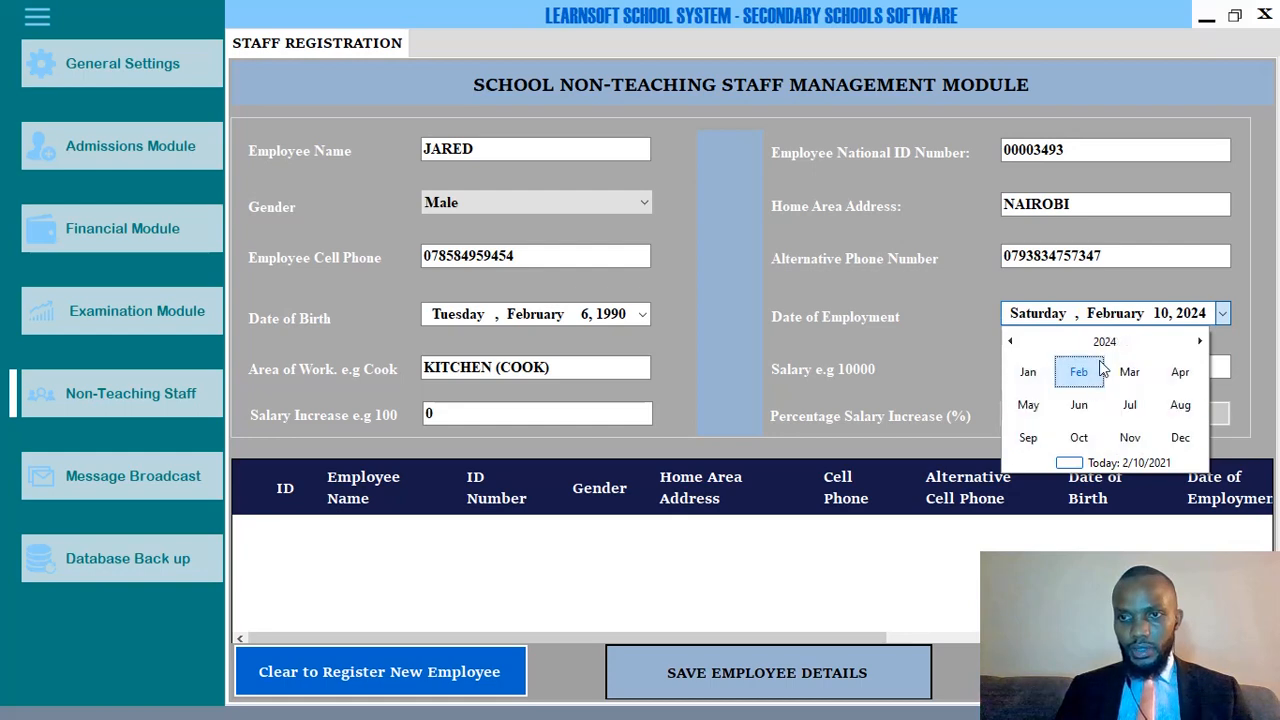
{"action": "left_click", "coordinate": [1112, 344]}
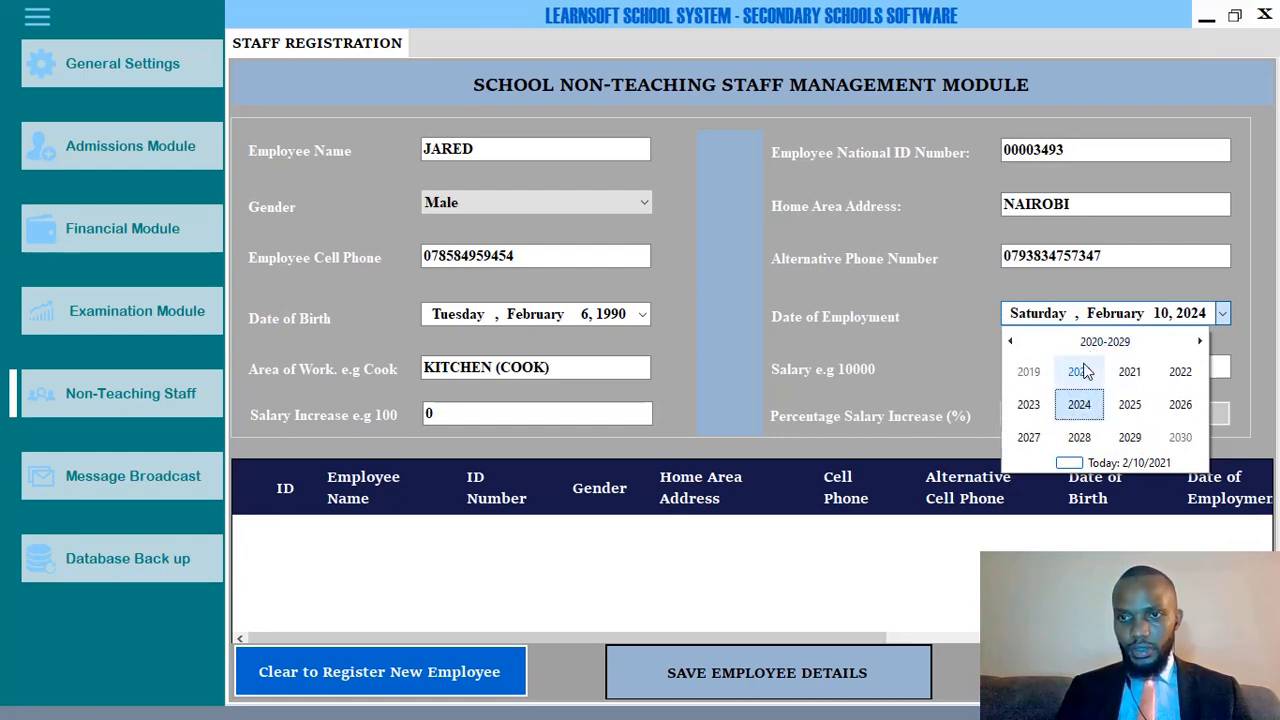
{"action": "left_click", "coordinate": [1037, 374]}
{"action": "left_click", "coordinate": [1084, 373]}
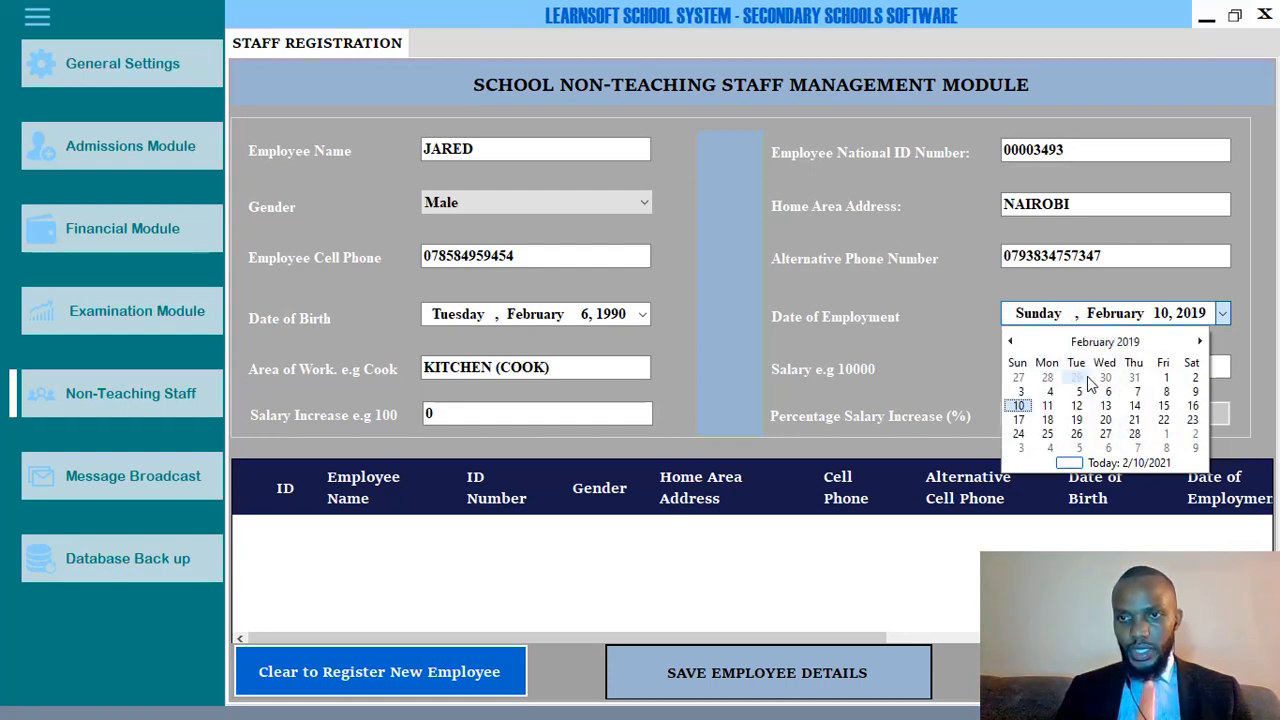
{"action": "left_click", "coordinate": [1078, 396]}
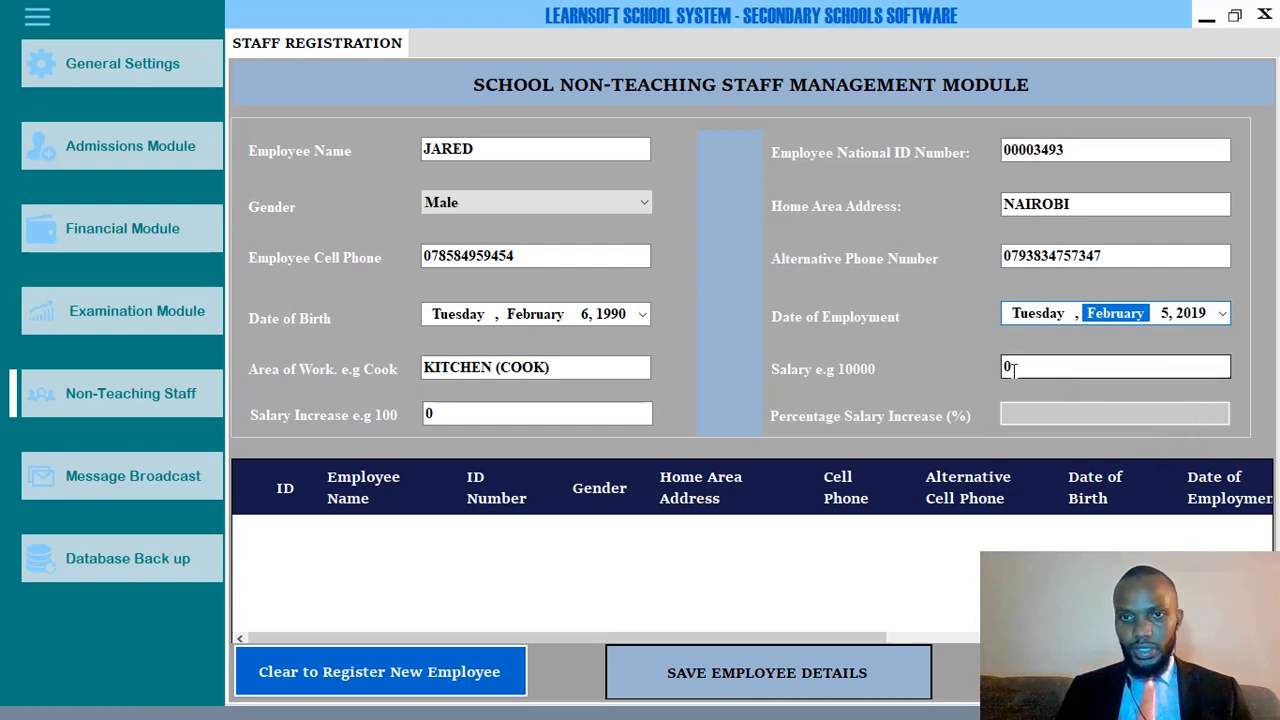
Enter a salary of 60000 and a salary increase of 5000.
{"action": "key", "text": "Tab"}
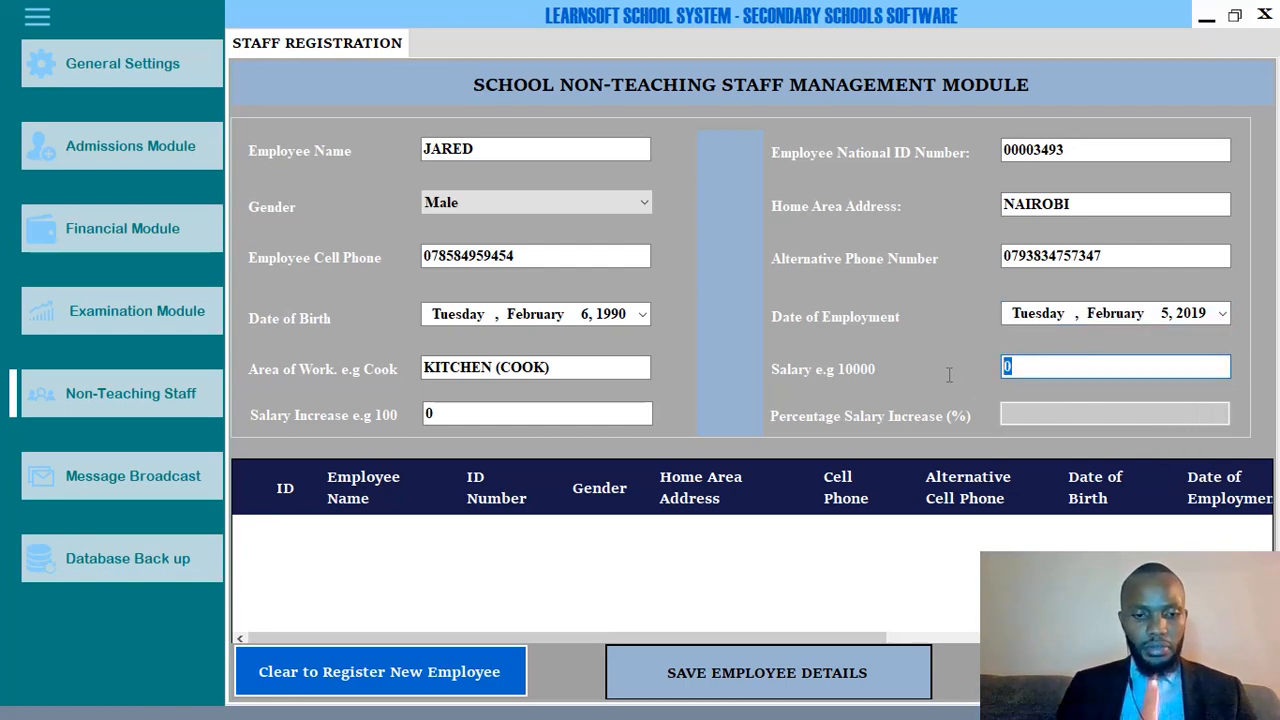
{"action": "type", "text": "60000"}
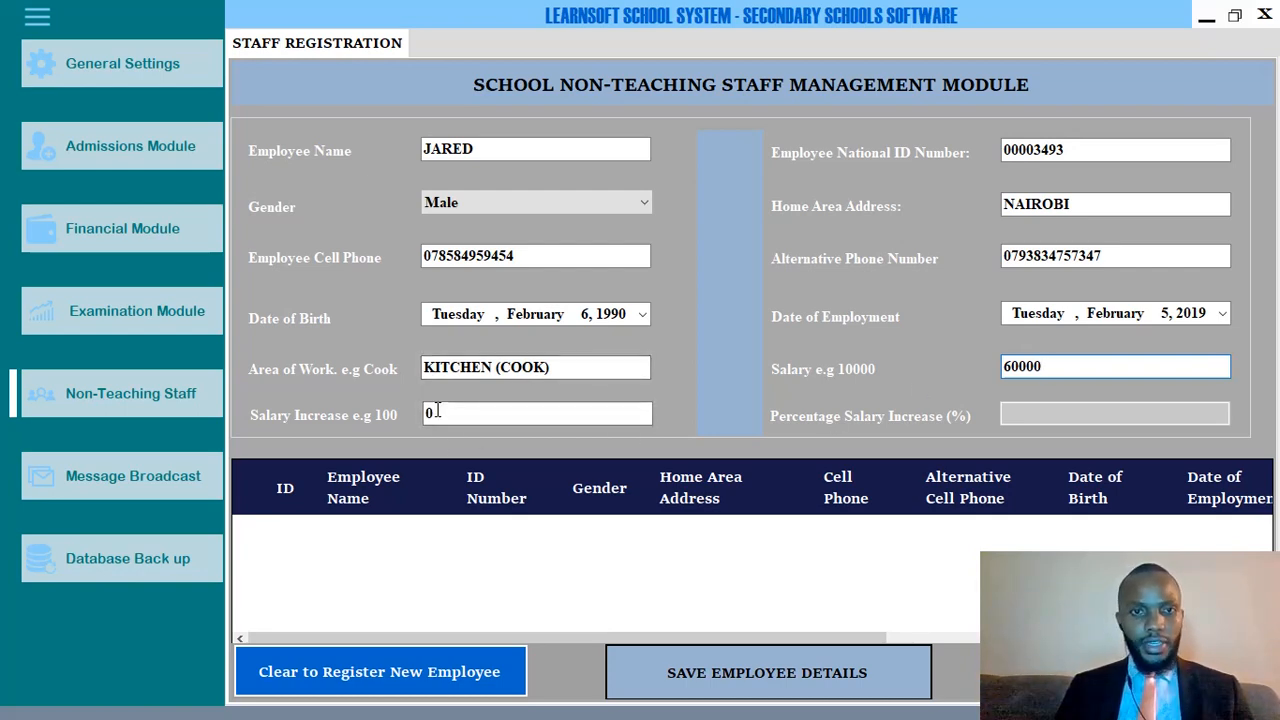
{"action": "key", "text": "Tab"}
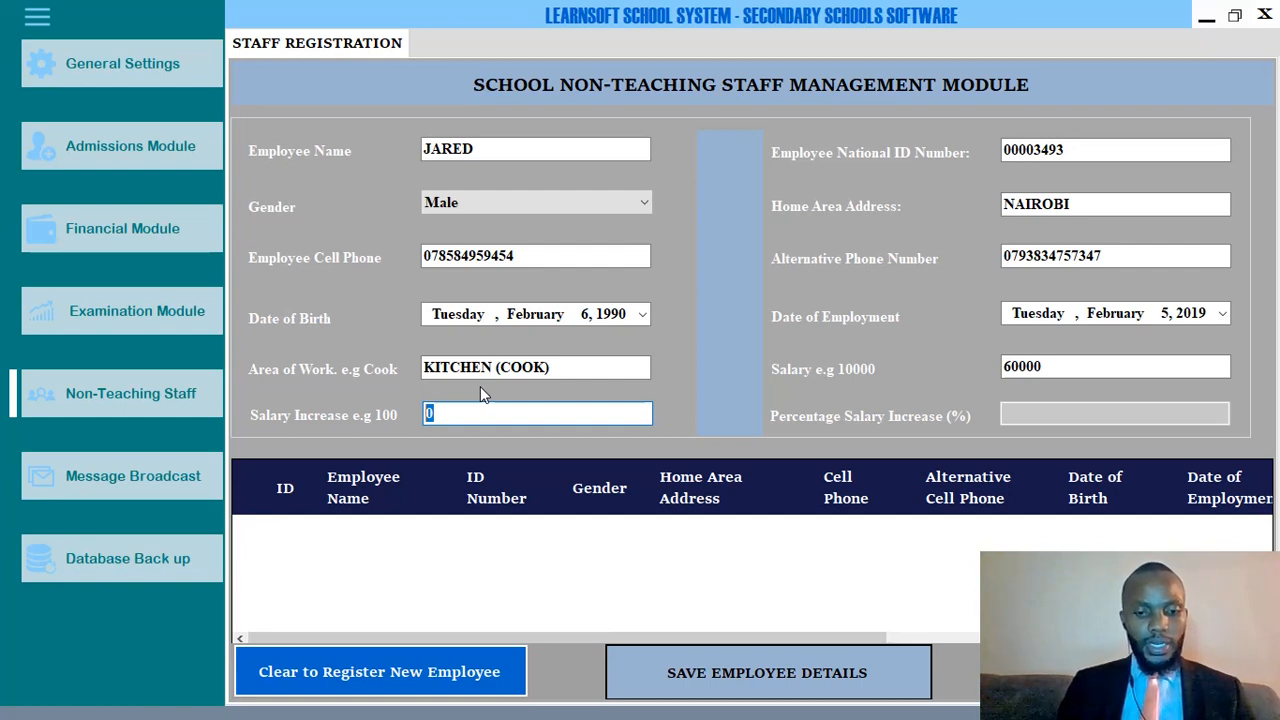
{"action": "type", "text": "5000"}
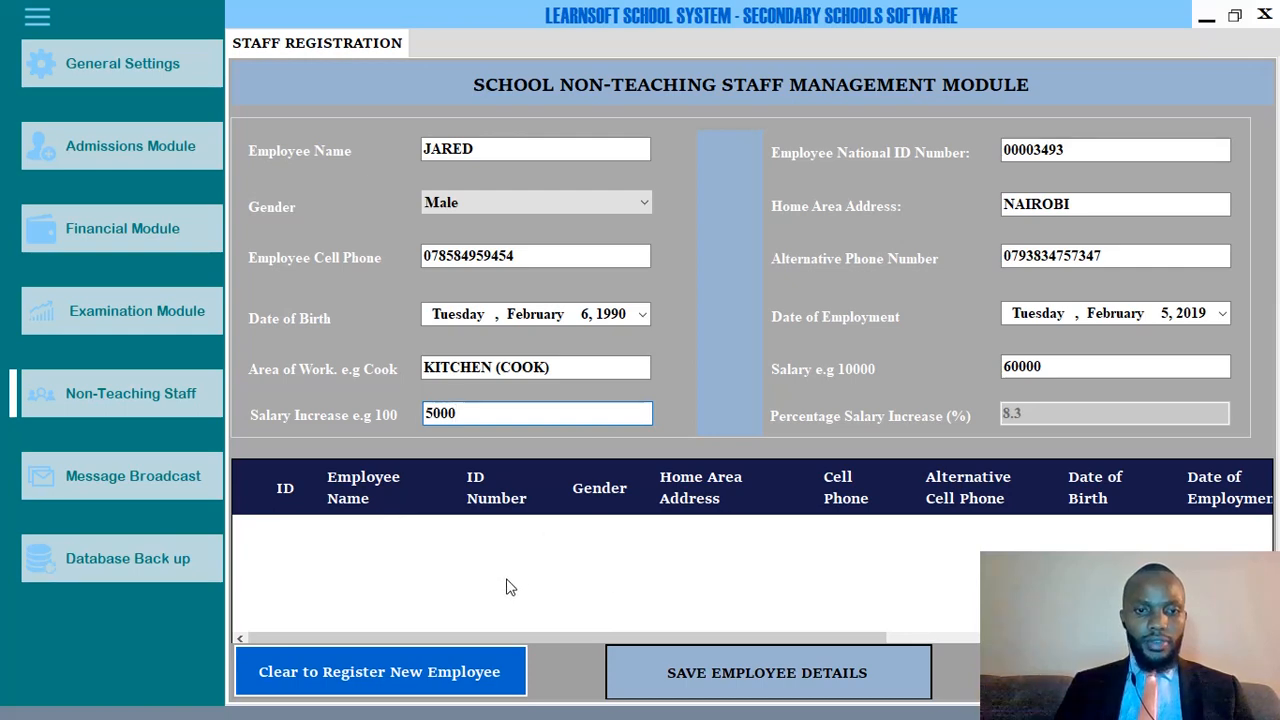
Save the employee details, dismissing the data-too-long error, success confirmation and no-pages message.
{"action": "left_click", "coordinate": [778, 678]}
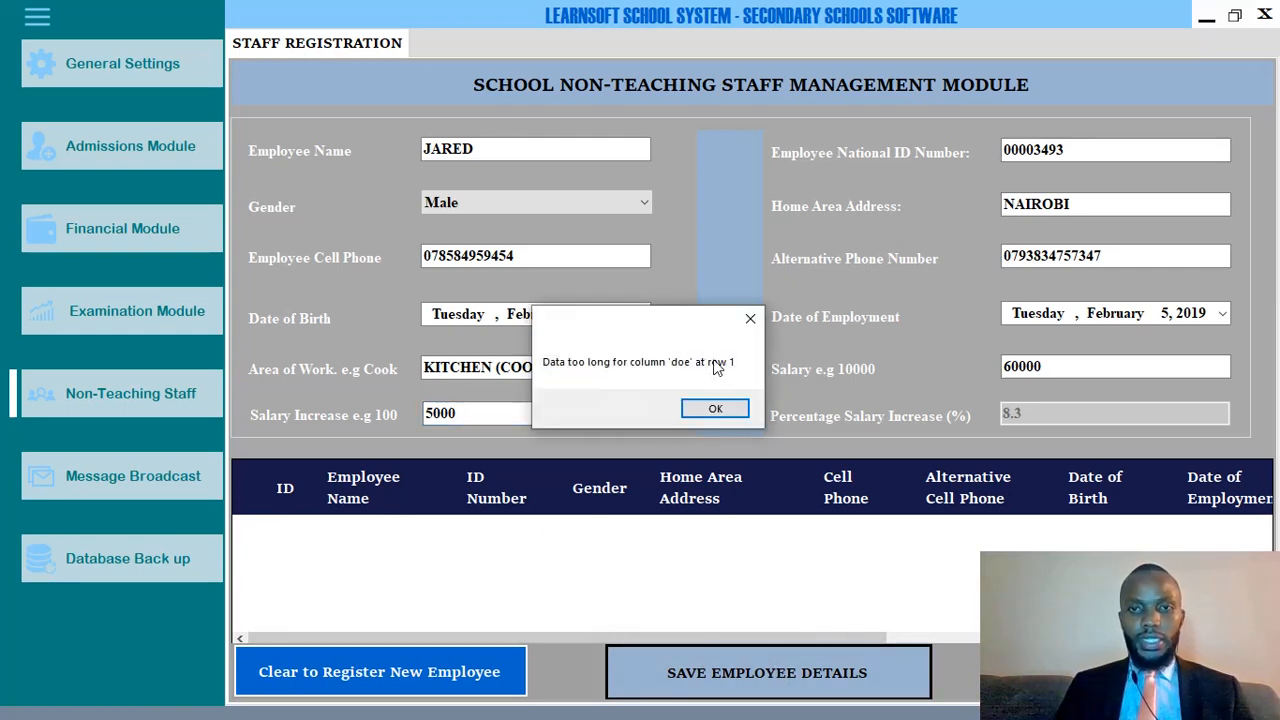
{"action": "left_click", "coordinate": [716, 413]}
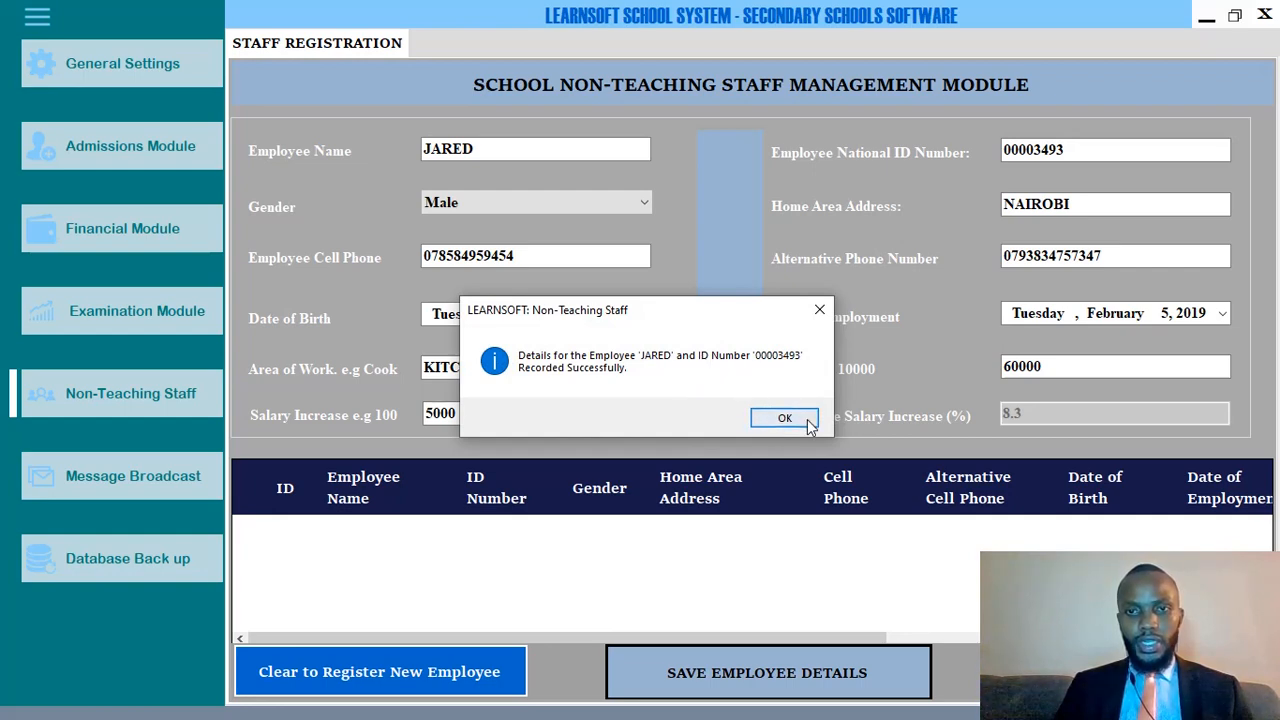
{"action": "left_click", "coordinate": [776, 420]}
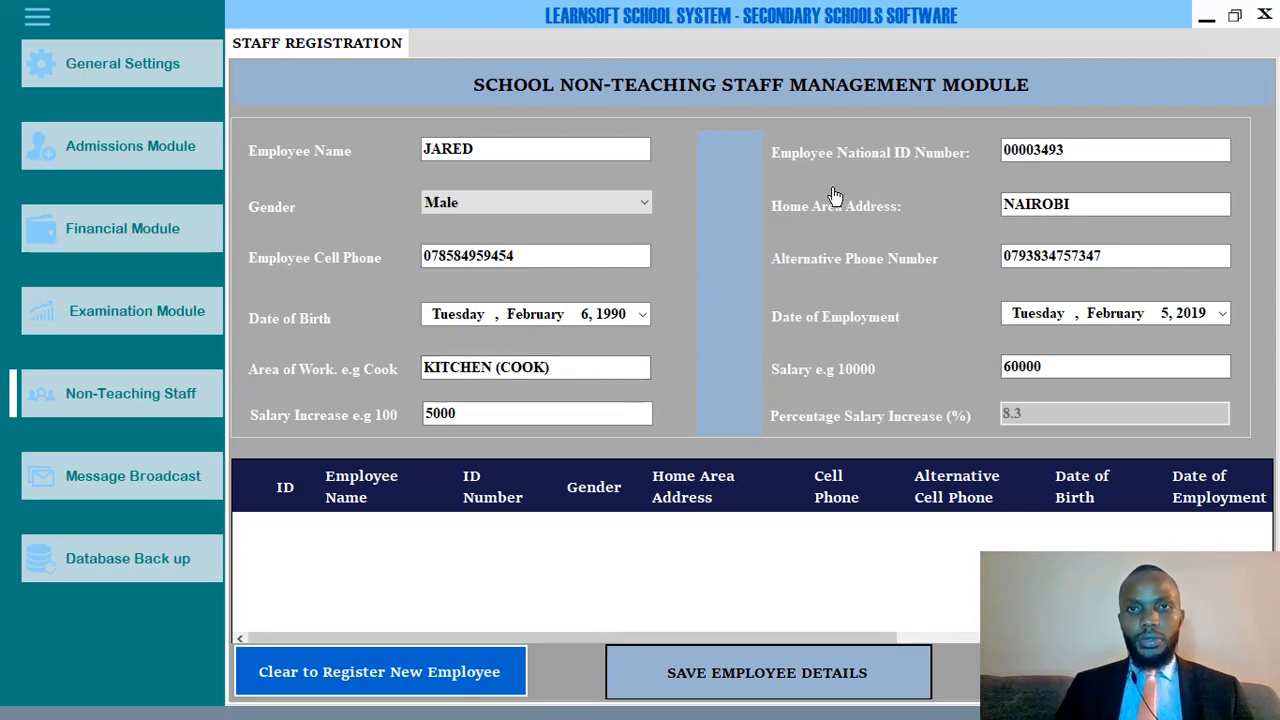
{"action": "left_click", "coordinate": [688, 410]}
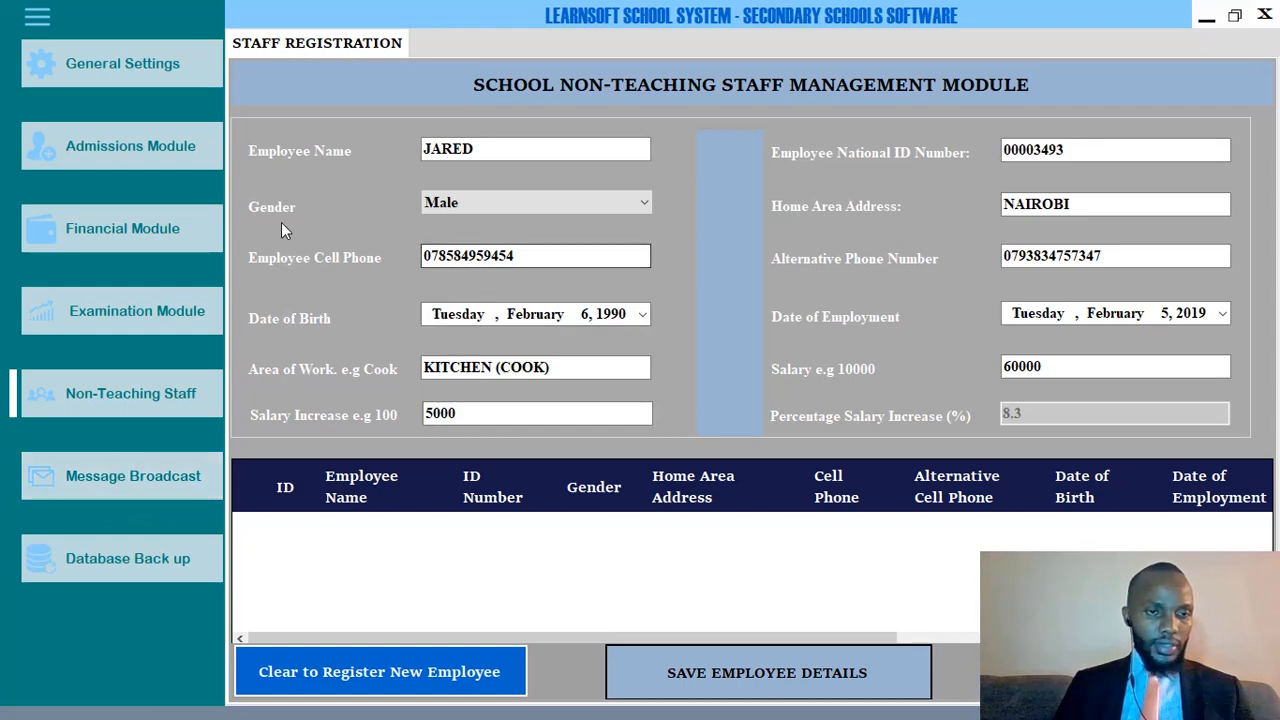
Try Message Broadcast, acknowledge its not-functional notice, then open Database Back up.
{"action": "left_click", "coordinate": [113, 485]}
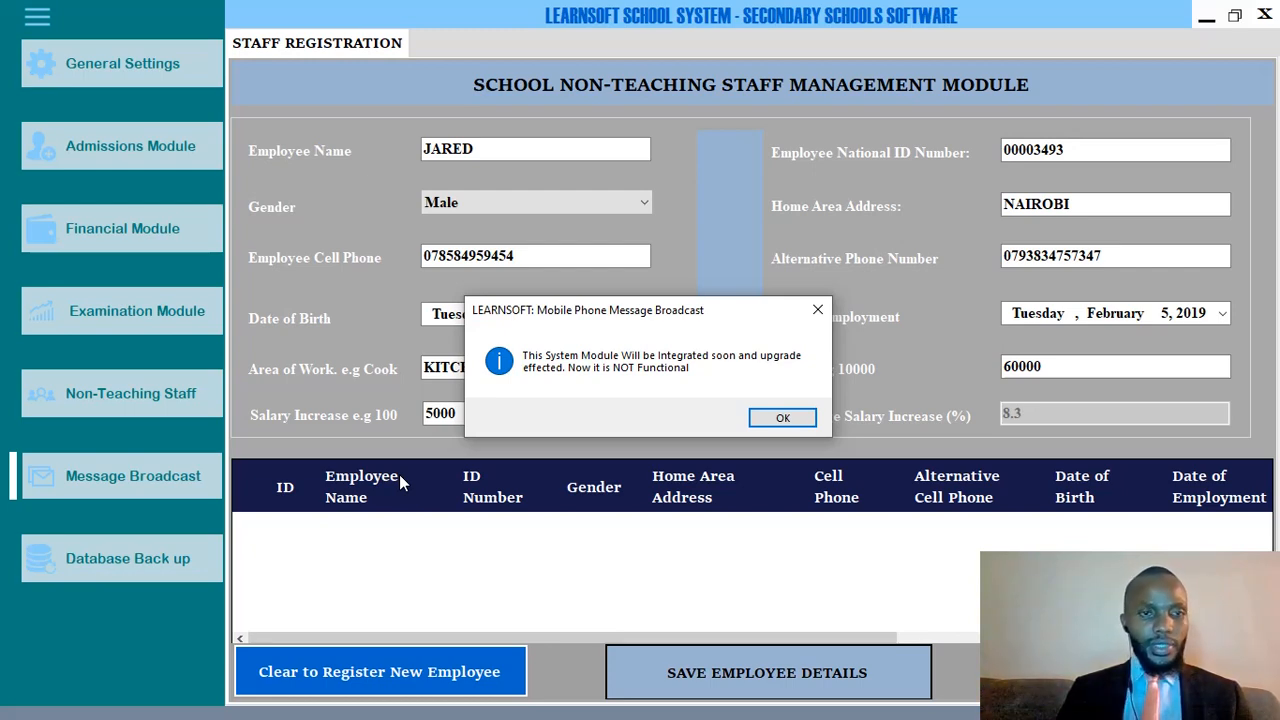
{"action": "left_click", "coordinate": [779, 419]}
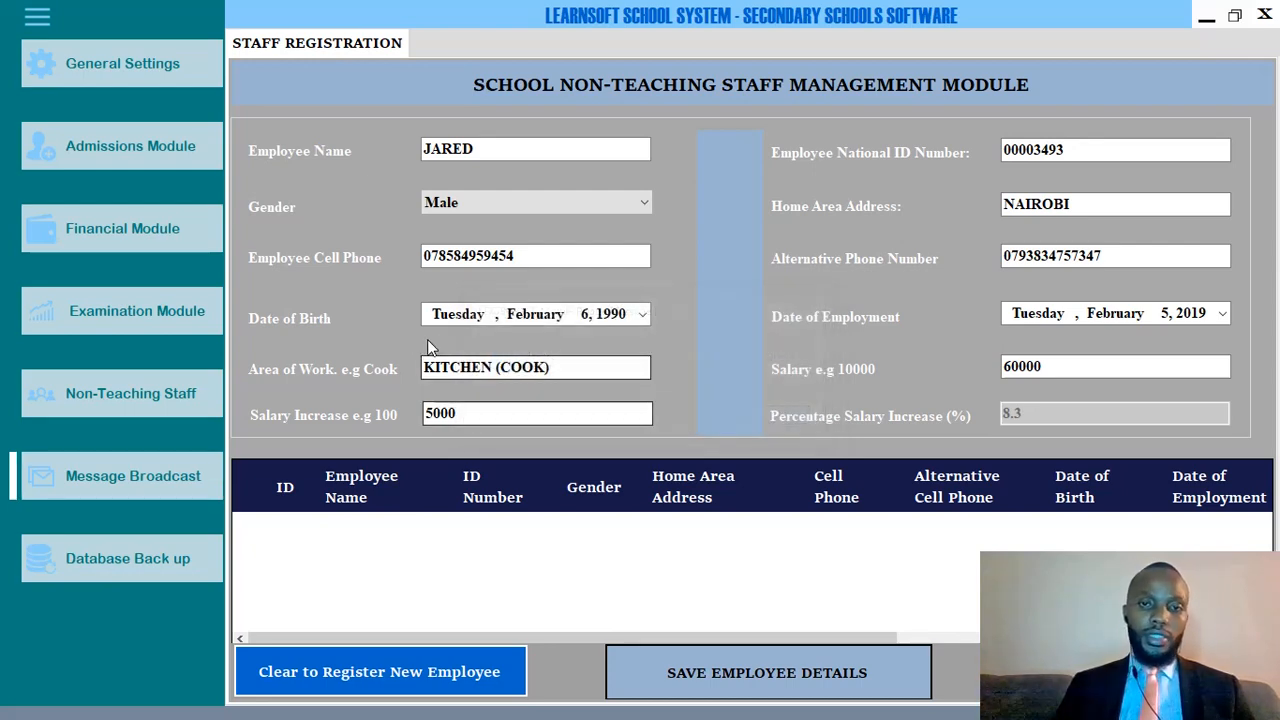
{"action": "left_click", "coordinate": [110, 568]}
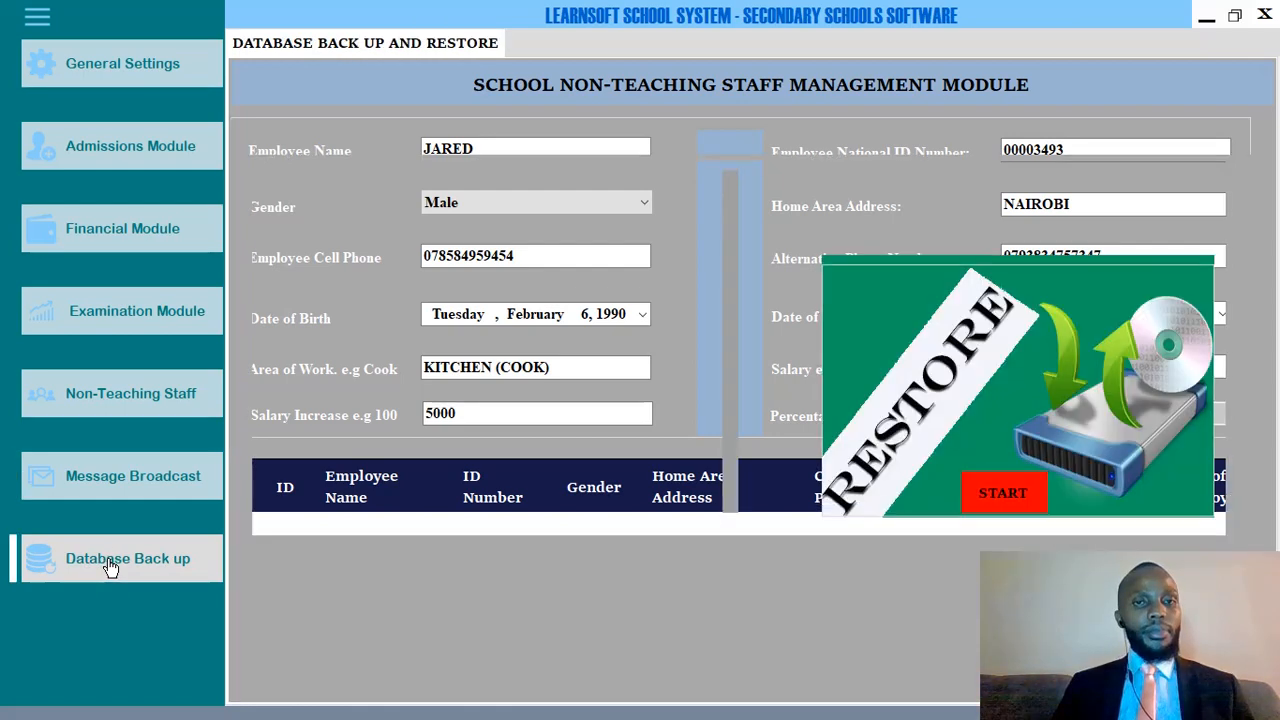
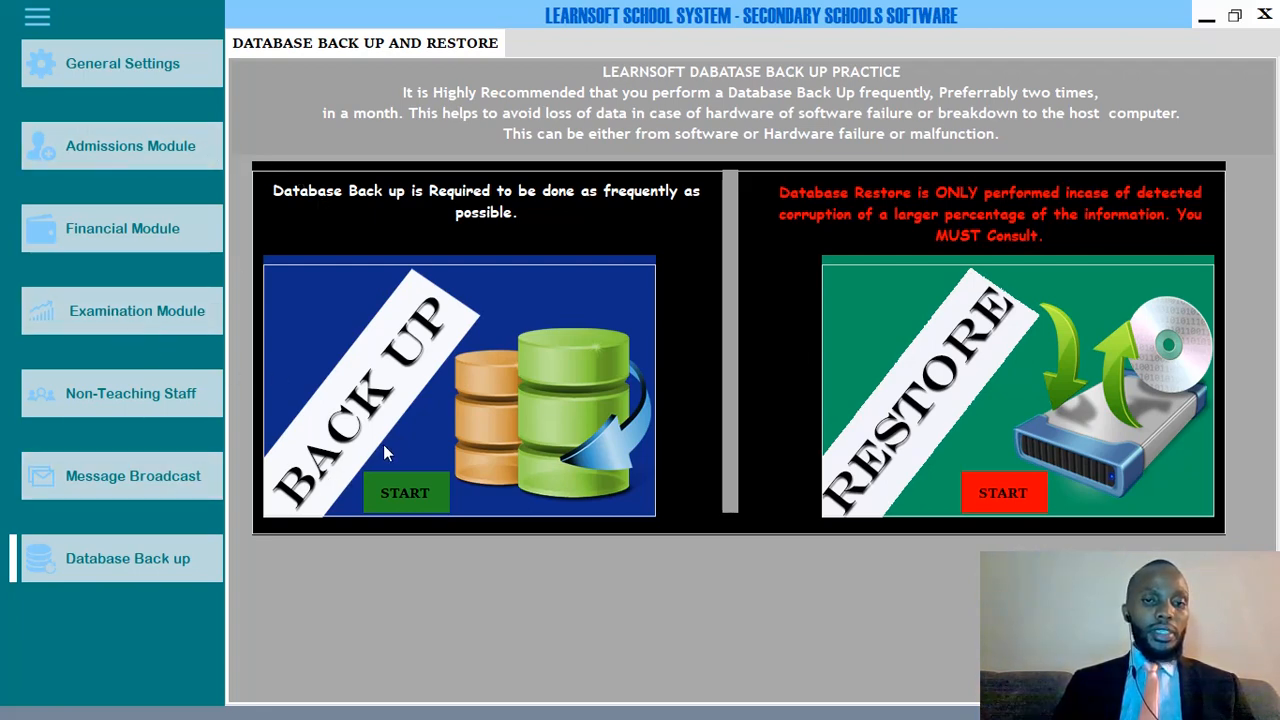
Start the database backup, then go to the Admissions Module's new student admission form.
{"action": "left_click", "coordinate": [406, 499]}
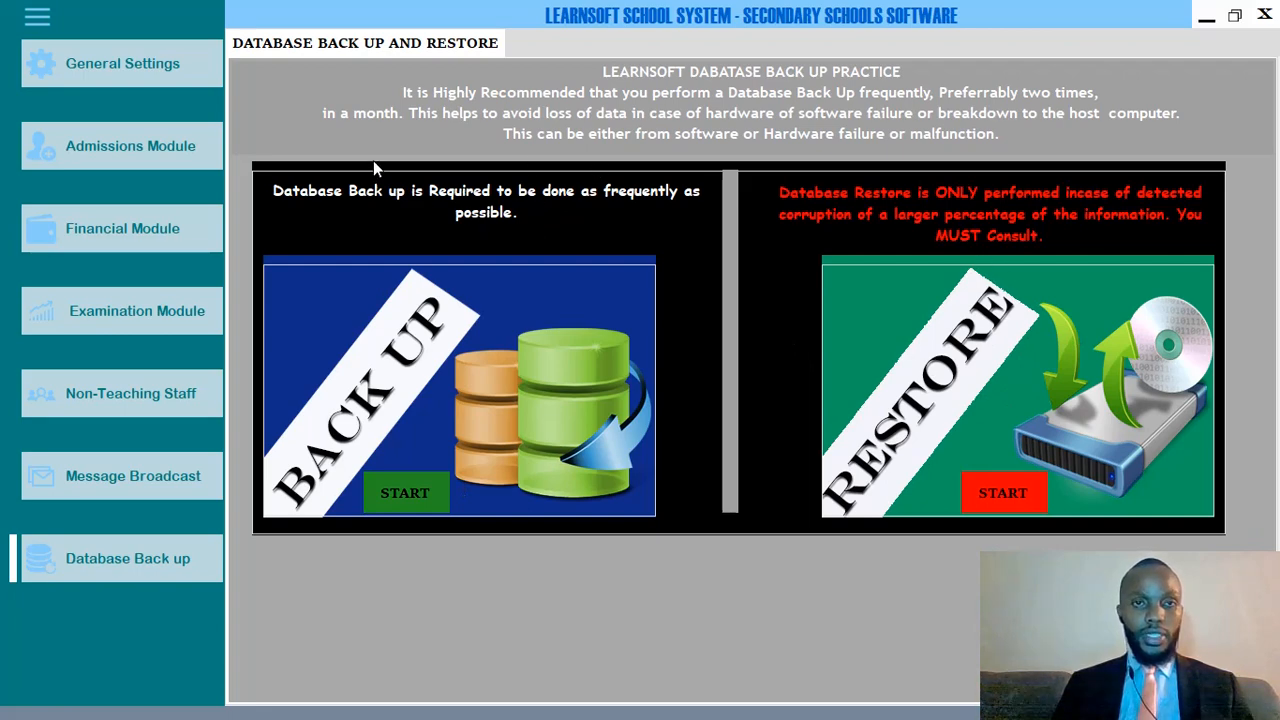
{"action": "left_click", "coordinate": [83, 80]}
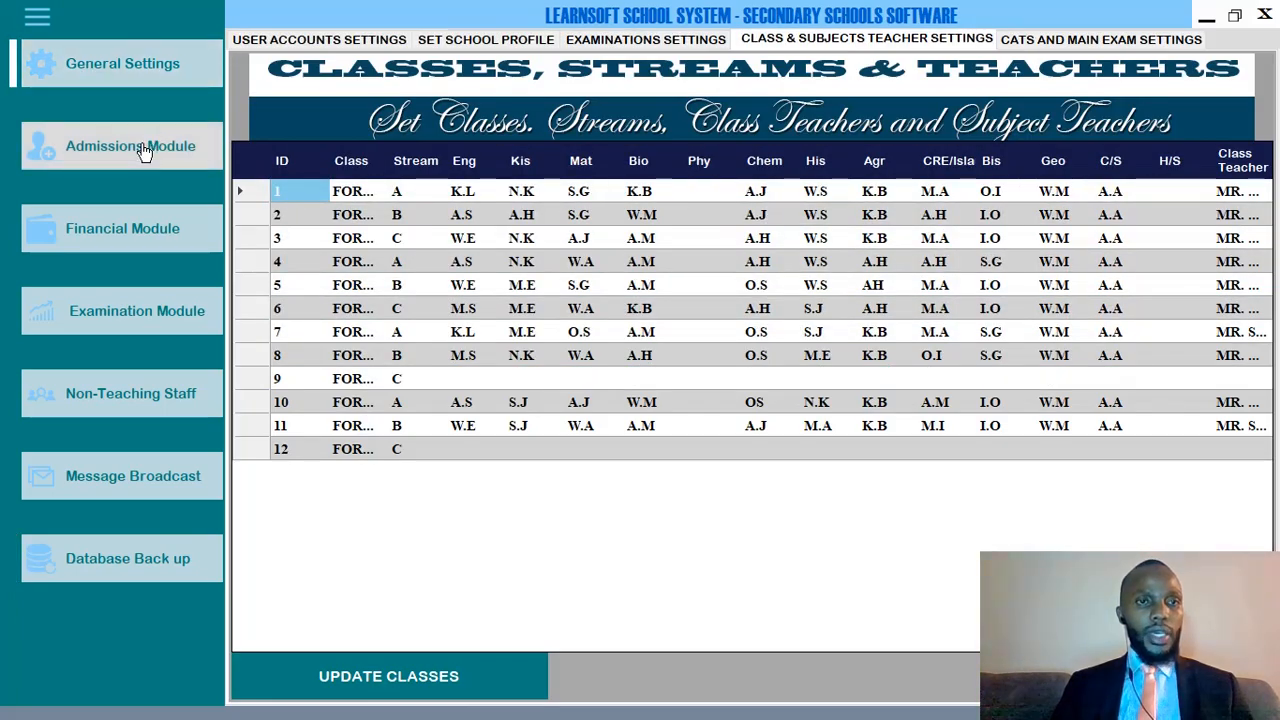
{"action": "left_click", "coordinate": [144, 150]}
{"action": "left_click", "coordinate": [134, 230]}
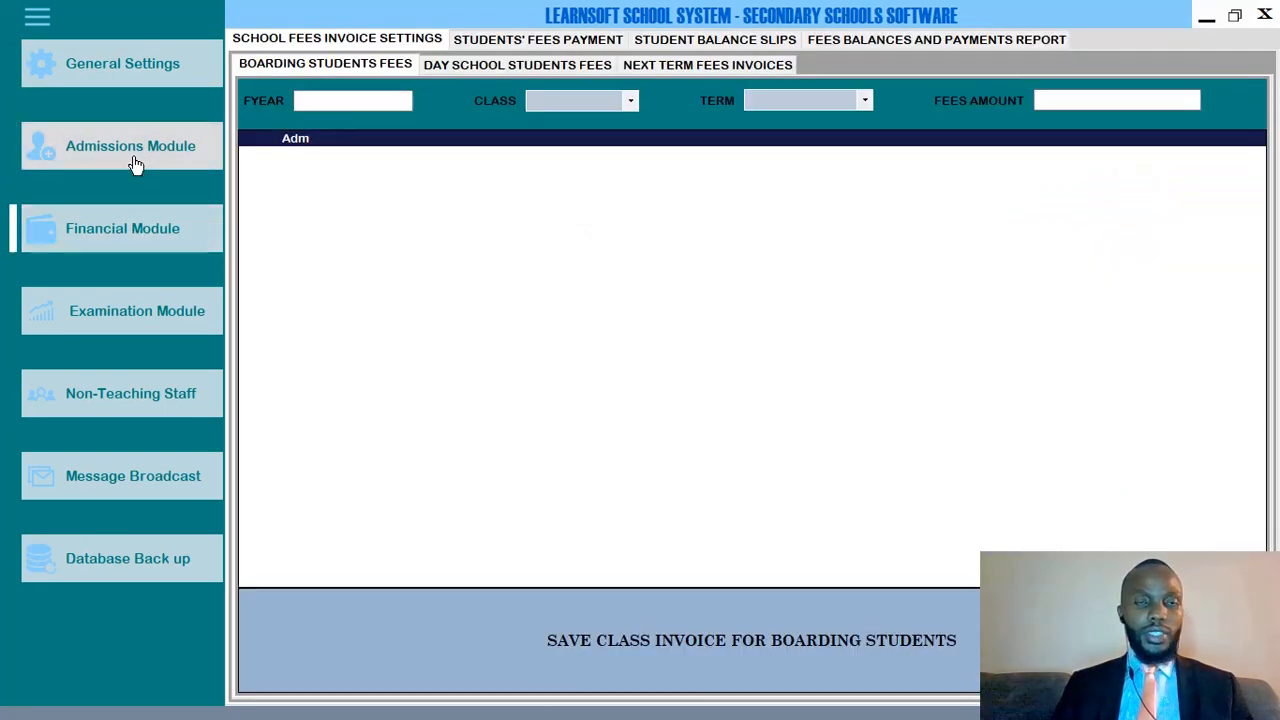
{"action": "left_click", "coordinate": [136, 163]}
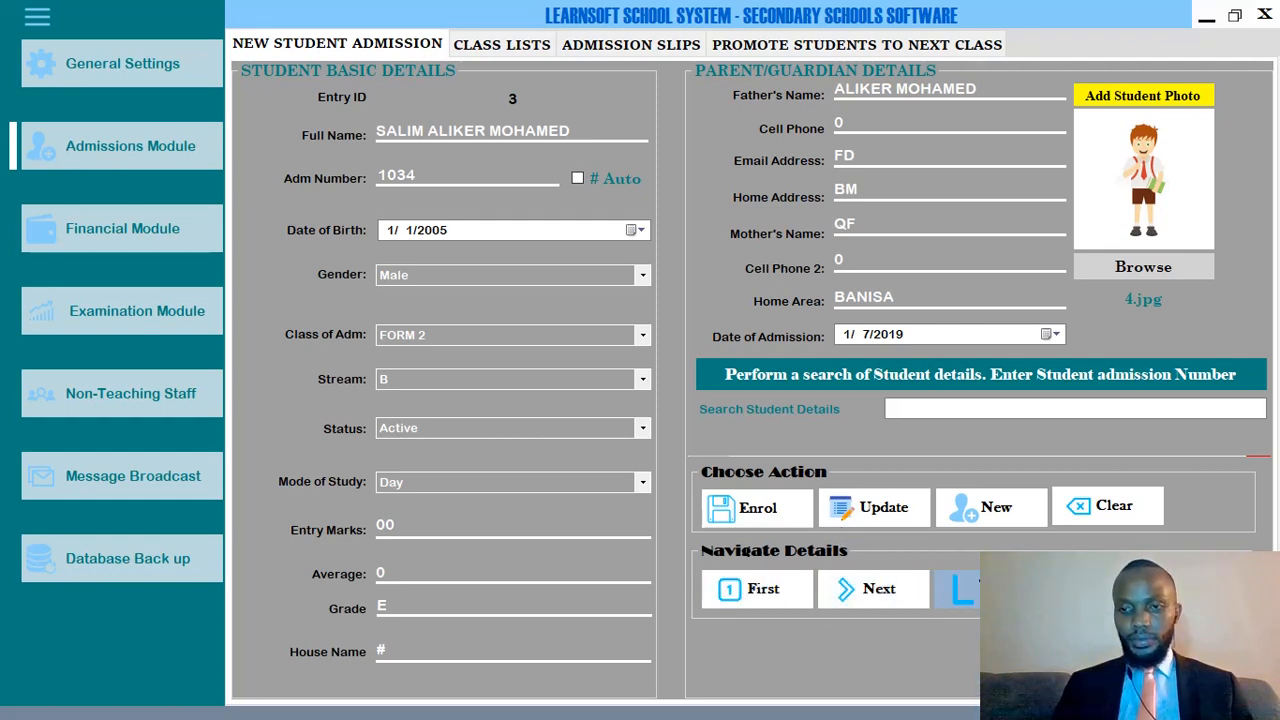
Step back to the first student record, then forward to Entry ID 2, admission number 1032.
{"action": "left_click", "coordinate": [1100, 589]}
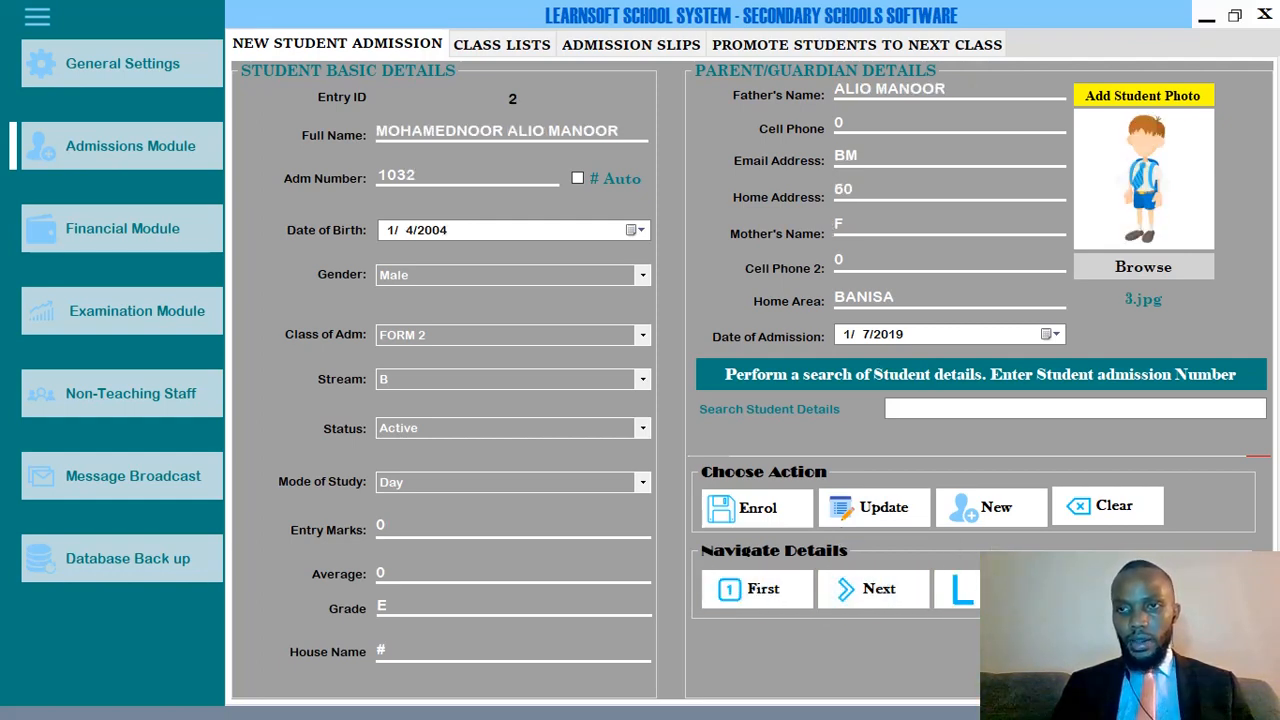
{"action": "left_click", "coordinate": [1100, 589]}
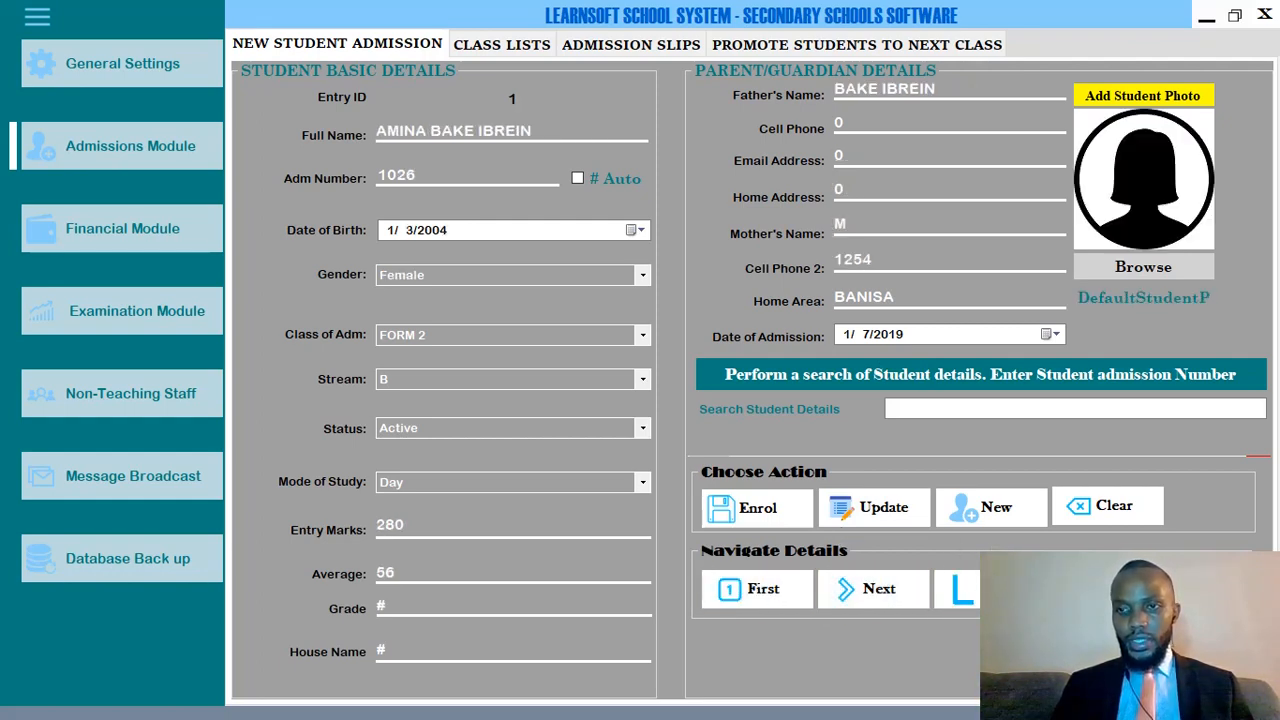
{"action": "left_click", "coordinate": [876, 590]}
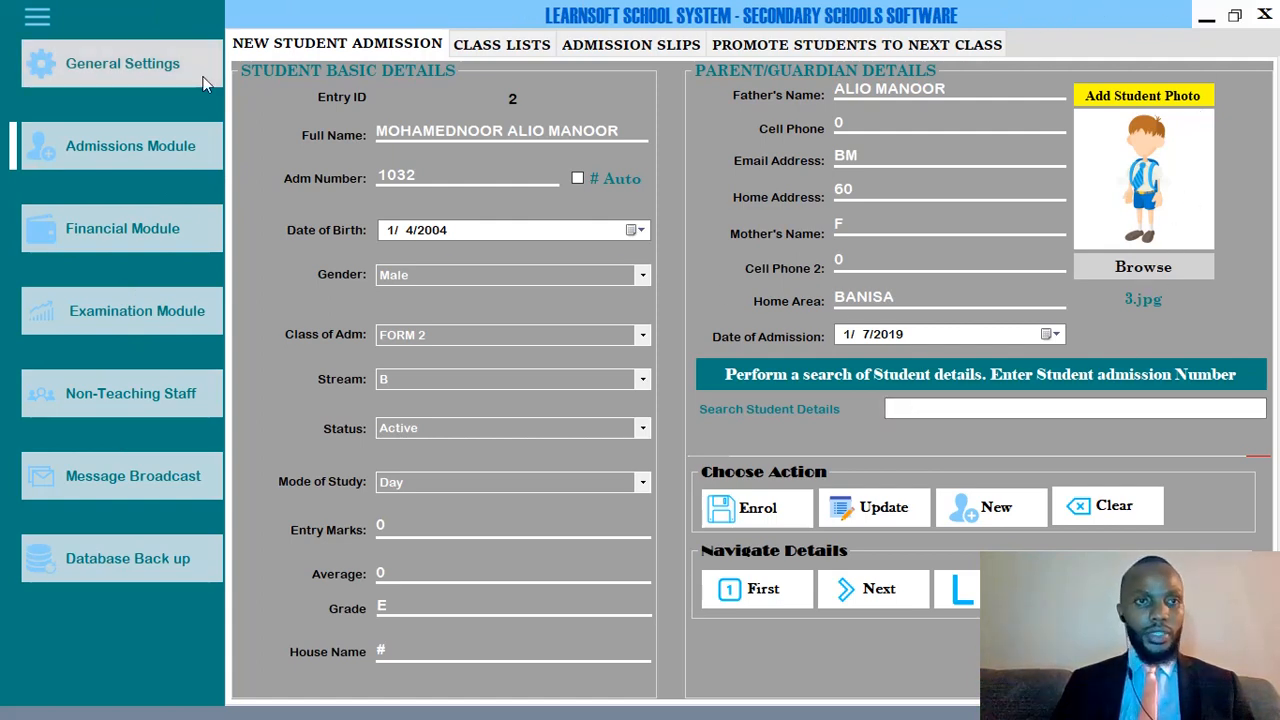
{"action": "left_click", "coordinate": [529, 47]}
List the FORM 2 stream B students, then go to the Financial Module.
{"action": "left_click", "coordinate": [558, 130]}
{"action": "left_click", "coordinate": [505, 171]}
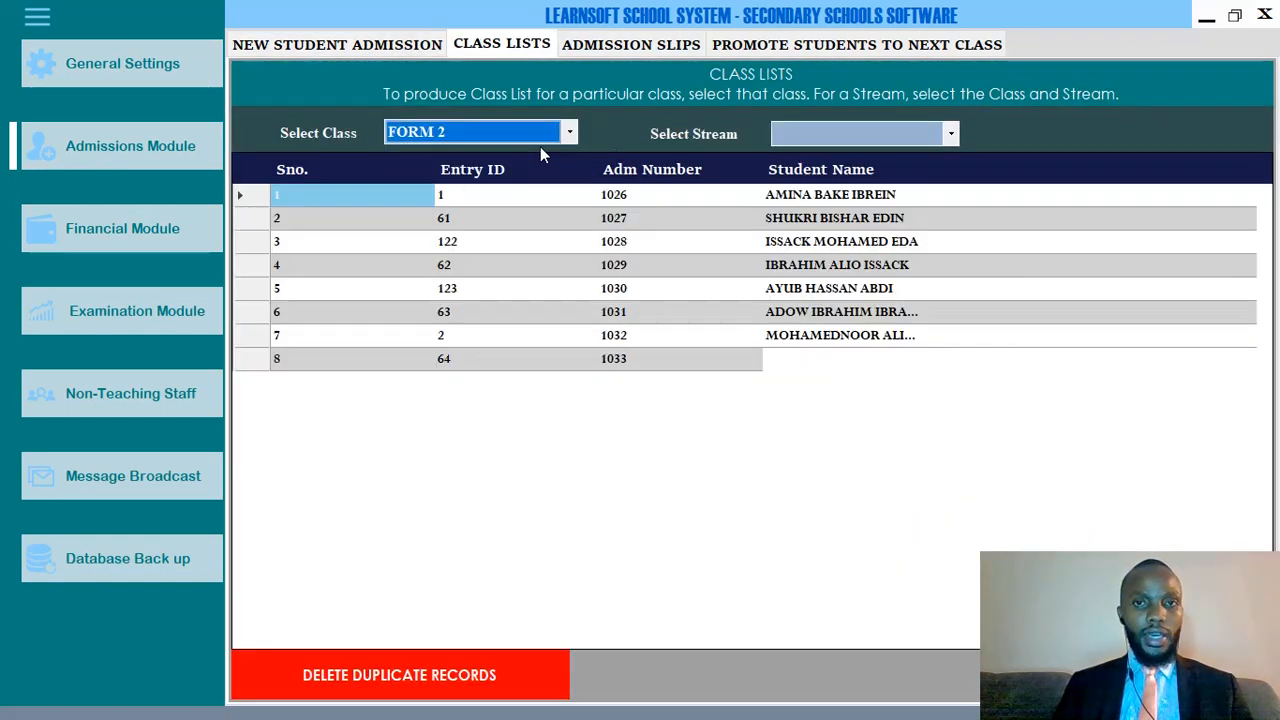
{"action": "left_click", "coordinate": [820, 130]}
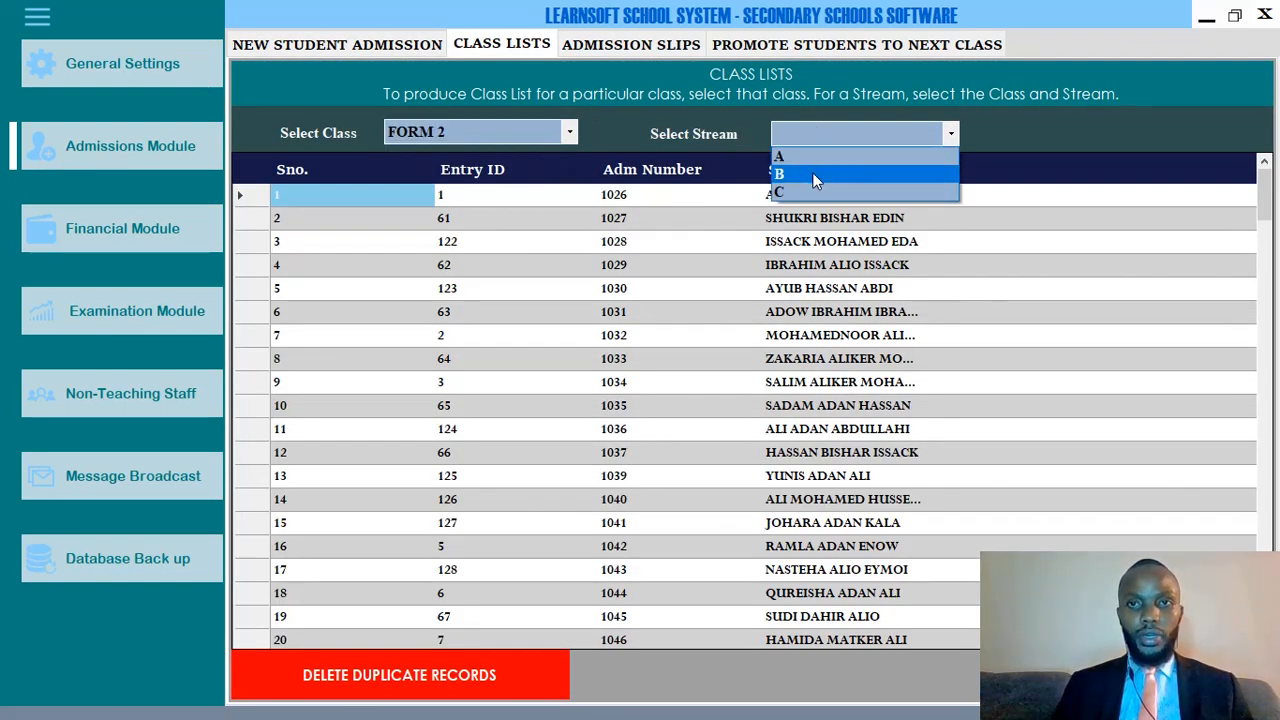
{"action": "left_click", "coordinate": [812, 173]}
{"action": "scroll", "coordinate": [957, 286], "scroll_direction": "down", "scroll_amount": 12}
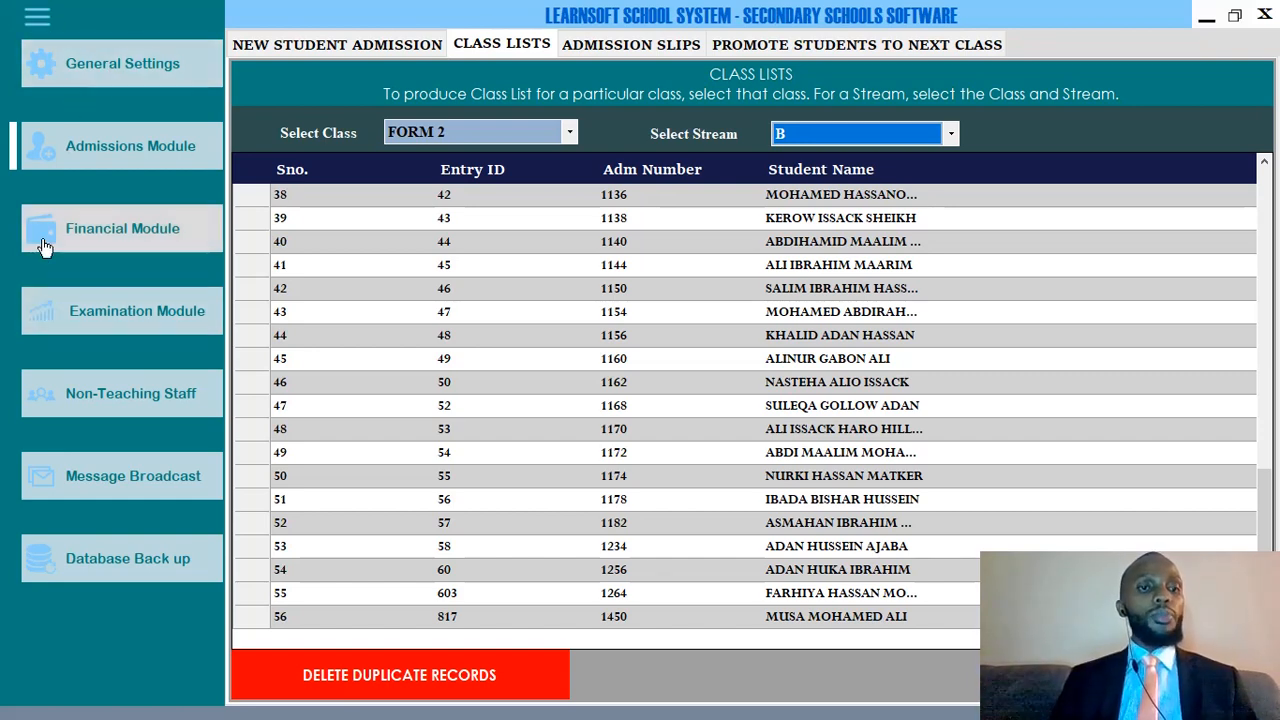
{"action": "left_click", "coordinate": [94, 234]}
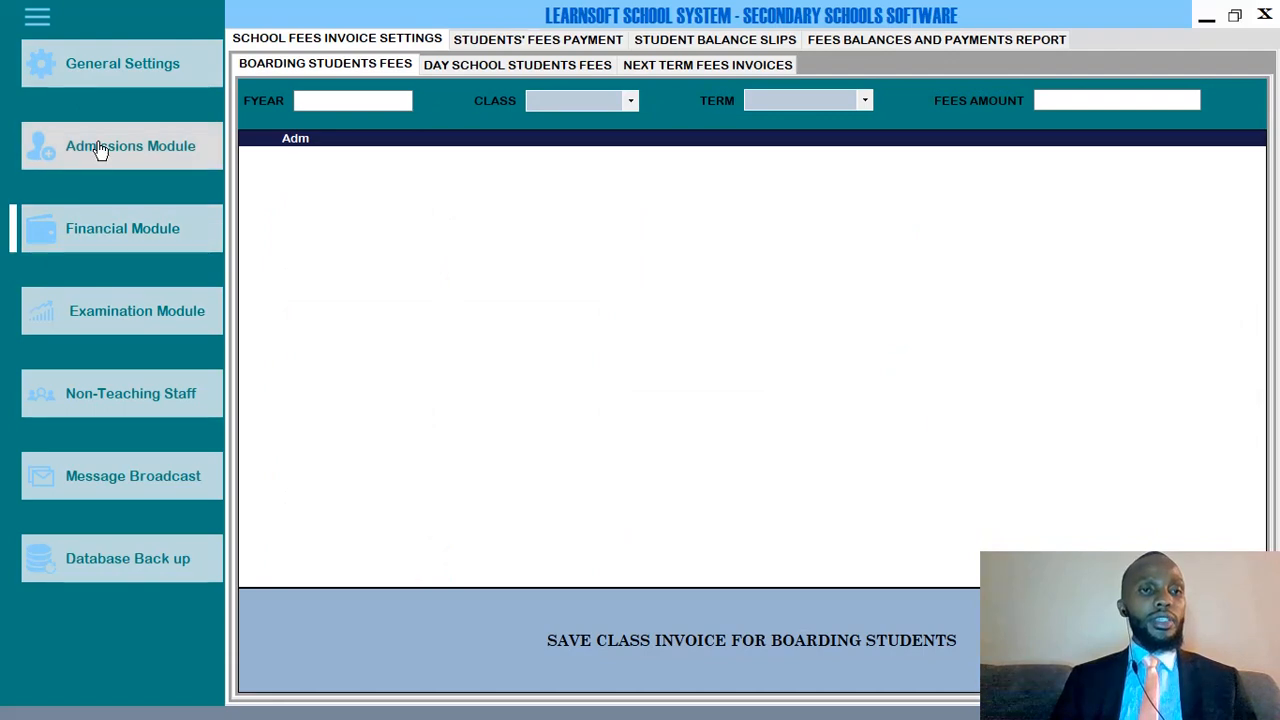
{"action": "left_click", "coordinate": [94, 149]}
{"action": "left_click", "coordinate": [120, 80]}
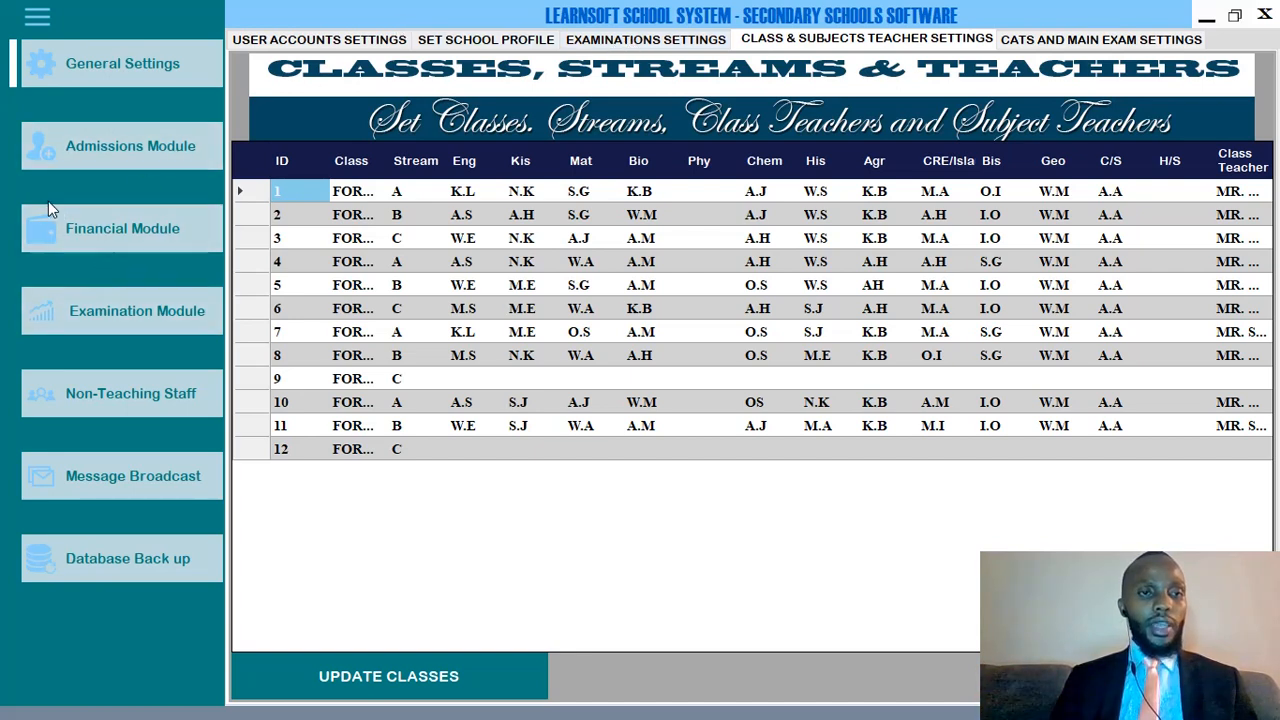
{"action": "left_click", "coordinate": [111, 232]}
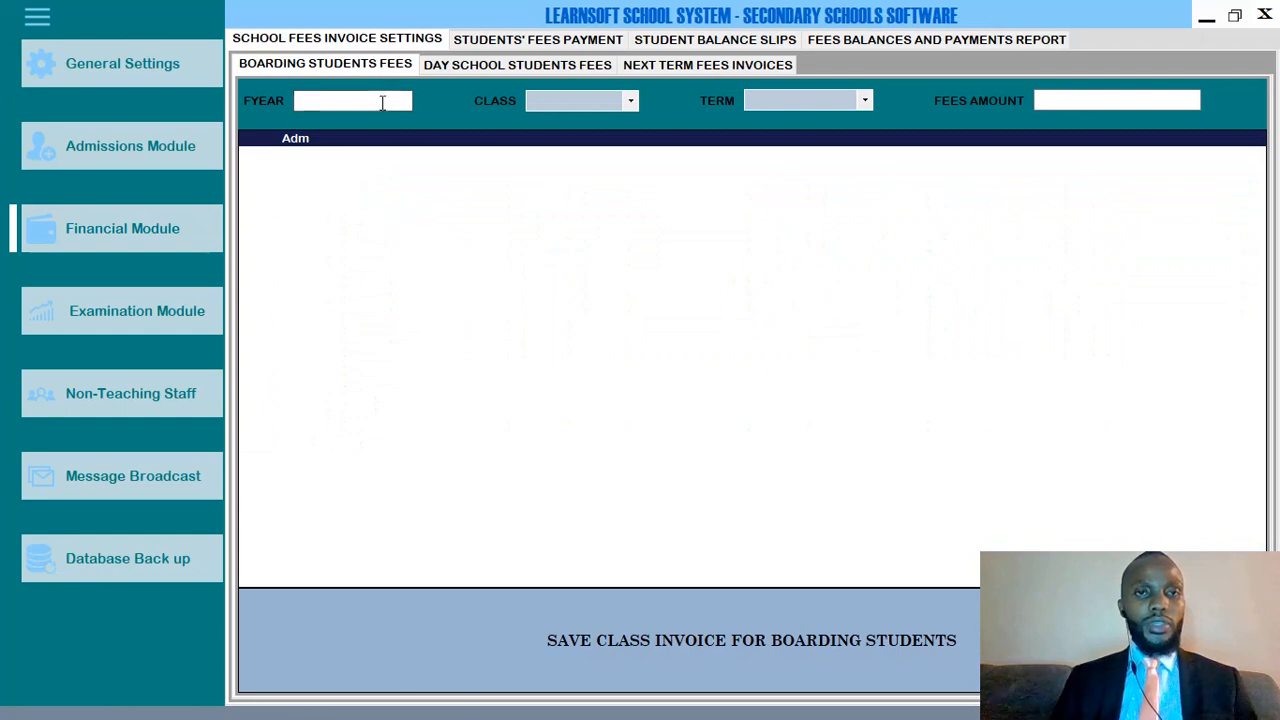
{"action": "left_click", "coordinate": [488, 40]}
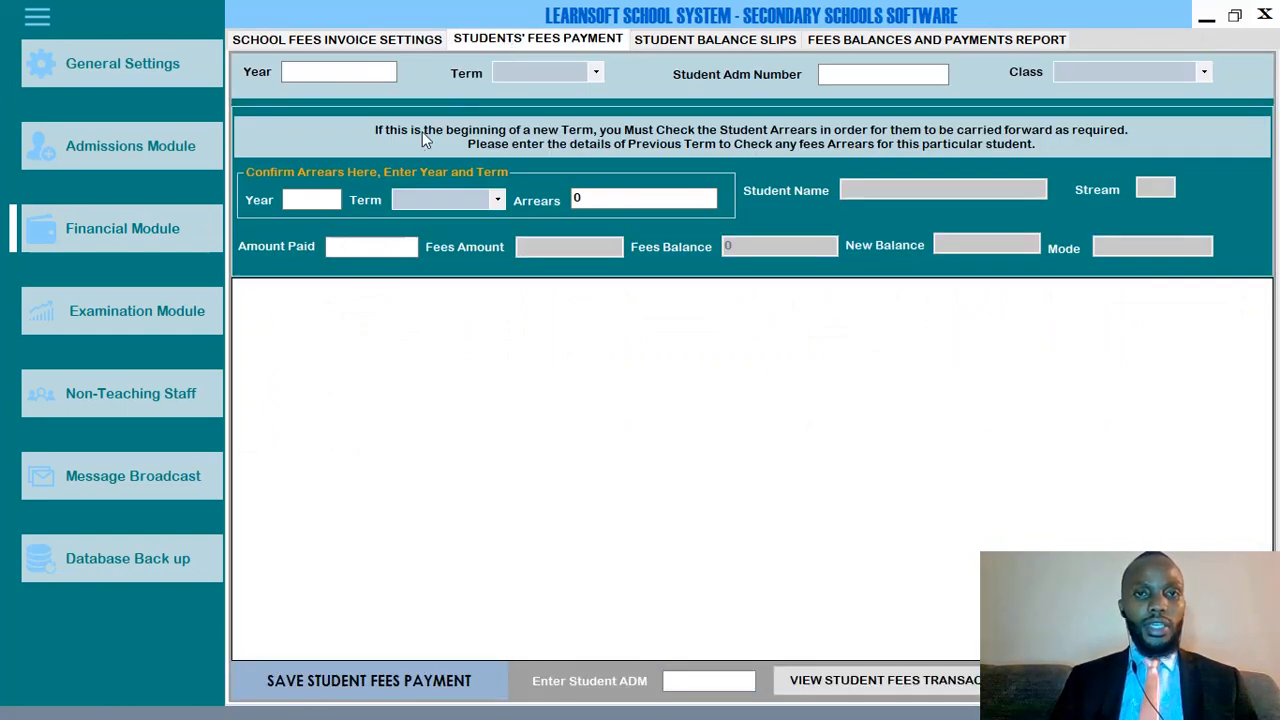
{"action": "left_click", "coordinate": [402, 43]}
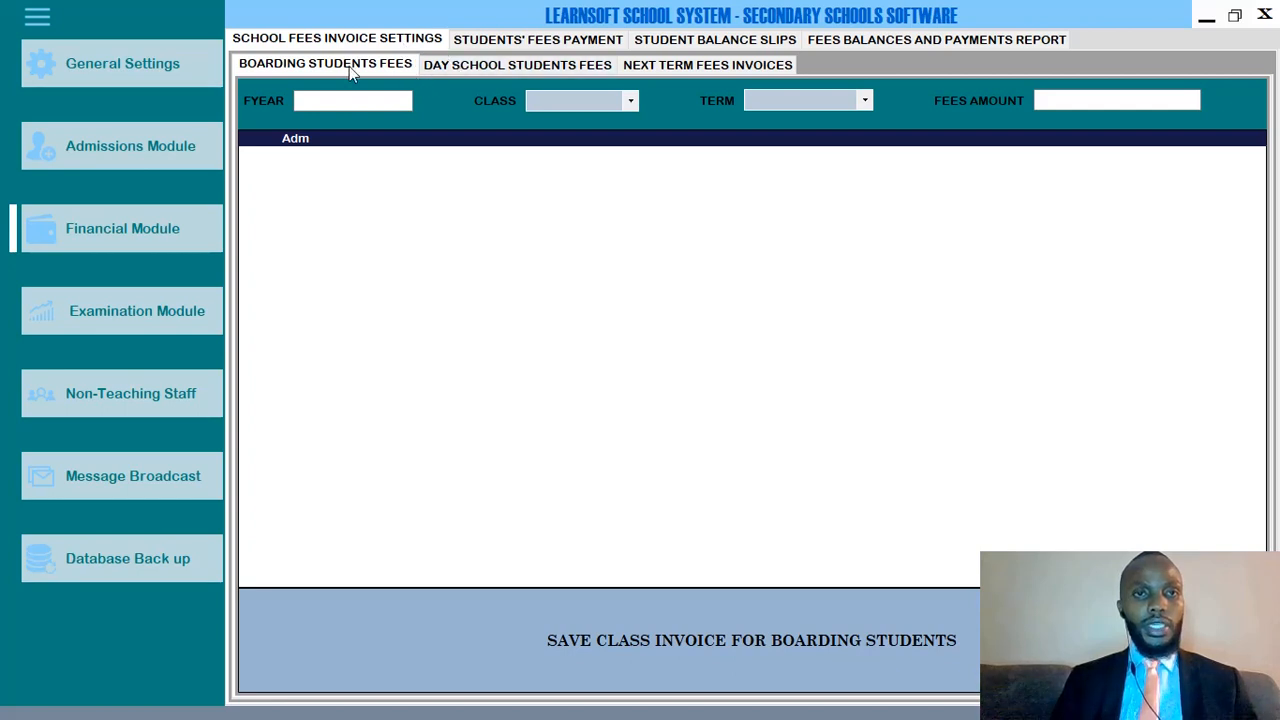
Fill the boarding students fees invoice with year 2021, FORM 2 and Term 1.
{"action": "left_click", "coordinate": [314, 100]}
{"action": "type", "text": "202"}
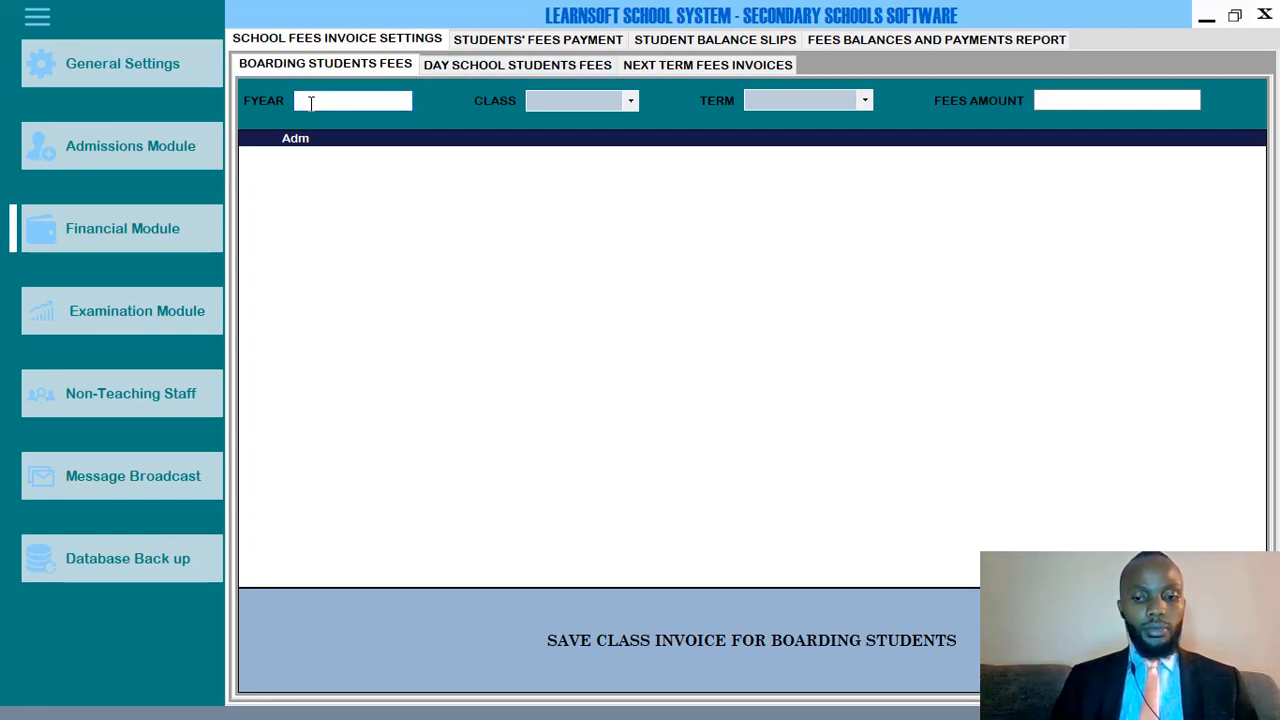
{"action": "type", "text": "1"}
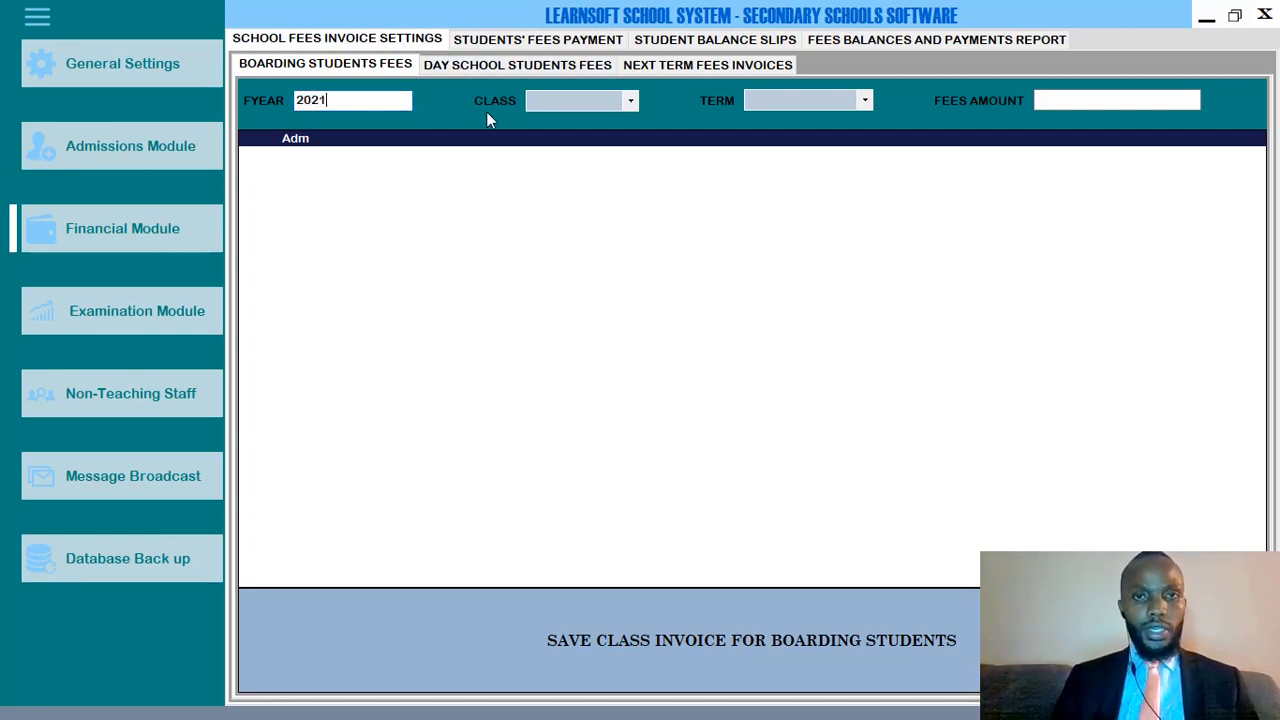
{"action": "left_click", "coordinate": [550, 103]}
{"action": "left_click", "coordinate": [557, 132]}
{"action": "left_click", "coordinate": [774, 99]}
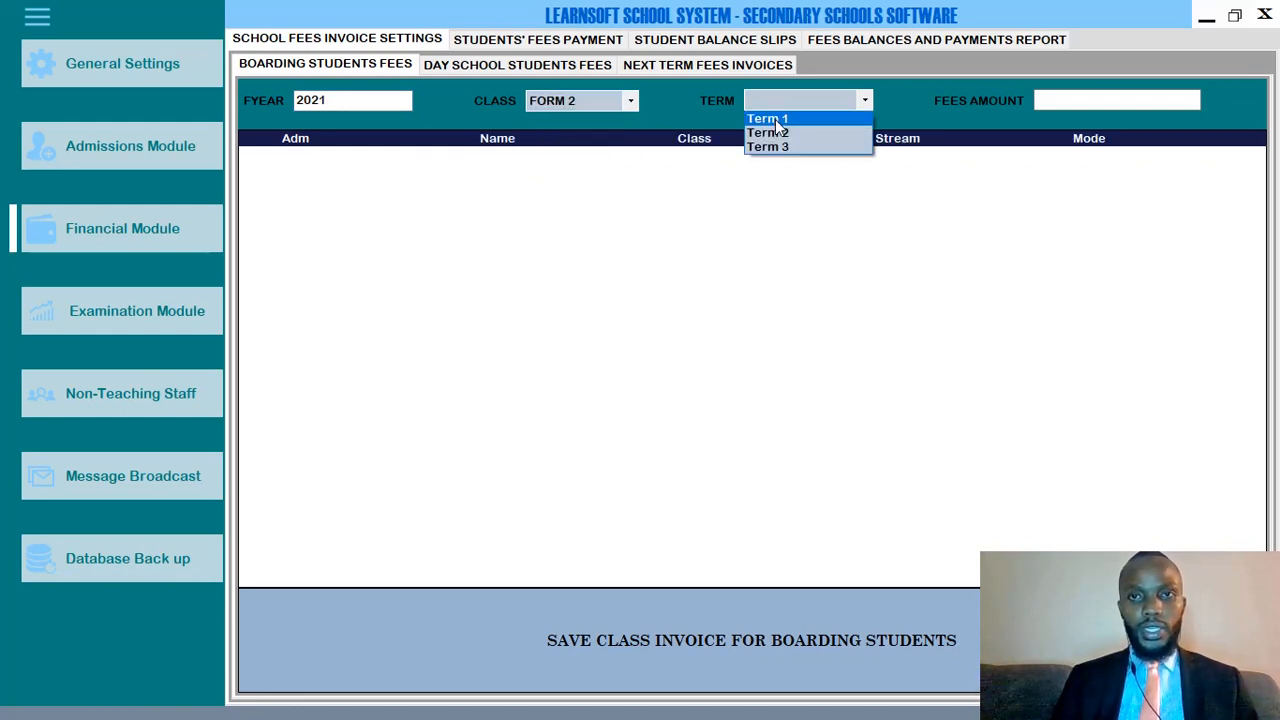
{"action": "left_click", "coordinate": [775, 119]}
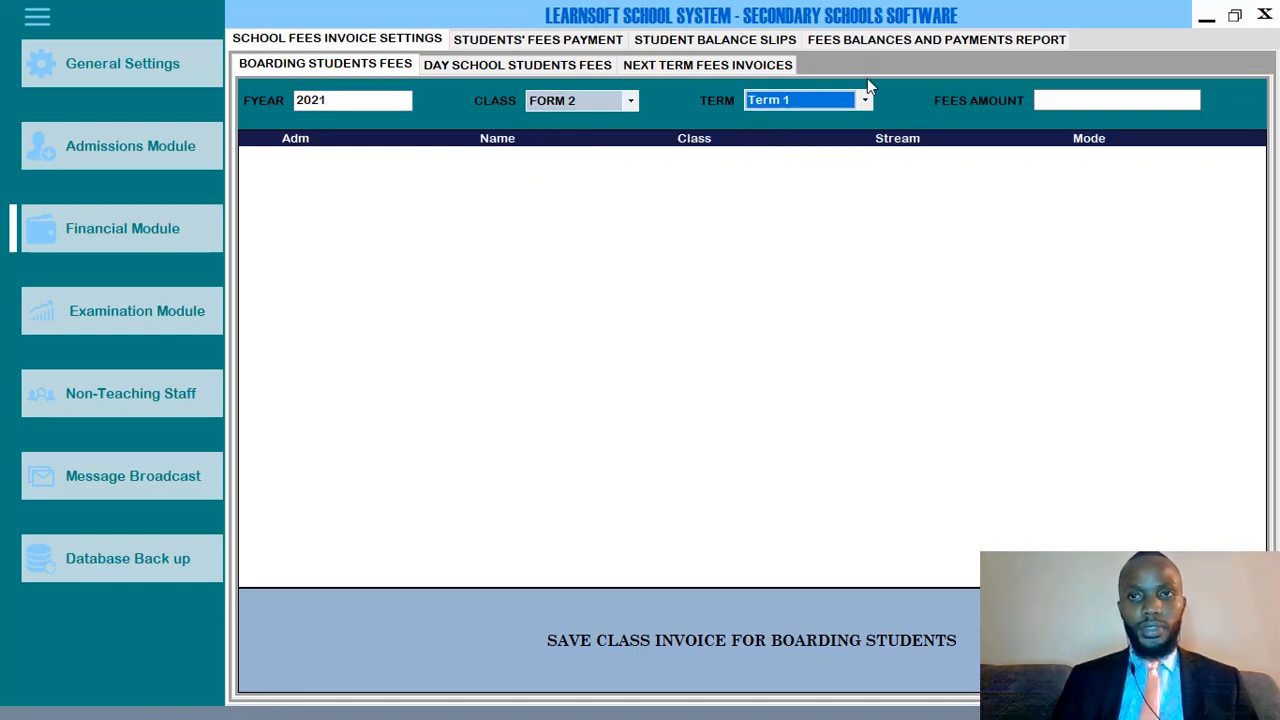
In Day School Students Fees, set year 2021 and class FORM 1 to list its students.
{"action": "left_click", "coordinate": [528, 64]}
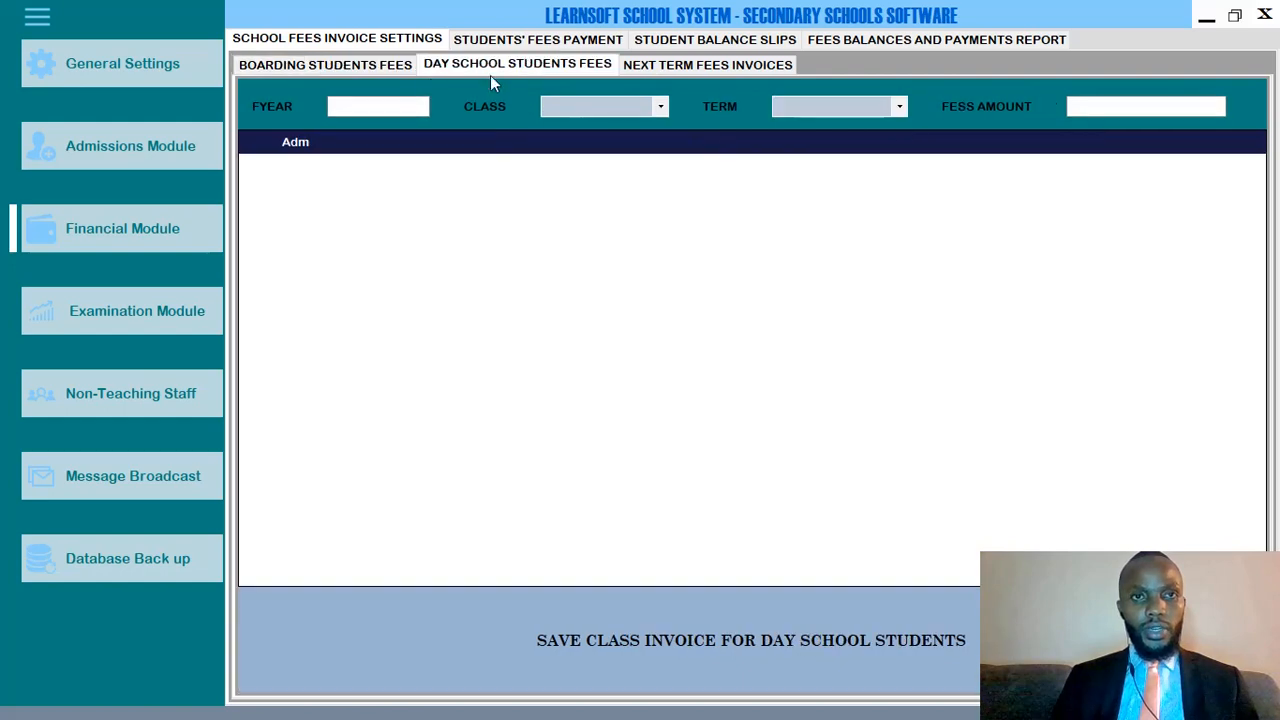
{"action": "left_click", "coordinate": [375, 105]}
{"action": "type", "text": "201"}
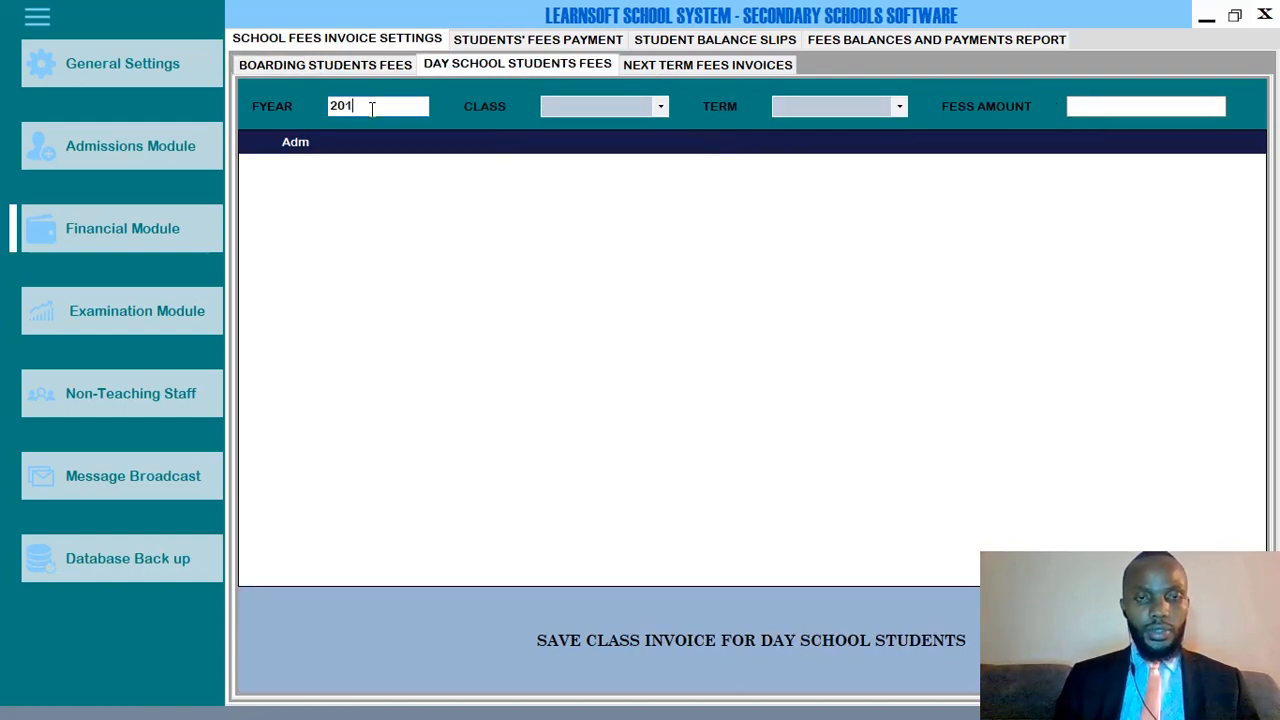
{"action": "key", "text": "BackSpace"}
{"action": "type", "text": "21"}
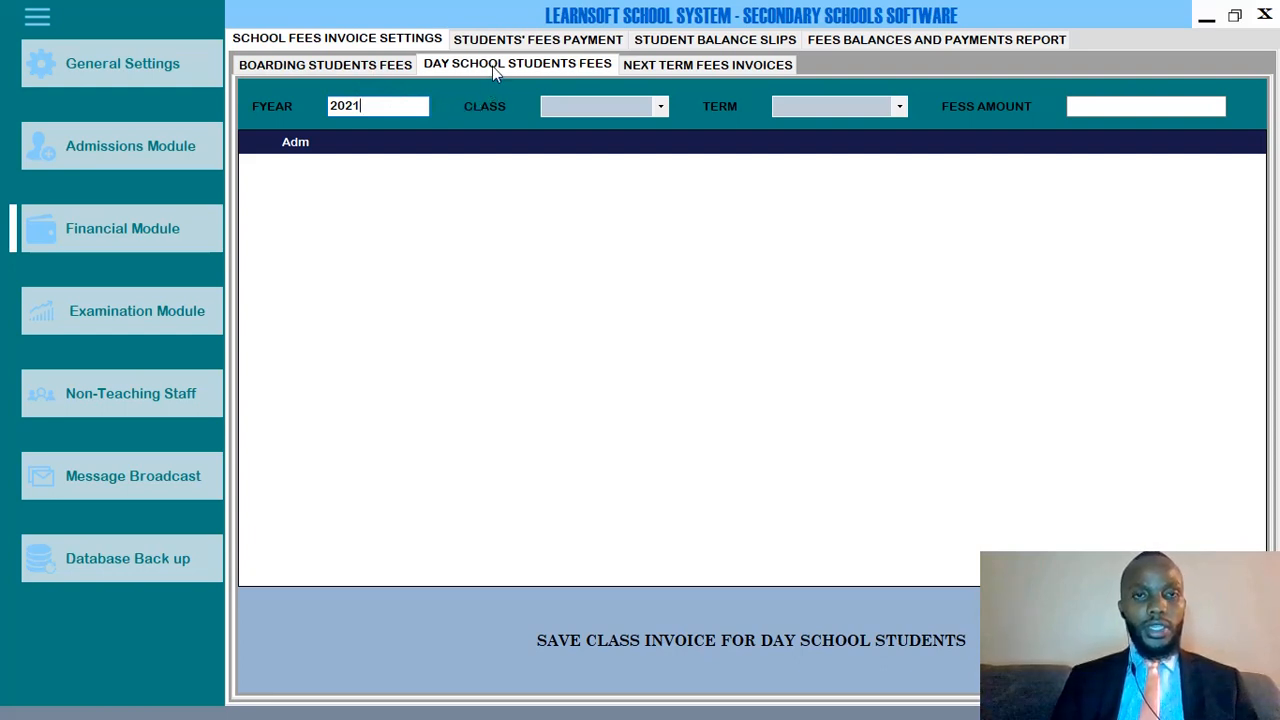
{"action": "left_click", "coordinate": [583, 108]}
{"action": "left_click", "coordinate": [583, 126]}
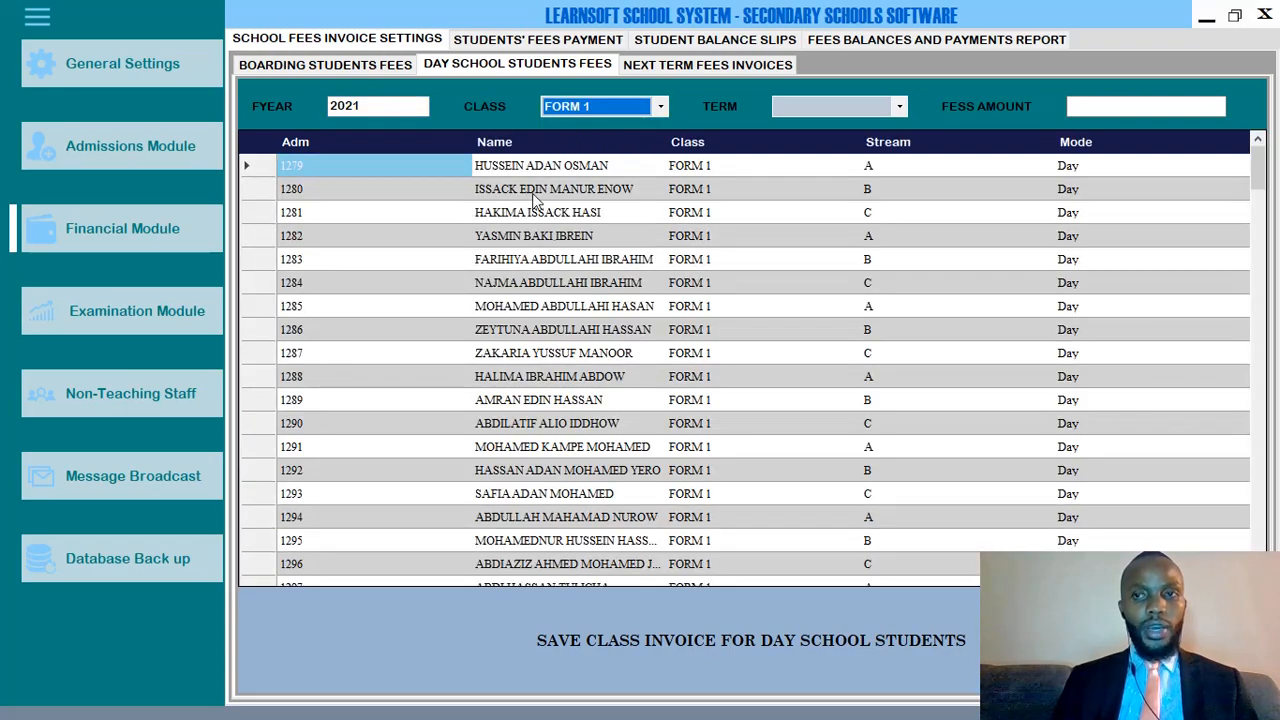
{"action": "scroll", "coordinate": [924, 305], "scroll_direction": "down", "scroll_amount": 20}
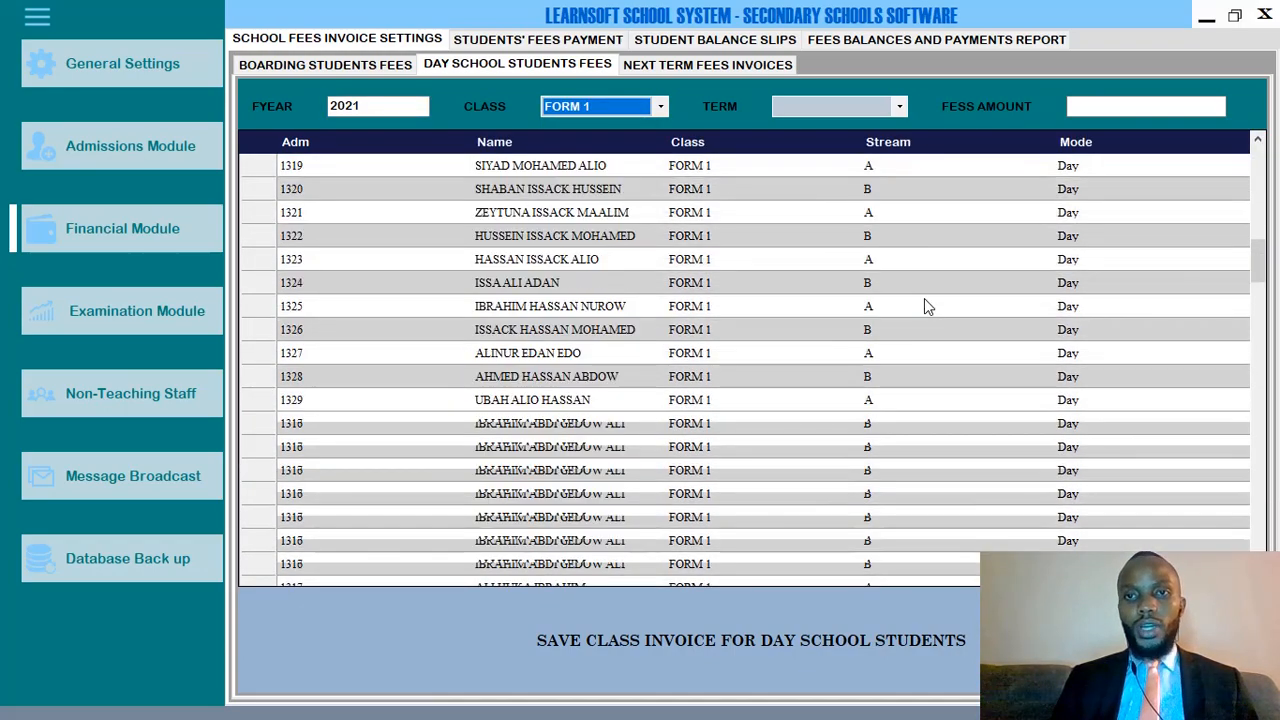
{"action": "scroll", "coordinate": [924, 298], "scroll_direction": "down", "scroll_amount": 20}
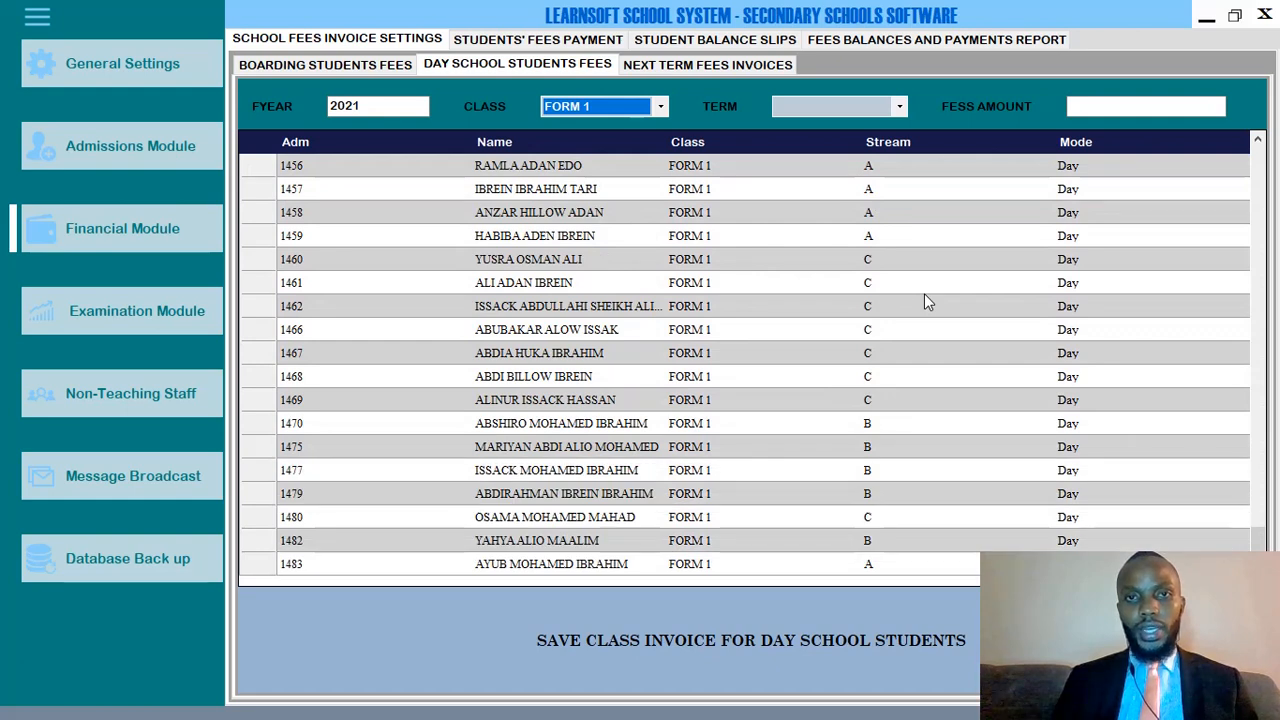
Set the day school invoice term to Term 1 and the fees amount to 30800.
{"action": "left_click", "coordinate": [797, 110]}
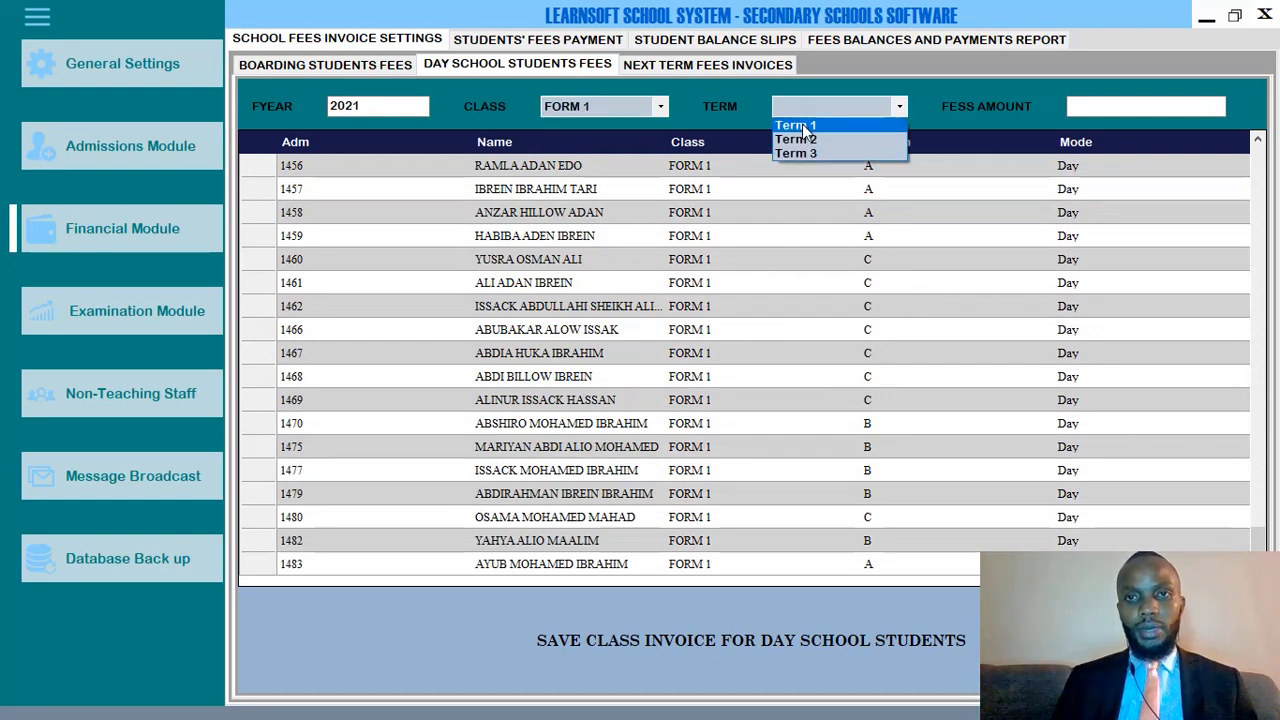
{"action": "left_click", "coordinate": [802, 124]}
{"action": "left_click", "coordinate": [1073, 107]}
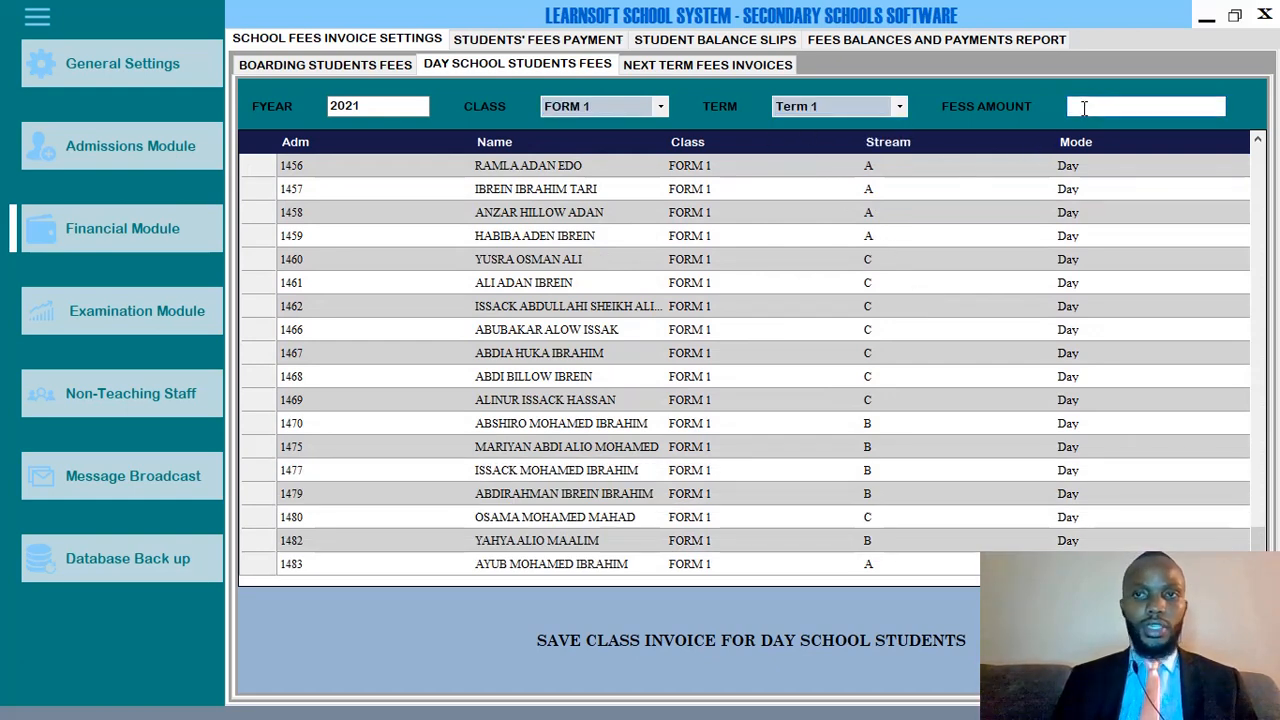
{"action": "type", "text": "308"}
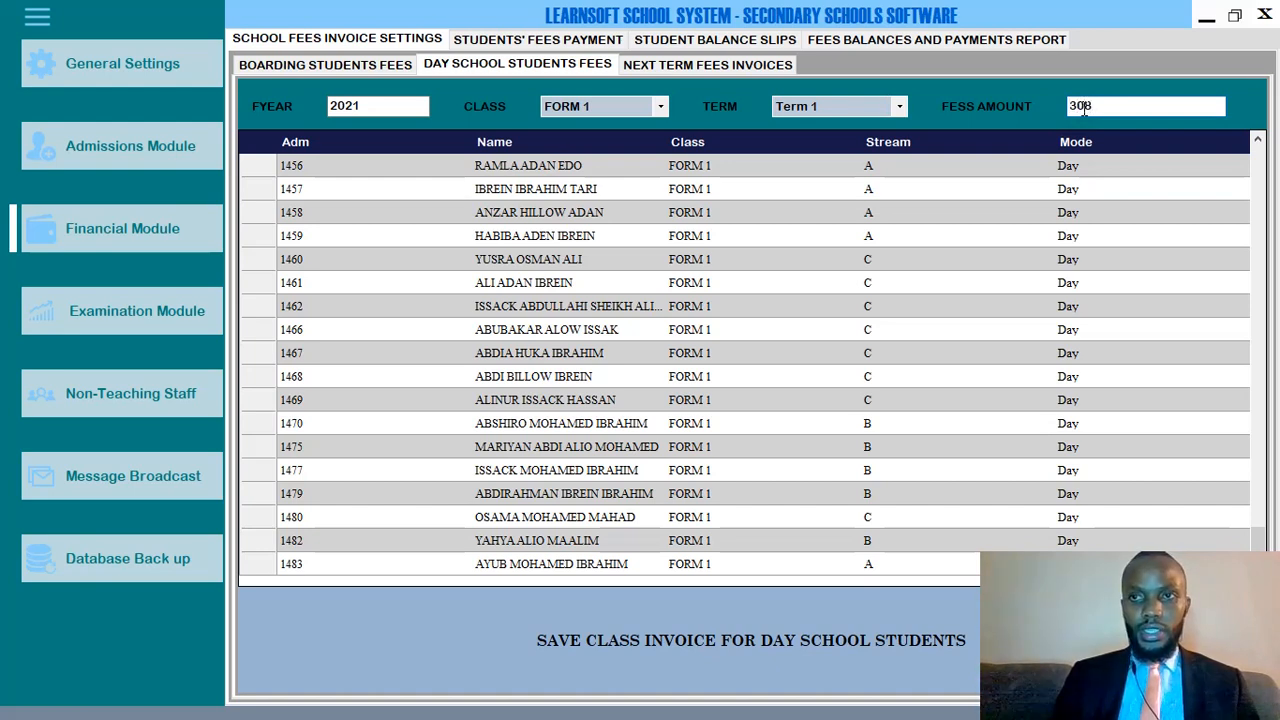
{"action": "type", "text": "00"}
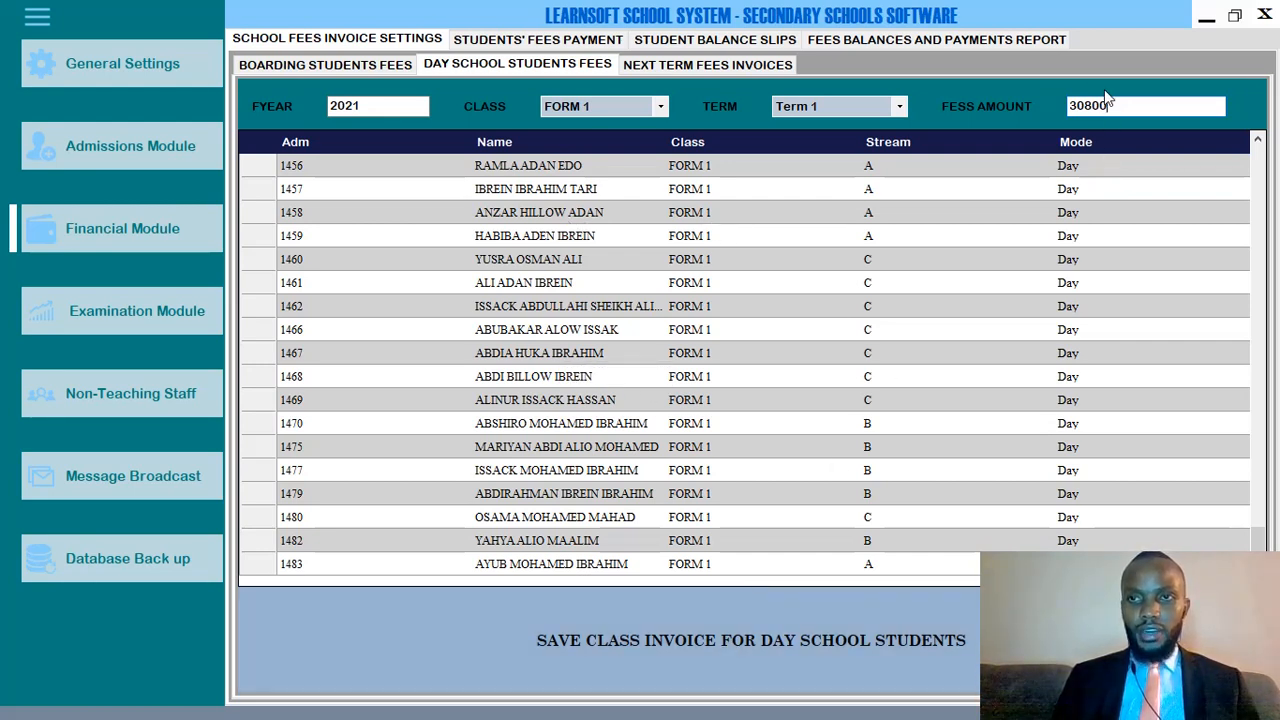
{"action": "scroll", "coordinate": [1090, 282], "scroll_direction": "up", "scroll_amount": 1}
{"action": "scroll", "coordinate": [1090, 282], "scroll_direction": "up", "scroll_amount": 5}
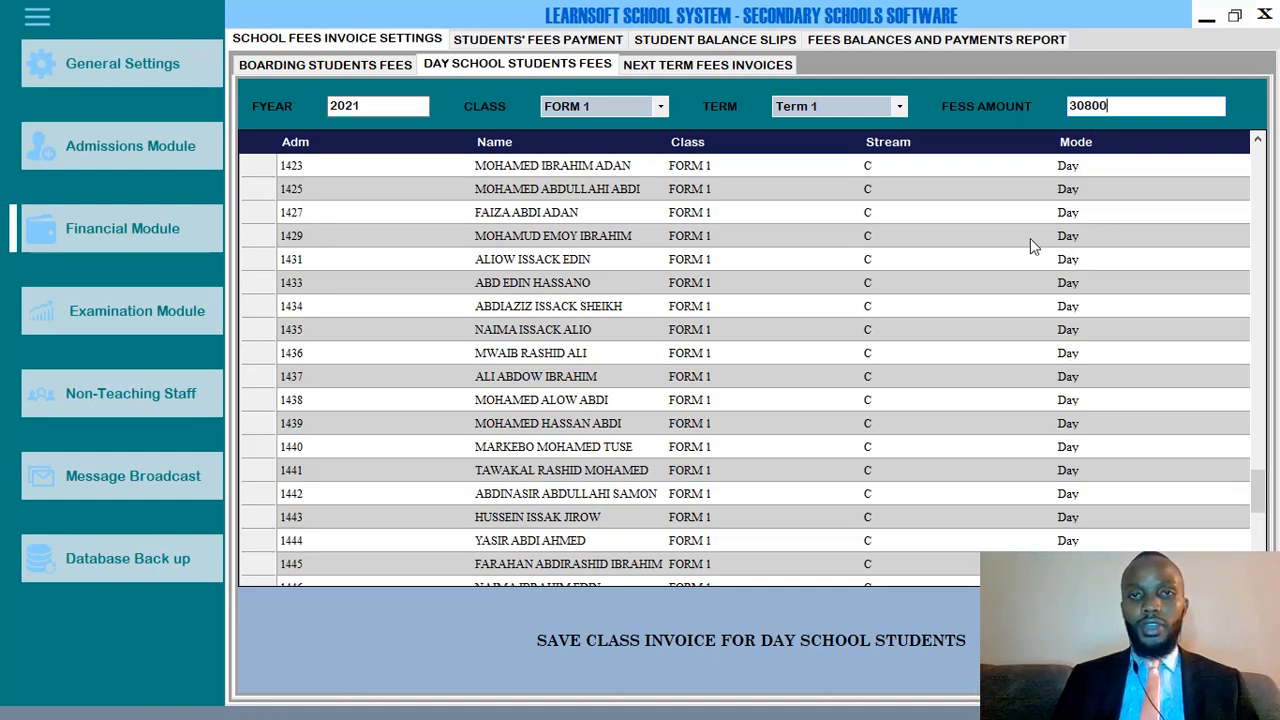
{"action": "scroll", "coordinate": [1031, 240], "scroll_direction": "up", "scroll_amount": 20}
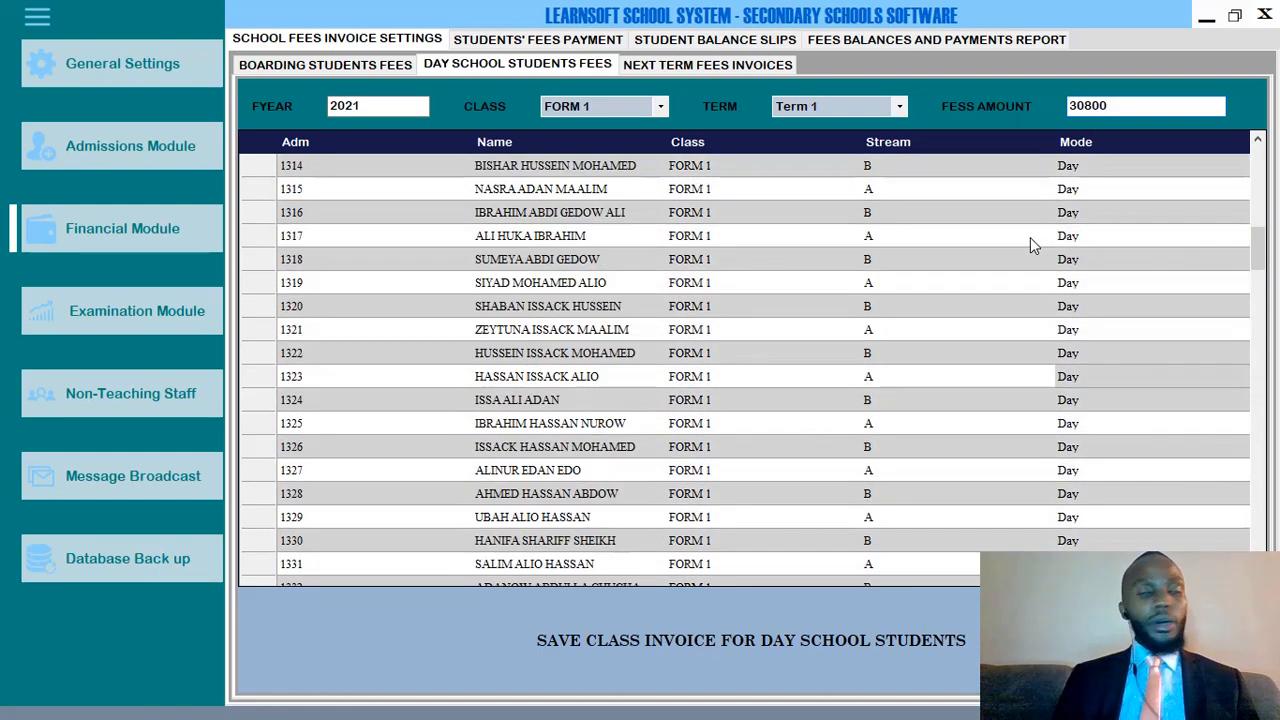
{"action": "scroll", "coordinate": [1030, 237], "scroll_direction": "up", "scroll_amount": 2}
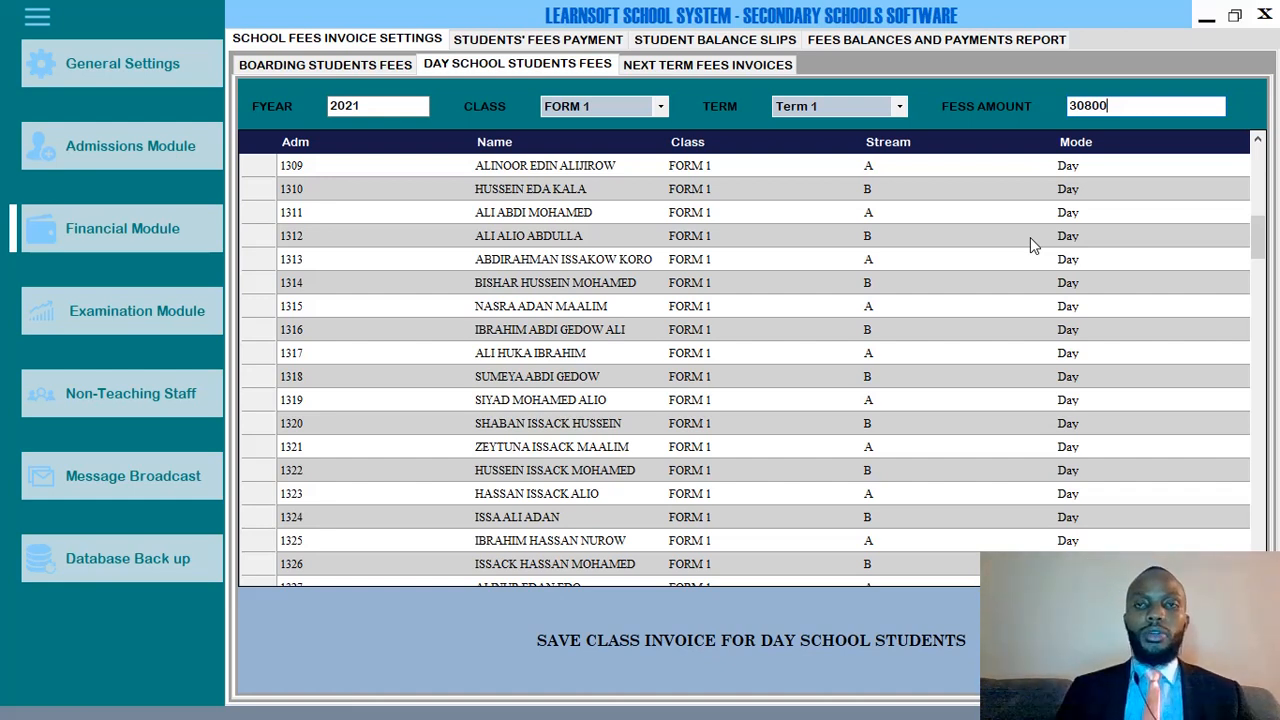
Show the students' fees payment form, trying its Term list, admission number and amount paid fields.
{"action": "left_click", "coordinate": [510, 42]}
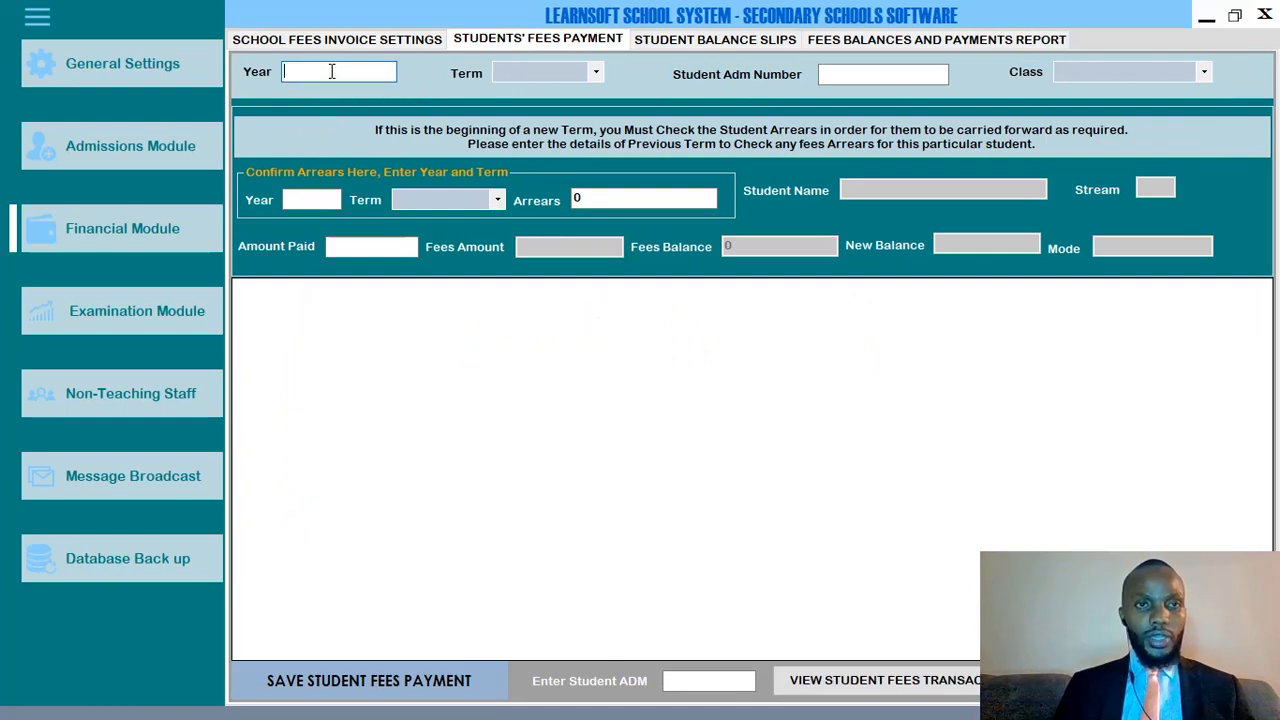
{"action": "left_click", "coordinate": [556, 74]}
{"action": "left_click", "coordinate": [845, 80]}
{"action": "left_click", "coordinate": [847, 73]}
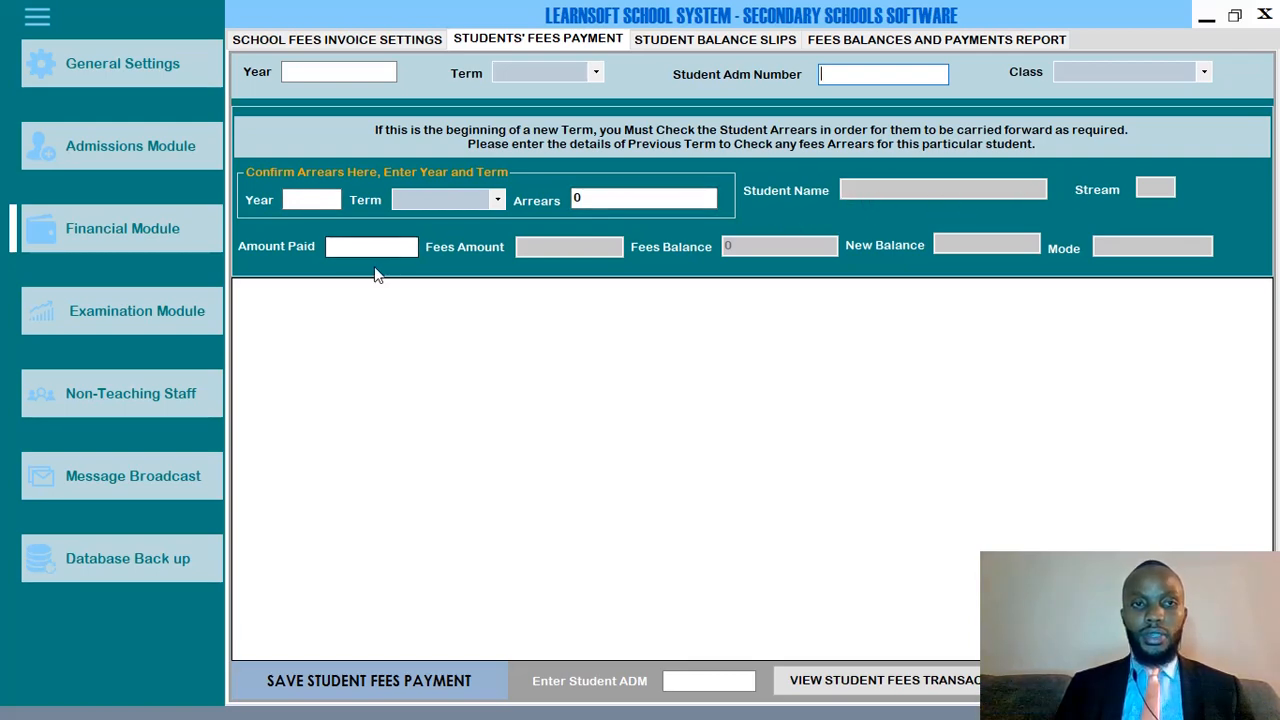
{"action": "left_click", "coordinate": [343, 248]}
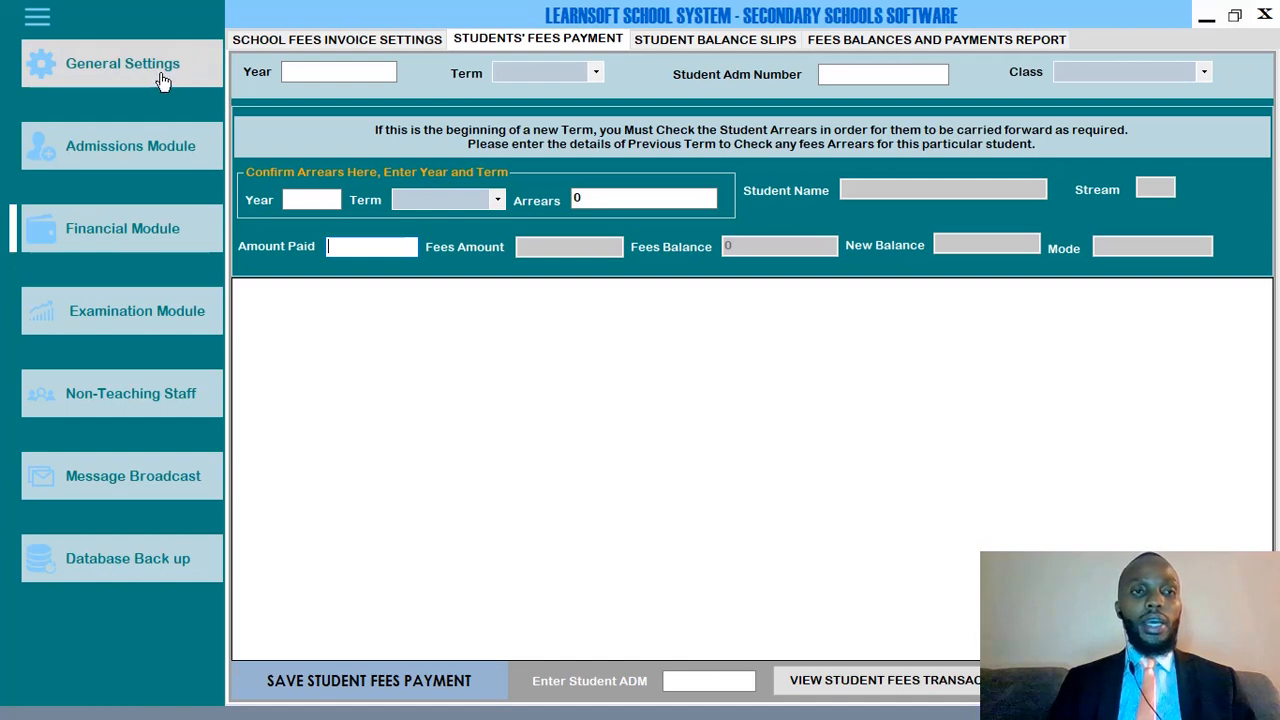
Move through the Admissions, Non-Teaching Staff and Financial modules, finishing on the Examination Module.
{"action": "left_click", "coordinate": [136, 151]}
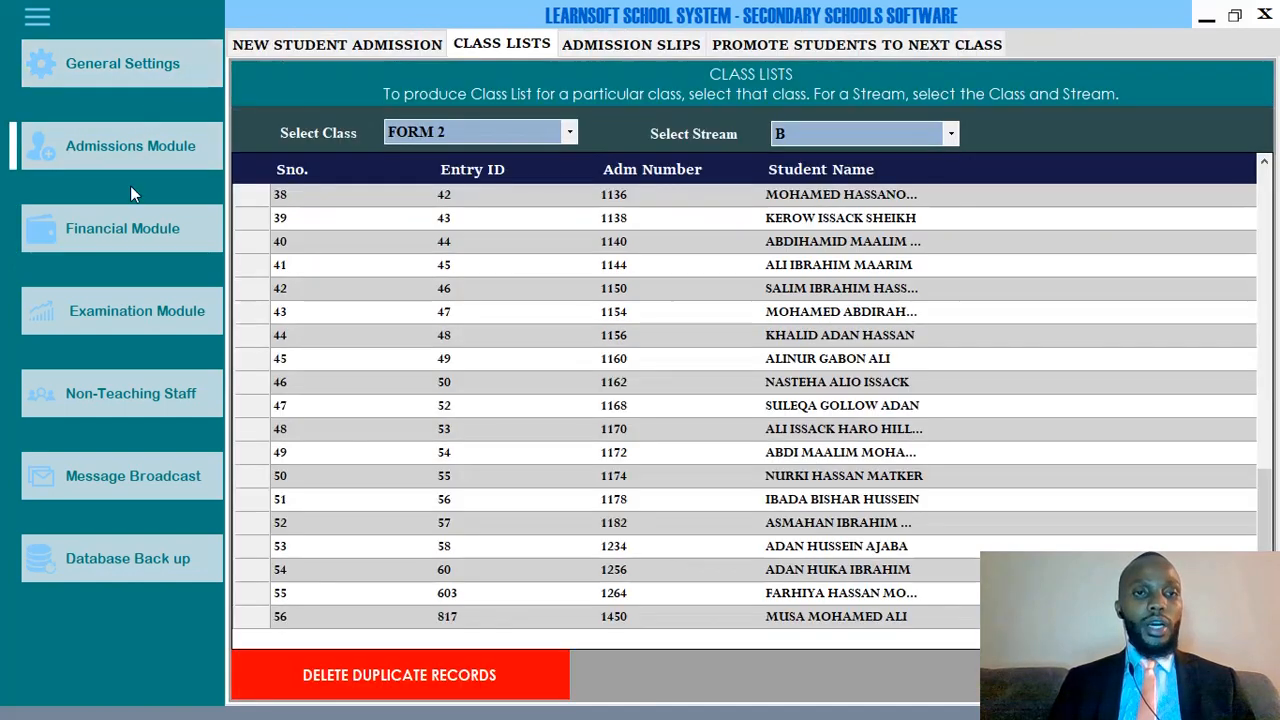
{"action": "left_click", "coordinate": [120, 322]}
{"action": "left_click", "coordinate": [116, 398]}
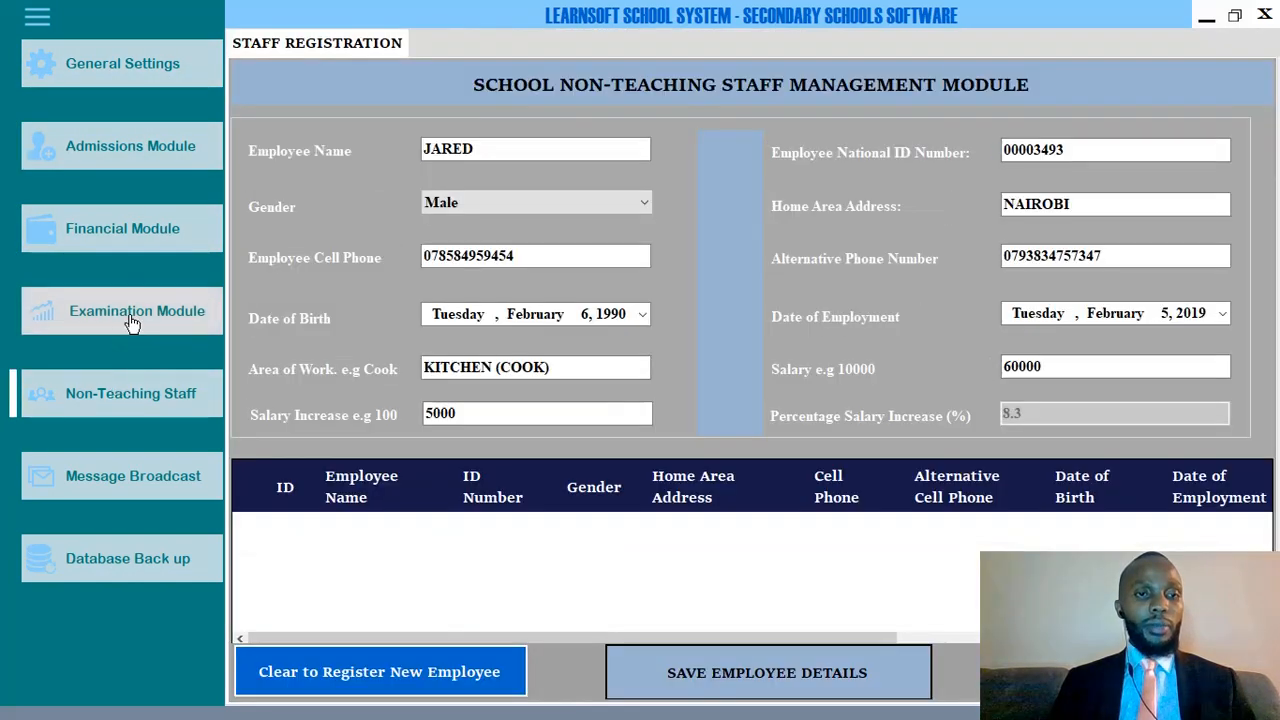
{"action": "left_click", "coordinate": [130, 318]}
{"action": "left_click", "coordinate": [142, 234]}
{"action": "left_click", "coordinate": [151, 149]}
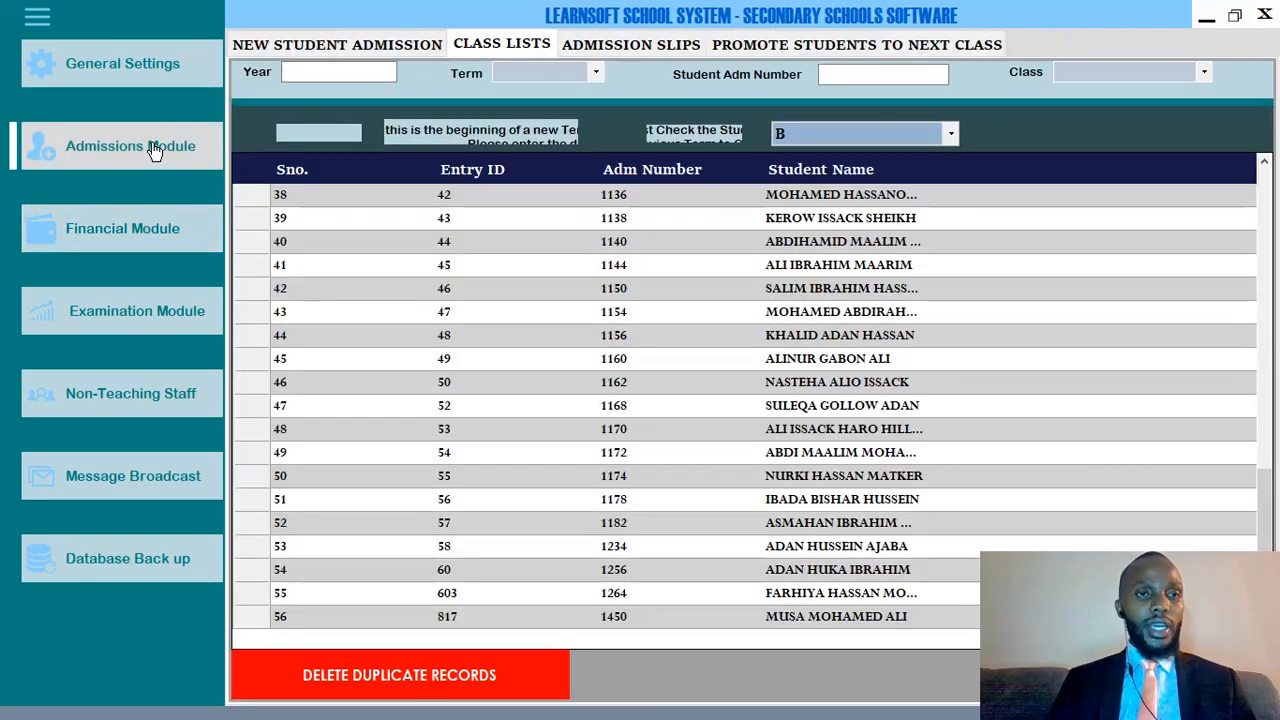
{"action": "left_click", "coordinate": [142, 250]}
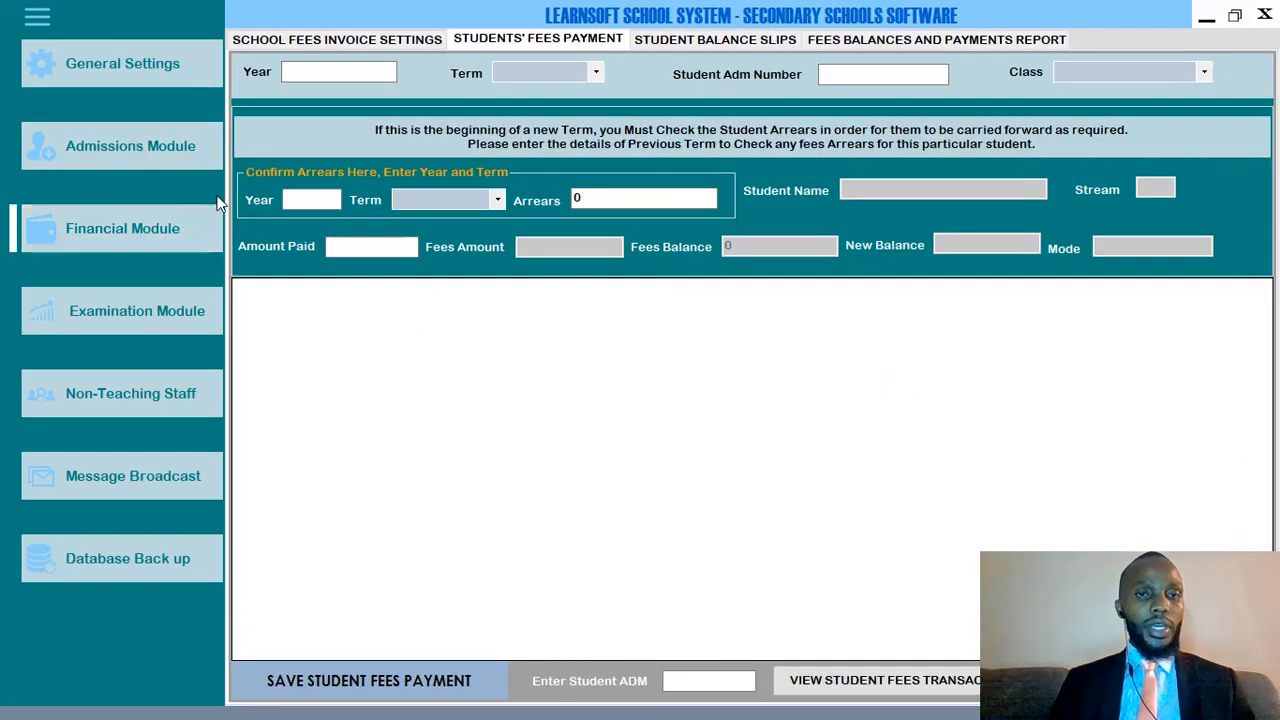
{"action": "left_click", "coordinate": [118, 316]}
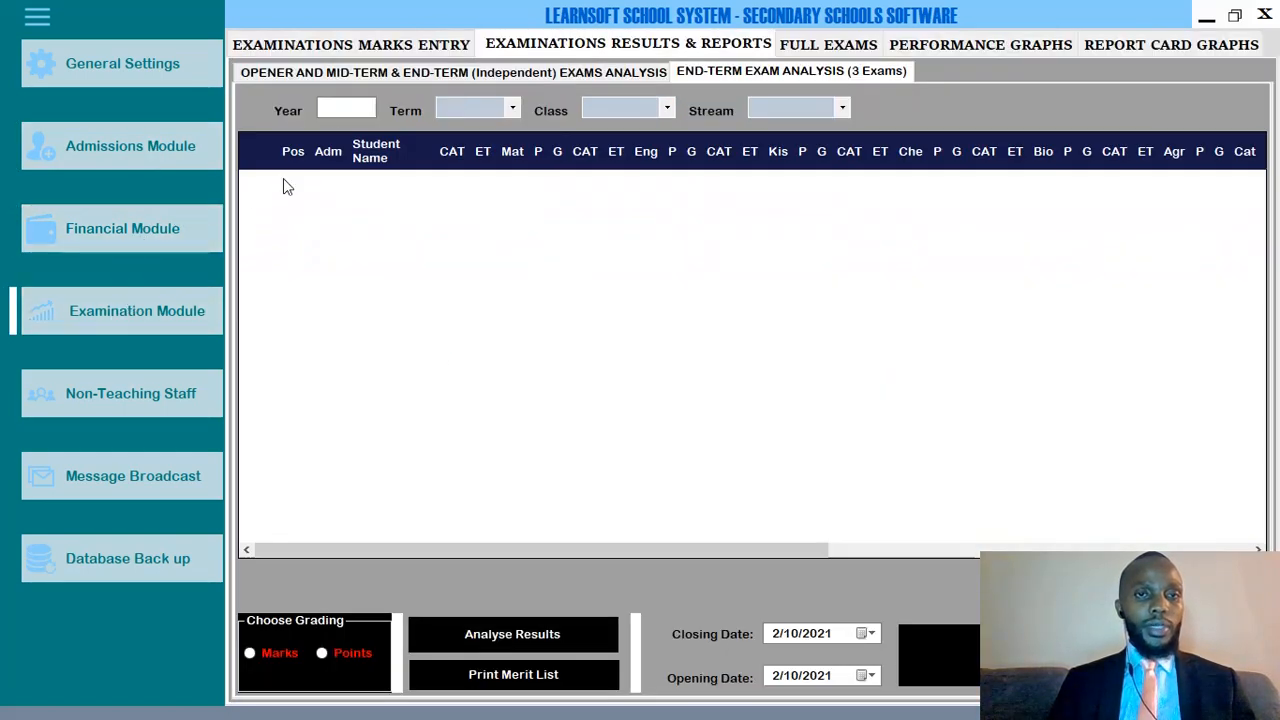
Review the 2019 Term 2 FORM 2 Biology end-term marks, then minimize the Learnsoft app.
{"action": "left_click", "coordinate": [357, 50]}
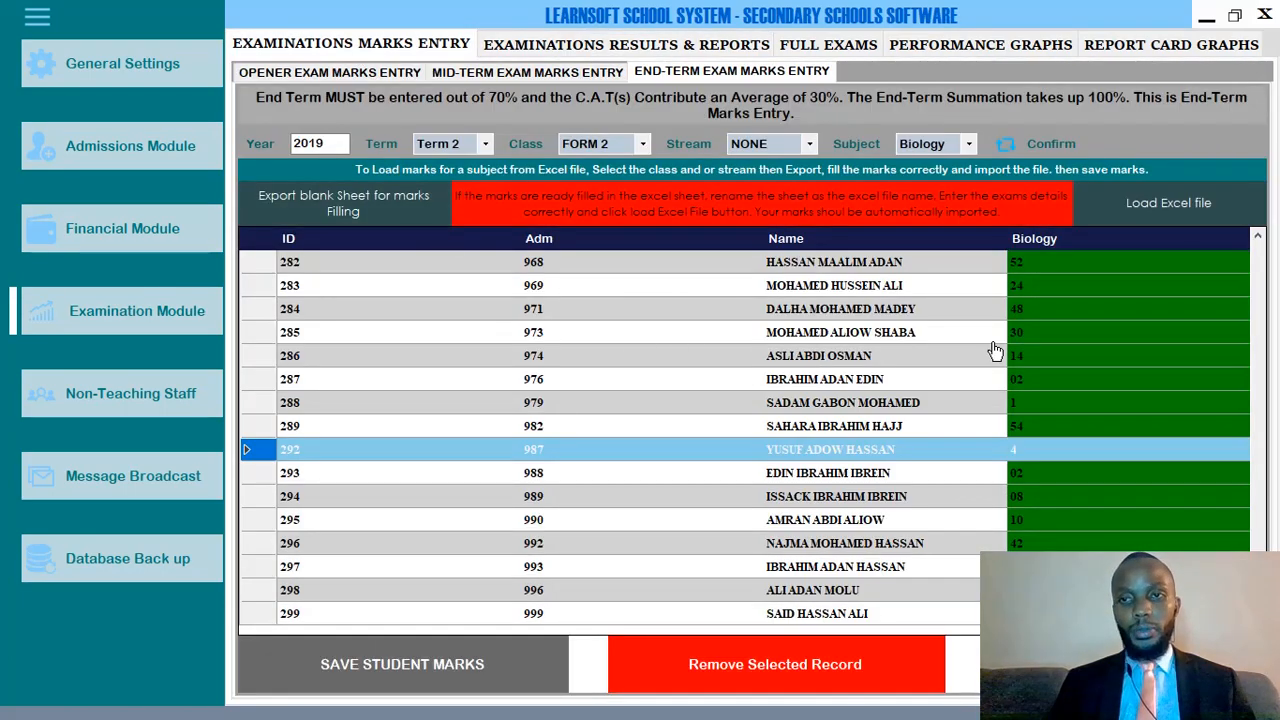
{"action": "scroll", "coordinate": [995, 355], "scroll_direction": "down", "scroll_amount": 10}
{"action": "scroll", "coordinate": [995, 355], "scroll_direction": "up", "scroll_amount": 10}
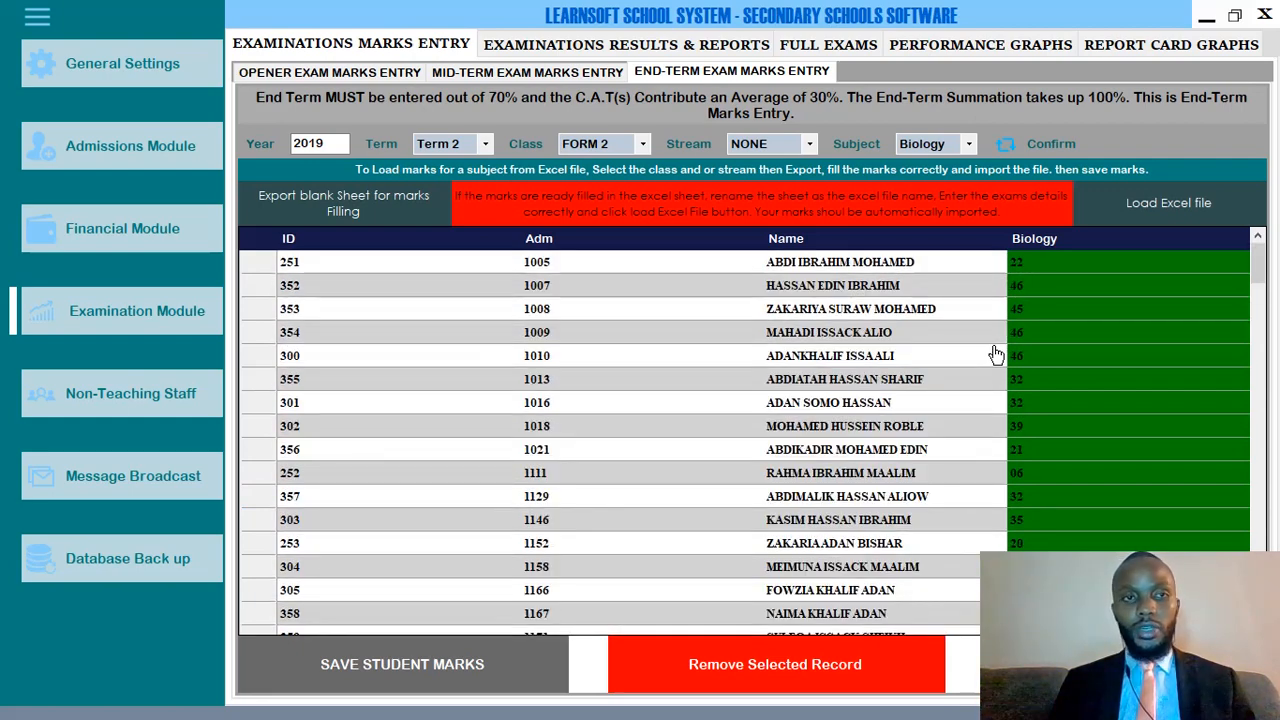
{"action": "scroll", "coordinate": [995, 355], "scroll_direction": "down", "scroll_amount": 15}
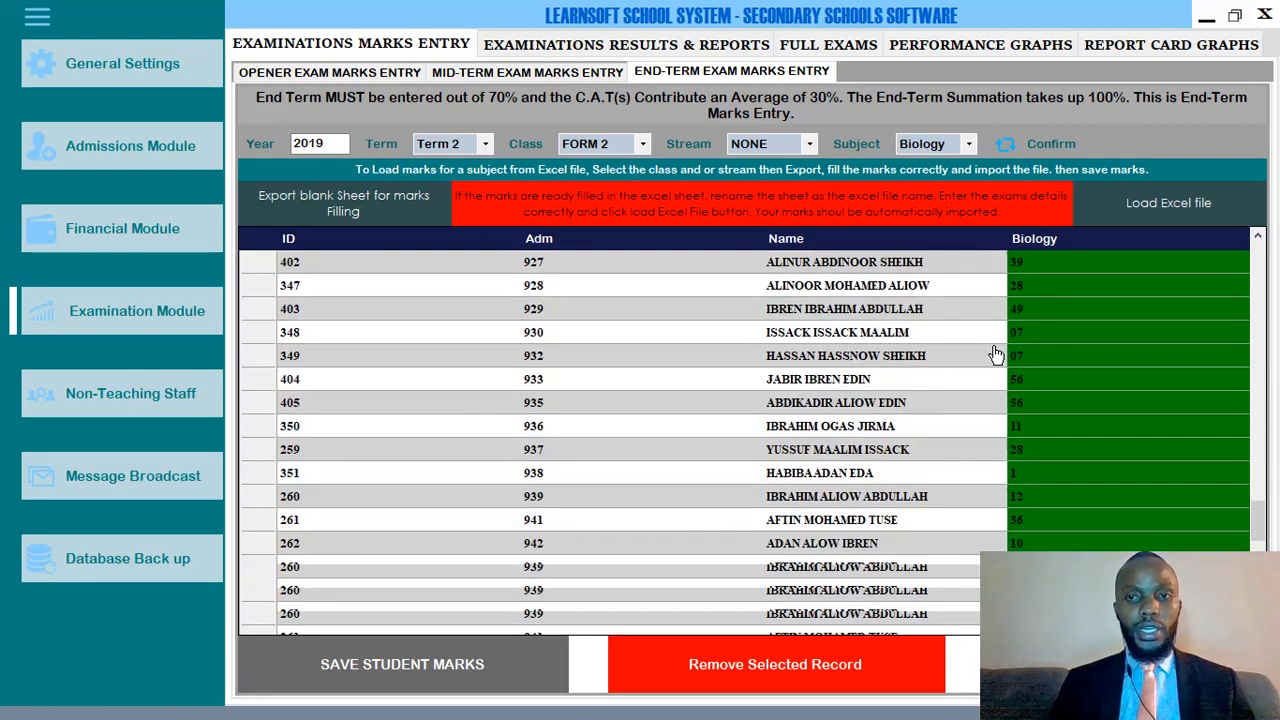
{"action": "scroll", "coordinate": [995, 355], "scroll_direction": "down", "scroll_amount": 5}
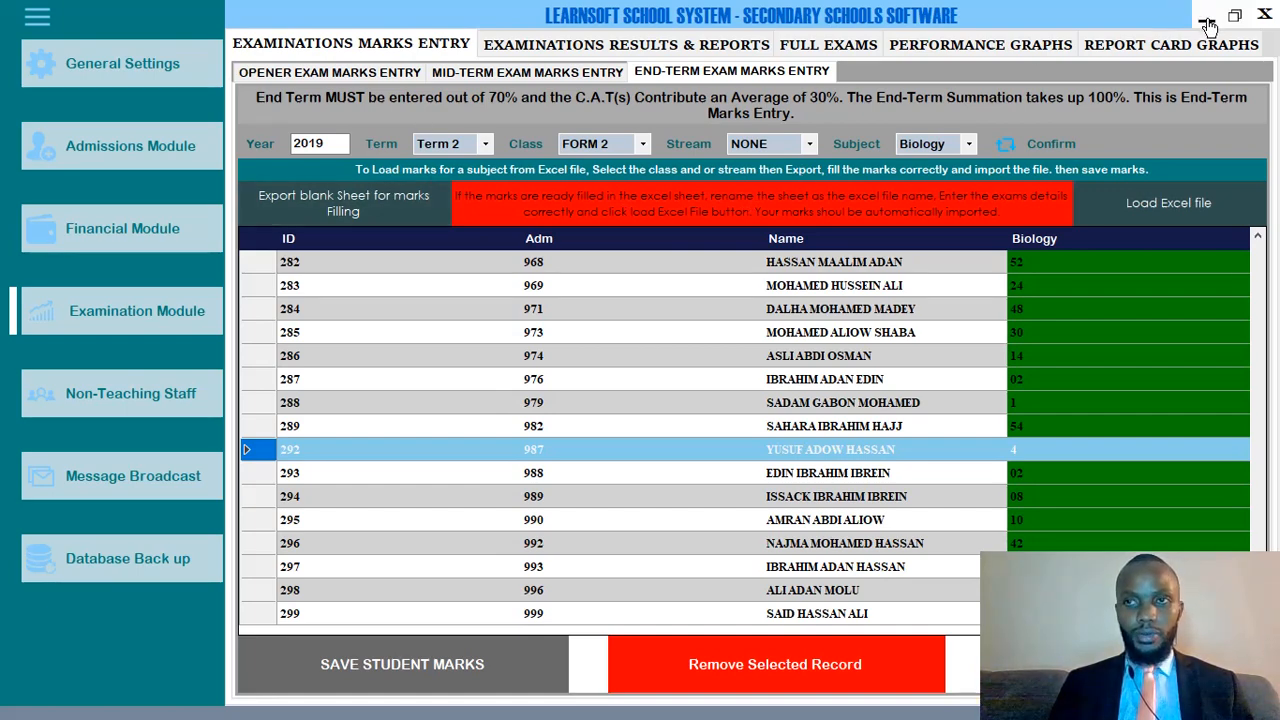
{"action": "left_click", "coordinate": [1208, 24]}
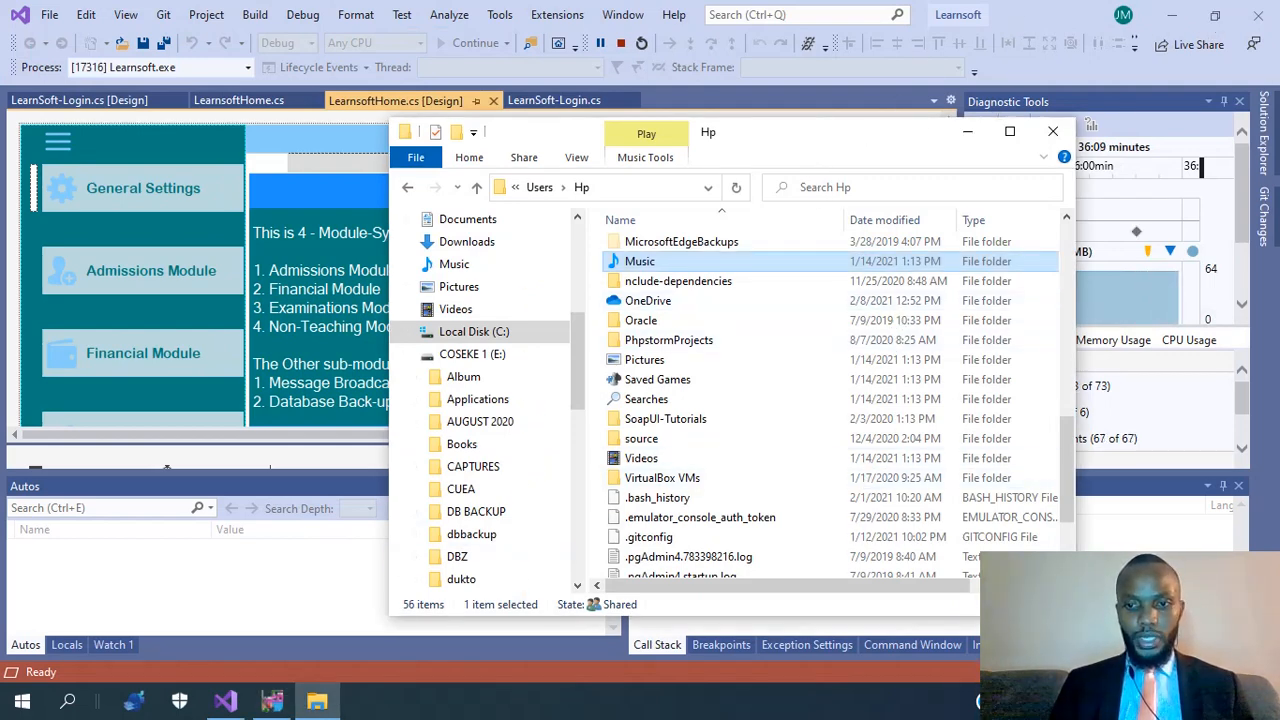
Minimize File Explorer and bring up the screen recorder's controls from the hidden tray icons.
{"action": "left_click", "coordinate": [967, 131]}
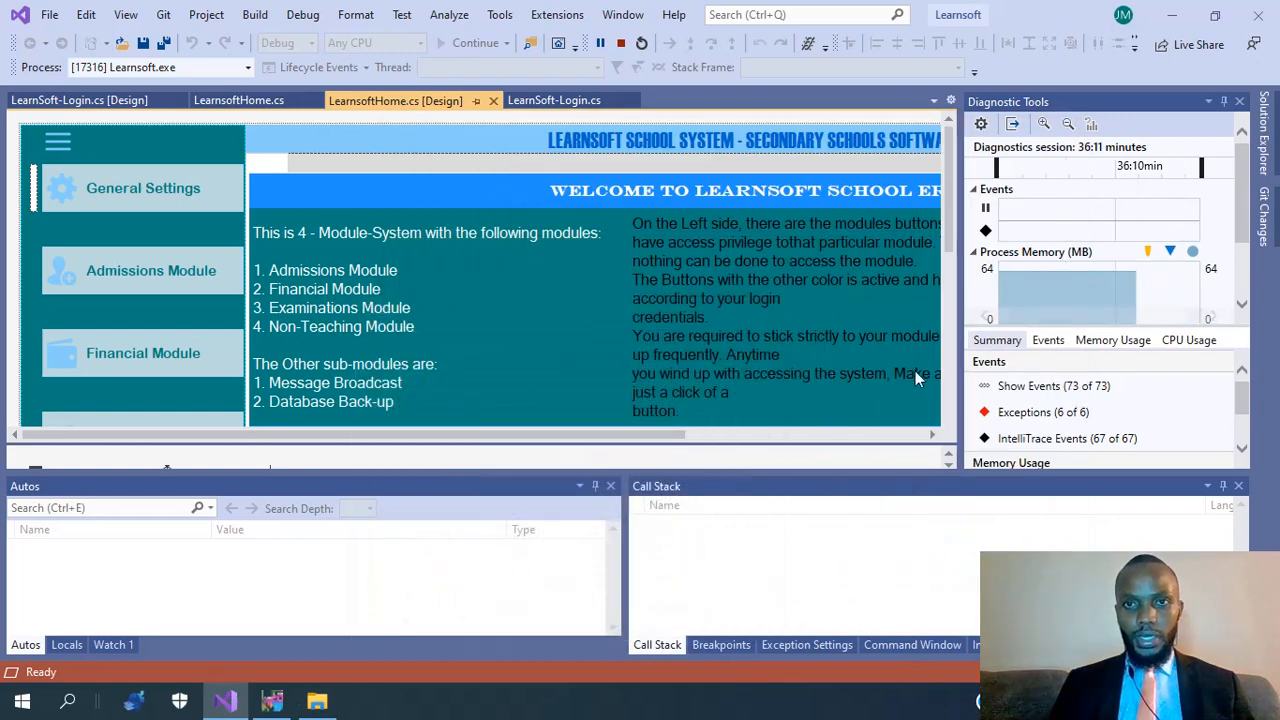
{"action": "left_click", "coordinate": [957, 701]}
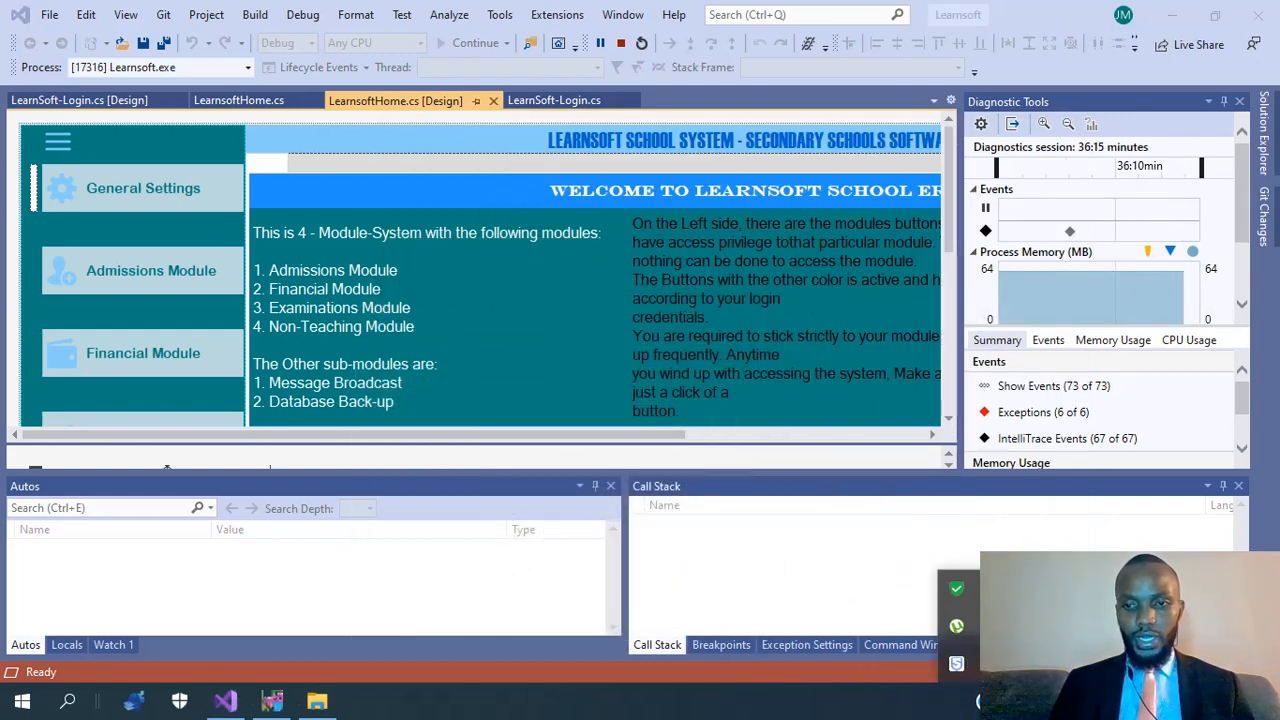
{"action": "left_click", "coordinate": [956, 626]}
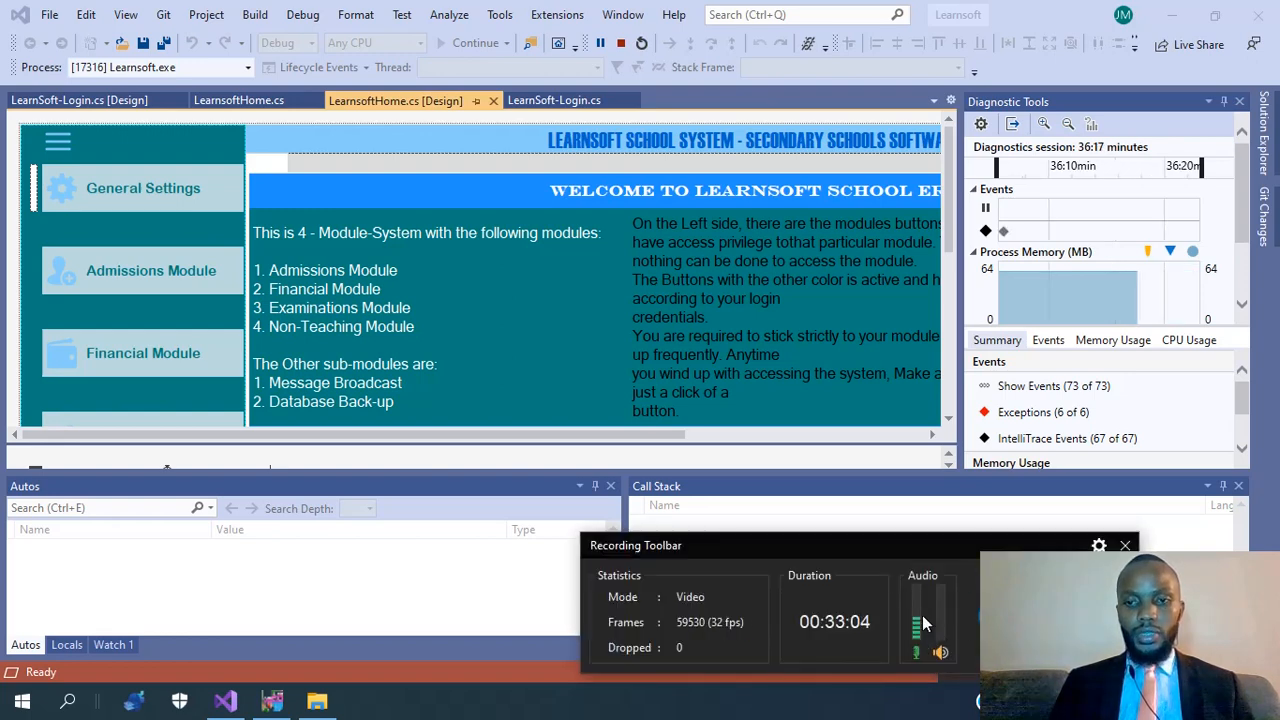